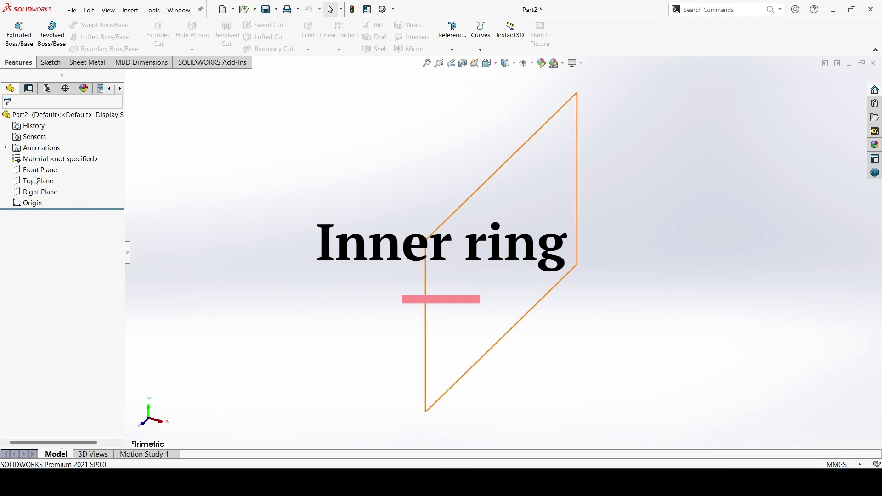
Step: Select the Front Plane and open Sketch1 on it
{"action": "left_click", "coordinate": [33, 171]}
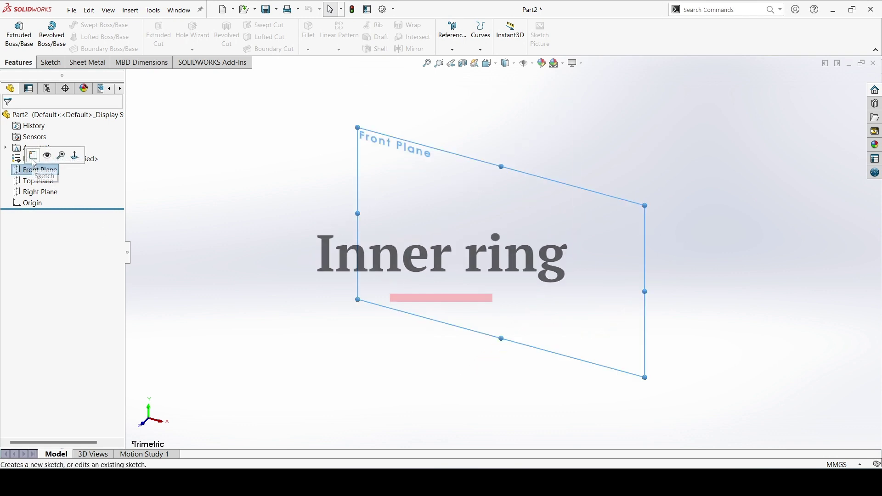
{"action": "left_click", "coordinate": [33, 155]}
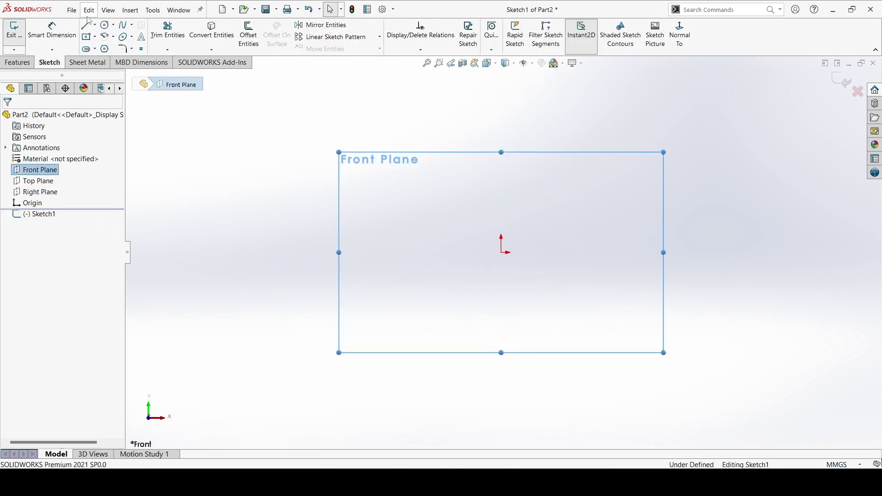
Step: Draw a horizontal construction centerline across the origin
{"action": "left_click", "coordinate": [95, 25]}
{"action": "left_click", "coordinate": [110, 44]}
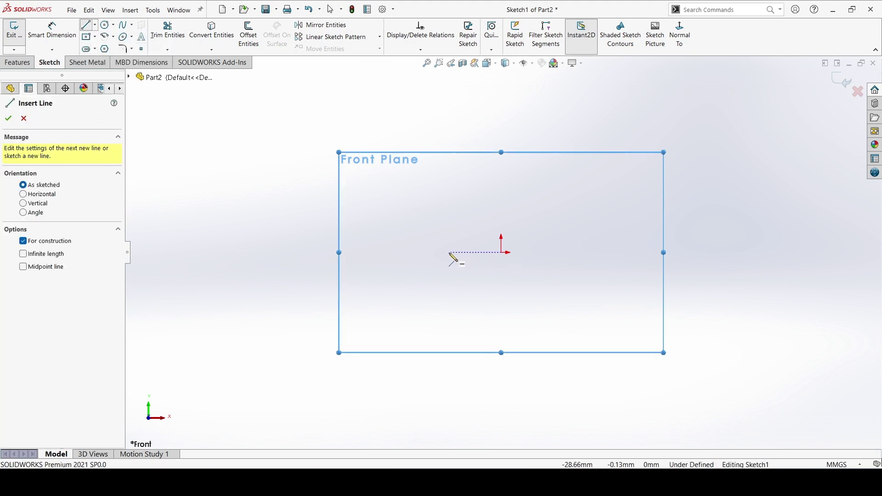
{"action": "left_click", "coordinate": [468, 252]}
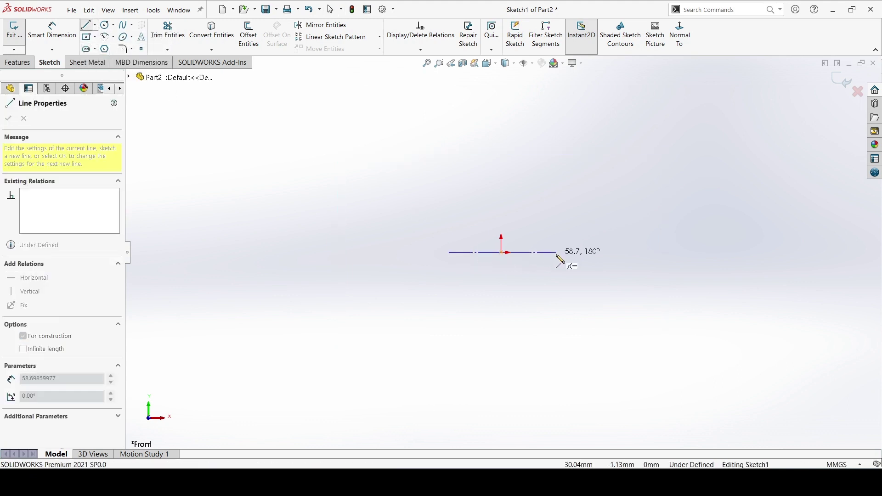
{"action": "left_click", "coordinate": [557, 252]}
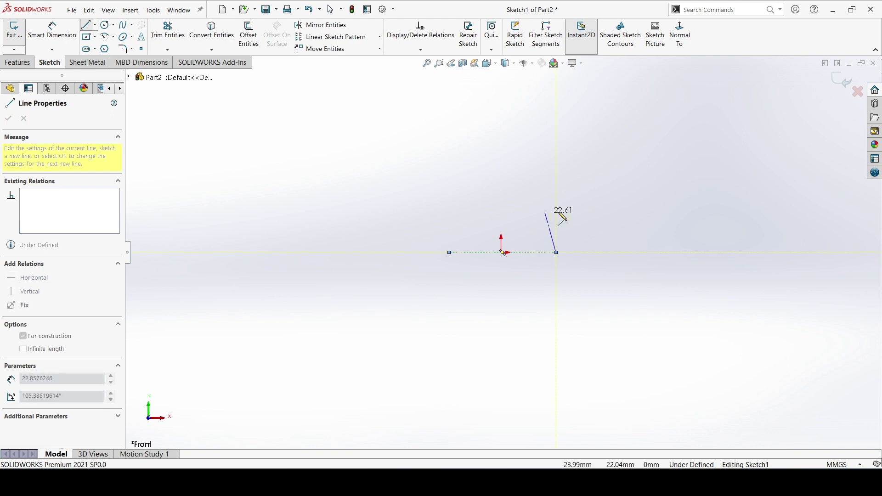
{"action": "right_click", "coordinate": [544, 178]}
{"action": "left_click", "coordinate": [567, 220]}
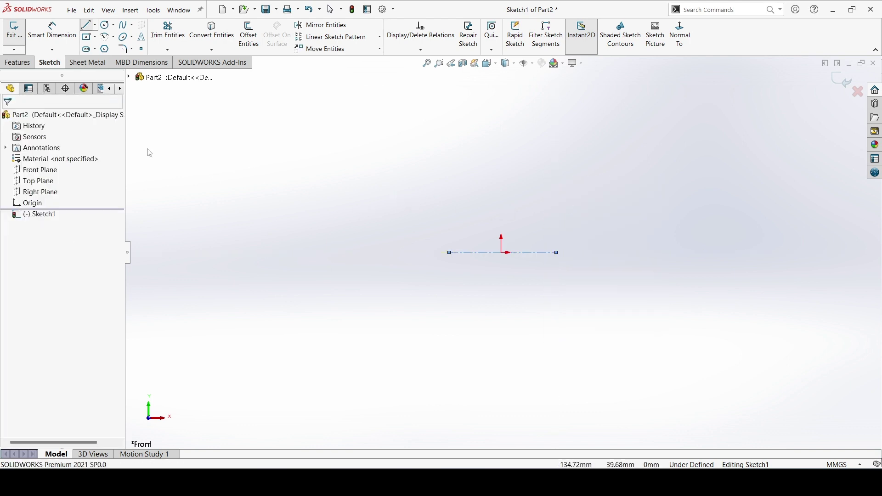
{"action": "scroll", "coordinate": [512, 263], "scroll_direction": "down", "scroll_amount": 3}
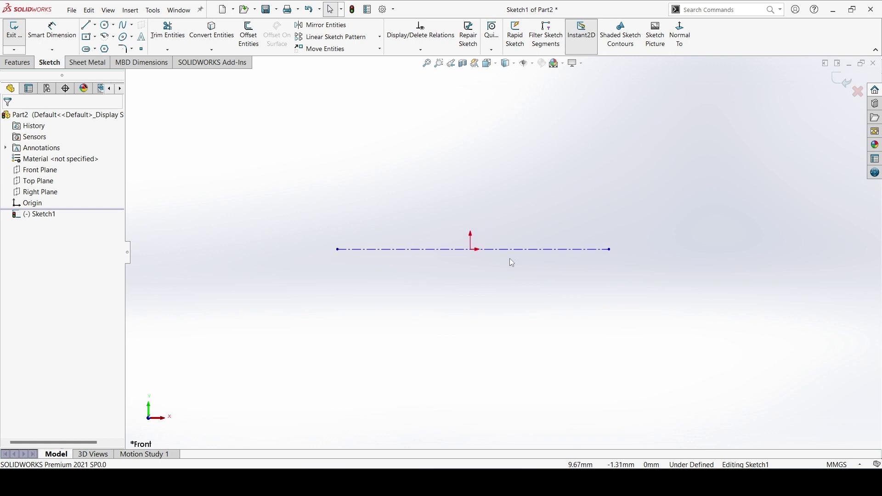
Step: Make the horizontal centerline's midpoint coincident with the origin
{"action": "left_click", "coordinate": [477, 254]}
{"action": "scroll", "coordinate": [480, 254], "scroll_direction": "down", "scroll_amount": 2}
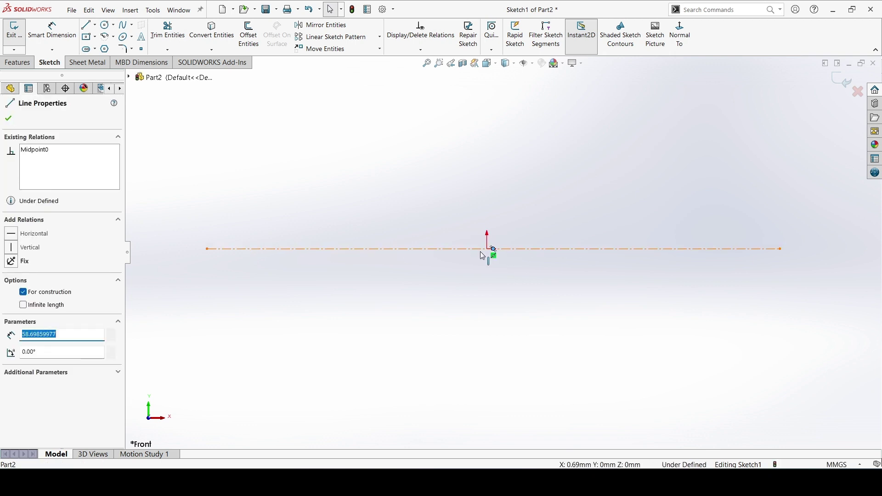
{"action": "scroll", "coordinate": [494, 246], "scroll_direction": "down", "scroll_amount": 2}
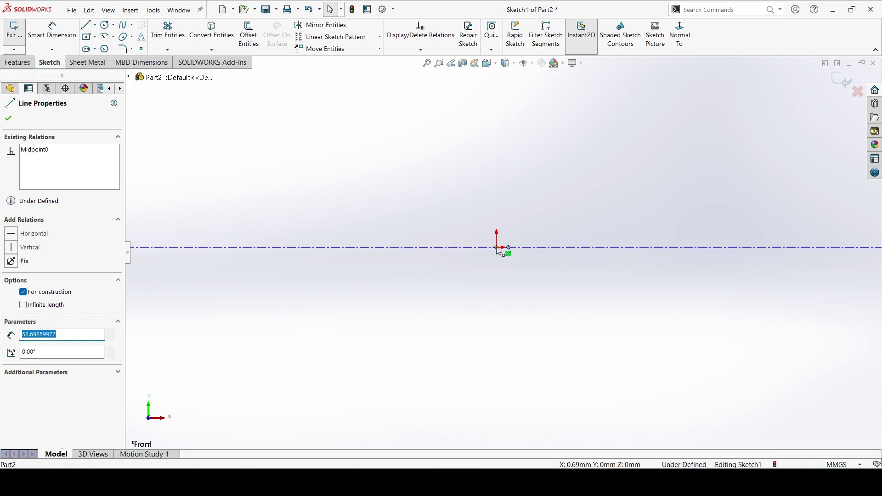
{"action": "key", "text": "Escape"}
{"action": "left_click", "coordinate": [496, 246], "text": "ctrl"}
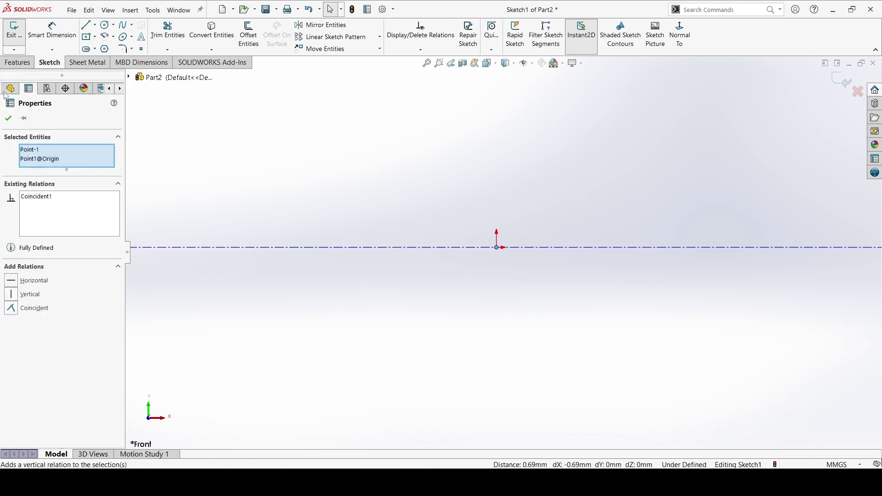
{"action": "left_click", "coordinate": [8, 118]}
{"action": "key", "text": "z"}
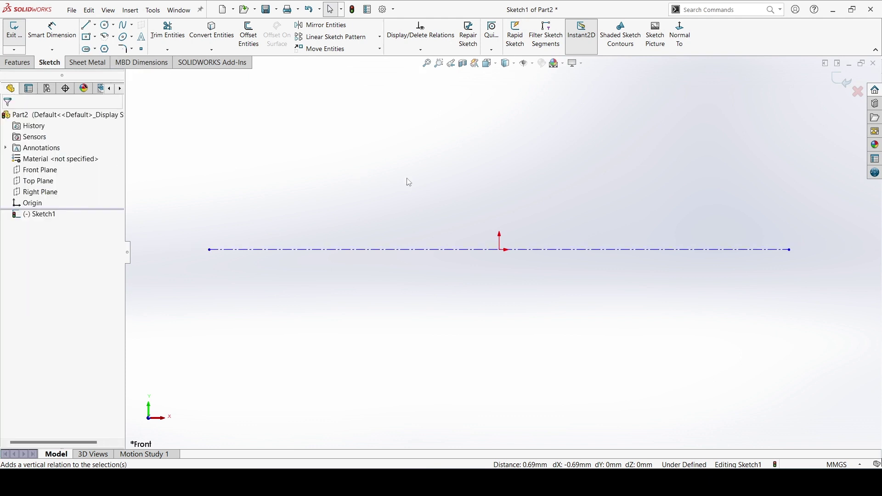
{"action": "key", "text": "z"}
{"action": "key", "text": "z"}
{"action": "key", "text": "z"}
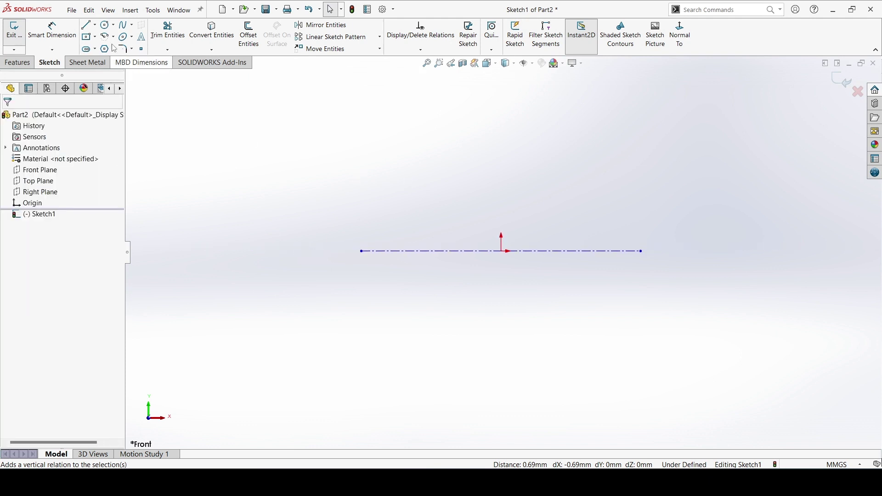
{"action": "left_click", "coordinate": [95, 25]}
{"action": "left_click", "coordinate": [104, 49]}
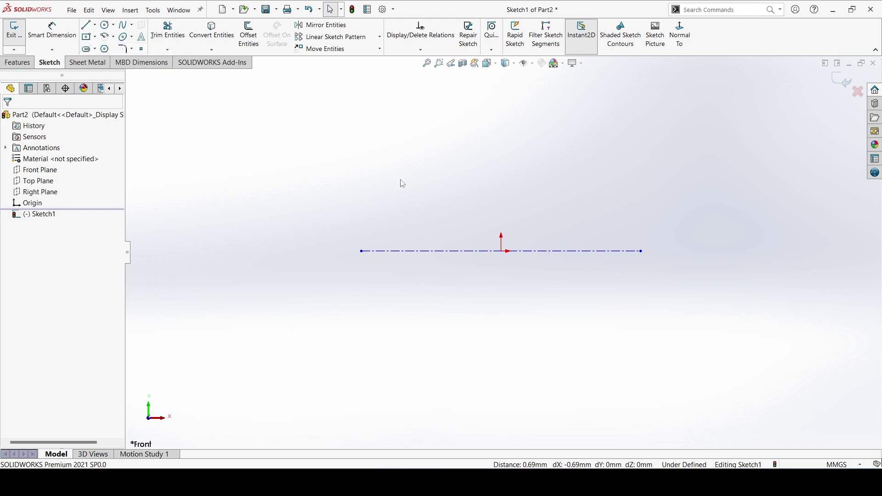
Step: Draw a vertical centerline about 27.55 mm long up from the origin, constrained vertical
{"action": "left_click", "coordinate": [501, 250]}
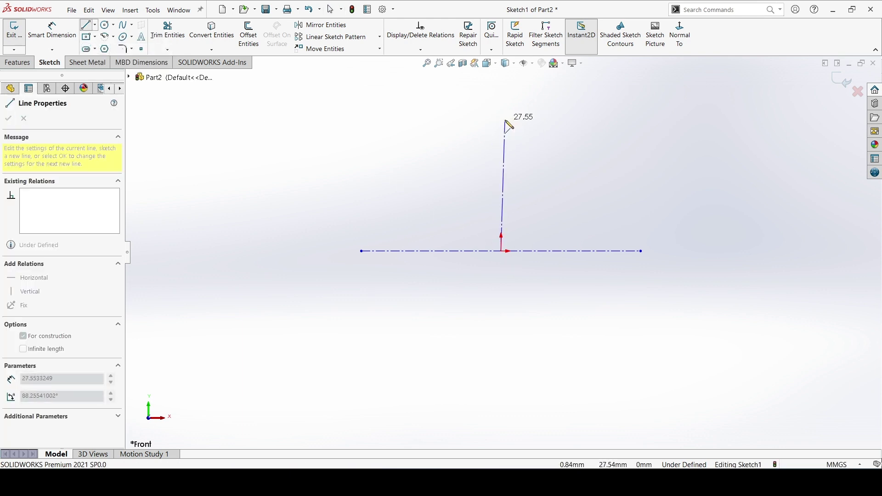
{"action": "left_click", "coordinate": [507, 121]}
{"action": "right_click", "coordinate": [517, 126]}
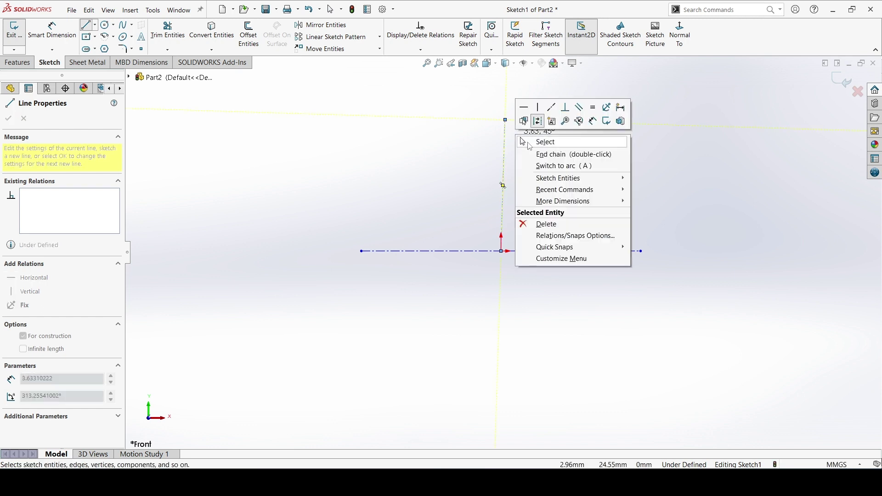
{"action": "left_click", "coordinate": [528, 146]}
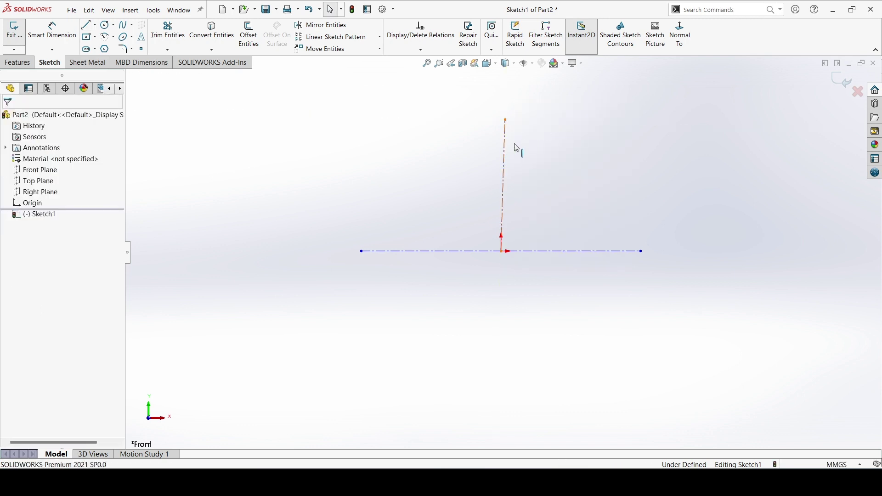
{"action": "left_click", "coordinate": [515, 147]}
{"action": "left_click", "coordinate": [504, 185]}
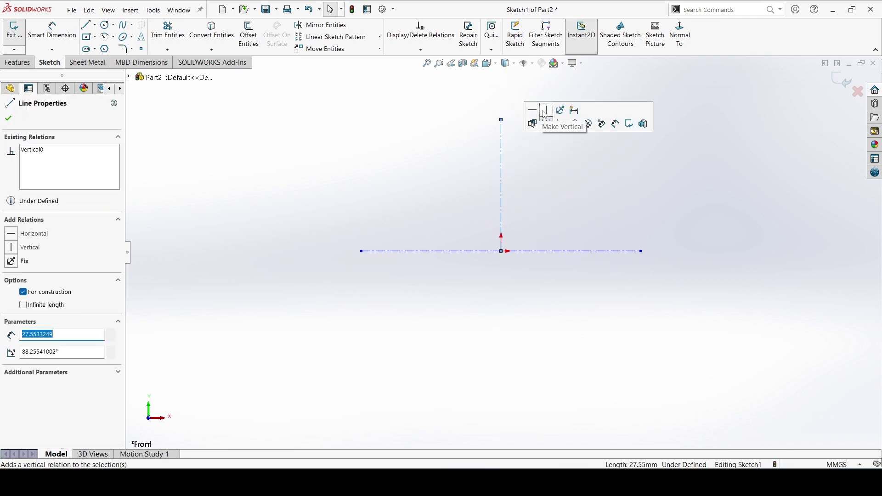
{"action": "left_click", "coordinate": [9, 119]}
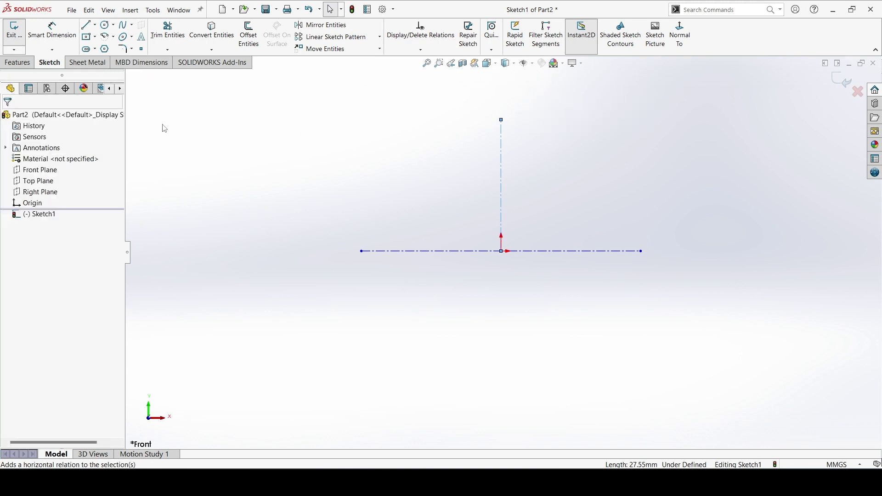
{"action": "left_click", "coordinate": [97, 38]}
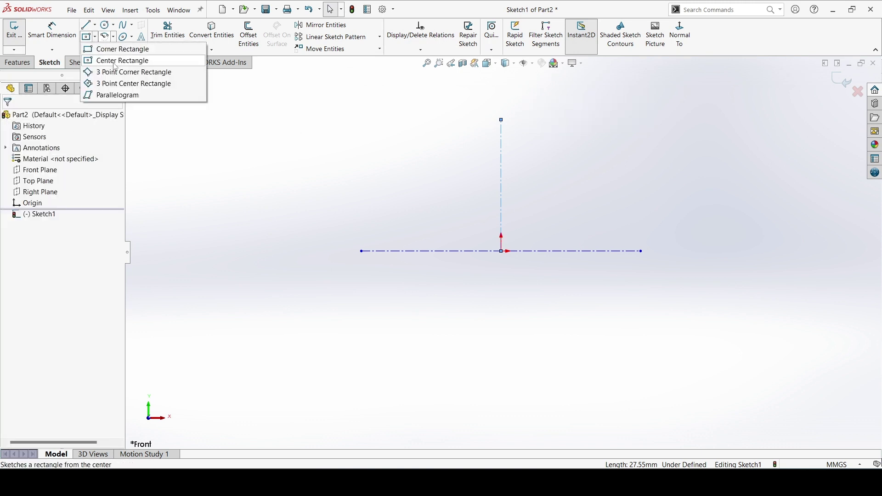
Step: Draw a center rectangle centred on the vertical centerline's top end
{"action": "left_click", "coordinate": [115, 64]}
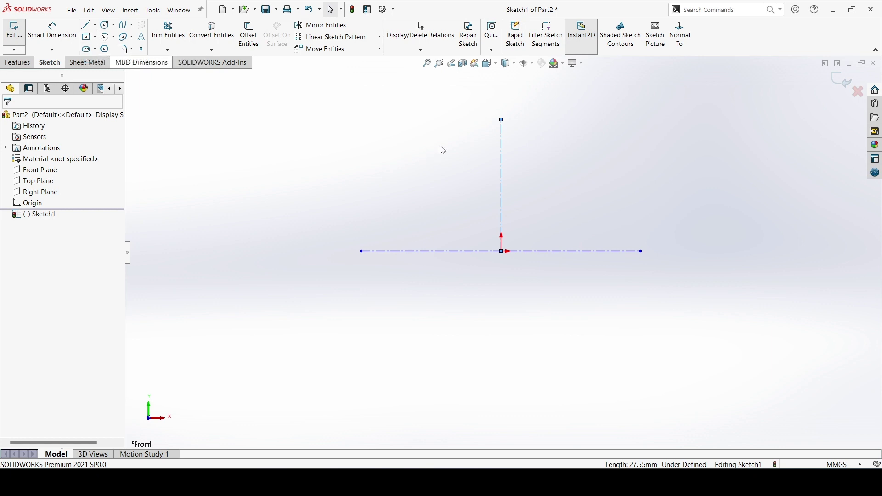
{"action": "left_click", "coordinate": [502, 120]}
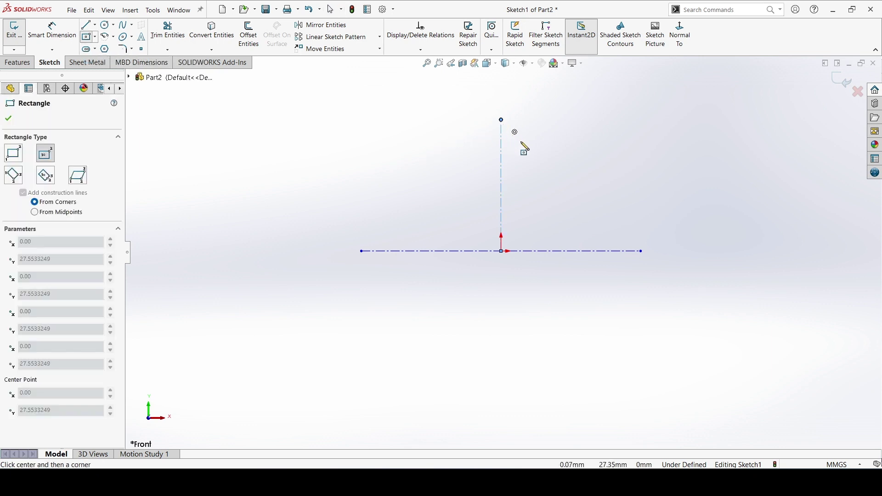
{"action": "left_click", "coordinate": [605, 154]}
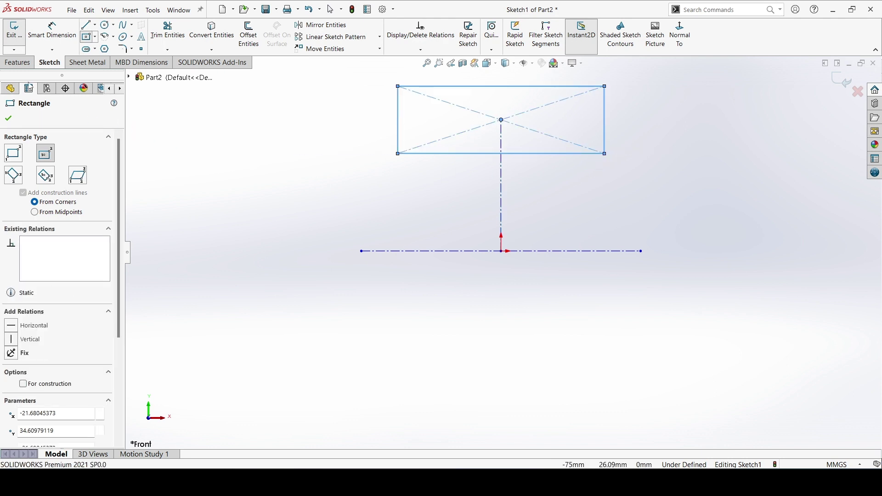
{"action": "left_click", "coordinate": [41, 31]}
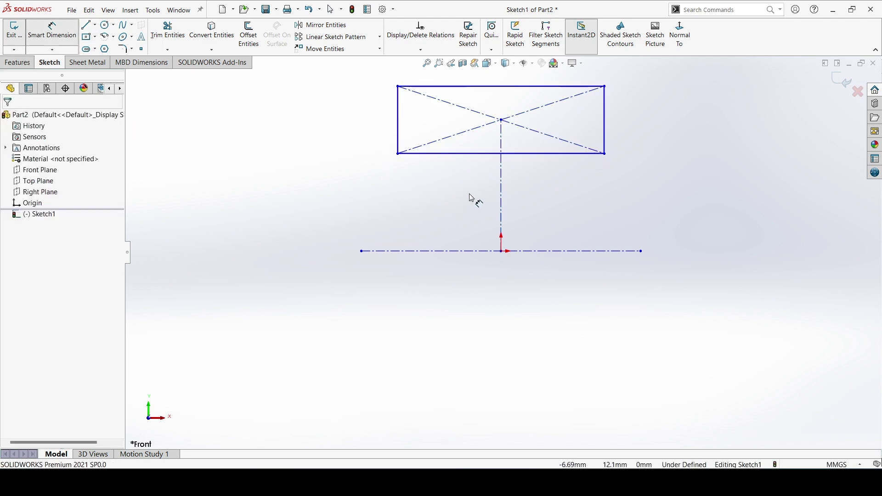
Step: Dimension the rectangle's width to 62 mm
{"action": "key", "text": "z"}
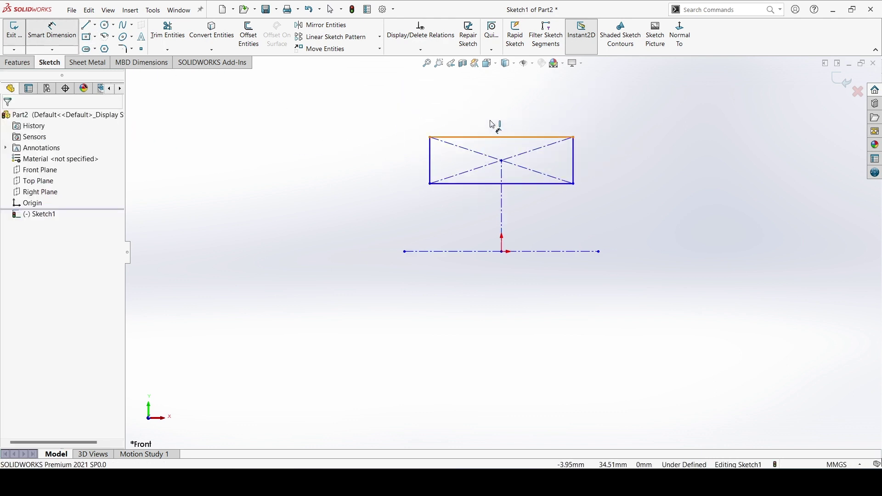
{"action": "left_click", "coordinate": [493, 124]}
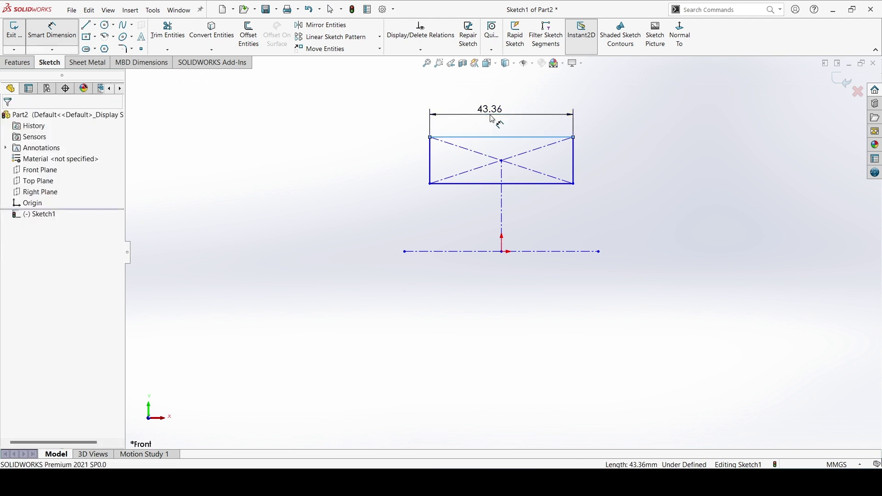
{"action": "left_click", "coordinate": [492, 119]}
{"action": "type", "text": "62"}
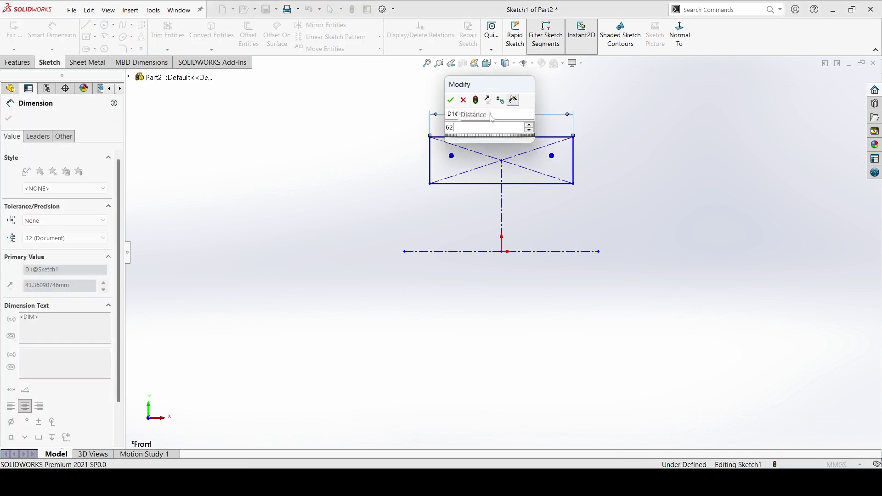
{"action": "key", "text": "Return"}
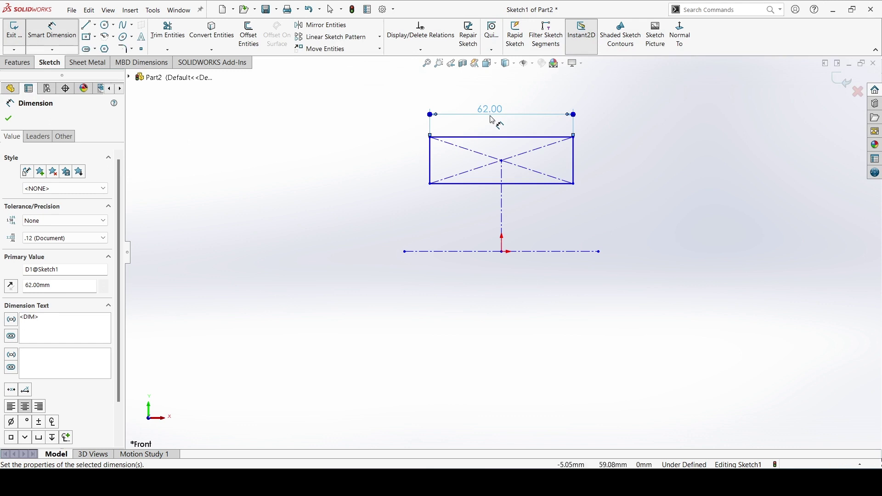
Step: Set the rectangle's bottom and top edges 50 mm and 74 mm above the horizontal centerline
{"action": "left_click", "coordinate": [459, 252]}
{"action": "left_click", "coordinate": [459, 185]}
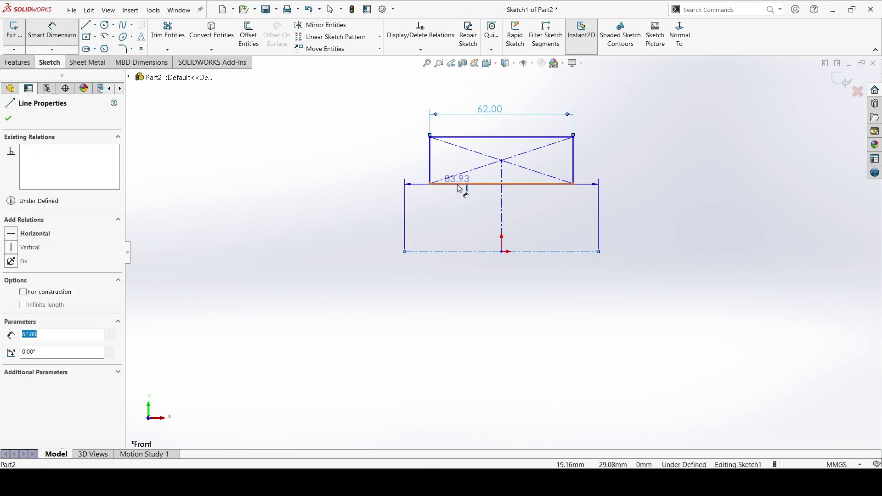
{"action": "left_click", "coordinate": [401, 202]}
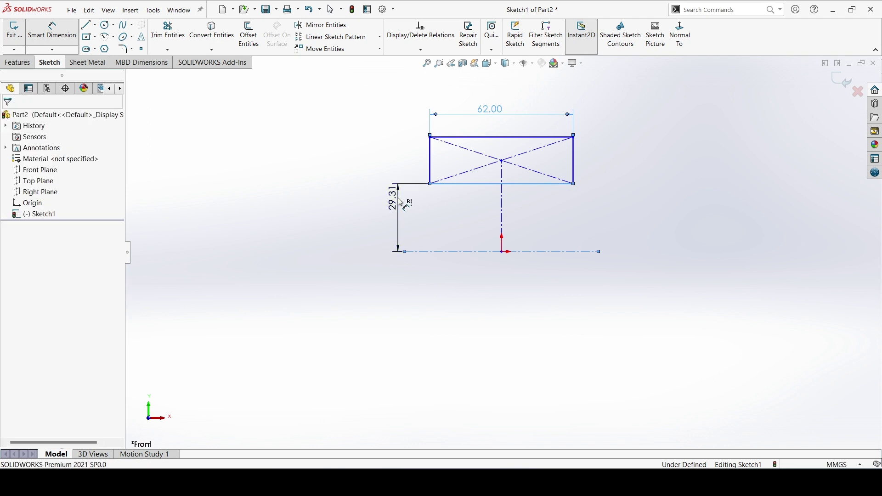
{"action": "type", "text": "50"}
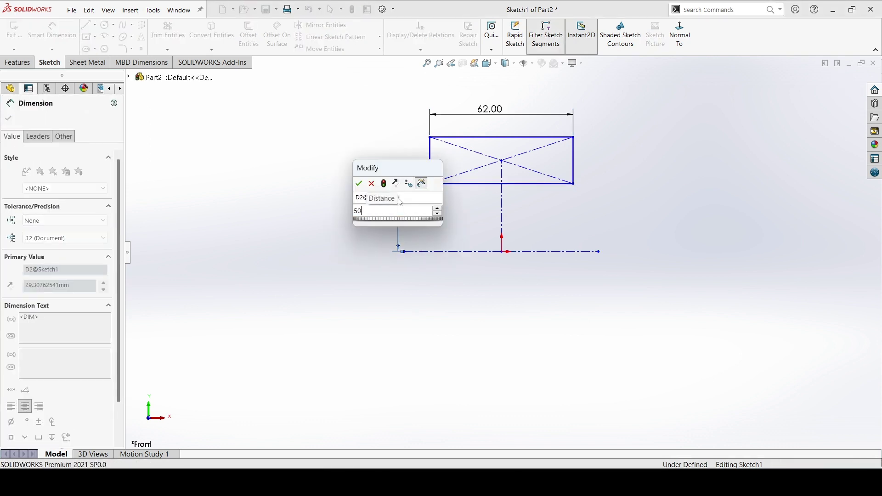
{"action": "key", "text": "Return"}
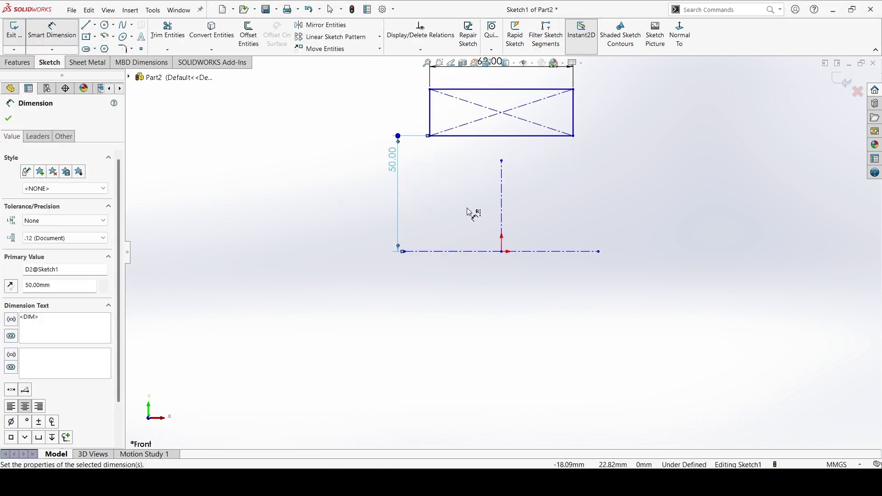
{"action": "left_click", "coordinate": [474, 252]}
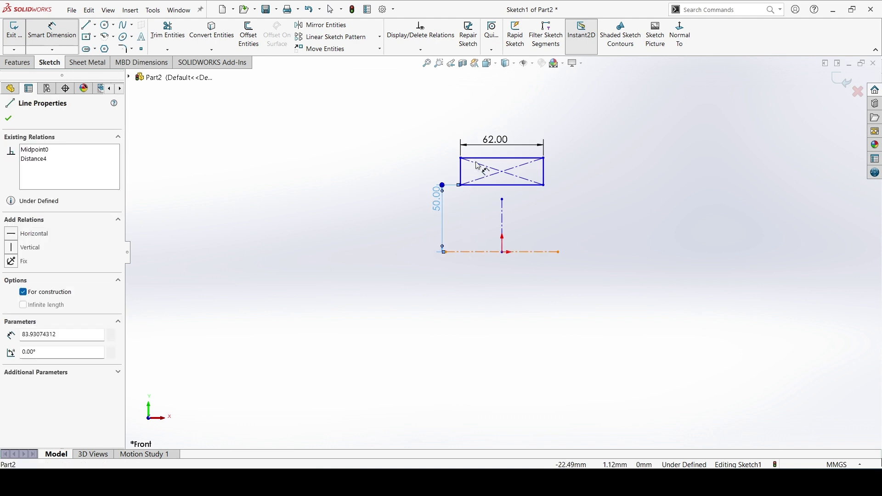
{"action": "left_click", "coordinate": [467, 160]}
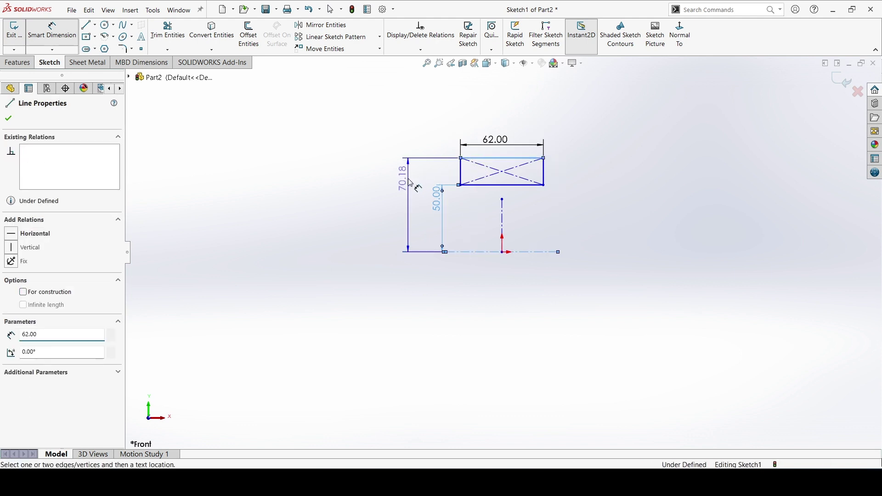
{"action": "left_click", "coordinate": [411, 184]}
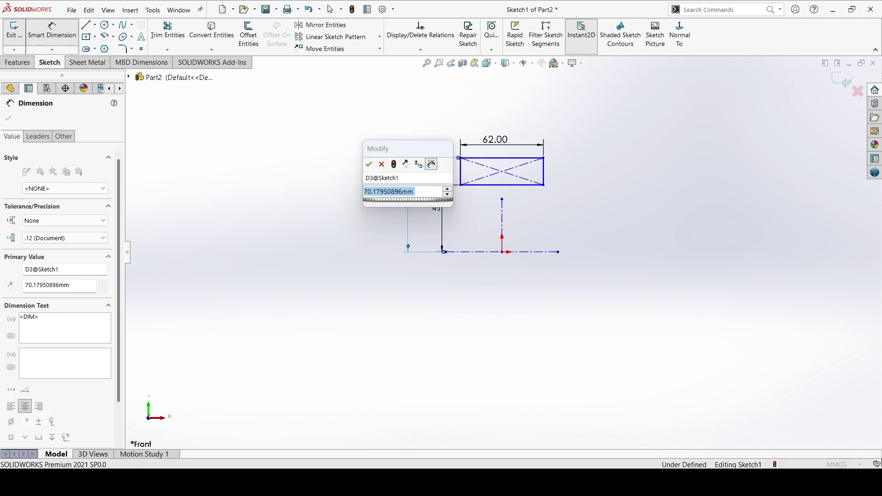
{"action": "type", "text": "74"}
{"action": "key", "text": "Return"}
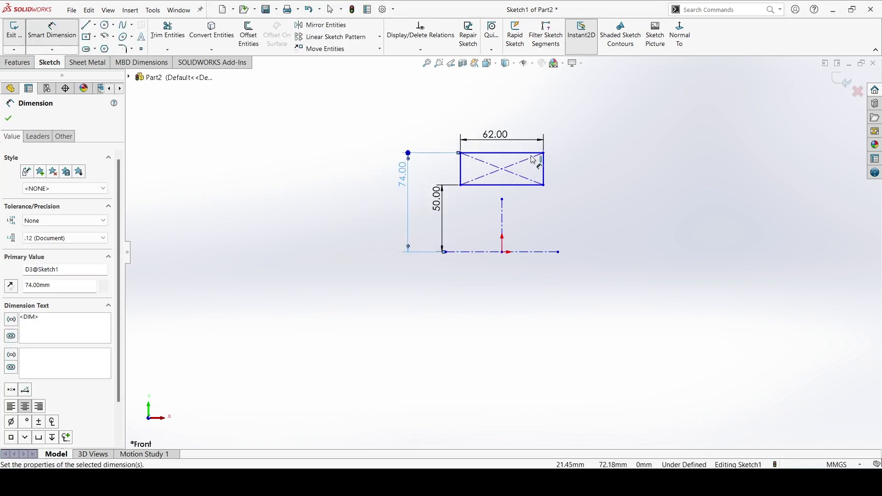
{"action": "scroll", "coordinate": [535, 158], "scroll_direction": "down", "scroll_amount": 2}
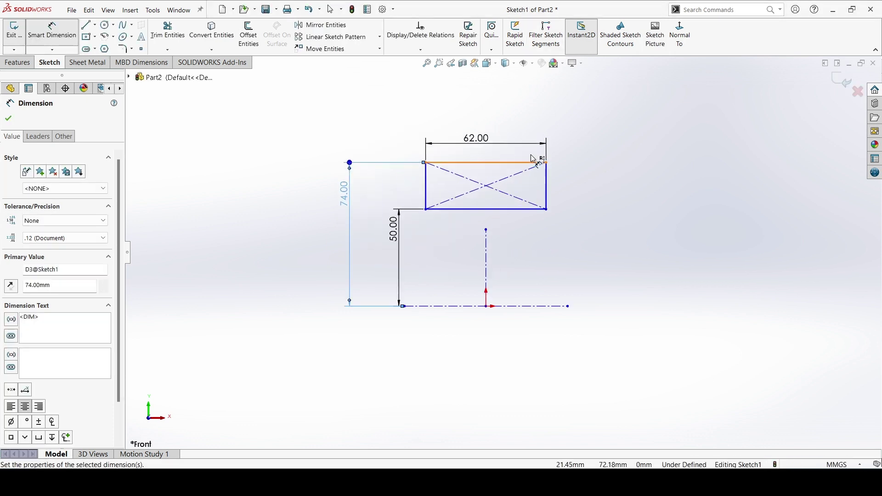
{"action": "left_click", "coordinate": [5, 120]}
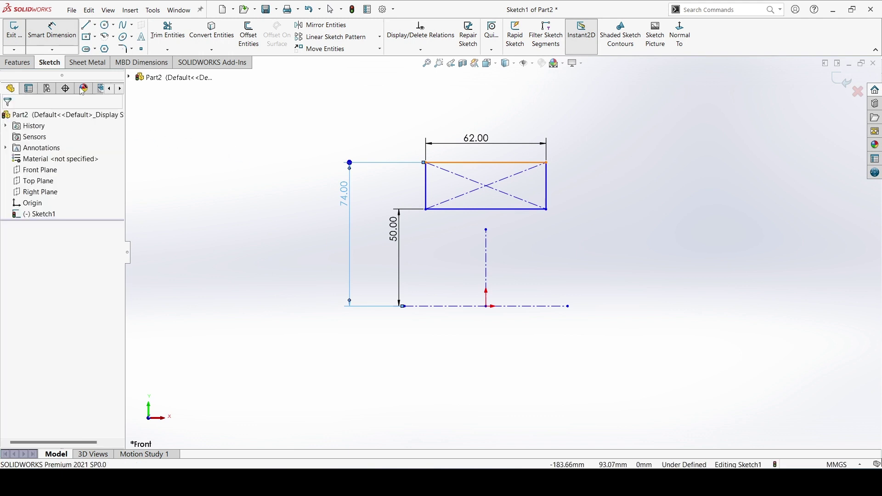
Step: Sketch a centerpoint arc with both ends on the rectangle's top edge
{"action": "left_click", "coordinate": [114, 37]}
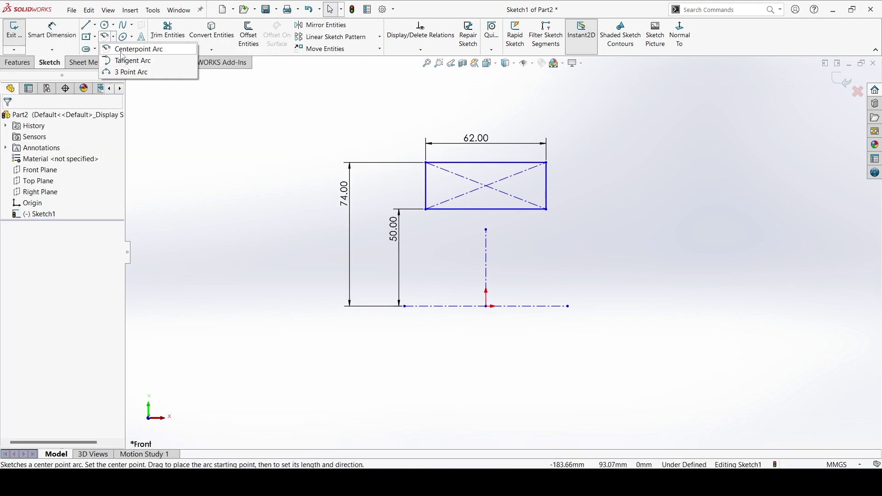
{"action": "left_click", "coordinate": [124, 49]}
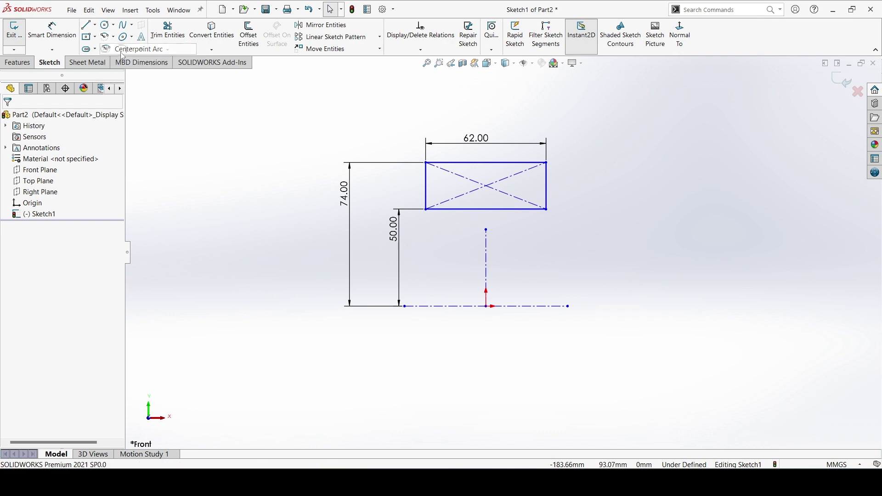
{"action": "left_click", "coordinate": [486, 120]}
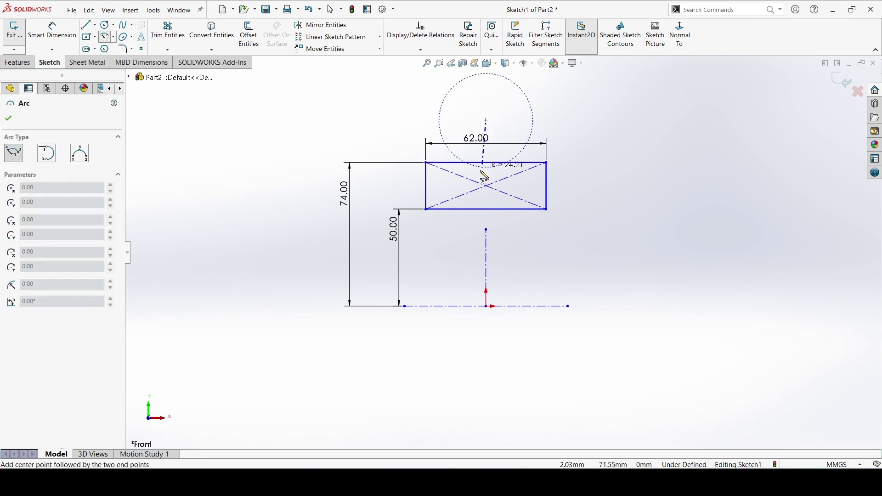
{"action": "left_click", "coordinate": [456, 163]}
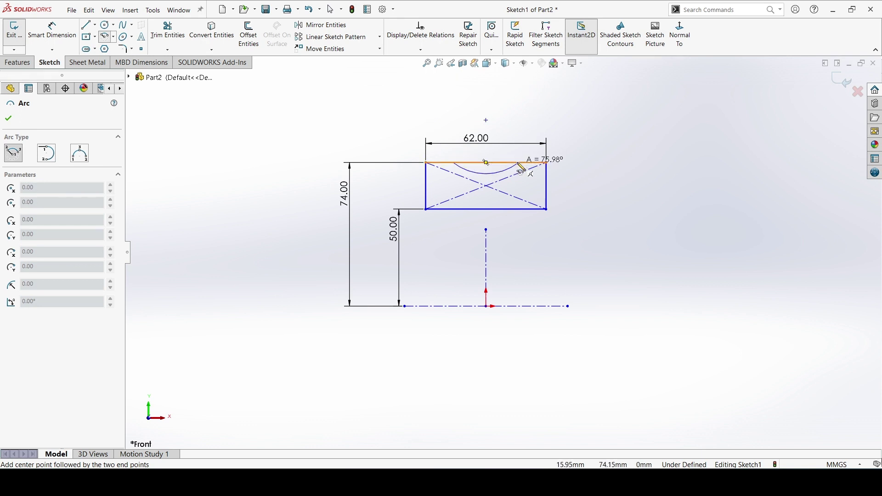
{"action": "left_click", "coordinate": [520, 163]}
{"action": "right_click", "coordinate": [517, 158]}
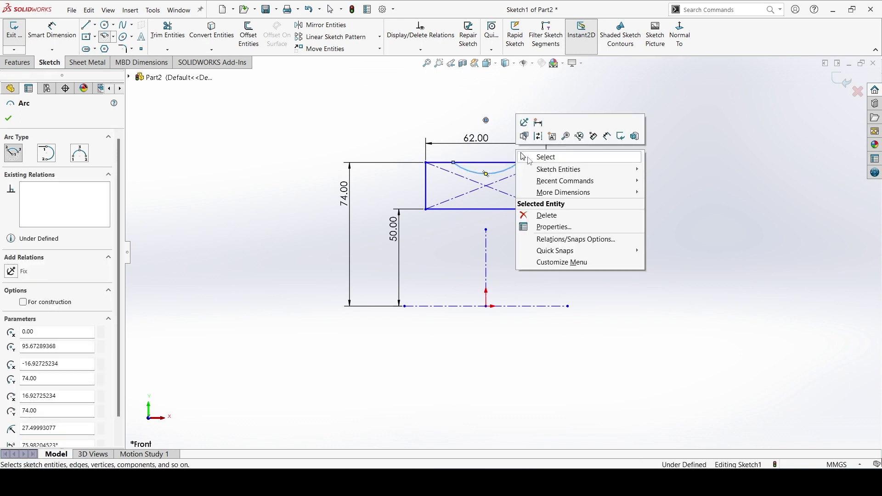
{"action": "left_click", "coordinate": [528, 156]}
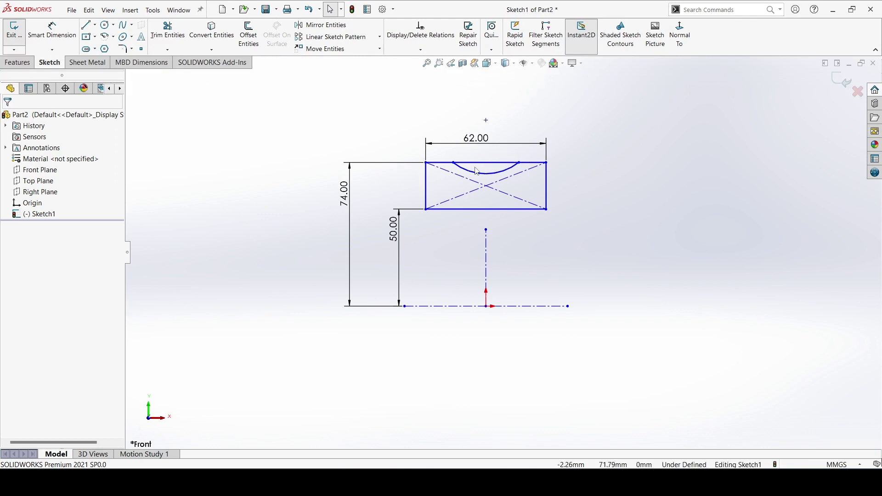
{"action": "scroll", "coordinate": [490, 169], "scroll_direction": "down", "scroll_amount": 2}
Step: Dimension the arc to radius 24 mm with its centre 16 mm above the top edge
{"action": "left_click", "coordinate": [52, 31]}
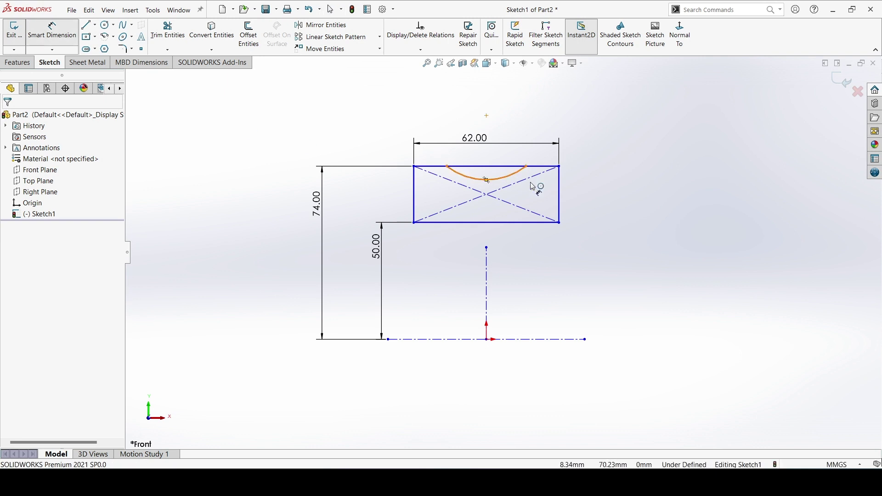
{"action": "left_click", "coordinate": [533, 186]}
{"action": "left_click", "coordinate": [611, 199]}
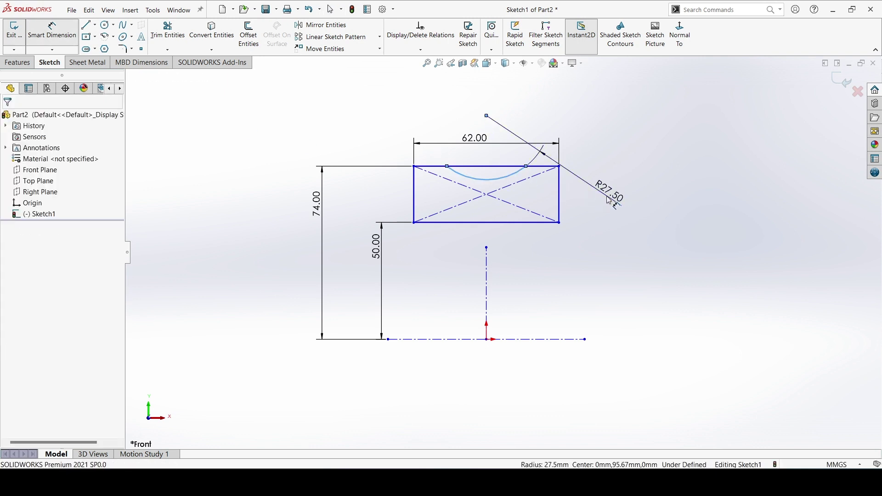
{"action": "type", "text": "24"}
{"action": "key", "text": "Return"}
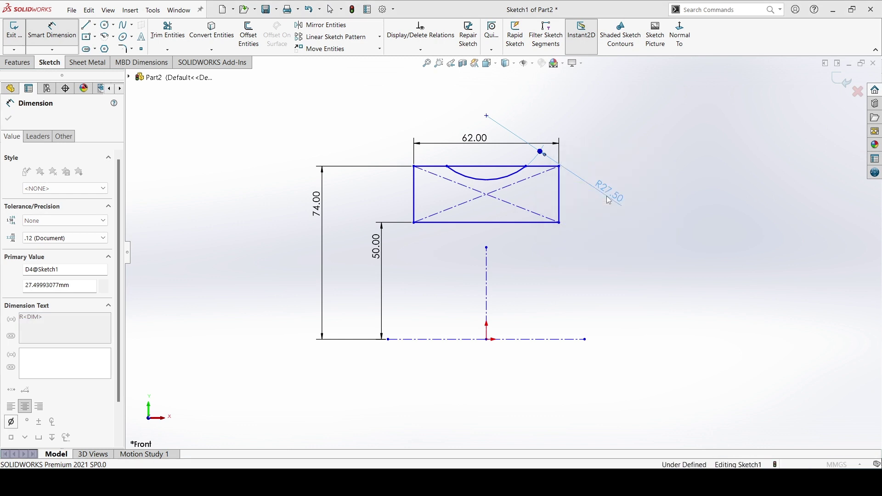
{"action": "type", "text": "24"}
{"action": "key", "text": "Return"}
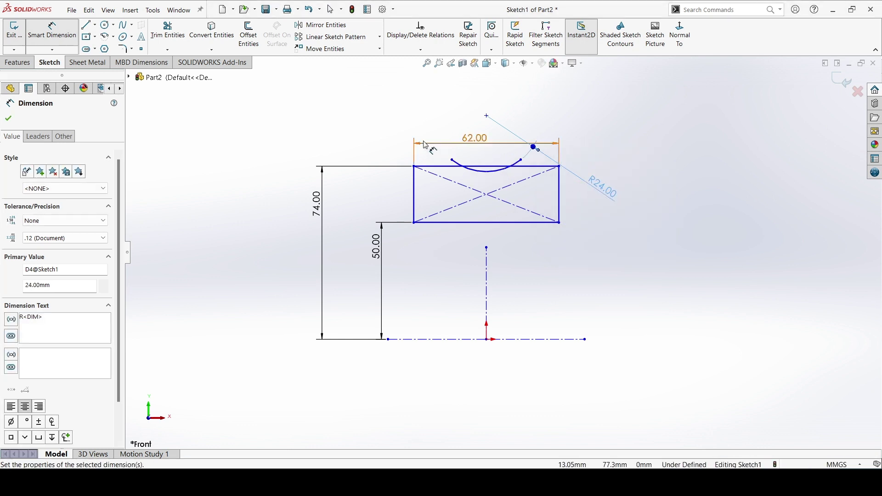
{"action": "left_click", "coordinate": [485, 117]}
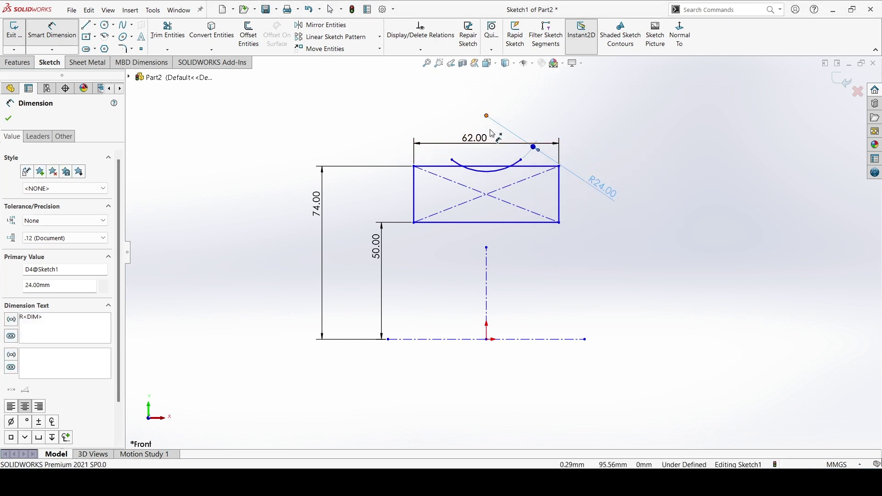
{"action": "left_click", "coordinate": [496, 166]}
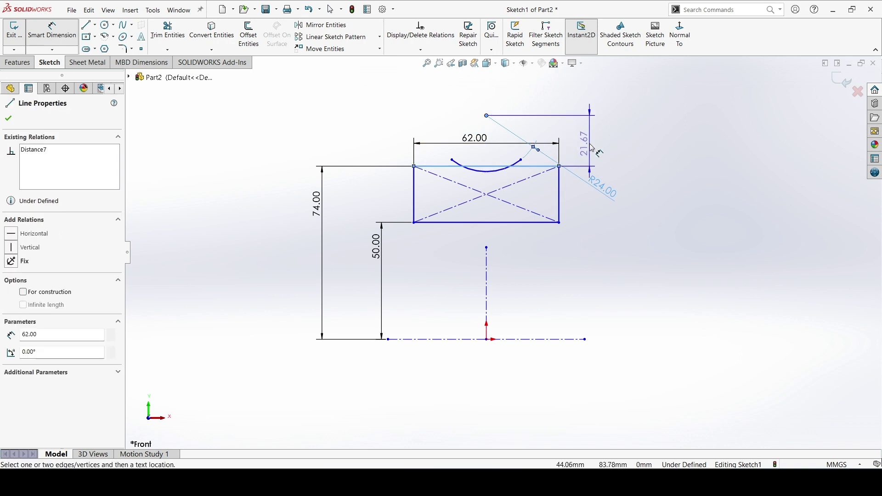
{"action": "left_click", "coordinate": [592, 148]}
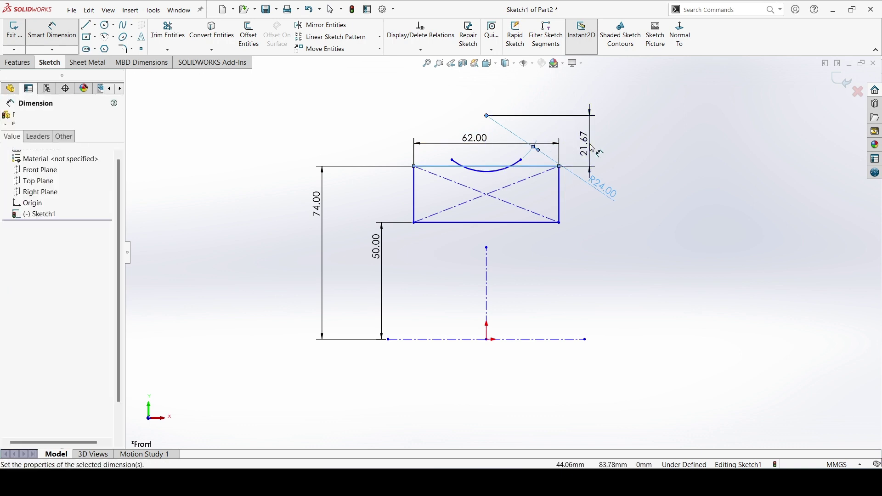
{"action": "type", "text": "16"}
{"action": "key", "text": "Return"}
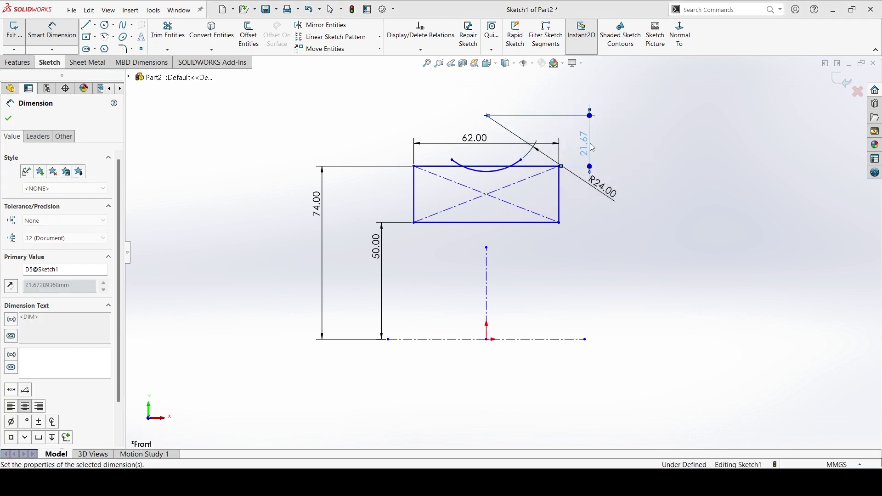
{"action": "left_click", "coordinate": [14, 120]}
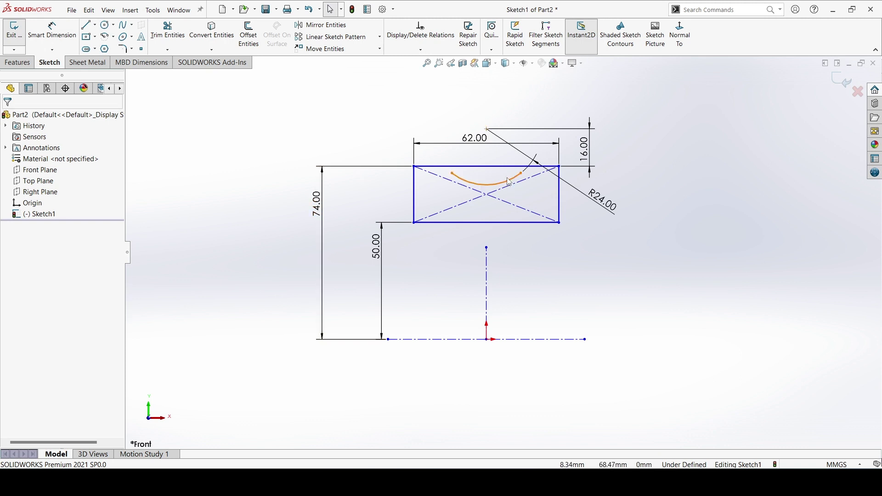
Step: Extend the arc's left end to meet the rectangle's top edge
{"action": "left_click", "coordinate": [170, 51]}
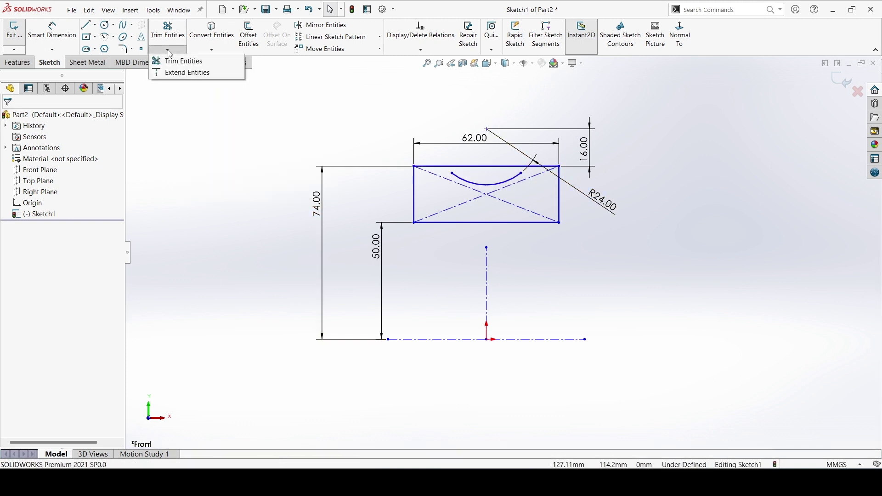
{"action": "left_click", "coordinate": [180, 76]}
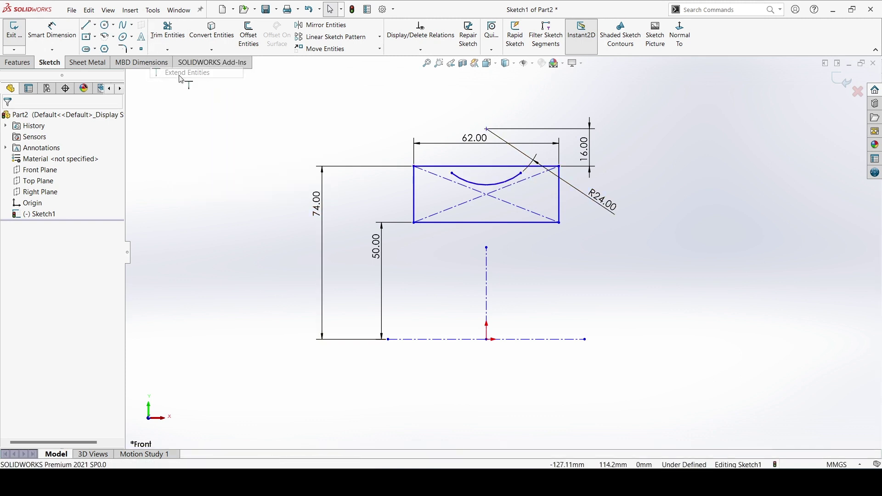
{"action": "left_click", "coordinate": [471, 185]}
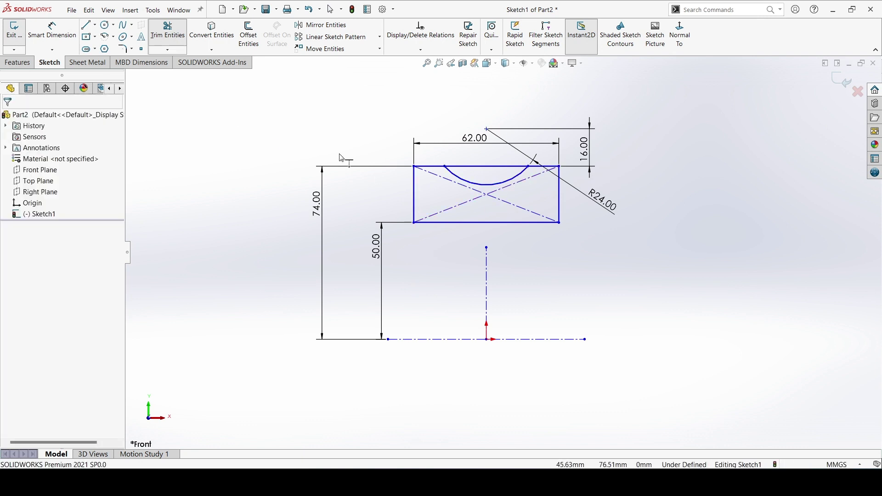
Step: Trim away the top-edge segment between the arc ends using Trim to closest
{"action": "left_click", "coordinate": [168, 32]}
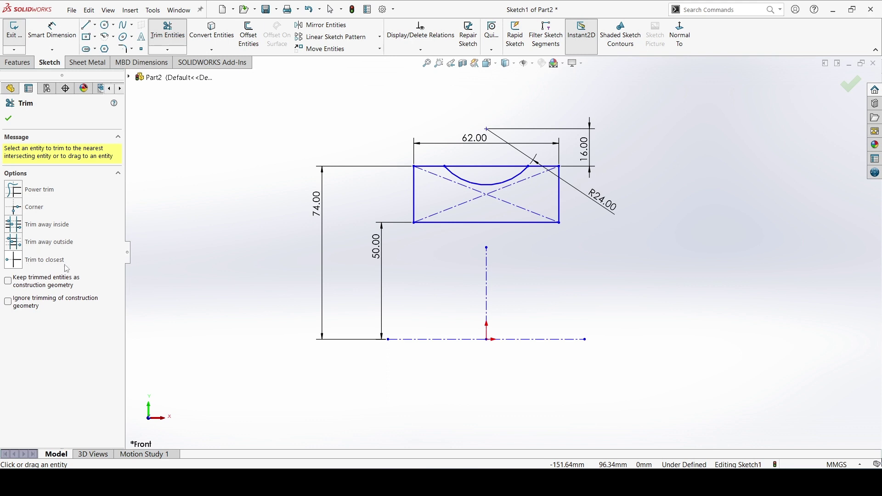
{"action": "left_click", "coordinate": [36, 265]}
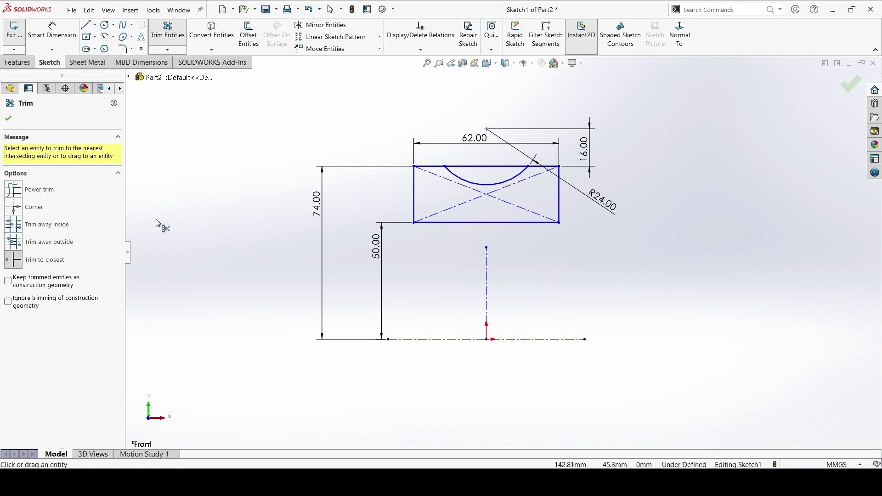
{"action": "left_click", "coordinate": [471, 168]}
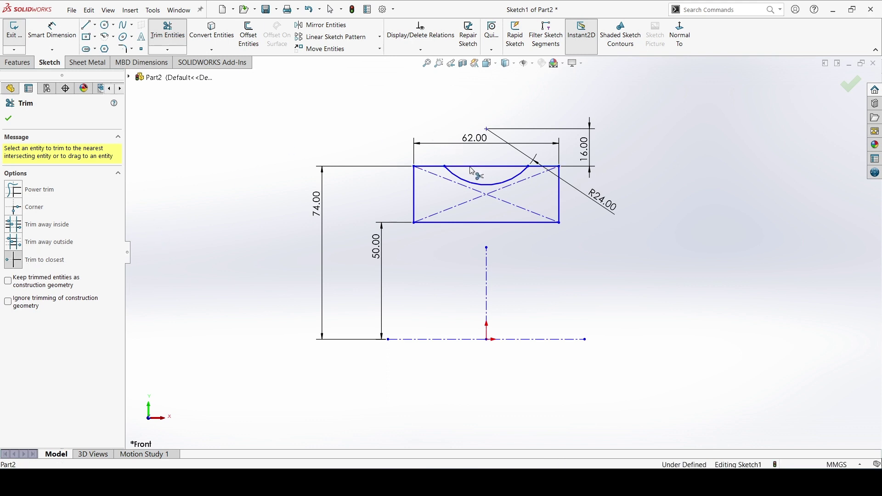
{"action": "left_click", "coordinate": [9, 119]}
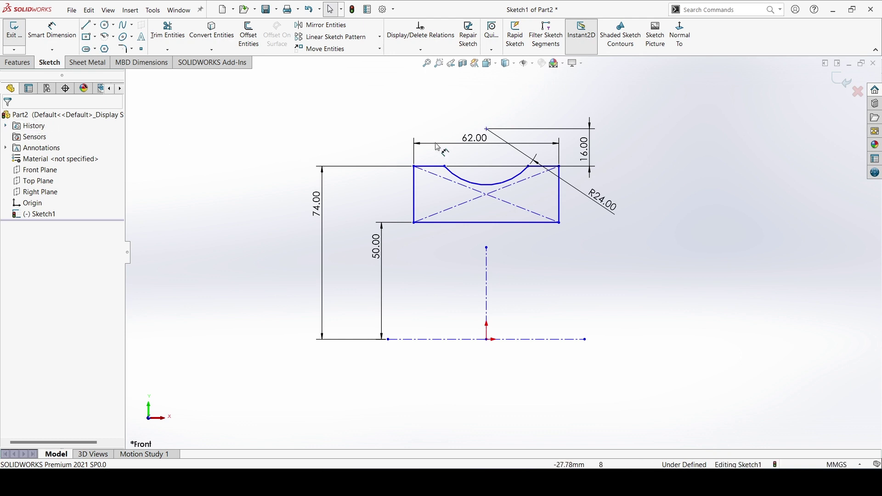
Step: Add an Equal relation between the two short top edges flanking the notch
{"action": "scroll", "coordinate": [435, 168], "scroll_direction": "down", "scroll_amount": 3}
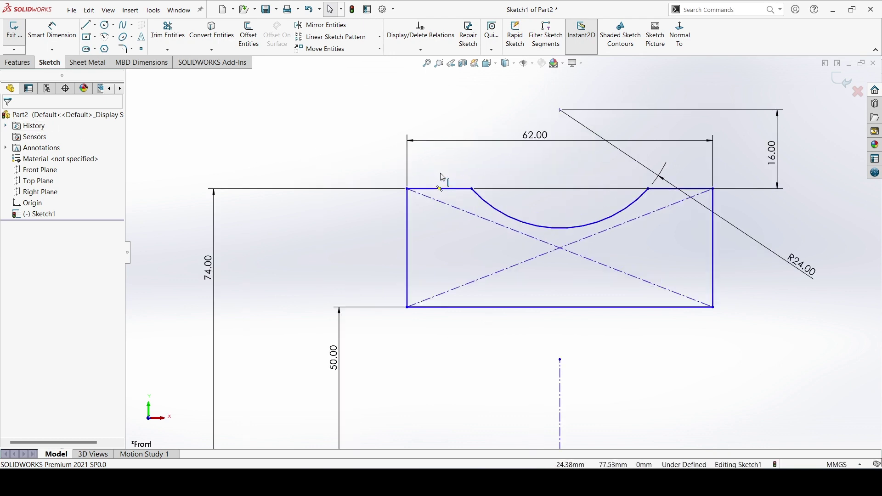
{"action": "left_click", "coordinate": [456, 195]}
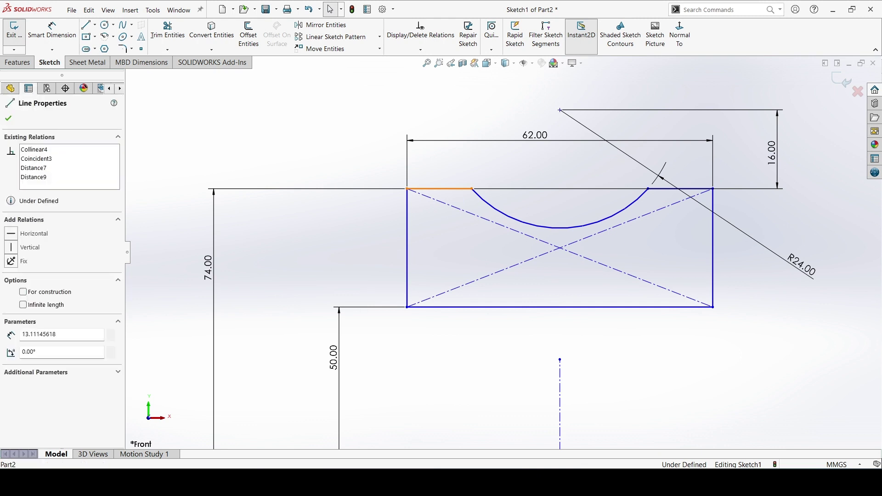
{"action": "left_click", "coordinate": [668, 191], "text": "ctrl"}
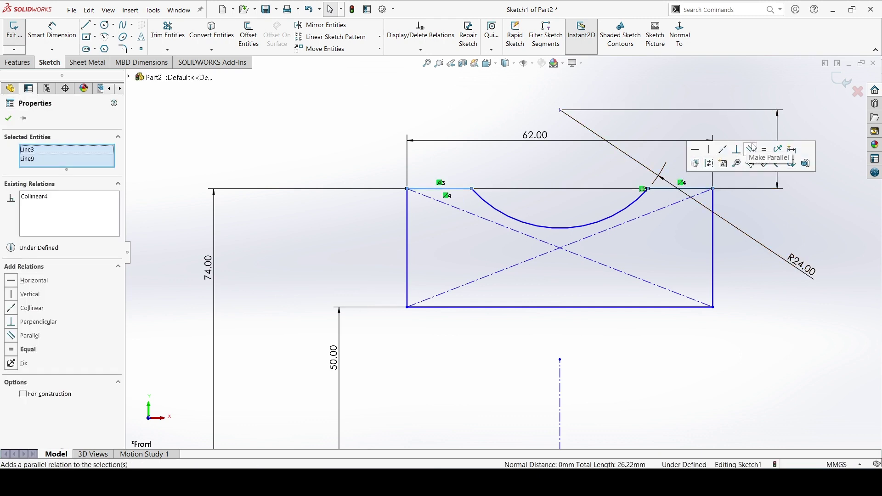
{"action": "left_click", "coordinate": [763, 151]}
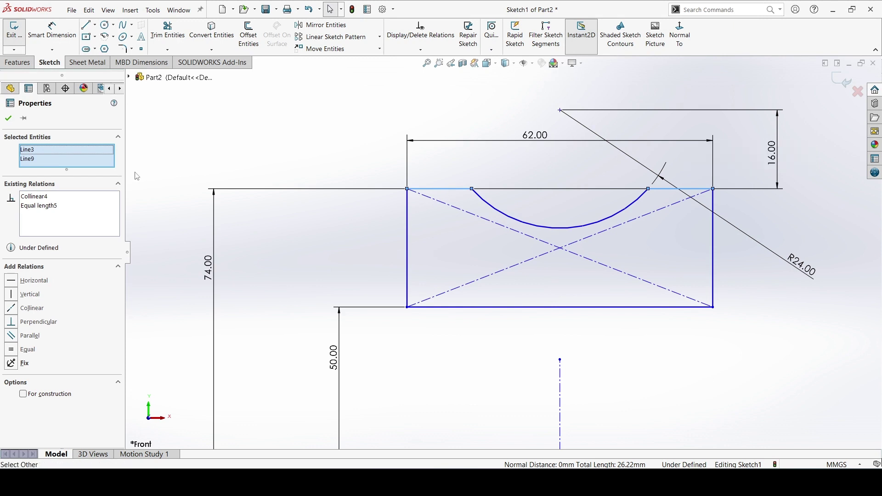
{"action": "left_click", "coordinate": [8, 118]}
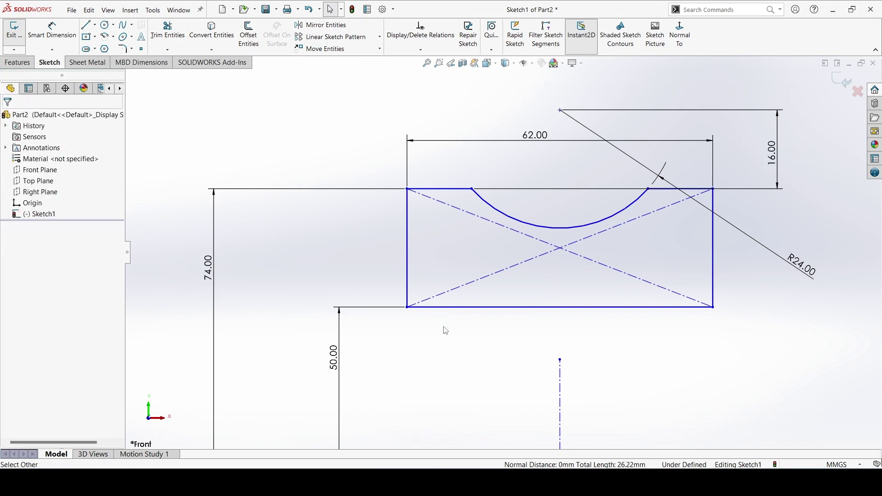
{"action": "scroll", "coordinate": [446, 331], "scroll_direction": "up", "scroll_amount": 2}
{"action": "scroll", "coordinate": [447, 330], "scroll_direction": "up", "scroll_amount": 1}
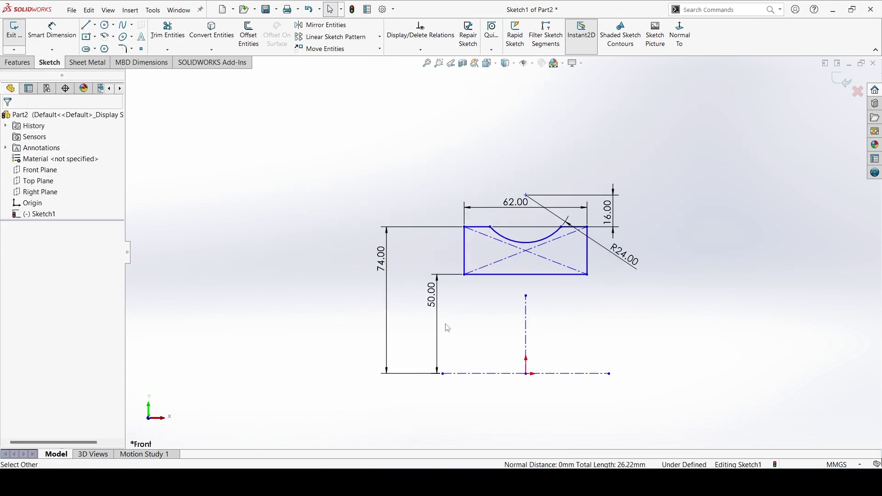
Step: Revolve the notched profile 360° about the horizontal centerline to create Revolve1
{"action": "left_click", "coordinate": [19, 65]}
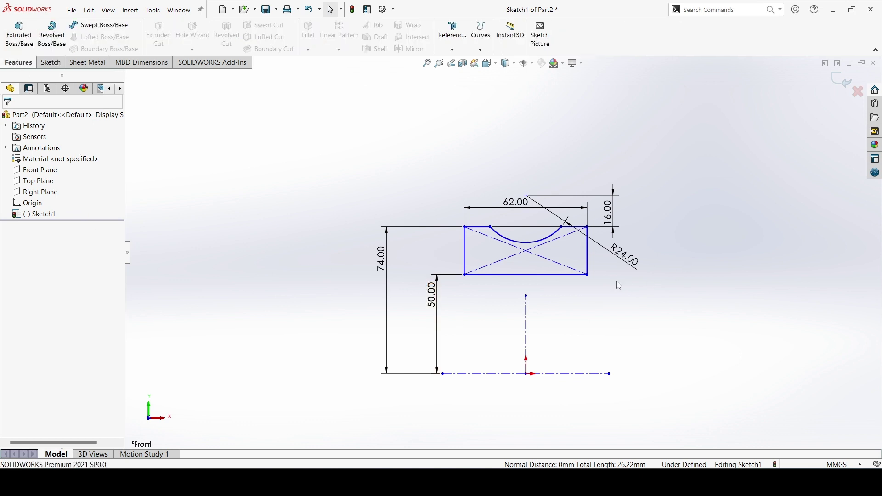
{"action": "left_click", "coordinate": [53, 37]}
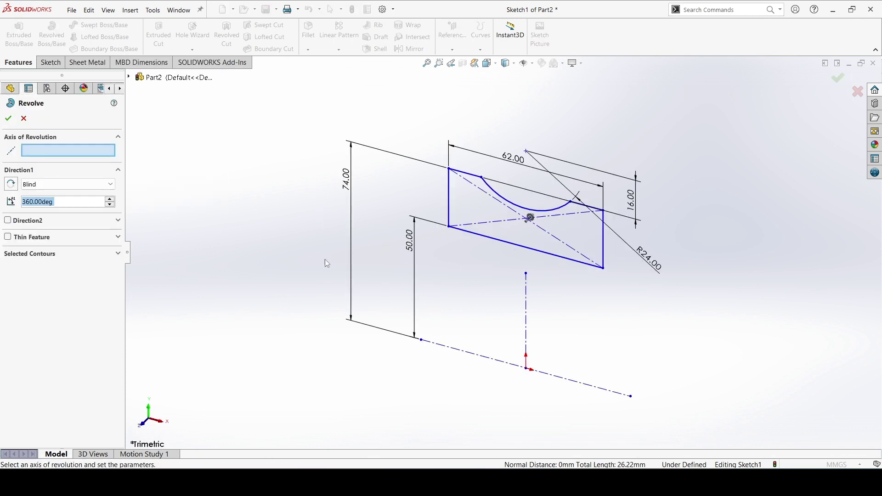
{"action": "left_click", "coordinate": [478, 356]}
{"action": "key", "text": "z"}
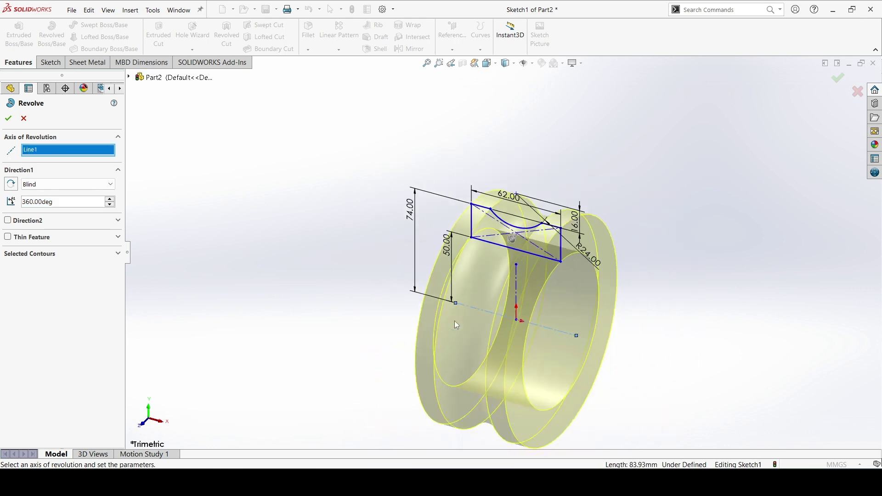
{"action": "middle_click_drag", "start_coordinate": [653, 390], "coordinate": [624, 387]}
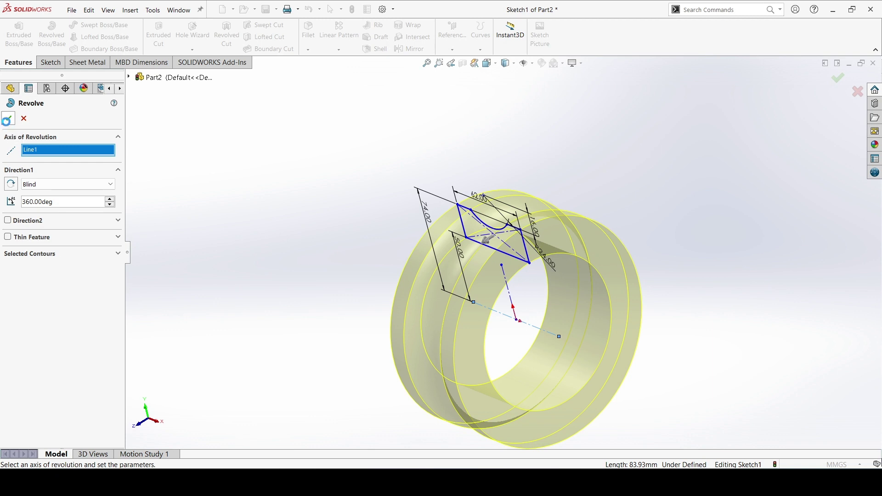
{"action": "left_click", "coordinate": [7, 118]}
Step: Fillet the ring's inner bore face edges with a 3 mm radius
{"action": "key", "text": "Return"}
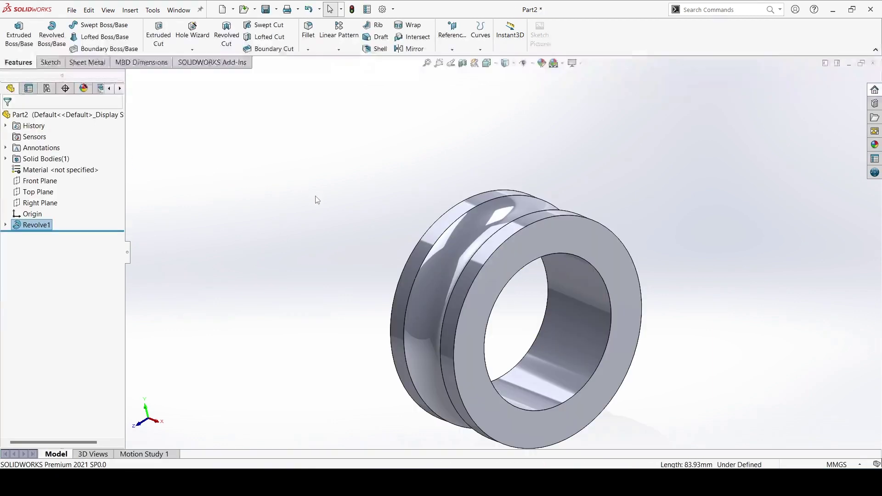
{"action": "mouse_move", "coordinate": [324, 209]}
{"action": "middle_mouse_down"}
{"action": "mouse_move", "coordinate": [351, 213]}
{"action": "mouse_move", "coordinate": [321, 220]}
{"action": "mouse_move", "coordinate": [324, 211]}
{"action": "middle_mouse_up"}
{"action": "left_click", "coordinate": [308, 50]}
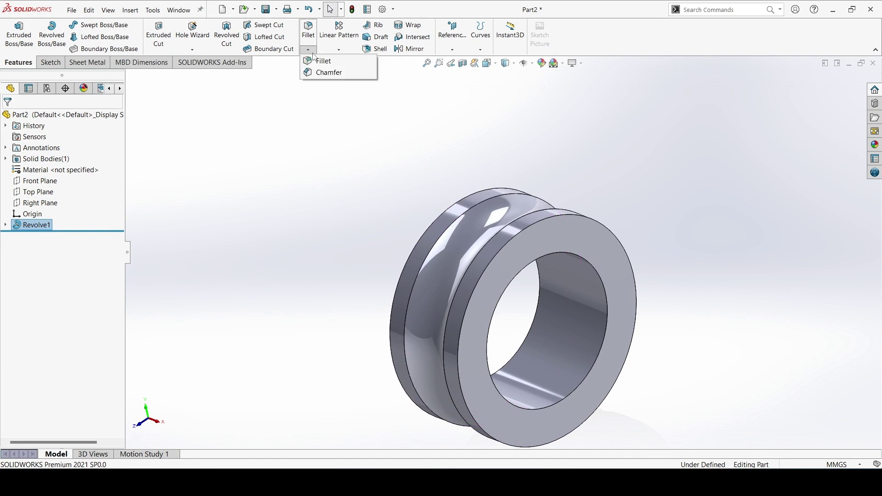
{"action": "left_click", "coordinate": [317, 60]}
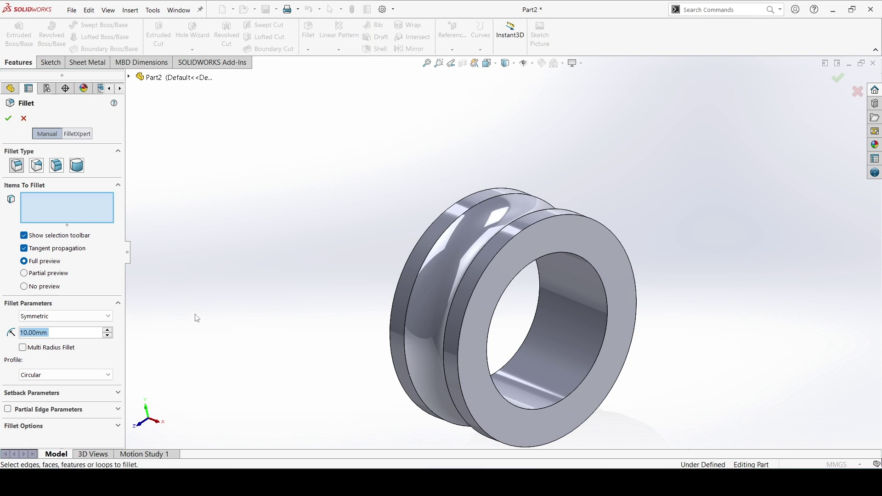
{"action": "left_click", "coordinate": [541, 377]}
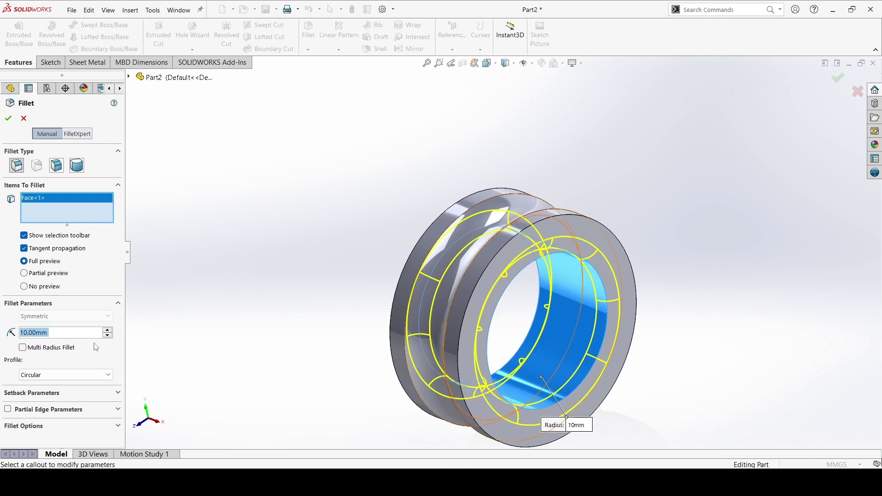
{"action": "type", "text": "3"}
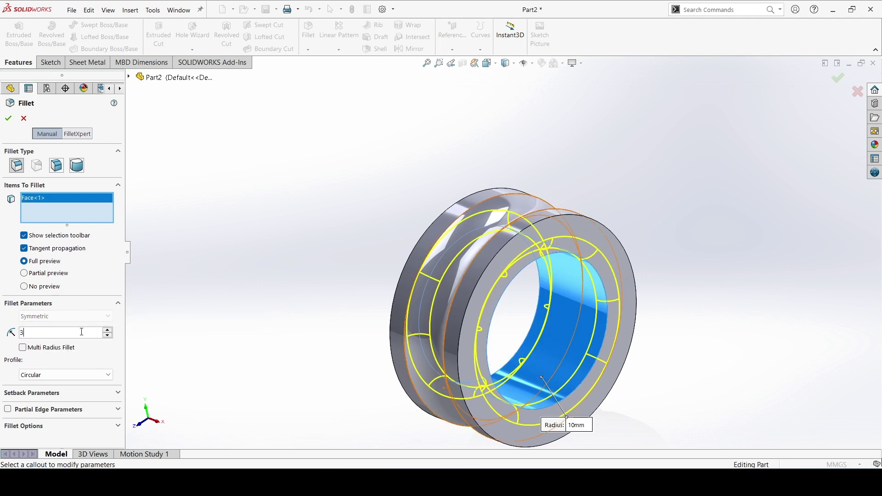
{"action": "left_click", "coordinate": [9, 119]}
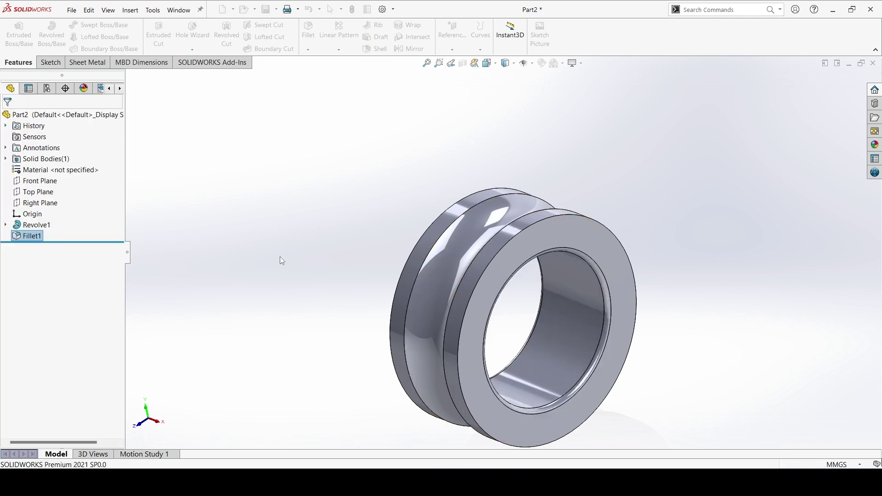
{"action": "mouse_move", "coordinate": [335, 263]}
{"action": "middle_mouse_down"}
{"action": "mouse_move", "coordinate": [353, 250]}
{"action": "mouse_move", "coordinate": [309, 241]}
{"action": "mouse_move", "coordinate": [312, 247]}
{"action": "middle_mouse_up"}
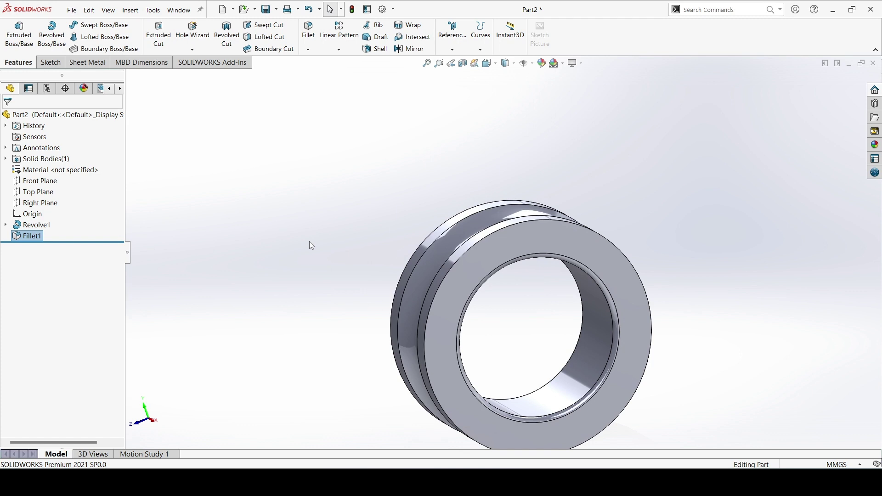
{"action": "key", "text": "ctrl+7"}
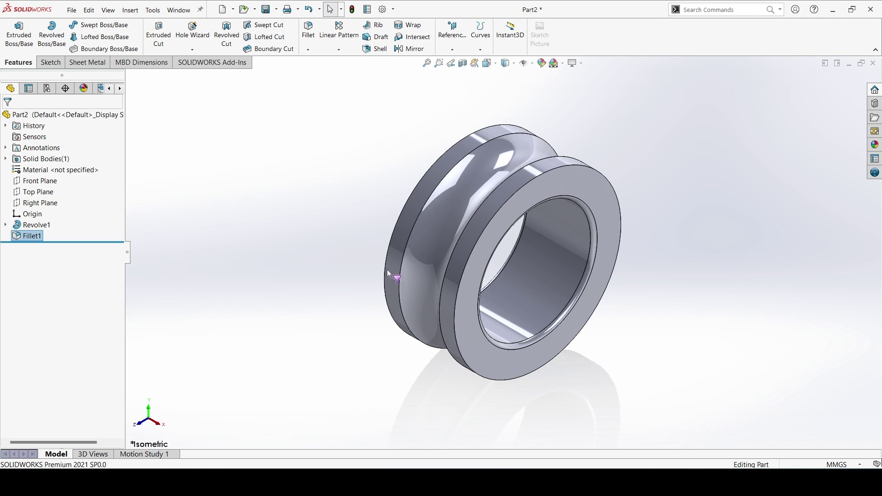
{"action": "key", "text": "ctrl+F2"}
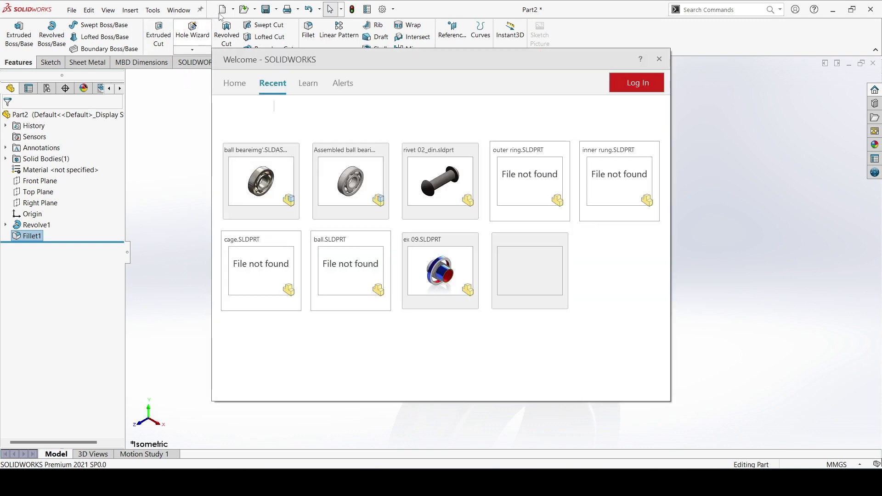
{"action": "left_click", "coordinate": [659, 60]}
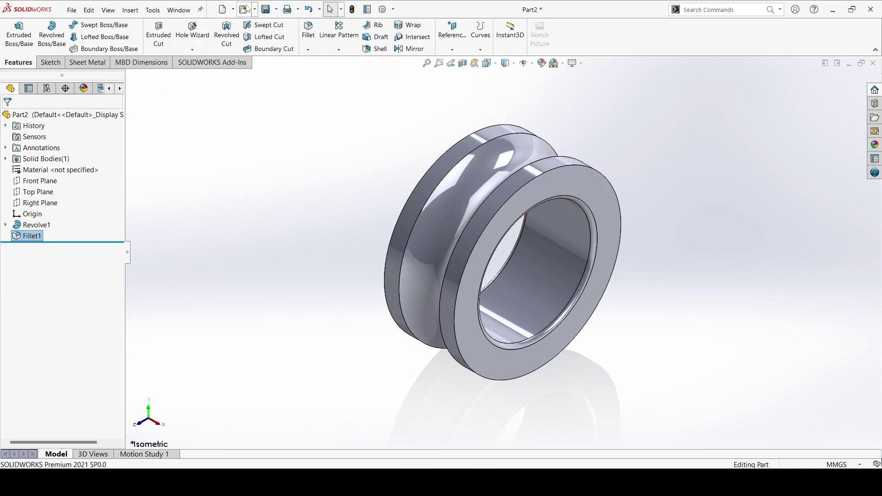
{"action": "left_click", "coordinate": [265, 5]}
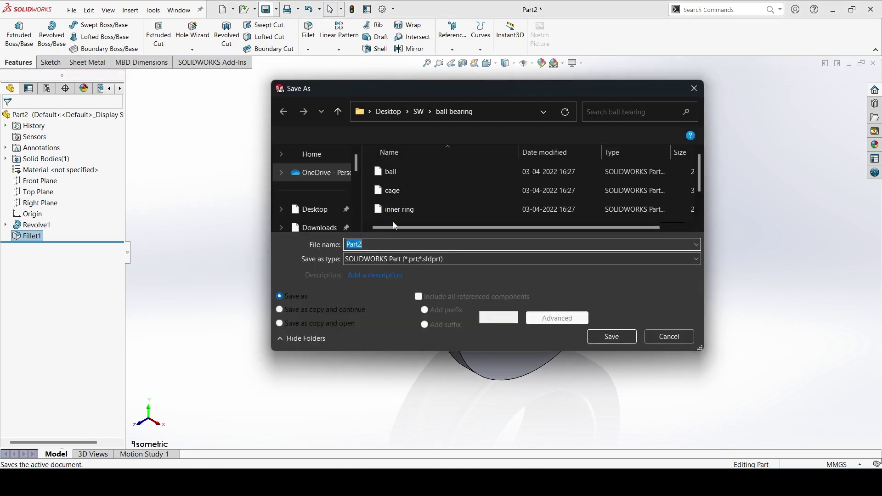
Step: Create a new folder named 'bearing' inside Desktop > Solidworks
{"action": "left_click", "coordinate": [389, 112]}
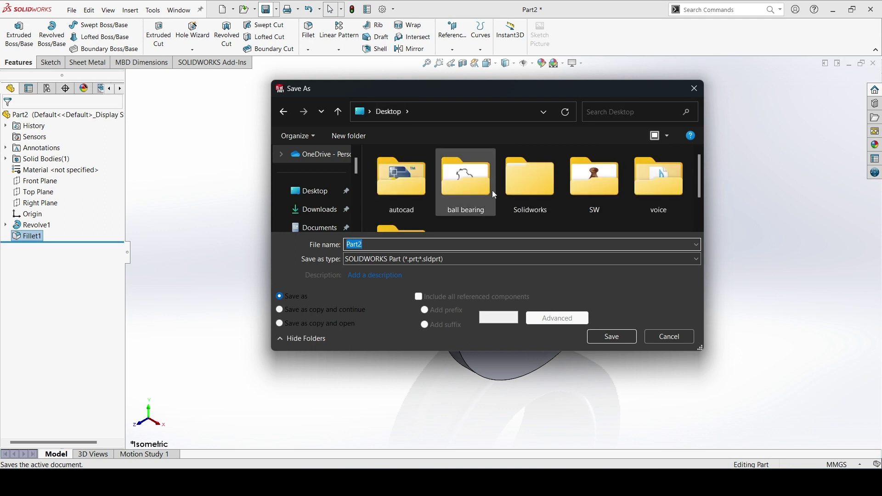
{"action": "double_click", "coordinate": [554, 188]}
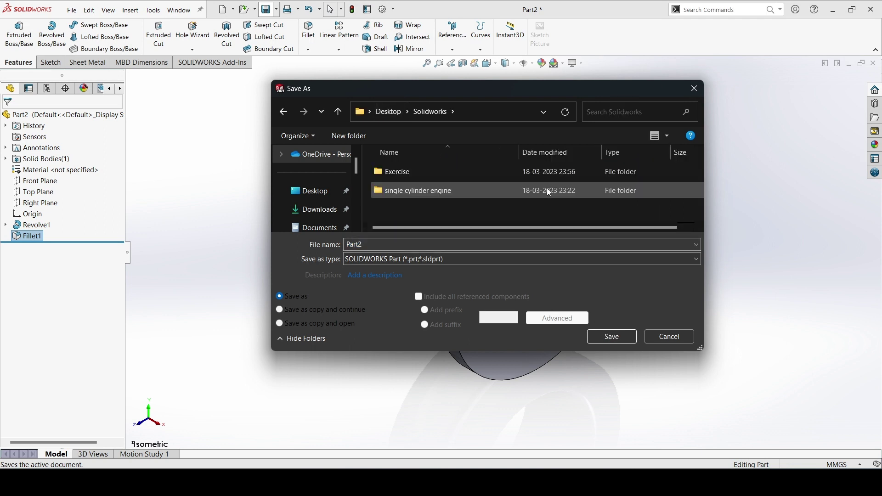
{"action": "right_click", "coordinate": [457, 218]}
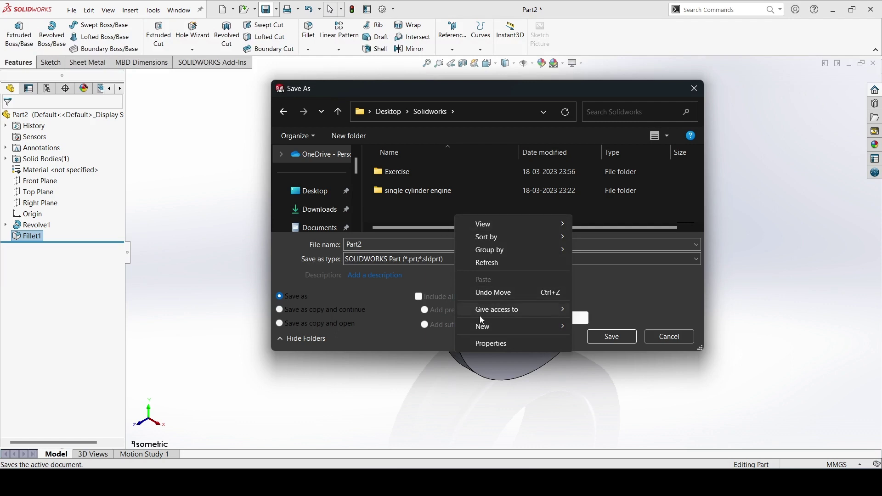
{"action": "mouse_move", "coordinate": [482, 326]}
{"action": "left_click", "coordinate": [572, 327]}
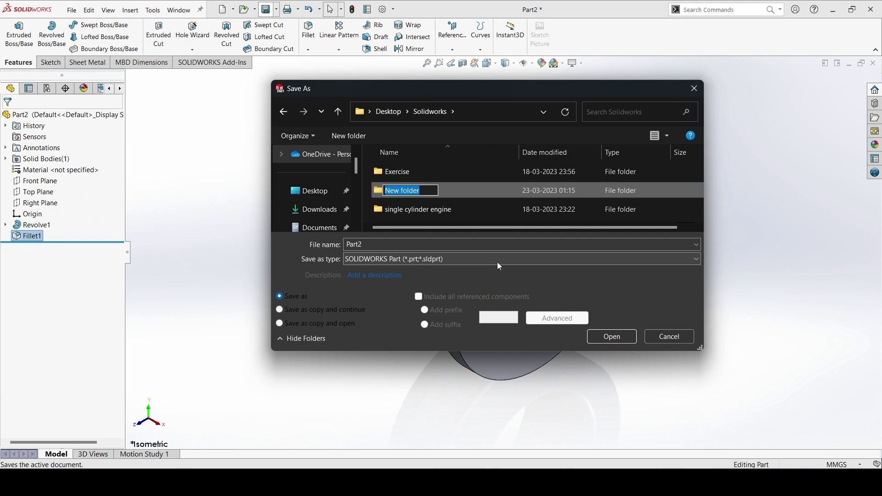
{"action": "type", "text": "bearin"}
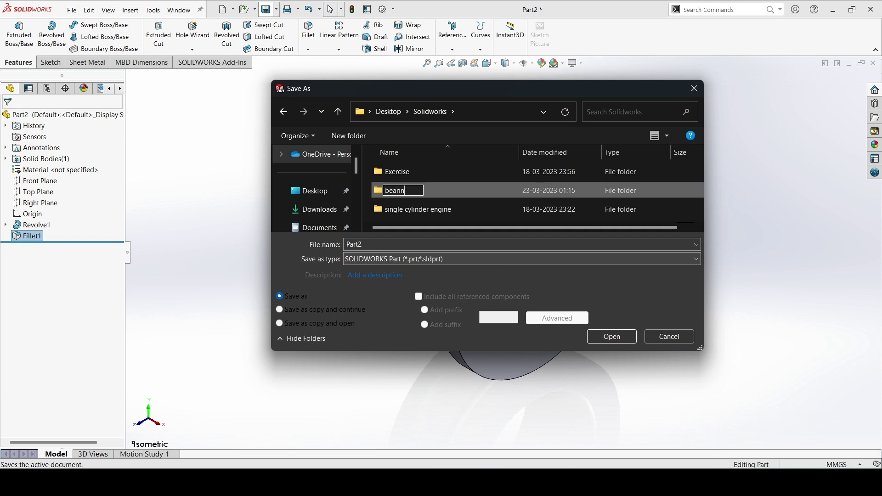
{"action": "type", "text": "g"}
{"action": "key", "text": "Return"}
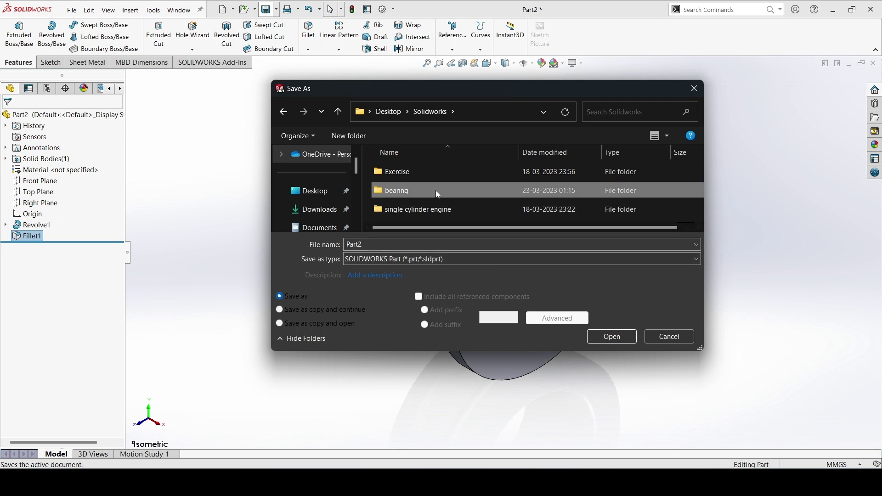
Step: Save the part as 'inner ring' inside the bearing folder
{"action": "double_click", "coordinate": [436, 191]}
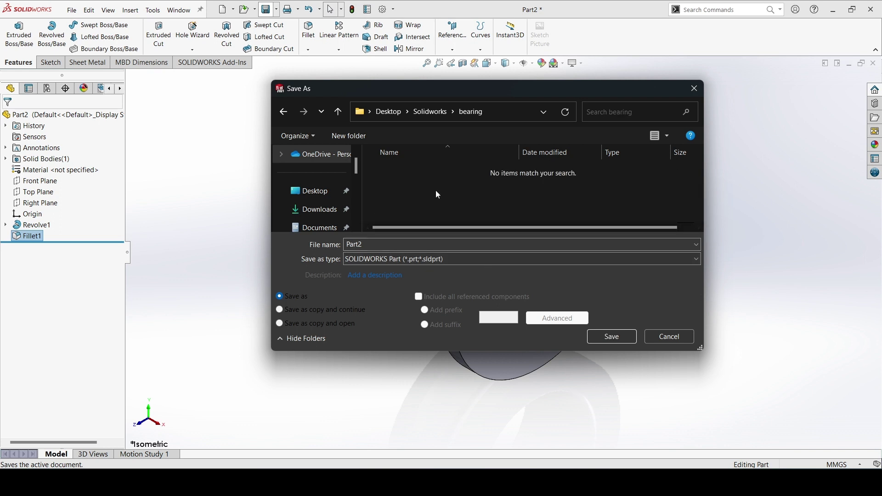
{"action": "left_click", "coordinate": [396, 249]}
{"action": "type", "text": "inner ring"}
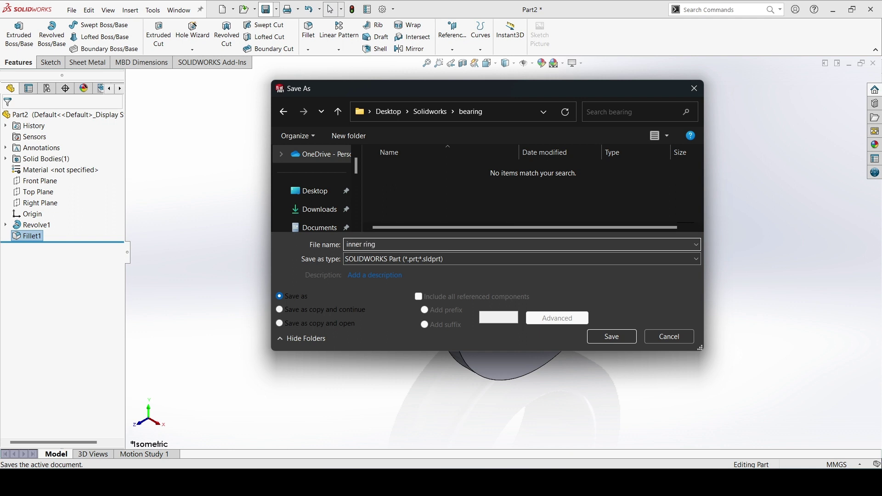
{"action": "key", "text": "Return"}
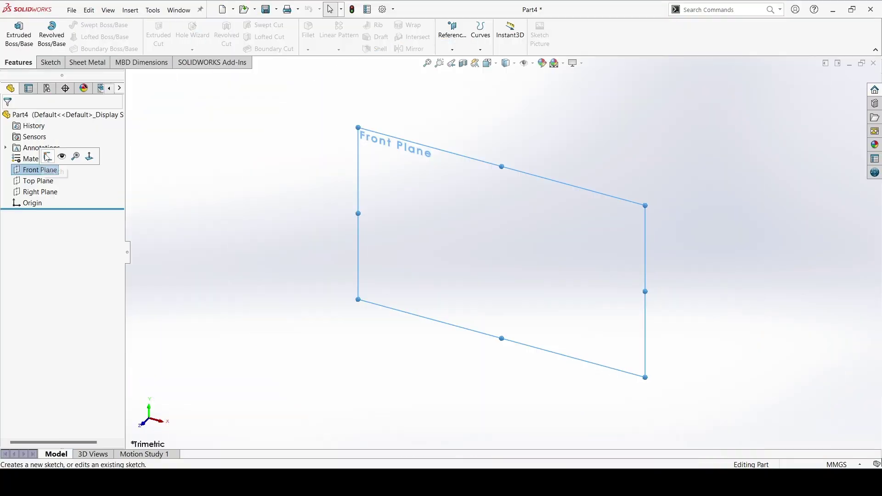
Step: Sketch a horizontal construction centerline near the origin on the Front Plane
{"action": "left_click", "coordinate": [58, 154]}
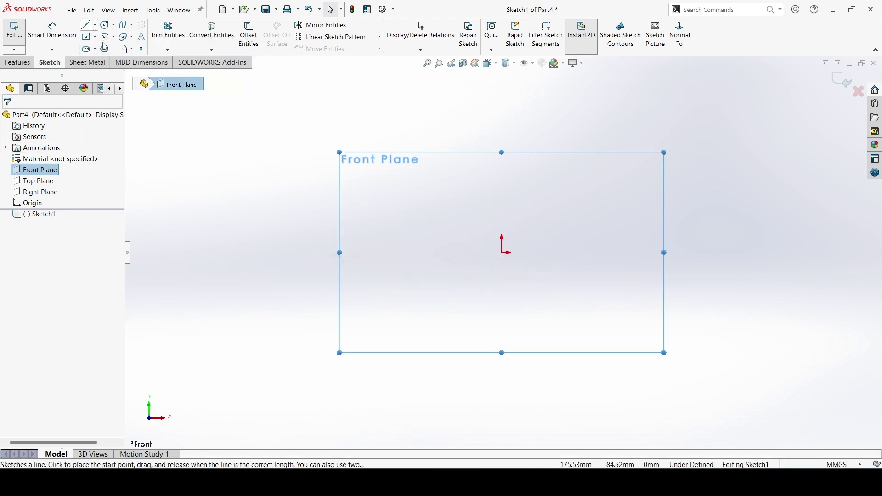
{"action": "left_click", "coordinate": [96, 29]}
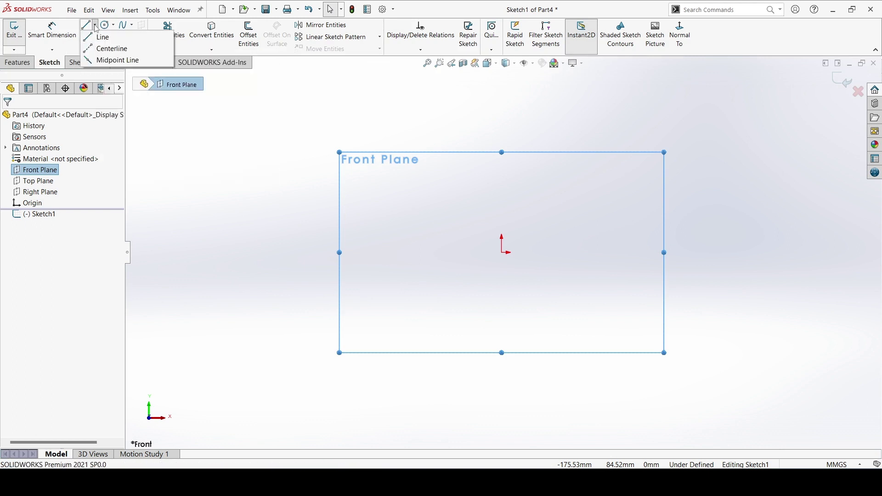
{"action": "left_click", "coordinate": [432, 257]}
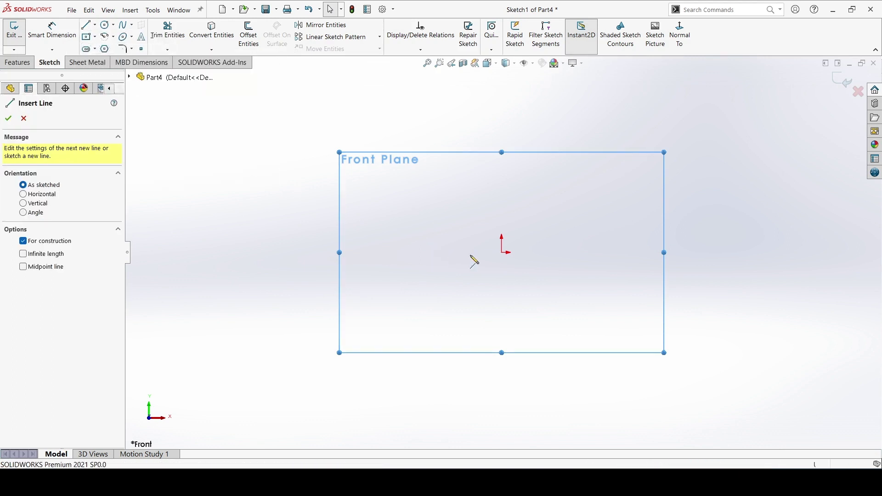
{"action": "left_click", "coordinate": [581, 256]}
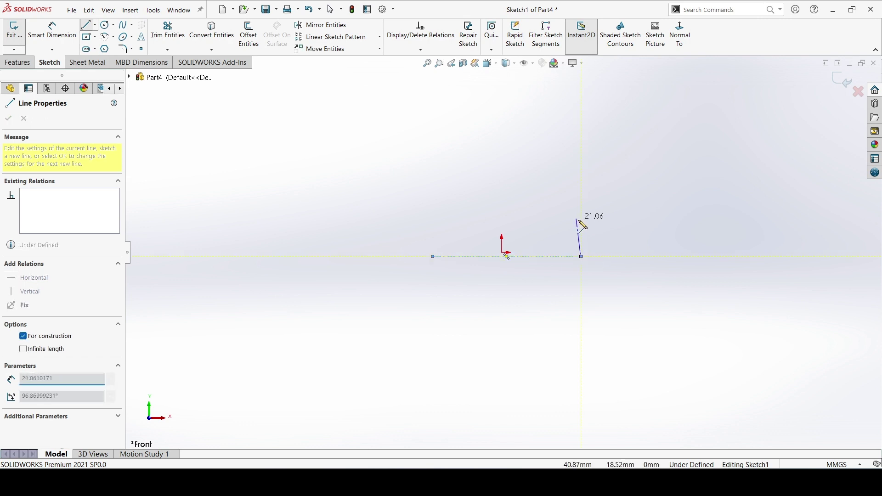
{"action": "right_click", "coordinate": [579, 221]}
{"action": "left_click", "coordinate": [598, 227]}
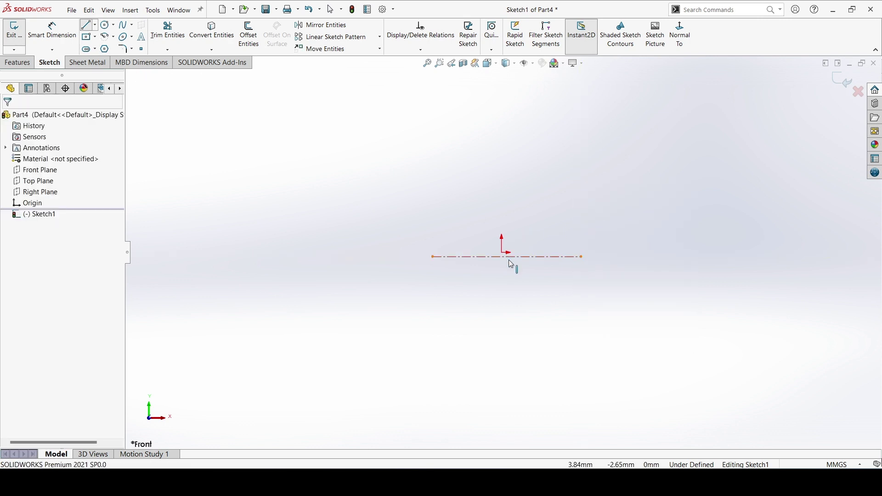
{"action": "scroll", "coordinate": [511, 260], "scroll_direction": "down", "scroll_amount": 3}
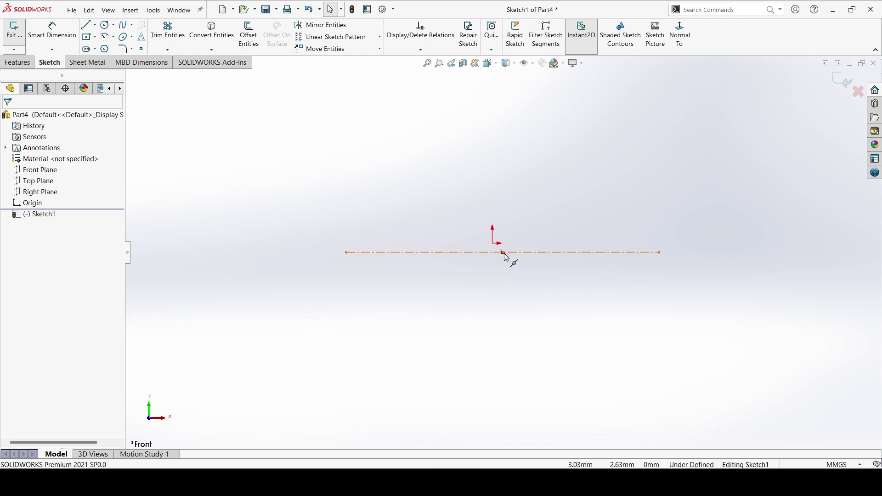
Step: Make the centerline's midpoint coincident with the sketch origin
{"action": "left_click", "coordinate": [506, 256]}
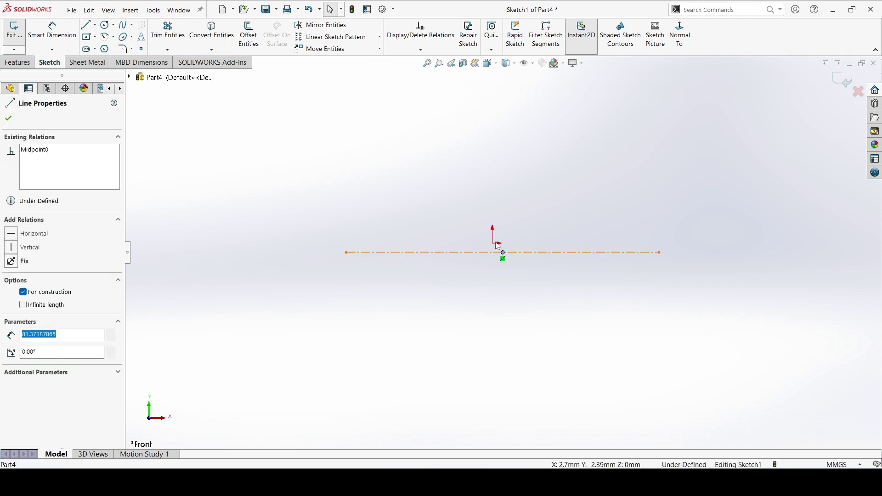
{"action": "key", "text": "Escape"}
{"action": "left_click", "coordinate": [504, 252]}
{"action": "left_click", "coordinate": [492, 243], "text": "ctrl"}
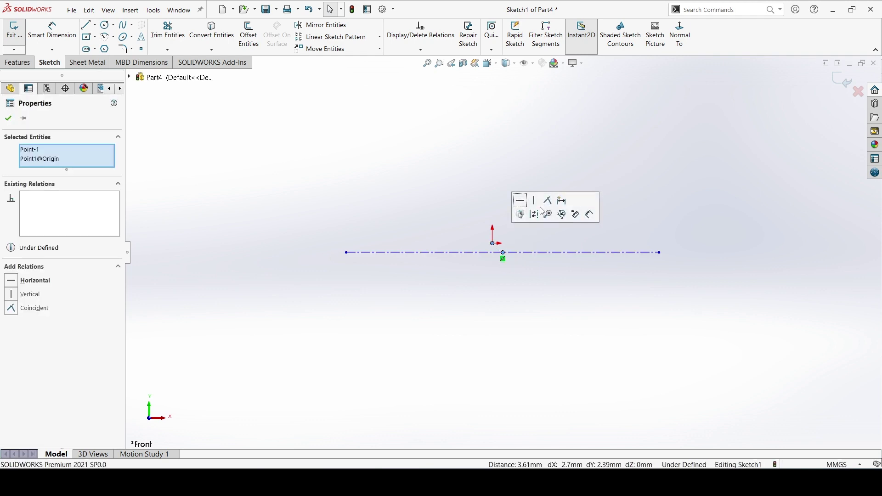
{"action": "left_click", "coordinate": [548, 200]}
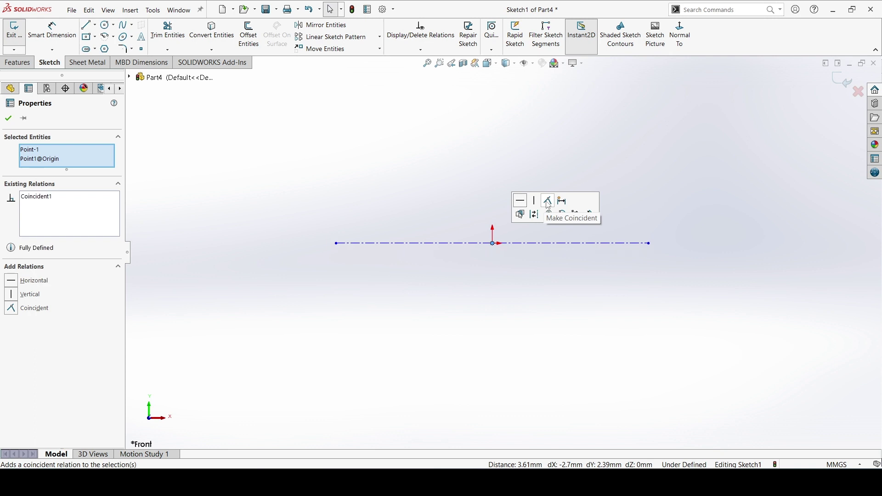
{"action": "left_click", "coordinate": [11, 118]}
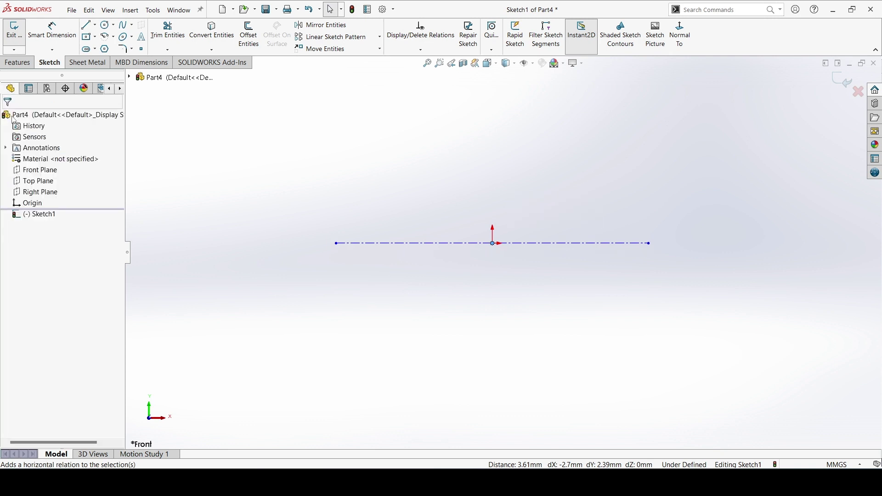
{"action": "left_click", "coordinate": [95, 39]}
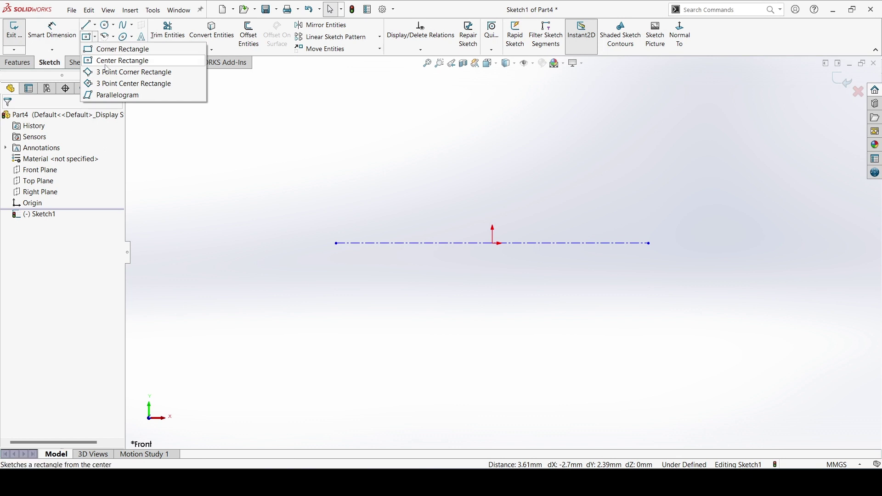
Step: Draw a center rectangle above the origin and dimension its top edge 62 mm wide
{"action": "left_click", "coordinate": [492, 131]}
{"action": "left_click", "coordinate": [563, 163]}
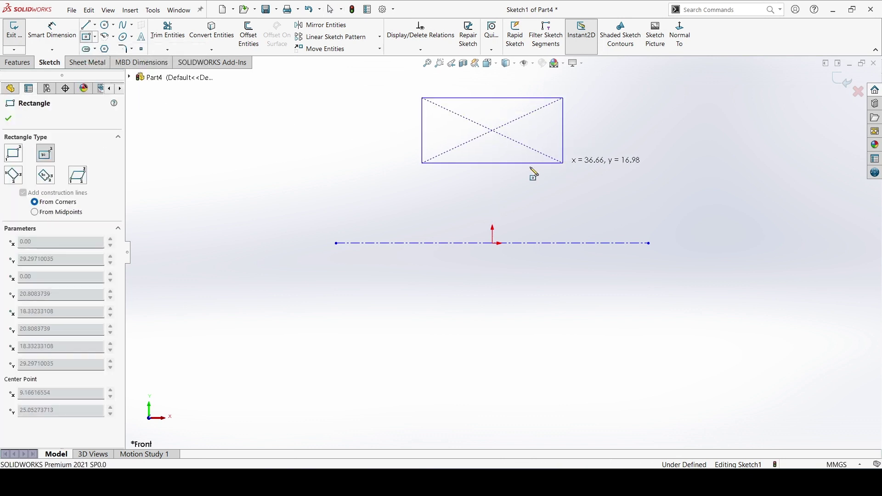
{"action": "left_click", "coordinate": [41, 40]}
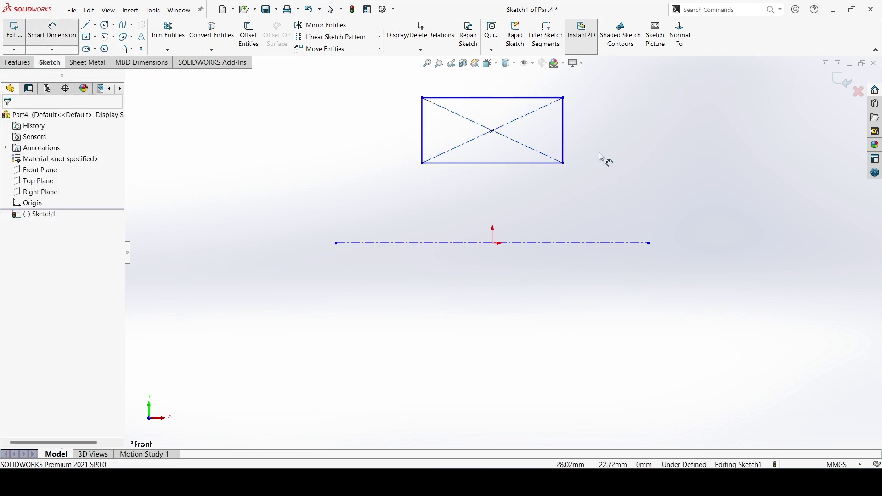
{"action": "key", "text": "f"}
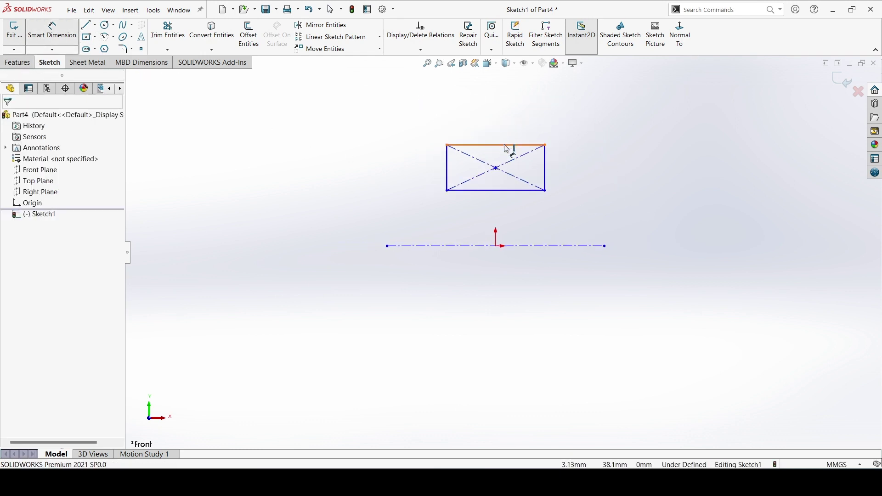
{"action": "left_click", "coordinate": [503, 132]}
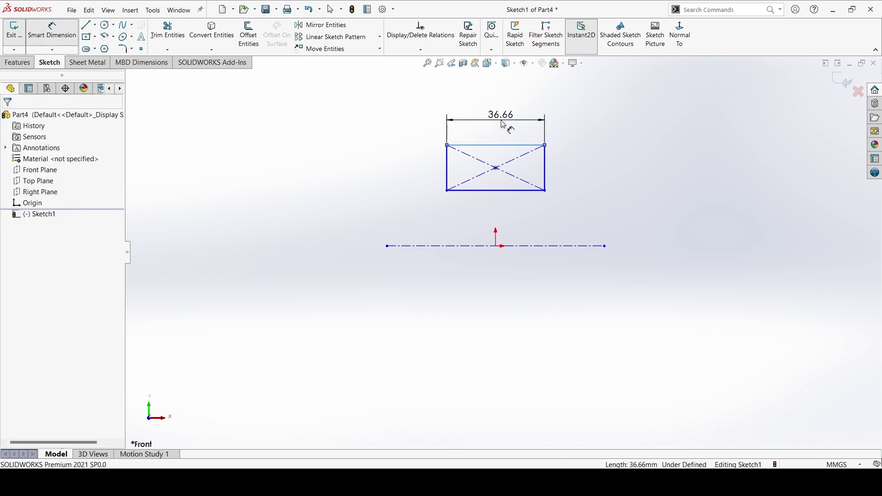
{"action": "type", "text": "62"}
{"action": "key", "text": "Return"}
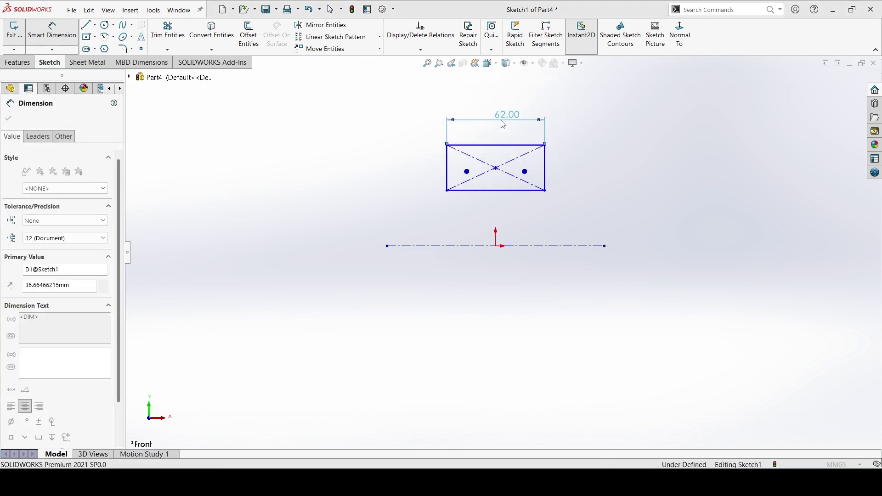
Step: Dimension the rectangle's bottom edge 106 mm from the centerline
{"action": "left_click", "coordinate": [482, 191]}
{"action": "left_click", "coordinate": [491, 246]}
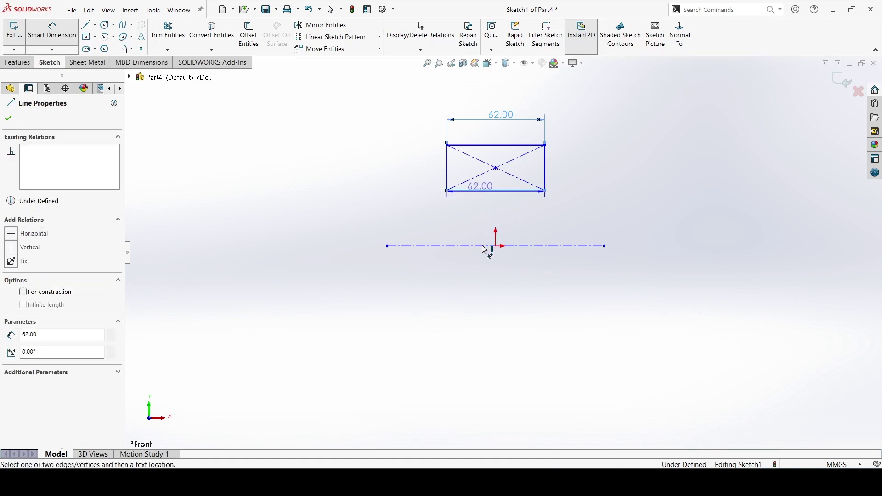
{"action": "left_click", "coordinate": [379, 226]}
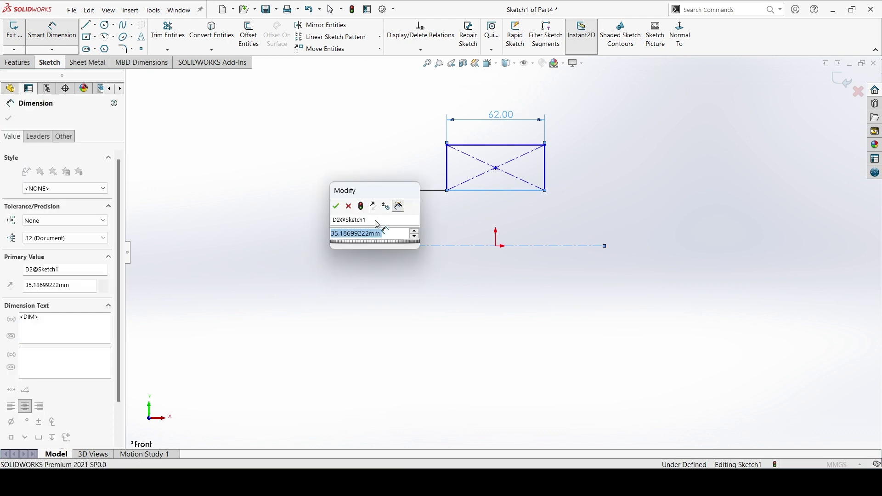
{"action": "type", "text": "106"}
{"action": "key", "text": "Return"}
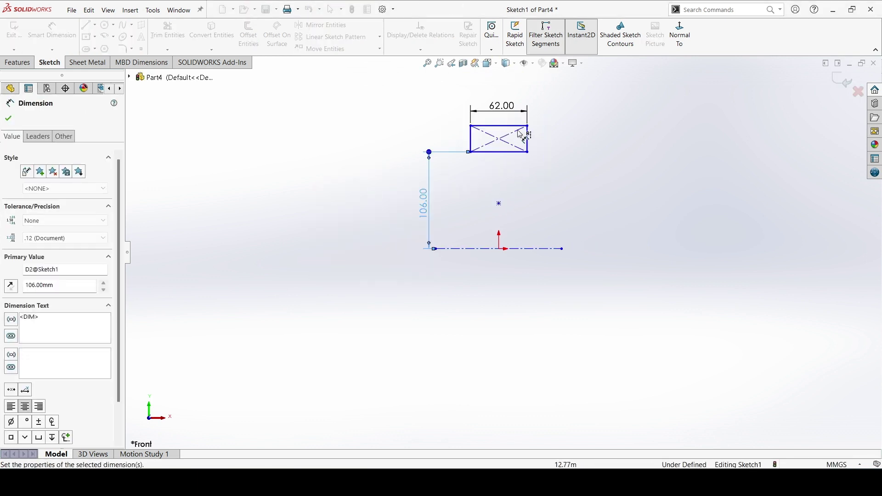
{"action": "key", "text": "f"}
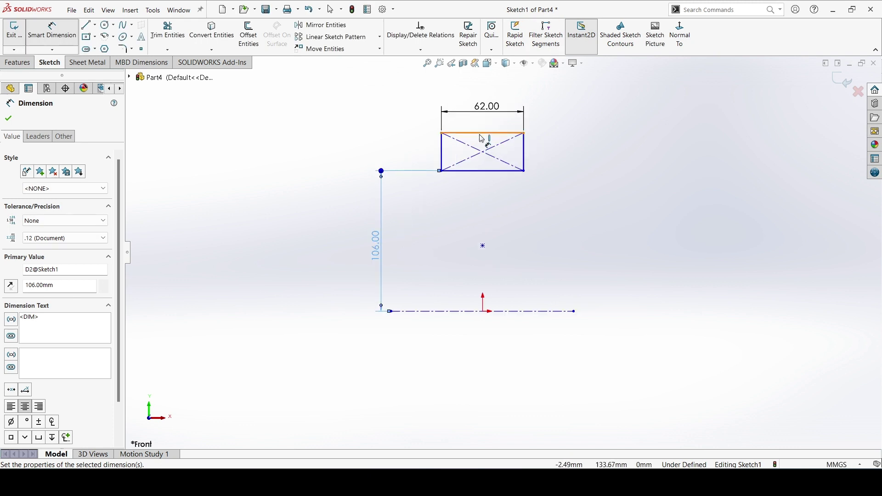
Step: Dimension the rectangle's top edge 130 mm from the centerline
{"action": "left_click", "coordinate": [481, 137]}
{"action": "left_click", "coordinate": [527, 311]}
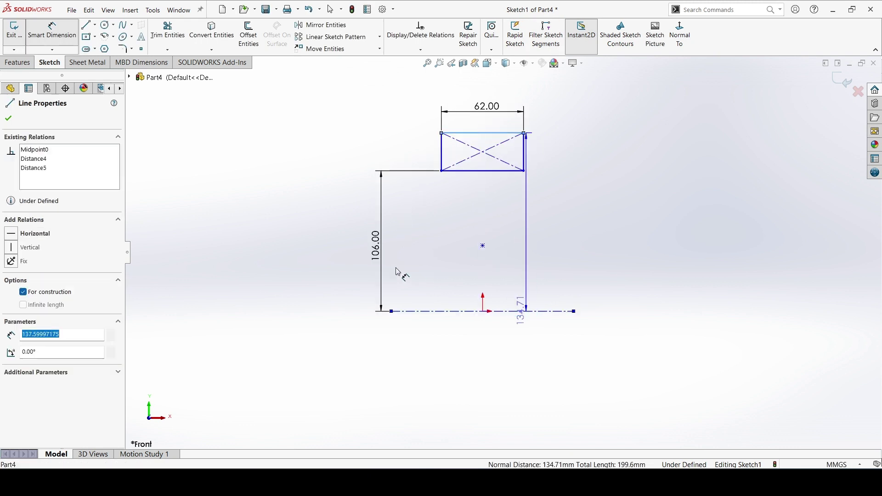
{"action": "left_click", "coordinate": [329, 241]}
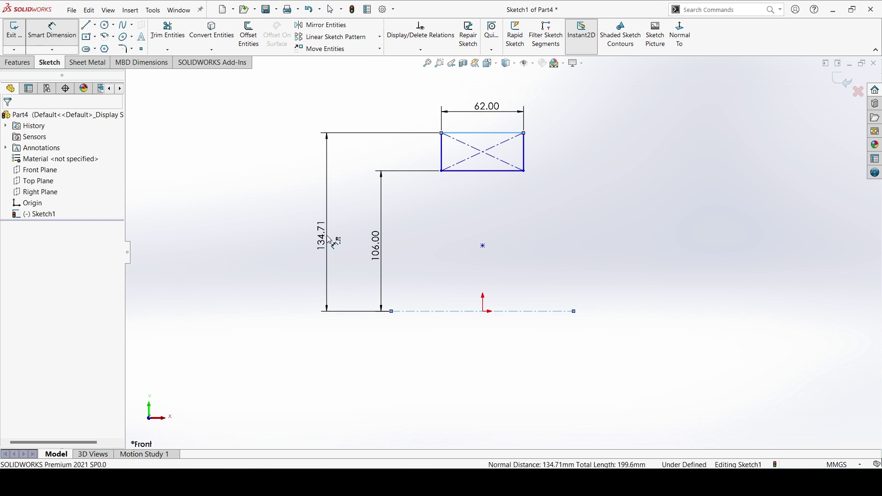
{"action": "left_click", "coordinate": [329, 240]}
{"action": "type", "text": "130"}
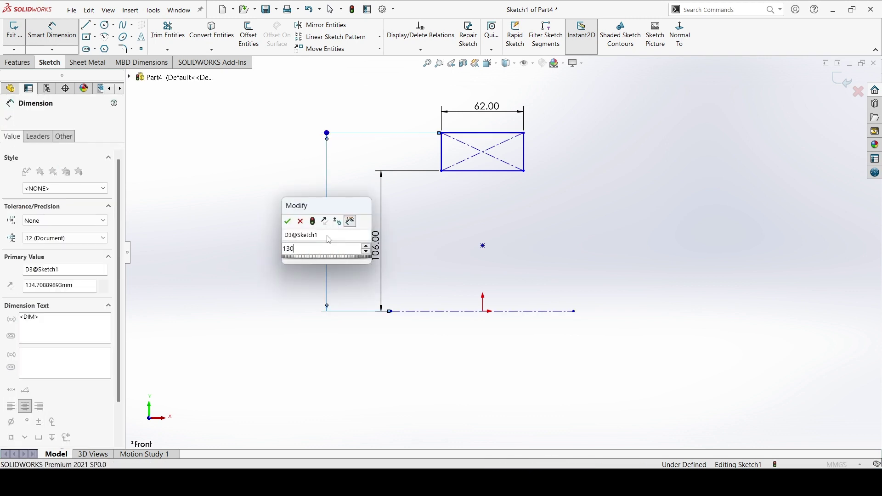
{"action": "key", "text": "Return"}
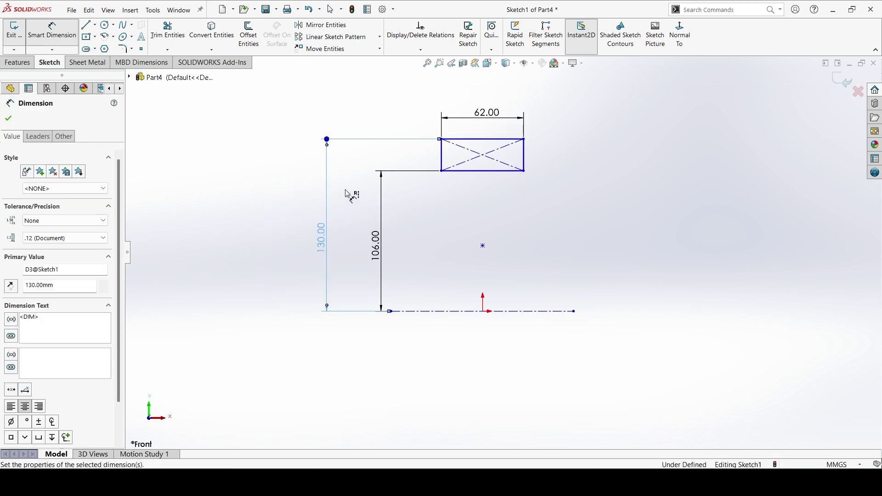
{"action": "left_click", "coordinate": [9, 118]}
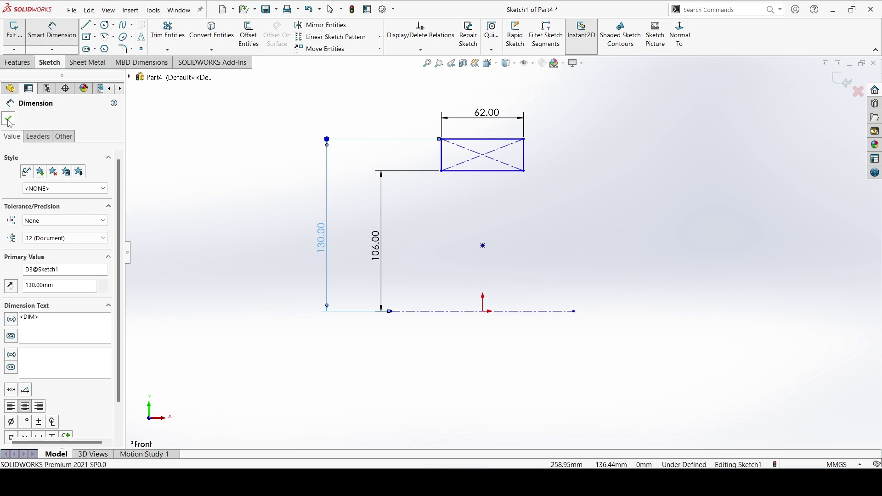
{"action": "left_click", "coordinate": [108, 36]}
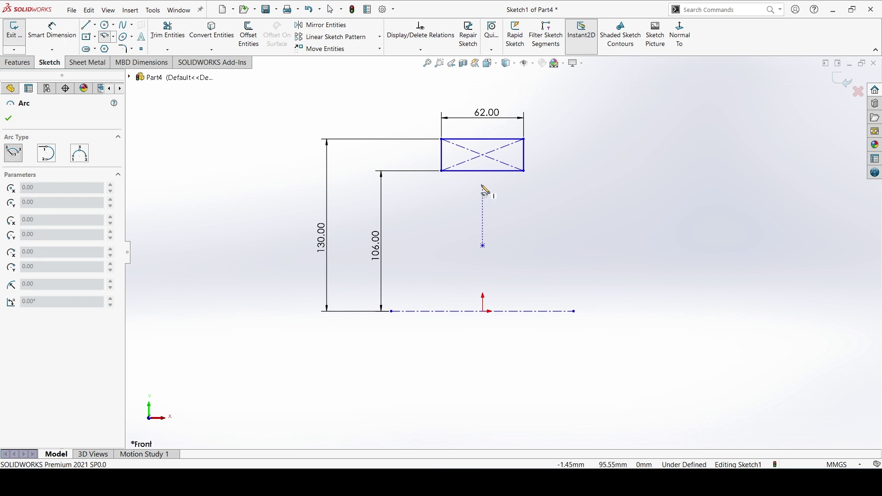
Step: Draw a centre-point arc centred below the rectangle, ending on its bottom edge
{"action": "left_click", "coordinate": [482, 184]}
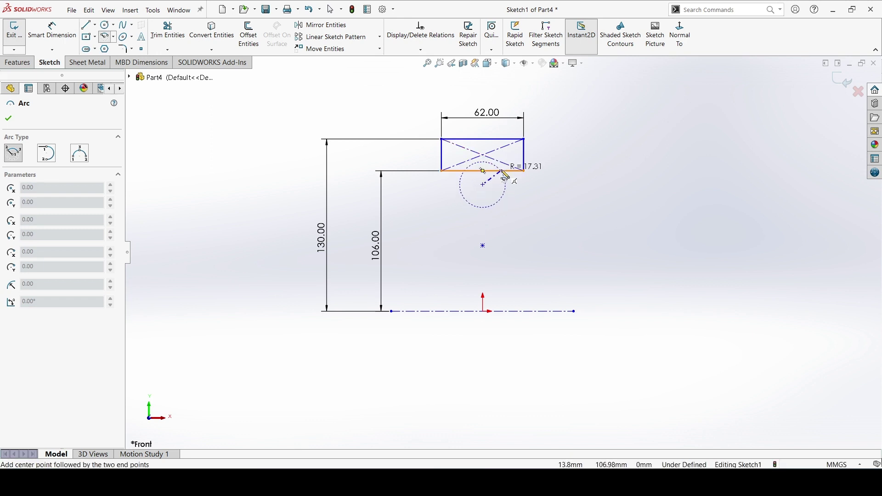
{"action": "left_click", "coordinate": [482, 171]}
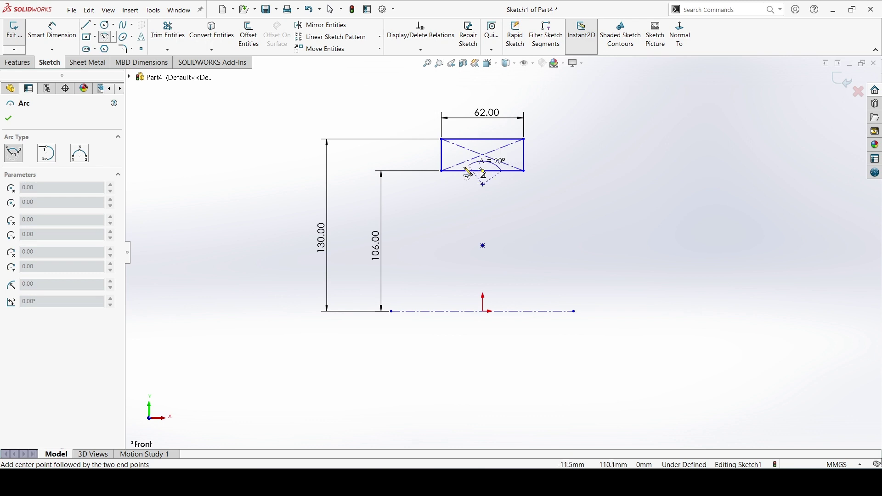
{"action": "left_click", "coordinate": [465, 171]}
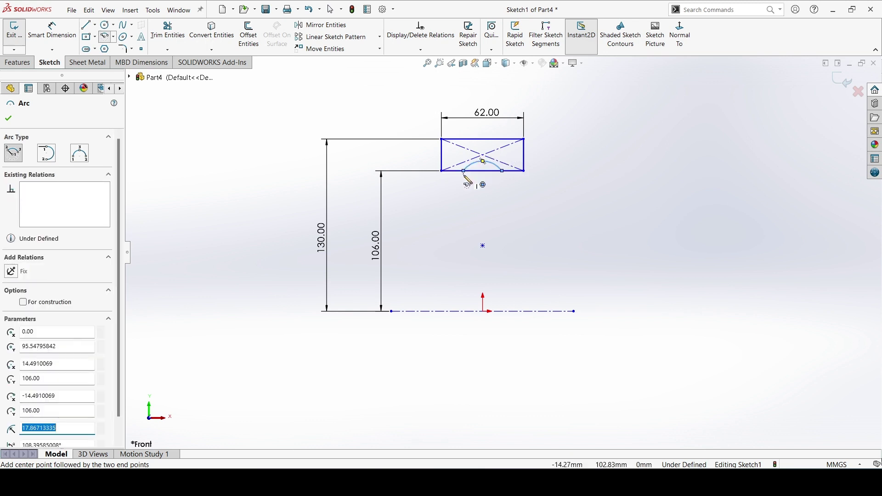
{"action": "key", "text": "Escape"}
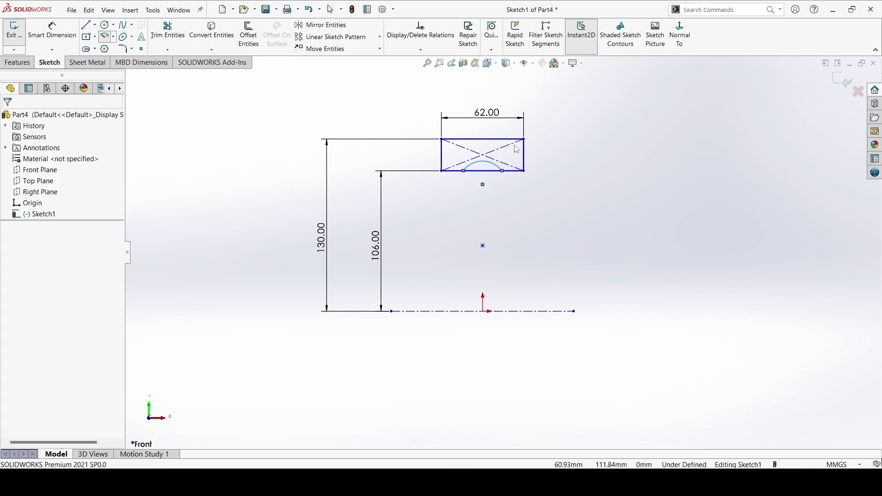
{"action": "scroll", "coordinate": [514, 146], "scroll_direction": "down", "scroll_amount": 3}
Step: Dimension the arc centre 16 mm below the rectangle's bottom edge
{"action": "left_click", "coordinate": [66, 39]}
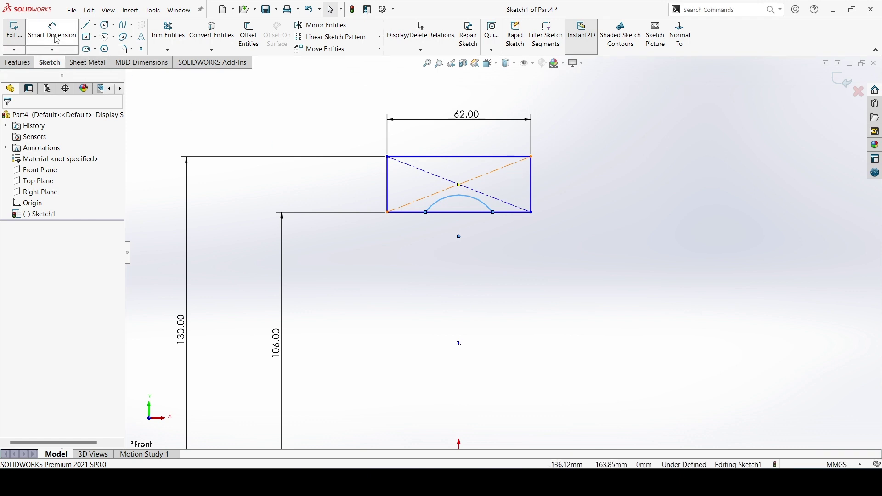
{"action": "left_click", "coordinate": [460, 237]}
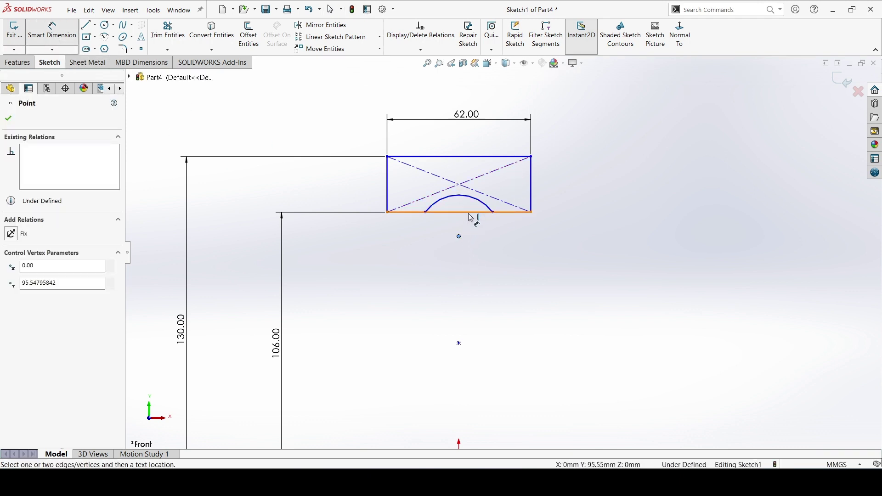
{"action": "left_click", "coordinate": [471, 213]}
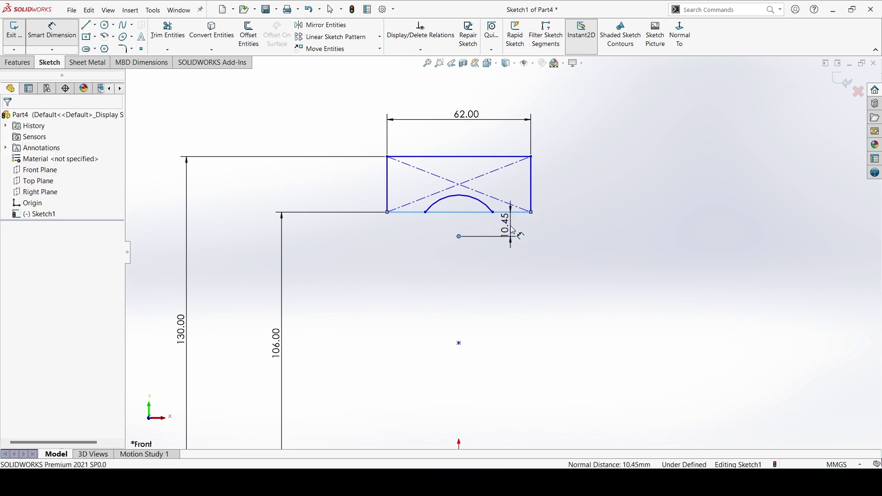
{"action": "left_click", "coordinate": [513, 229]}
{"action": "type", "text": "16"}
{"action": "key", "text": "Return"}
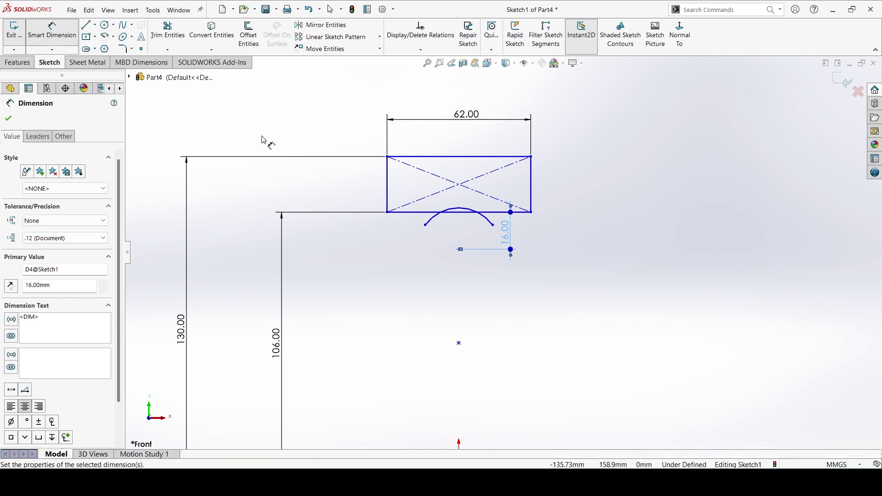
Step: Set the arc's radius dimension to 24 mm
{"action": "left_click", "coordinate": [488, 207]}
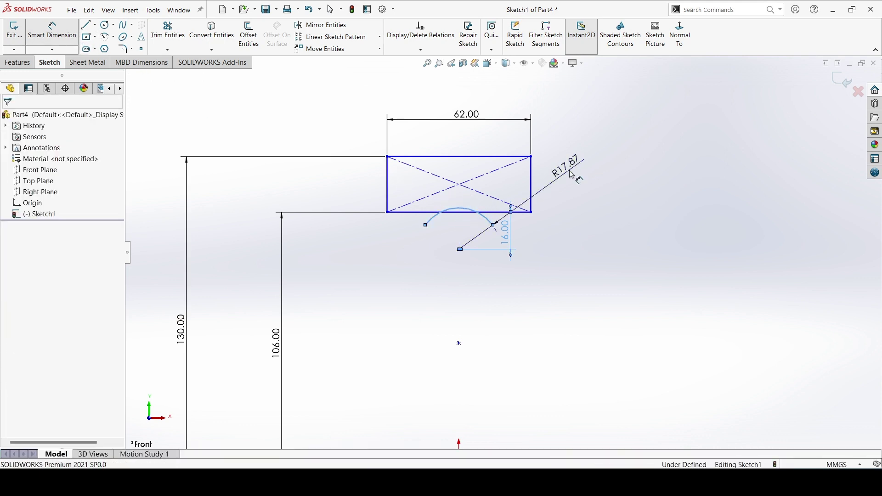
{"action": "left_click", "coordinate": [572, 175]}
{"action": "type", "text": "18"}
{"action": "key", "text": "Escape"}
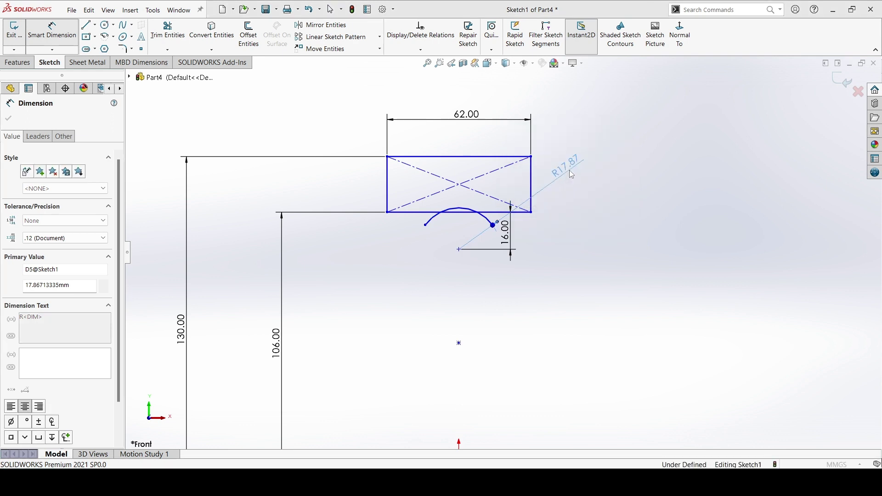
{"action": "type", "text": "24"}
{"action": "key", "text": "Return"}
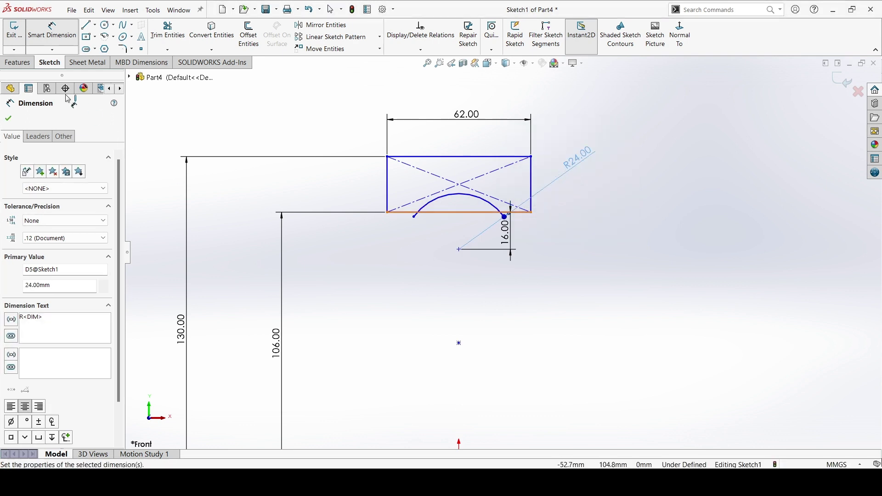
{"action": "left_click", "coordinate": [15, 119]}
{"action": "key", "text": "Escape"}
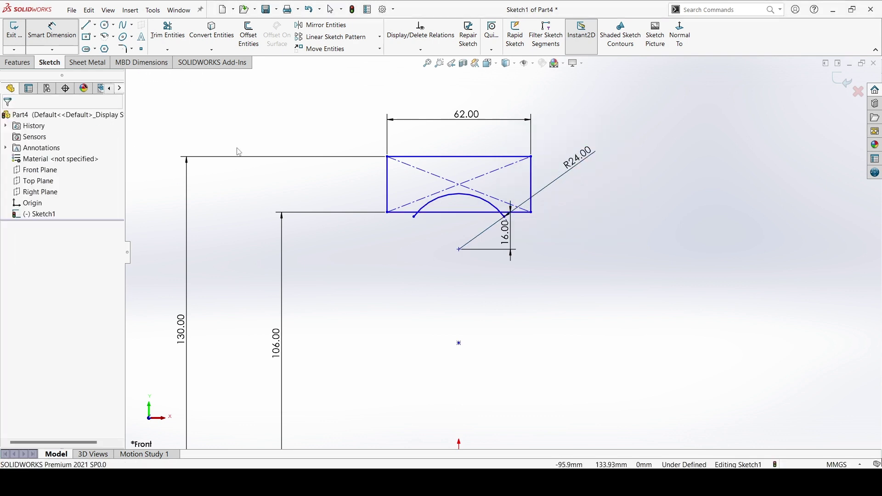
Step: Trim both arc overhangs and the bottom edge between the arc ends
{"action": "left_click", "coordinate": [168, 32]}
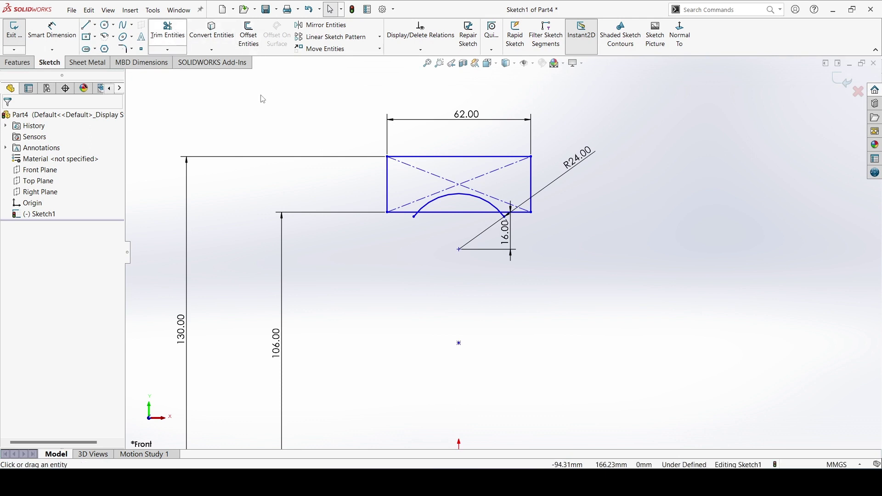
{"action": "scroll", "coordinate": [477, 181], "scroll_direction": "down", "scroll_amount": 2}
{"action": "scroll", "coordinate": [477, 184], "scroll_direction": "down", "scroll_amount": 3}
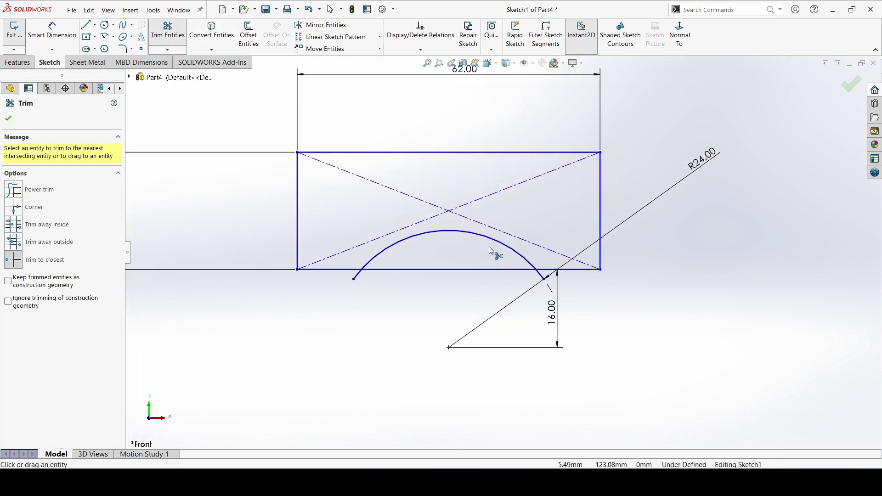
{"action": "left_click", "coordinate": [540, 276]}
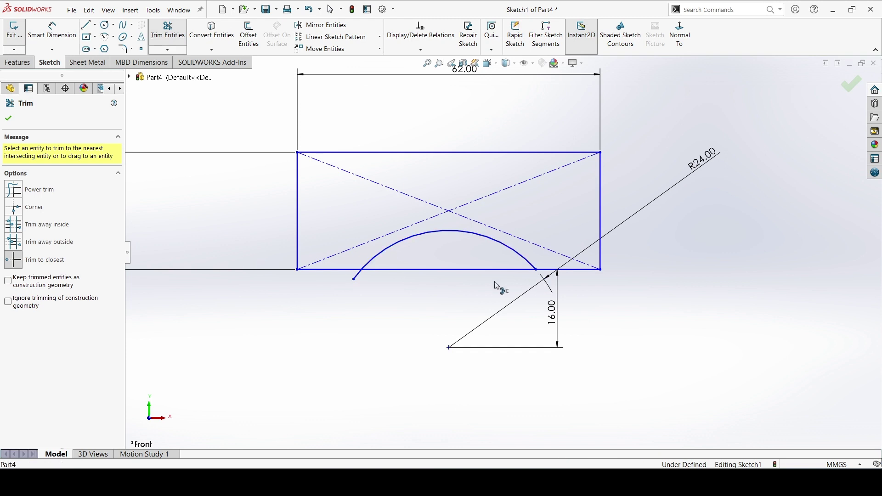
{"action": "left_click", "coordinate": [358, 275]}
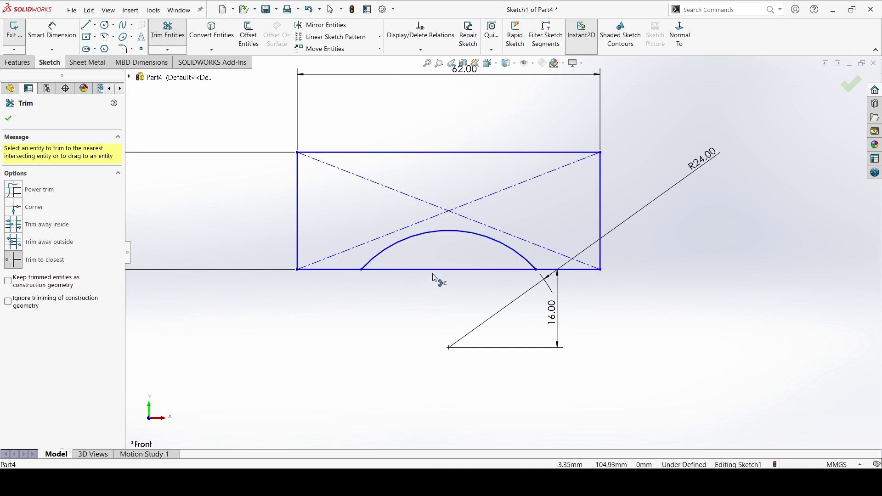
{"action": "left_click", "coordinate": [435, 276]}
{"action": "left_click", "coordinate": [9, 119]}
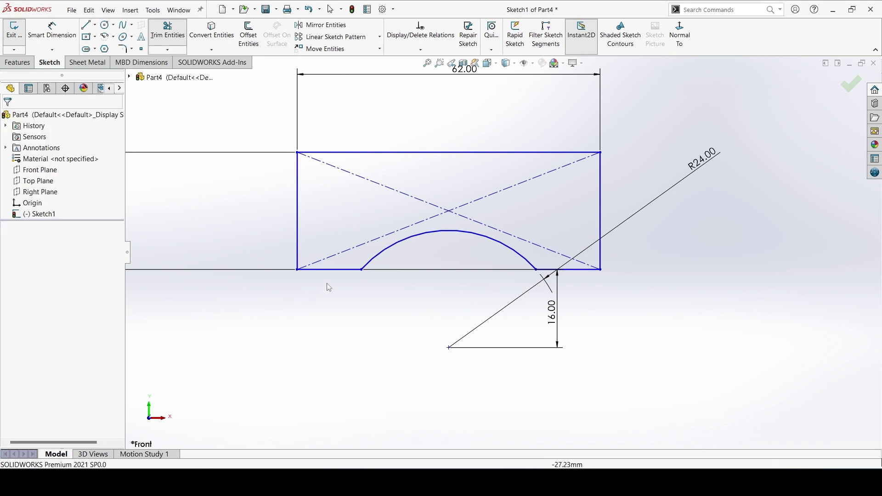
Step: Add an Equal relation between the left and right bottom-edge segments
{"action": "left_click", "coordinate": [340, 272]}
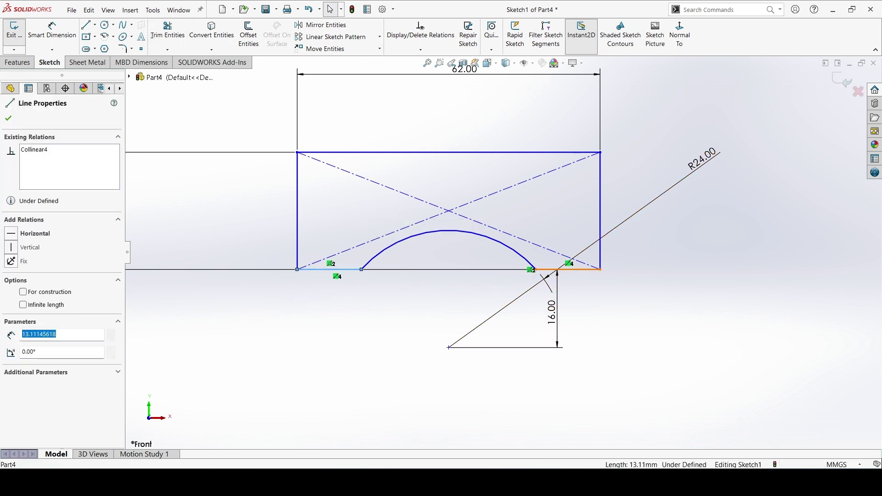
{"action": "left_click", "coordinate": [576, 270], "text": "ctrl"}
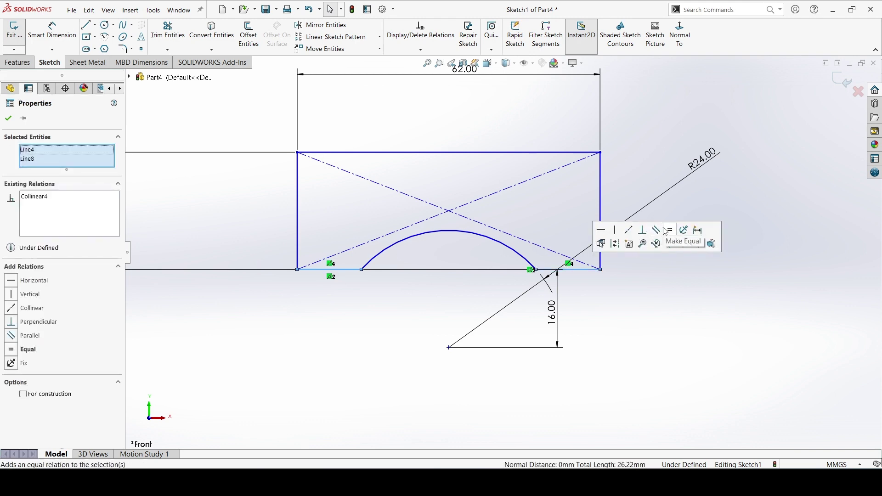
{"action": "left_click", "coordinate": [13, 123]}
{"action": "key", "text": "z"}
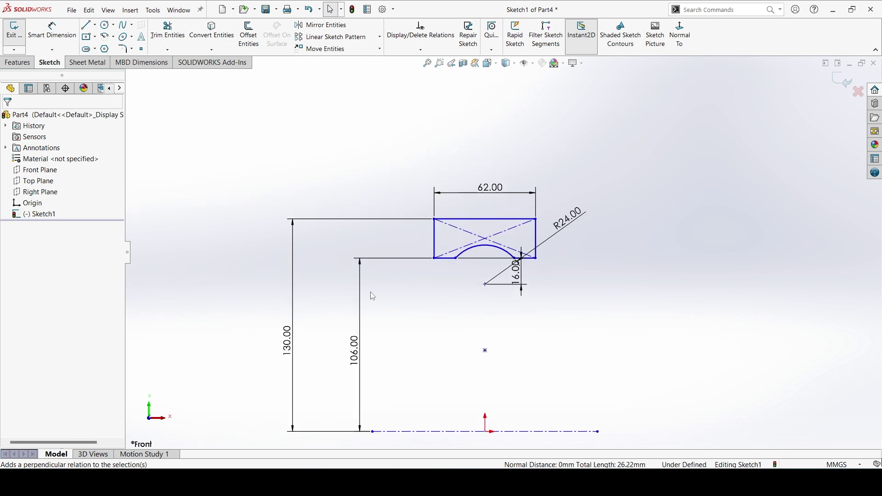
{"action": "key", "text": "z"}
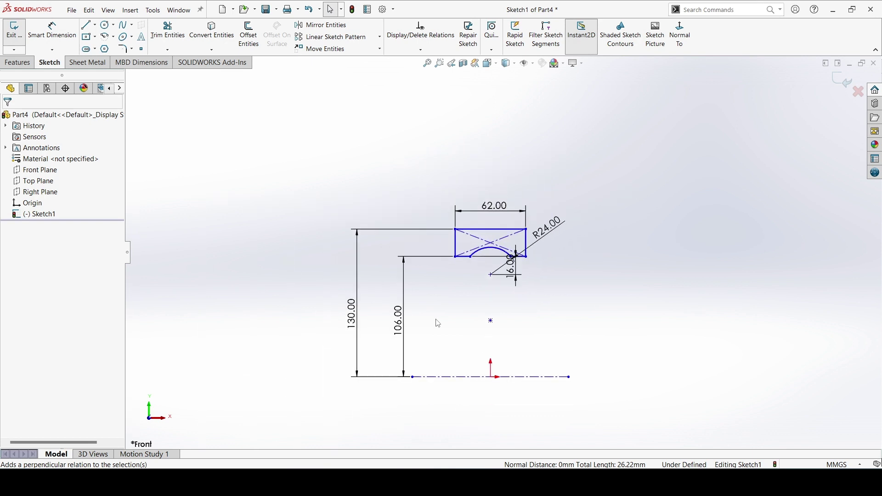
{"action": "left_click_drag", "start_coordinate": [412, 377], "coordinate": [417, 375]}
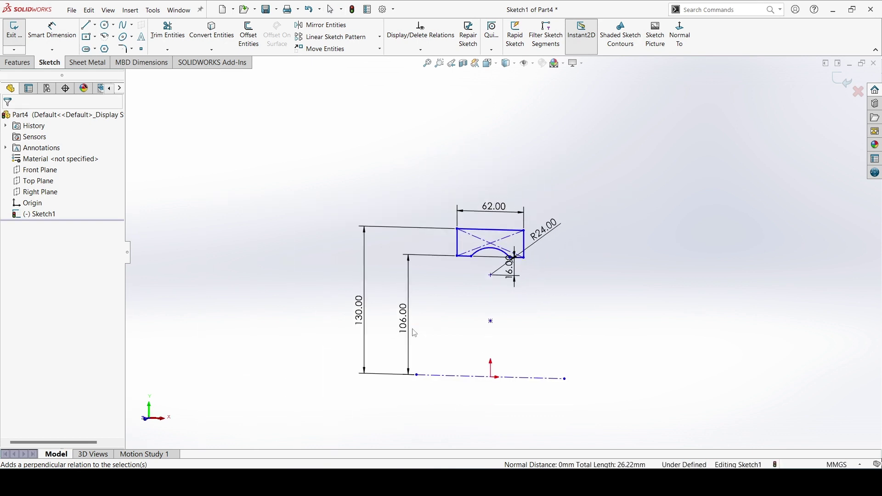
{"action": "left_click", "coordinate": [16, 67]}
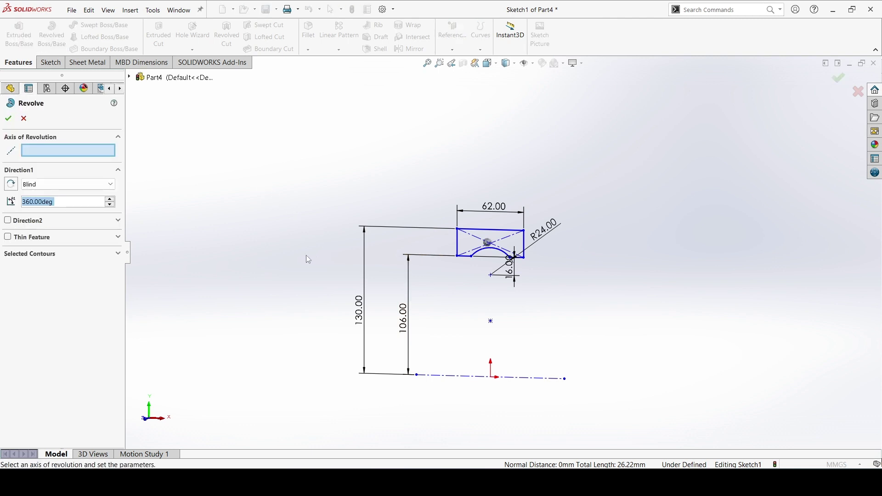
Step: Revolve the sketch 360° about the horizontal centerline, creating Revolve1
{"action": "middle_click_drag", "start_coordinate": [303, 252], "coordinate": [285, 254]}
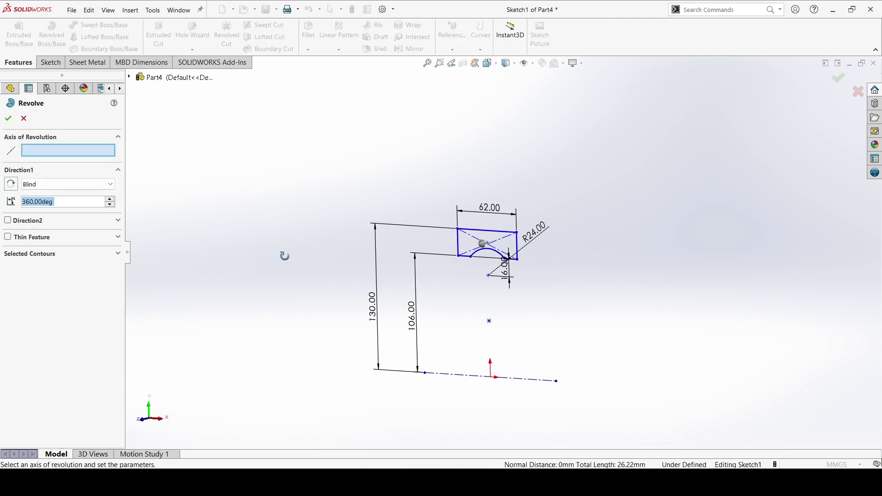
{"action": "left_click", "coordinate": [477, 379]}
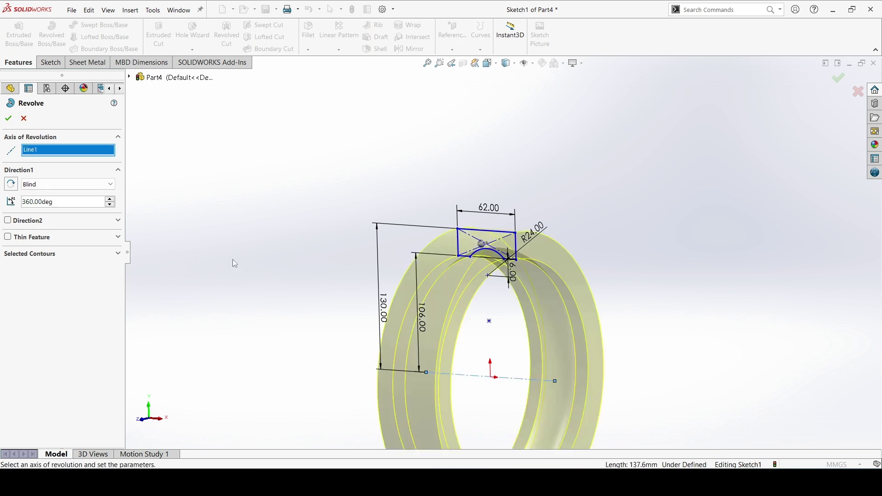
{"action": "middle_click_drag", "start_coordinate": [343, 290], "coordinate": [298, 289]}
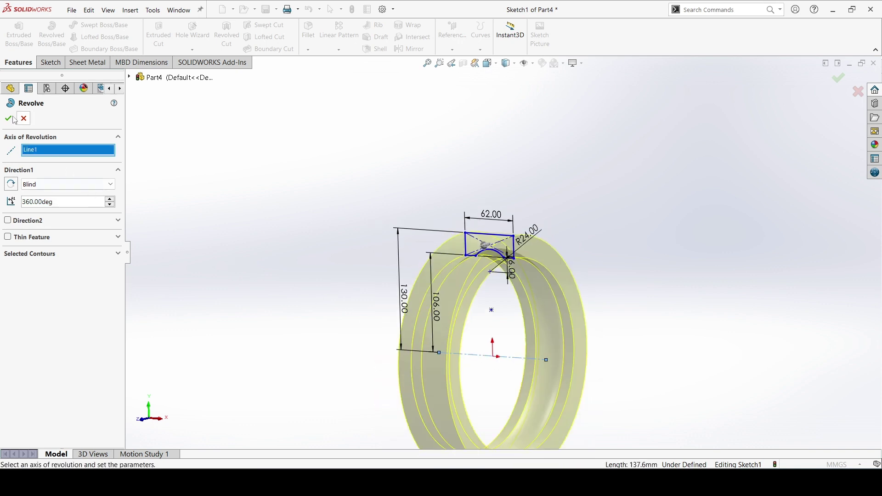
{"action": "key", "text": "Return"}
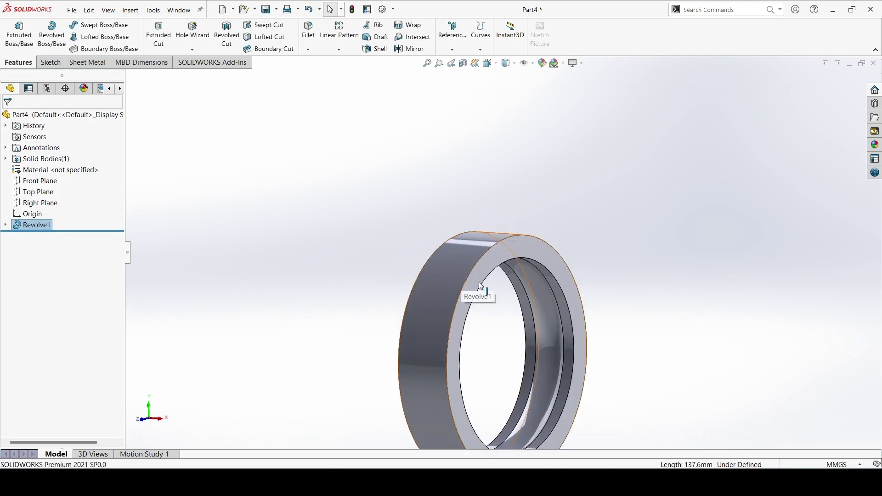
{"action": "middle_click_drag", "start_coordinate": [480, 284], "coordinate": [452, 268]}
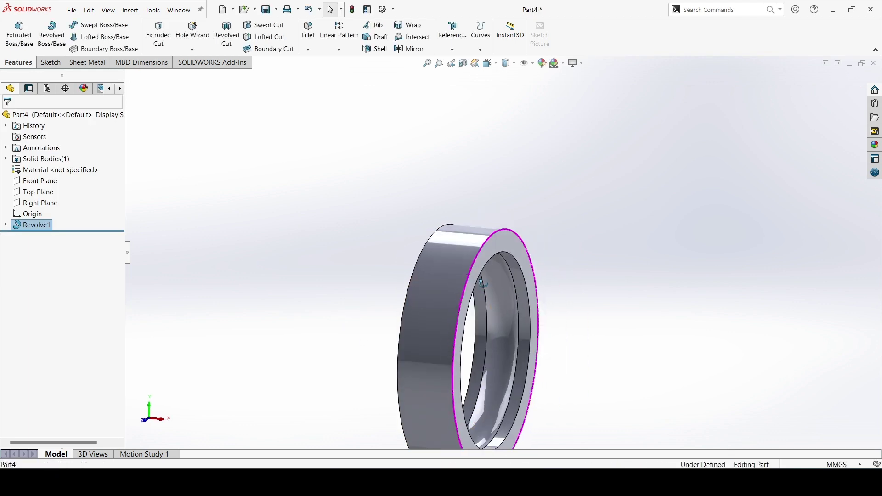
{"action": "left_click", "coordinate": [314, 53]}
{"action": "left_click", "coordinate": [317, 73]}
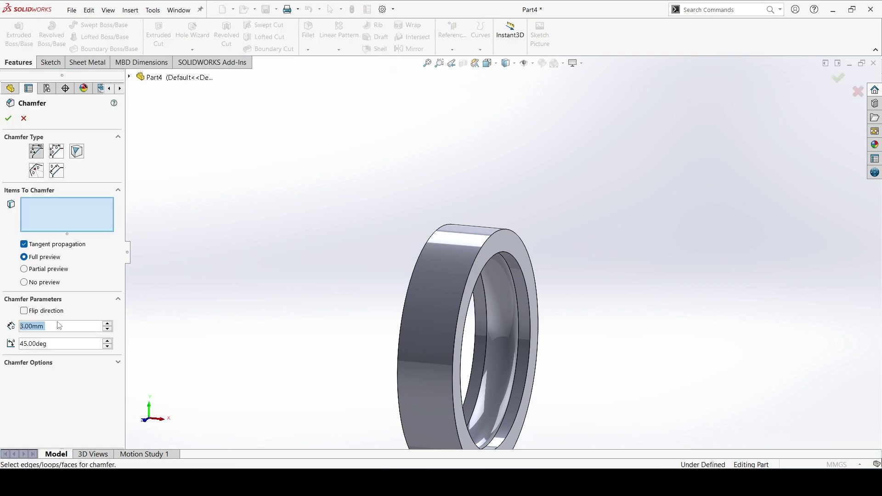
Step: Chamfer the ring's outer cylindrical face edges at 3 mm × 45°, replacing the first-picked edge
{"action": "left_click", "coordinate": [429, 296]}
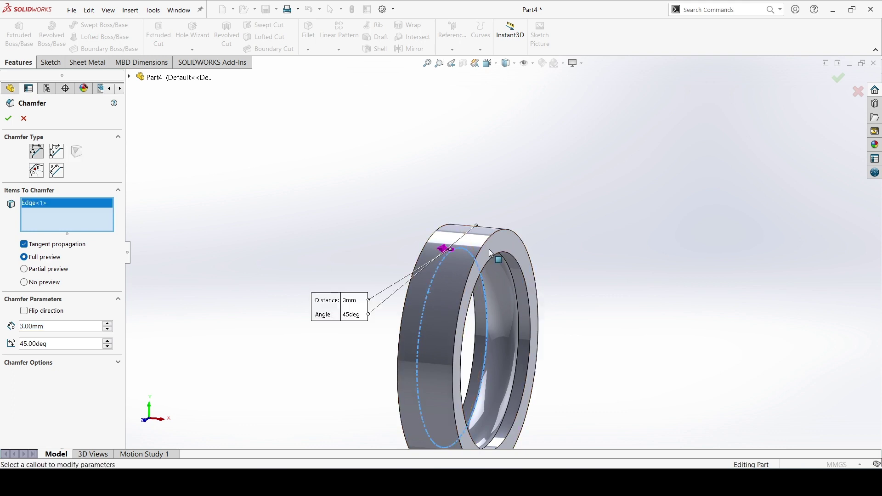
{"action": "right_click", "coordinate": [83, 214]}
{"action": "left_click", "coordinate": [137, 222]}
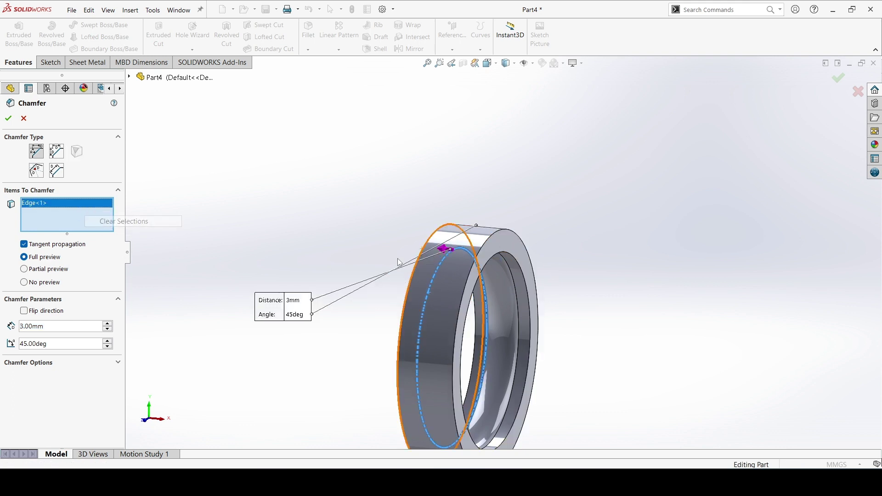
{"action": "left_click", "coordinate": [485, 244]}
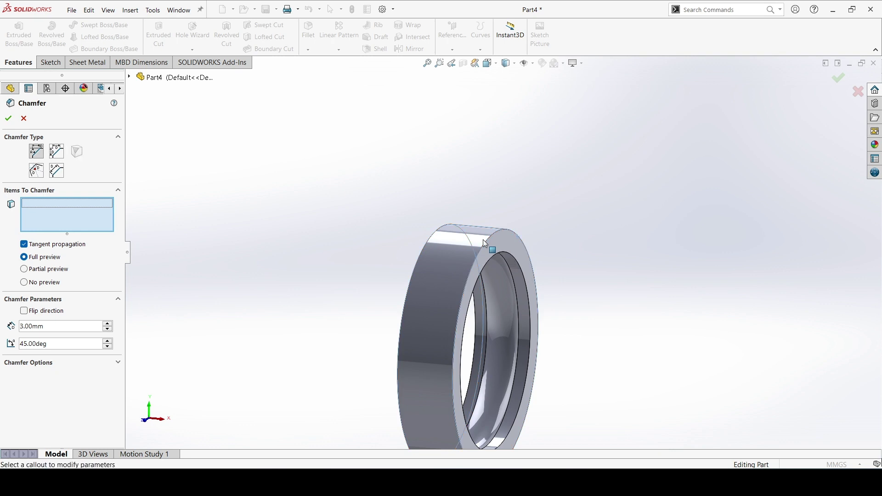
{"action": "left_click", "coordinate": [8, 121]}
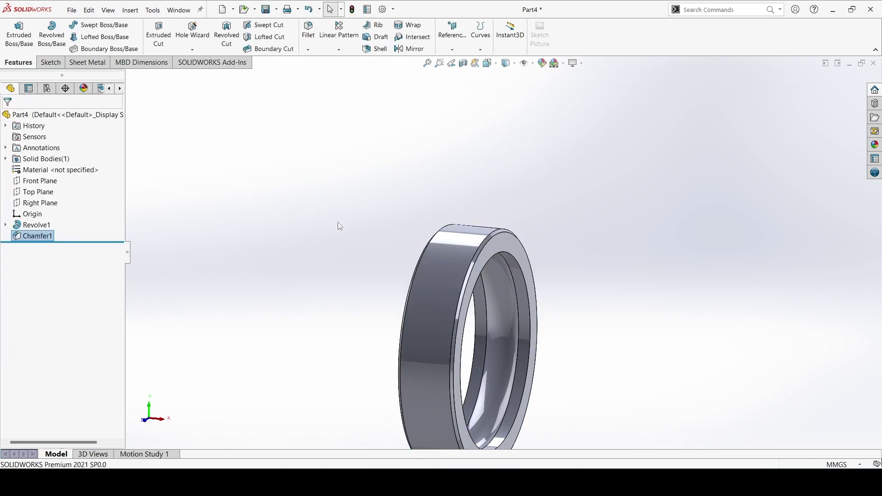
Step: Show the ring in isometric view and save it as 'outer ring' in the bearing folder
{"action": "middle_click_drag", "start_coordinate": [370, 221], "coordinate": [382, 217]}
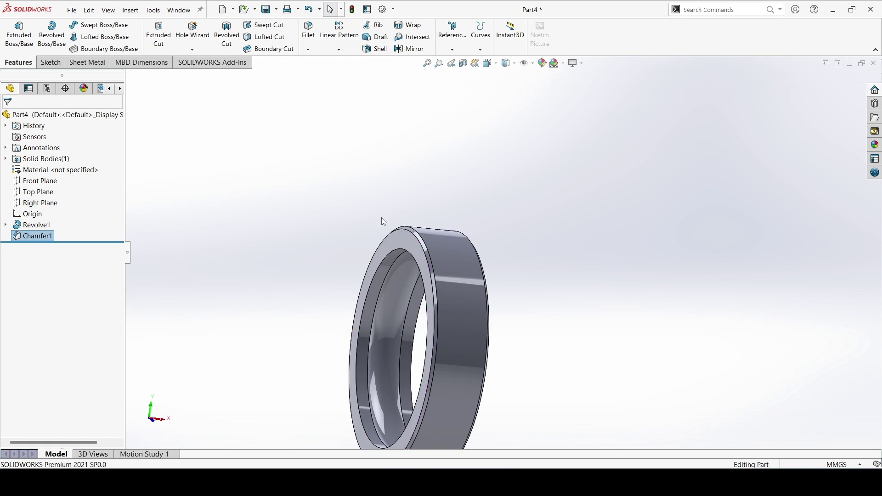
{"action": "key", "text": "ctrl+7"}
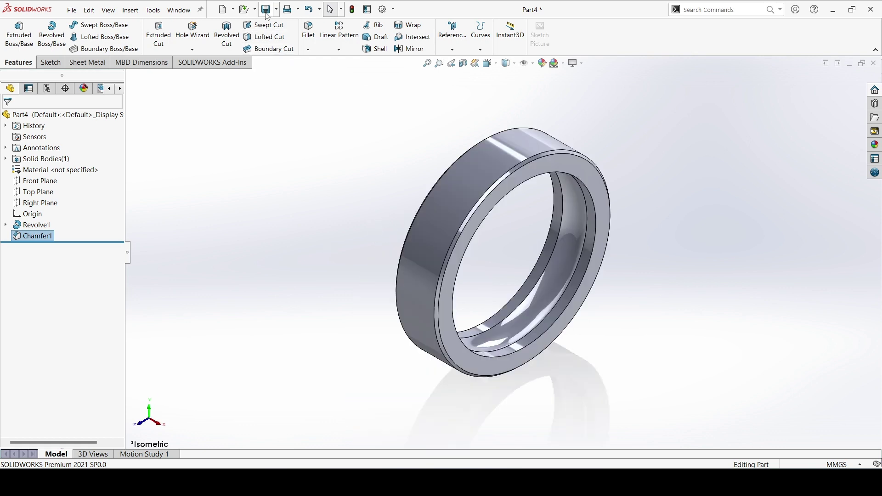
{"action": "left_click", "coordinate": [266, 11]}
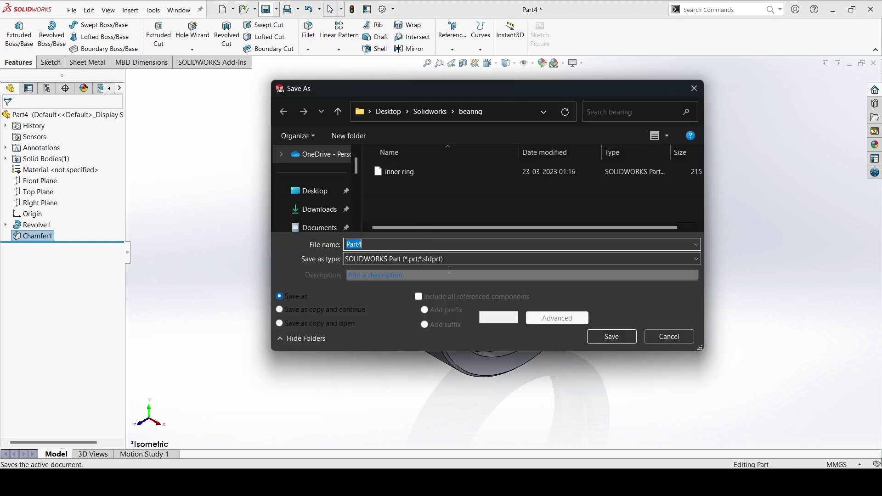
{"action": "type", "text": "outer ring"}
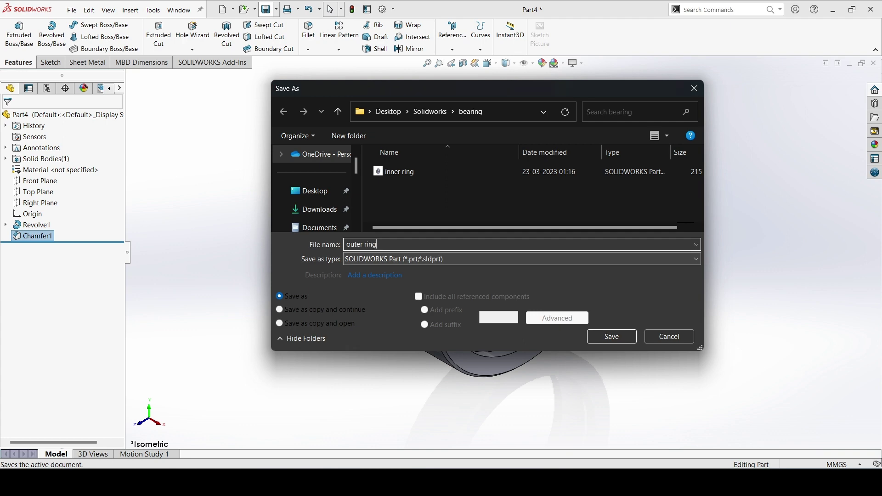
{"action": "key", "text": "Return"}
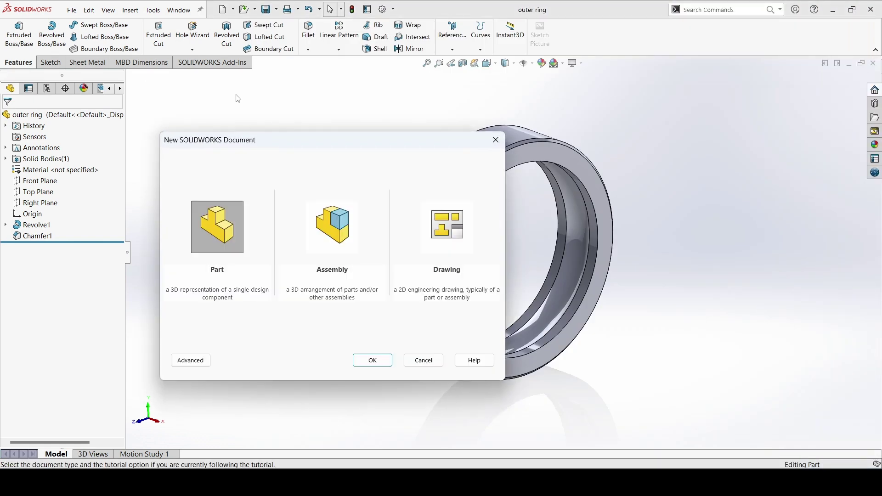
Step: Create a new part using MMGS units and begin a sketch on the Front Plane
{"action": "left_click", "coordinate": [372, 361]}
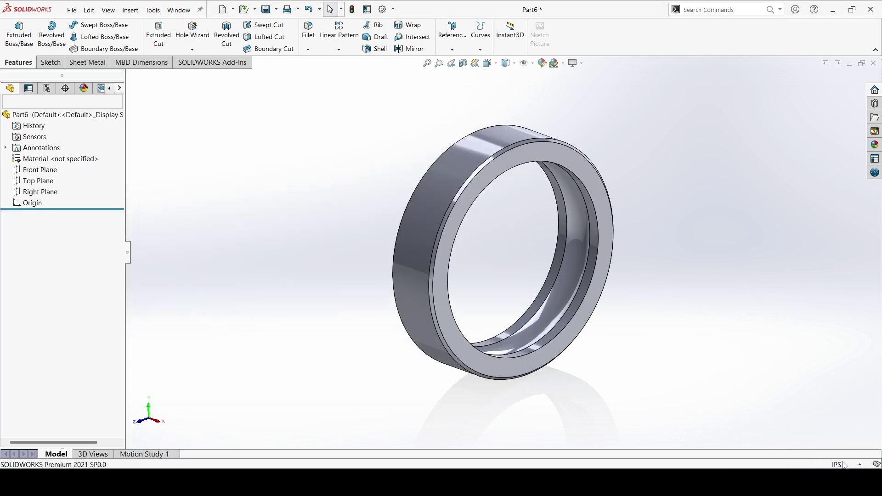
{"action": "left_click", "coordinate": [851, 466]}
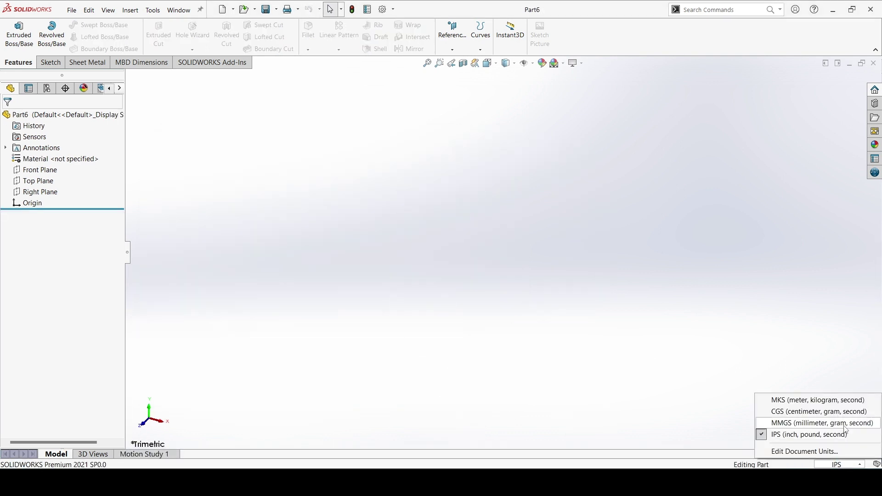
{"action": "left_click", "coordinate": [842, 423]}
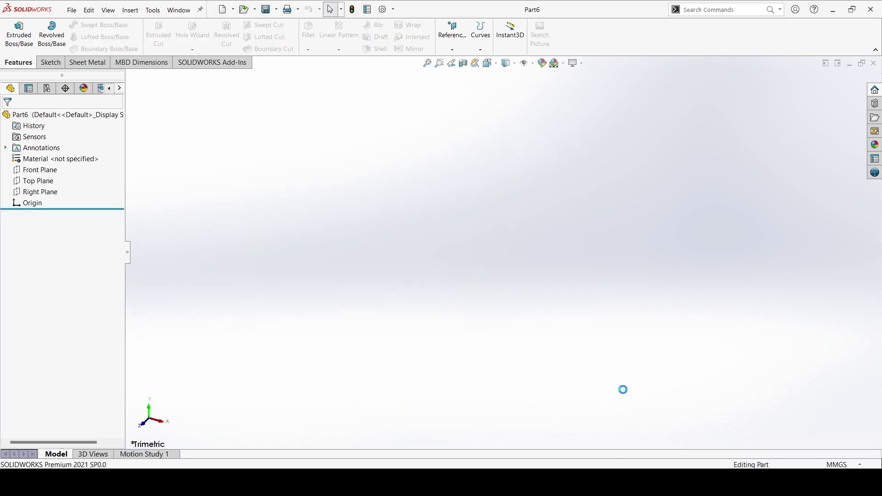
{"action": "left_click", "coordinate": [36, 169]}
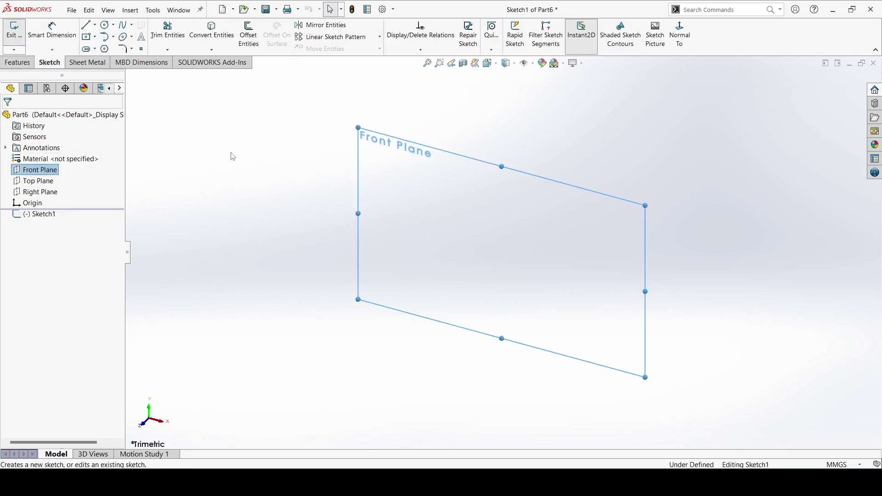
Step: Sketch a horizontal base line closed by a tangent half-circle arc
{"action": "left_click", "coordinate": [89, 29]}
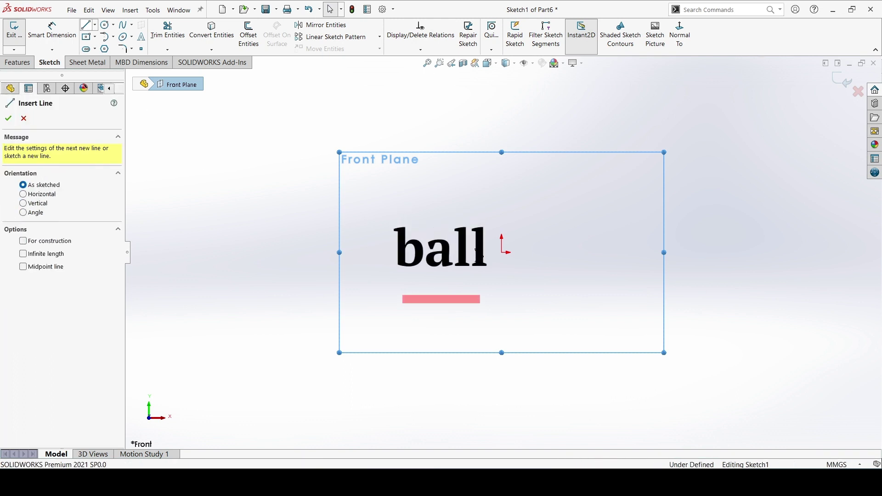
{"action": "left_click_drag", "start_coordinate": [466, 252], "coordinate": [538, 249]}
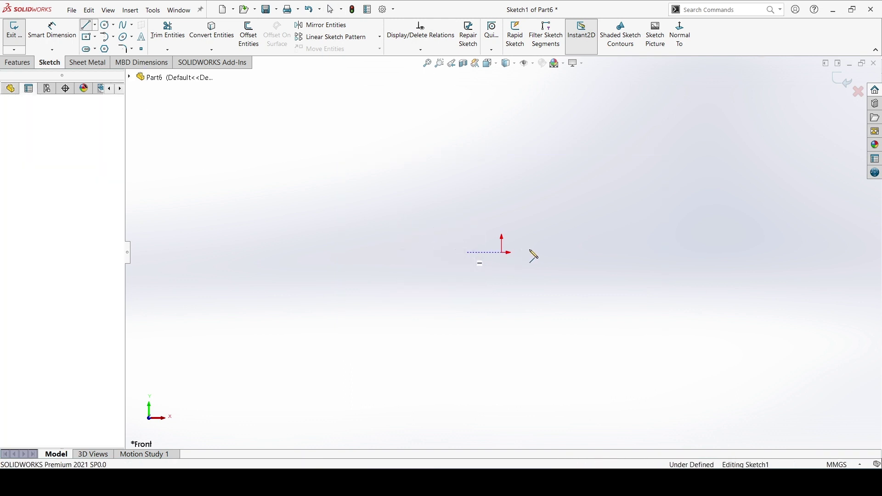
{"action": "left_click", "coordinate": [541, 253]}
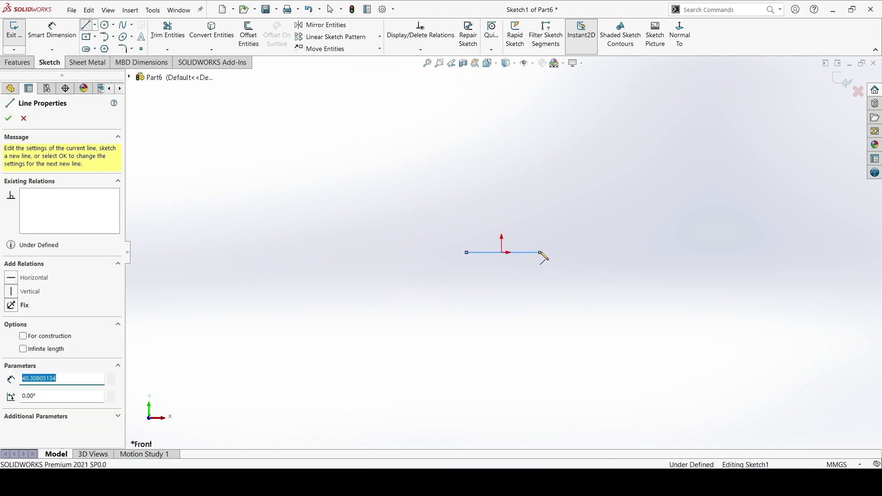
{"action": "left_click", "coordinate": [542, 252]}
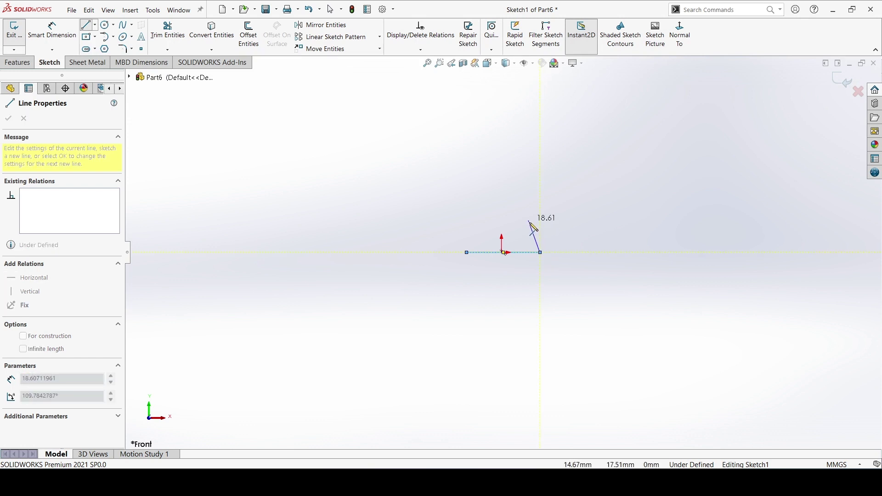
{"action": "left_click", "coordinate": [541, 252]}
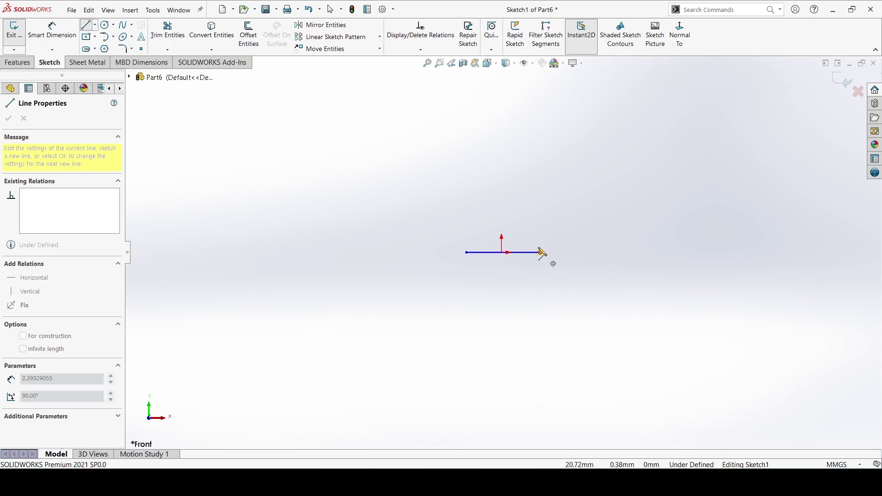
{"action": "left_click", "coordinate": [541, 253]}
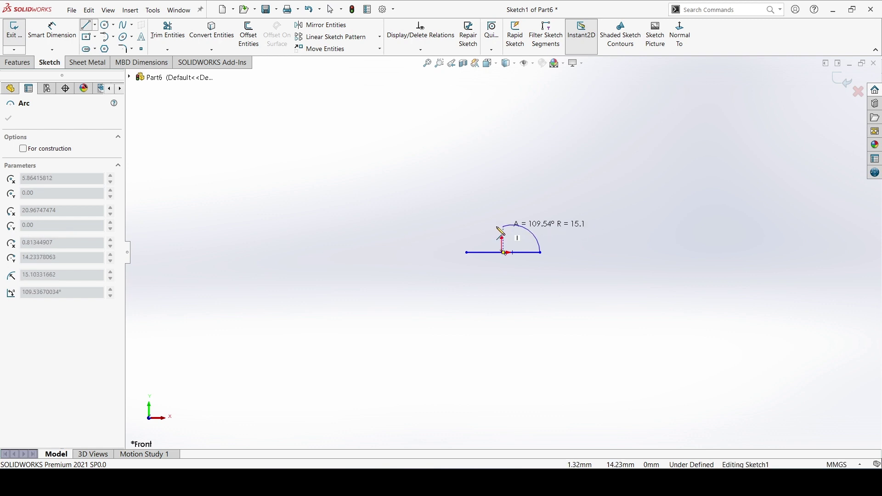
{"action": "left_click", "coordinate": [467, 253]}
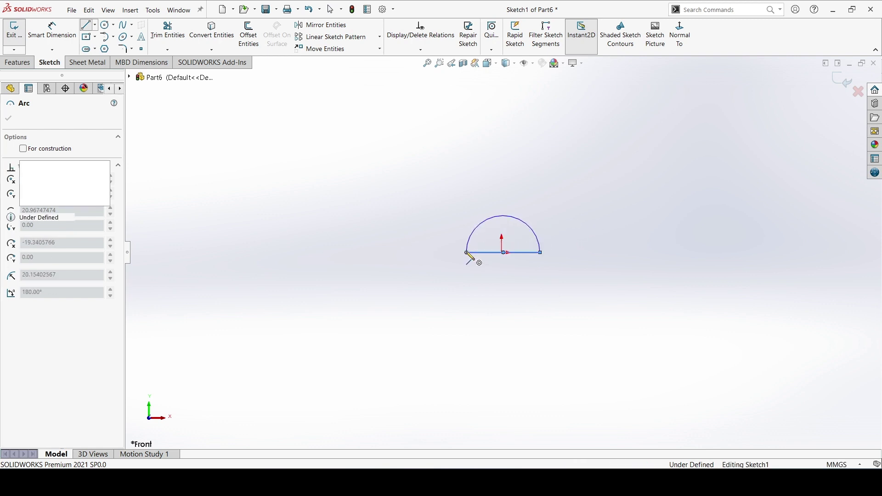
{"action": "right_click", "coordinate": [485, 276]}
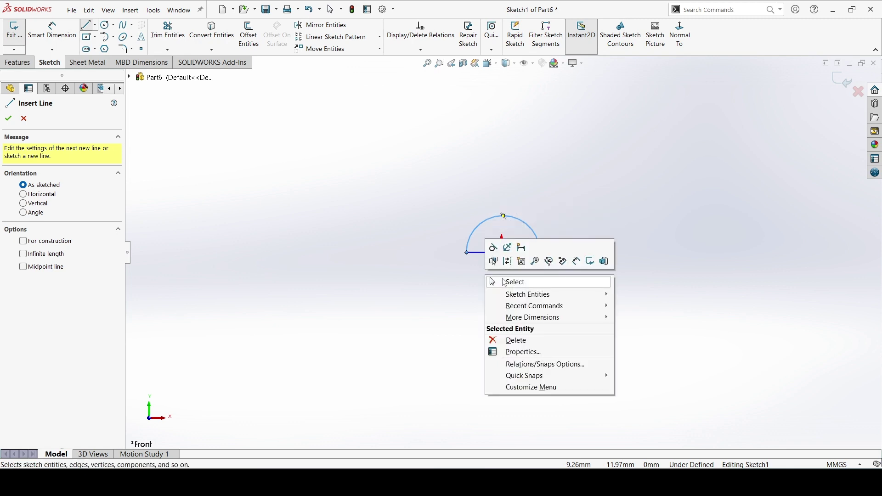
{"action": "left_click", "coordinate": [505, 282]}
{"action": "key", "text": "f"}
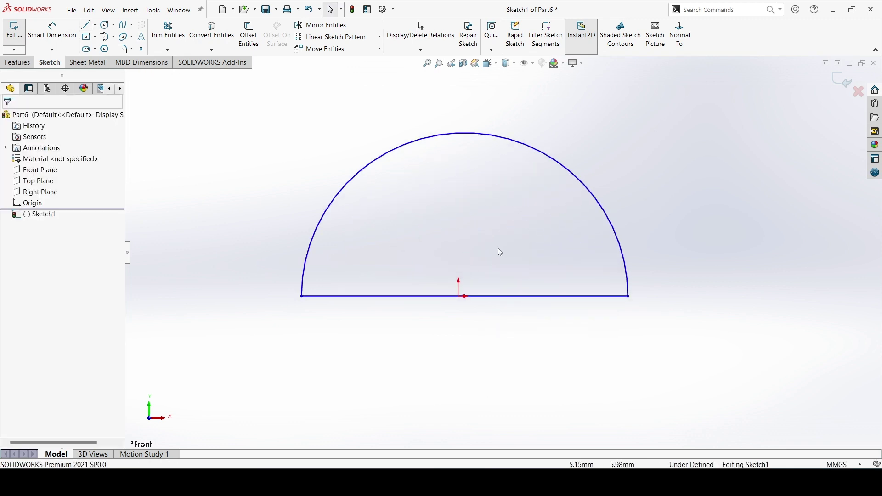
Step: Make the arc's centre point coincident with the origin
{"action": "left_click", "coordinate": [466, 297]}
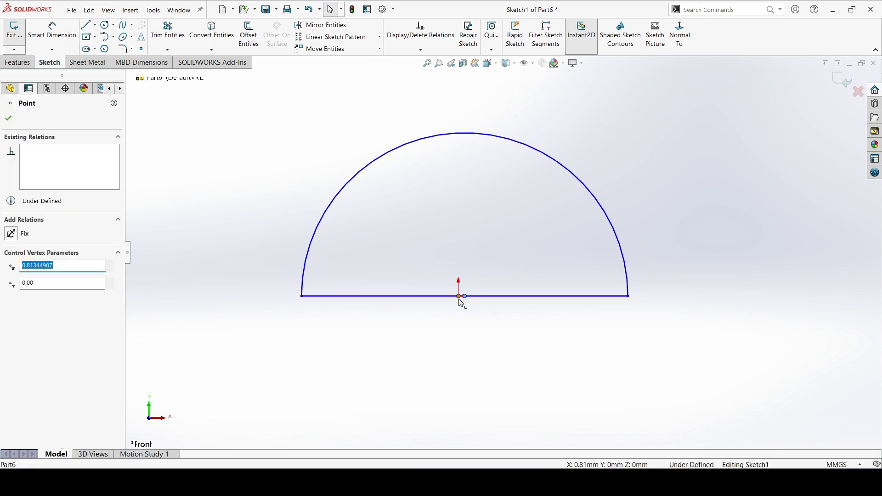
{"action": "left_click", "coordinate": [459, 296], "text": "ctrl"}
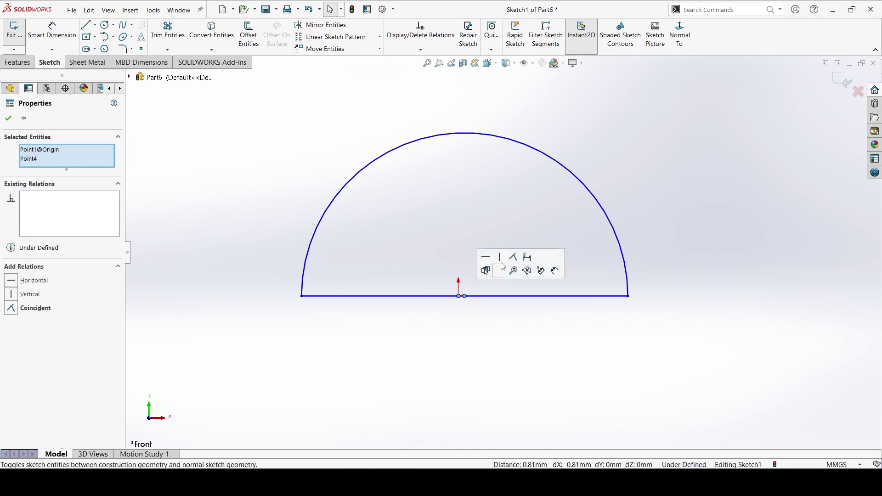
{"action": "left_click", "coordinate": [515, 260]}
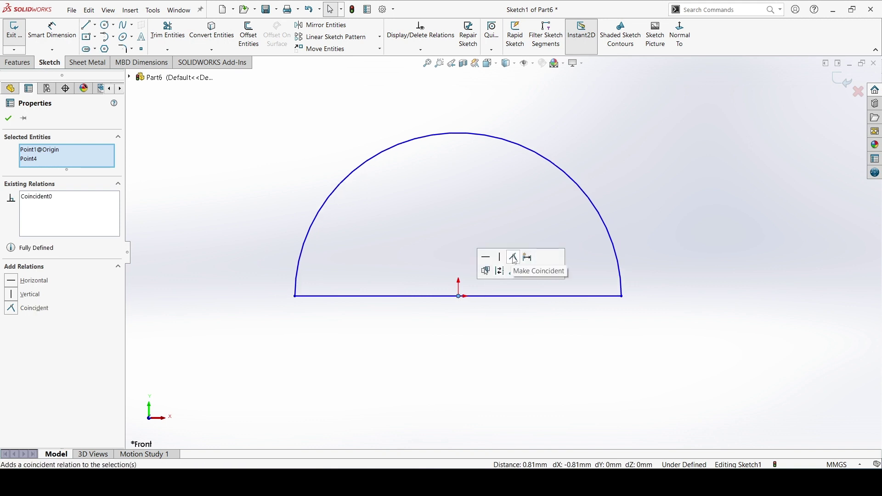
Step: Dimension the flat base line to 48 mm
{"action": "left_click", "coordinate": [44, 42]}
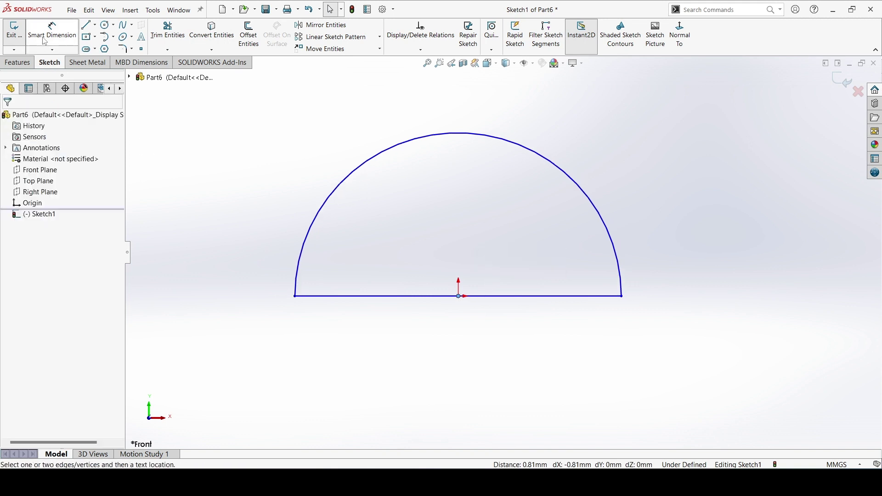
{"action": "left_click", "coordinate": [359, 320]}
{"action": "left_click", "coordinate": [416, 350]}
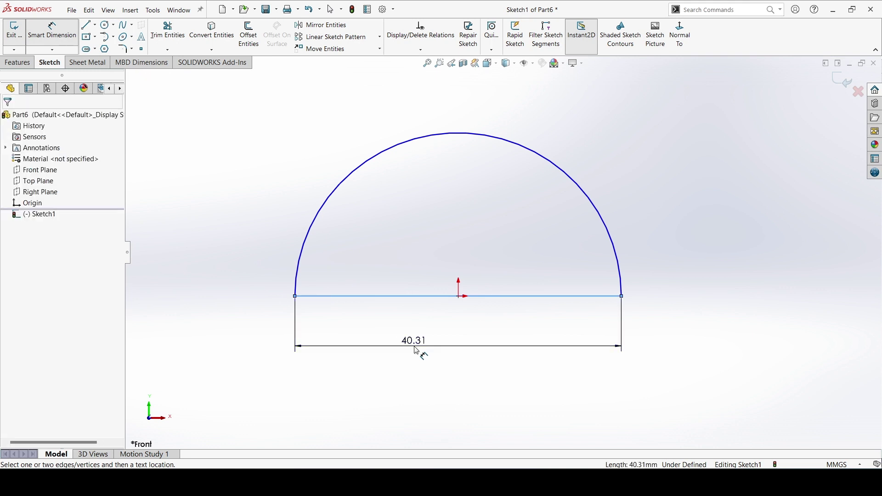
{"action": "left_click", "coordinate": [417, 350]}
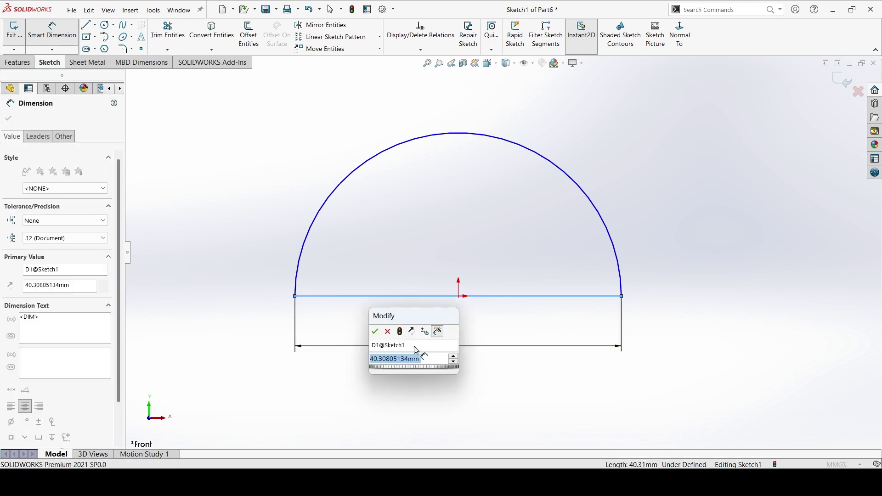
{"action": "type", "text": "48"}
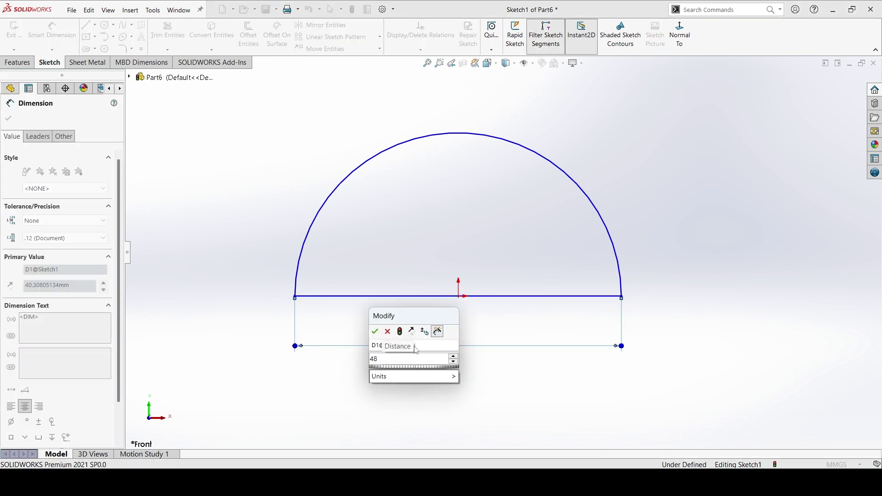
{"action": "key", "text": "Return"}
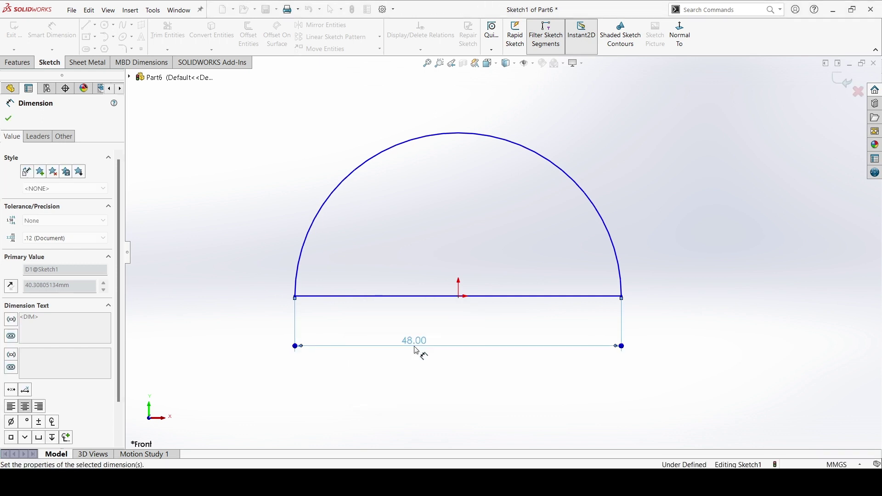
{"action": "left_click", "coordinate": [9, 119]}
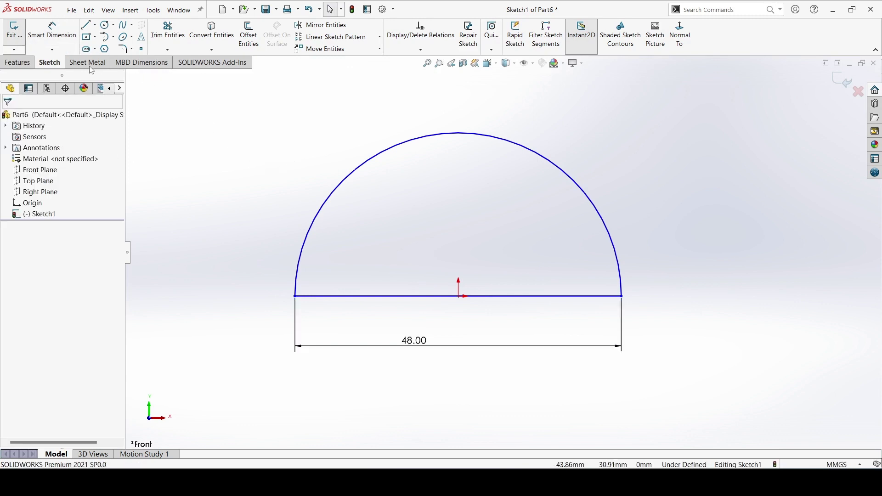
{"action": "left_click", "coordinate": [30, 63]}
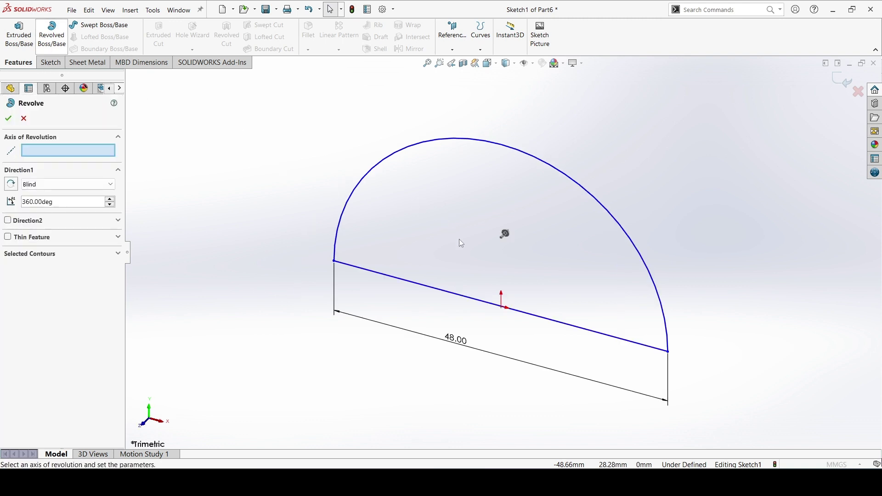
Step: Revolve the half-circle about its base line into a 48 mm sphere and save it as 'ball'
{"action": "left_click", "coordinate": [437, 294]}
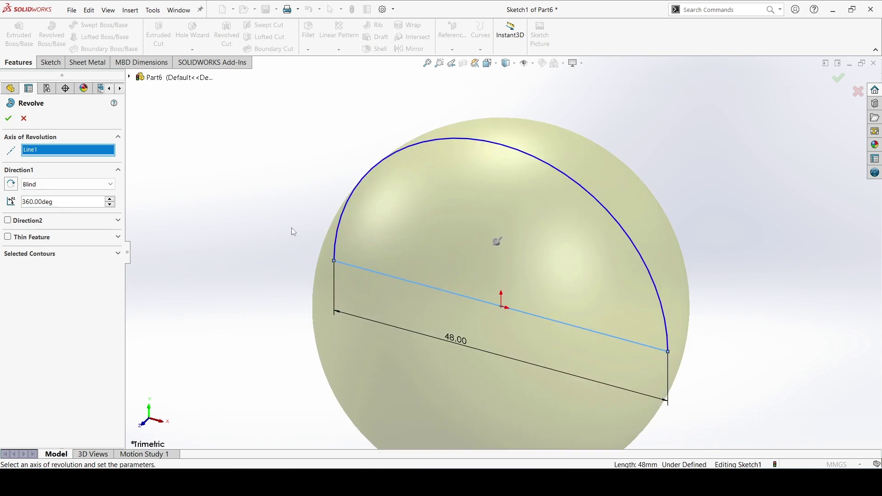
{"action": "left_click", "coordinate": [6, 118]}
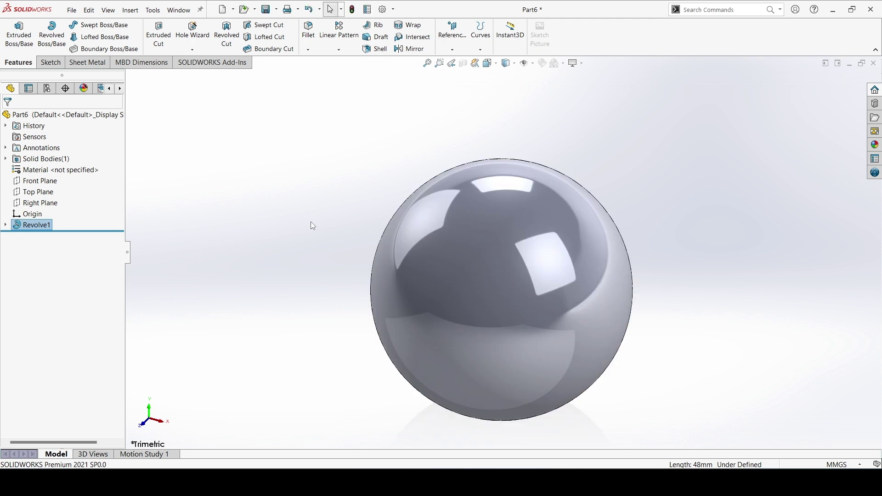
{"action": "mouse_move", "coordinate": [310, 223]}
{"action": "middle_mouse_down"}
{"action": "mouse_move", "coordinate": [252, 195]}
{"action": "mouse_move", "coordinate": [331, 168]}
{"action": "mouse_move", "coordinate": [372, 203]}
{"action": "mouse_move", "coordinate": [276, 111]}
{"action": "middle_mouse_up"}
{"action": "type", "text": "ball"}
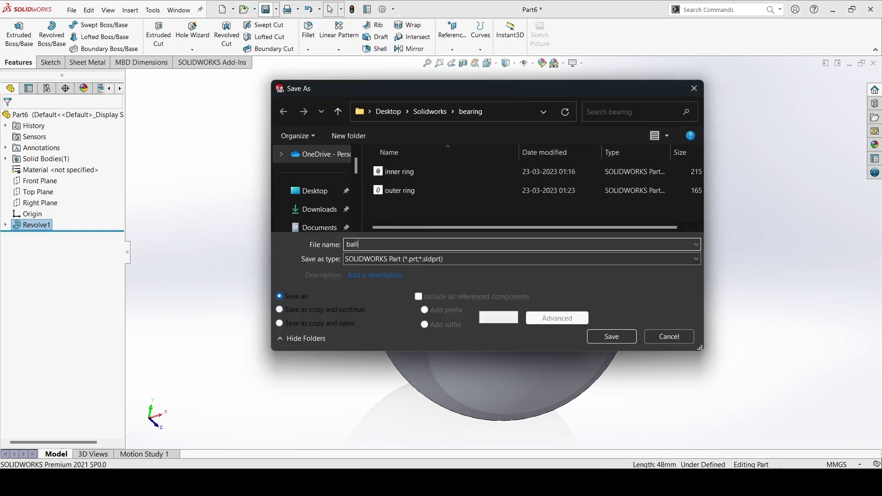
{"action": "key", "text": "Return"}
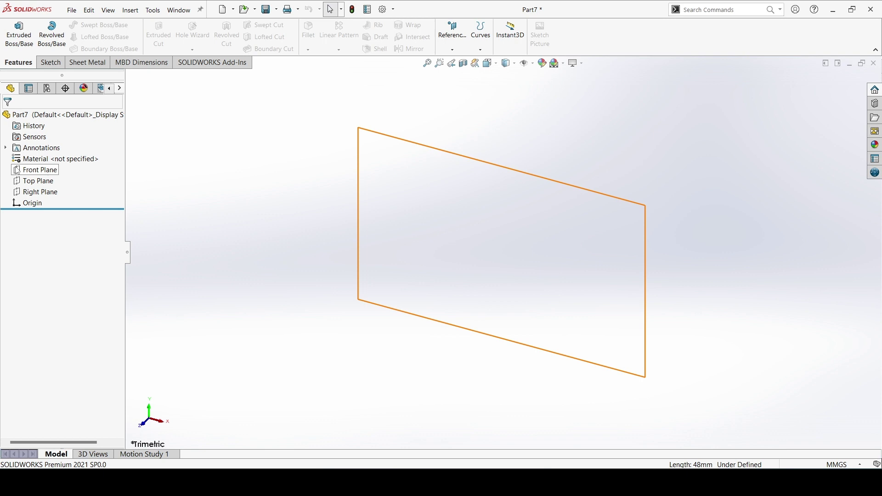
Step: Start a sketch on the Front Plane and draw two circles centred on the origin
{"action": "left_click", "coordinate": [22, 170]}
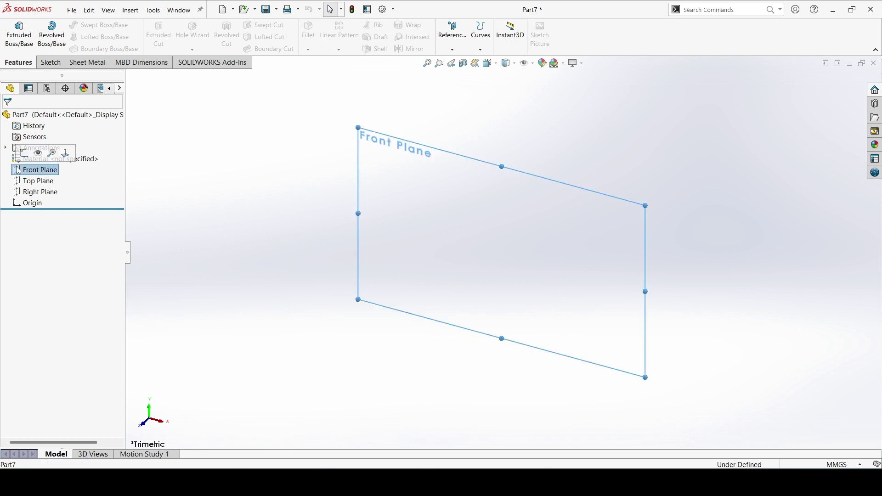
{"action": "left_click", "coordinate": [25, 155]}
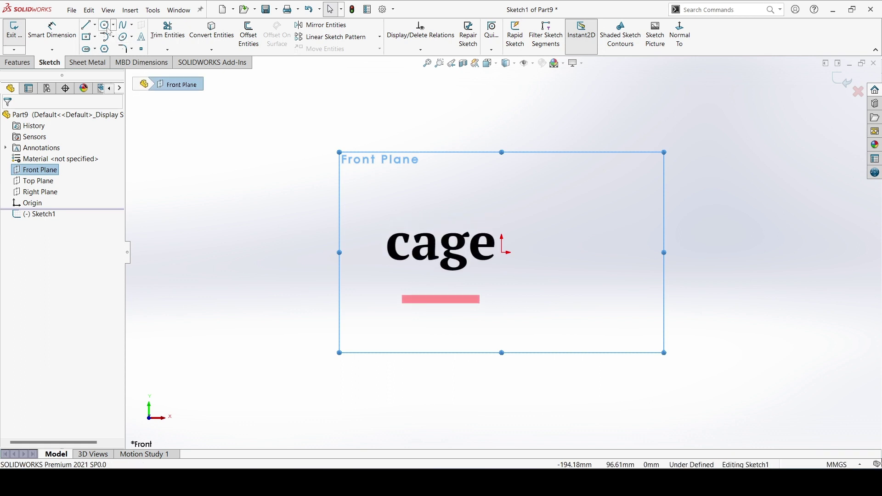
{"action": "left_click", "coordinate": [502, 254]}
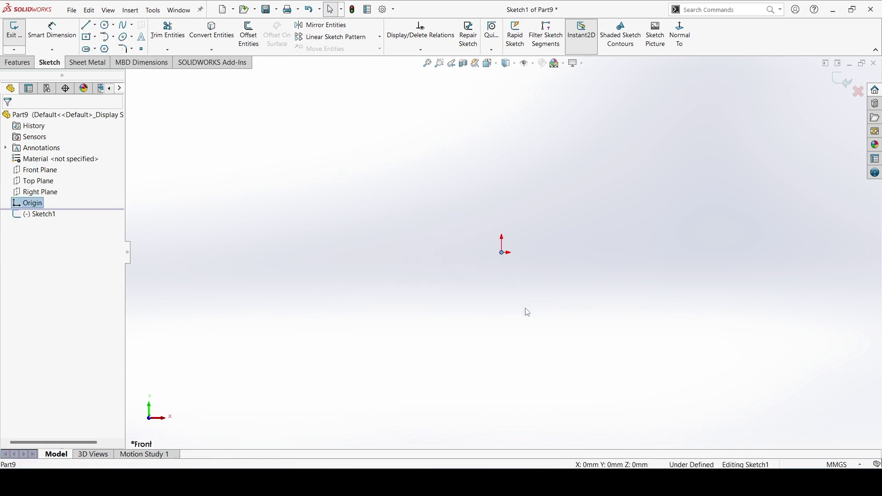
{"action": "left_click", "coordinate": [106, 26]}
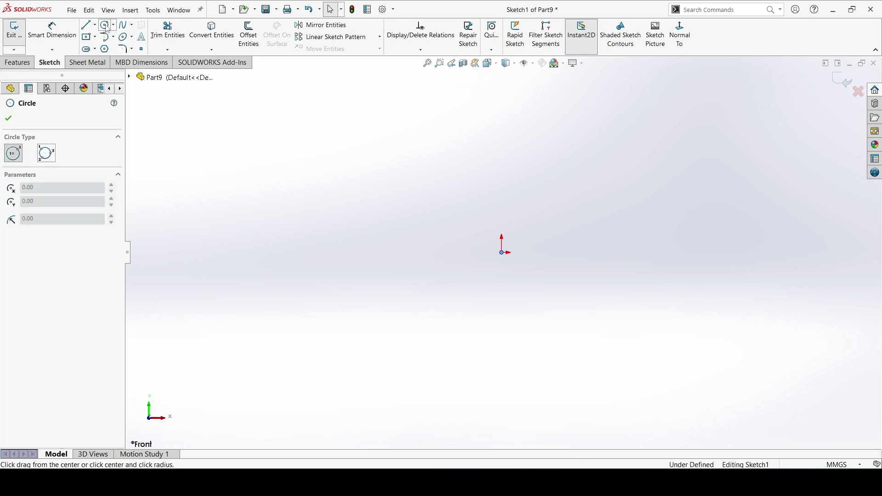
{"action": "left_click", "coordinate": [502, 253]}
{"action": "left_click", "coordinate": [509, 271]}
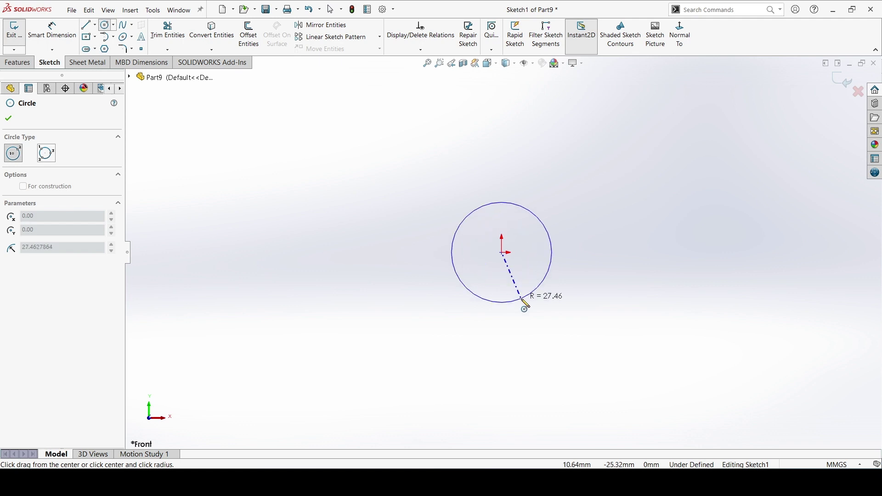
{"action": "left_click", "coordinate": [523, 300]}
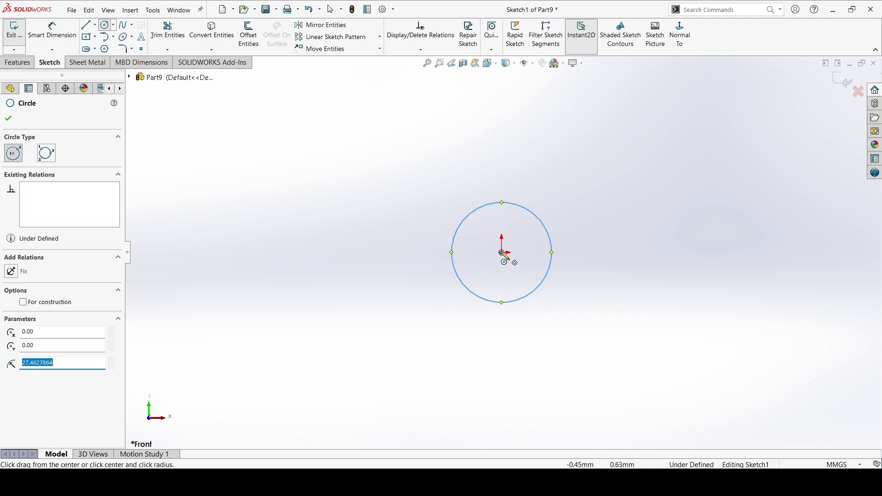
{"action": "left_click", "coordinate": [502, 252]}
{"action": "left_click", "coordinate": [521, 313]}
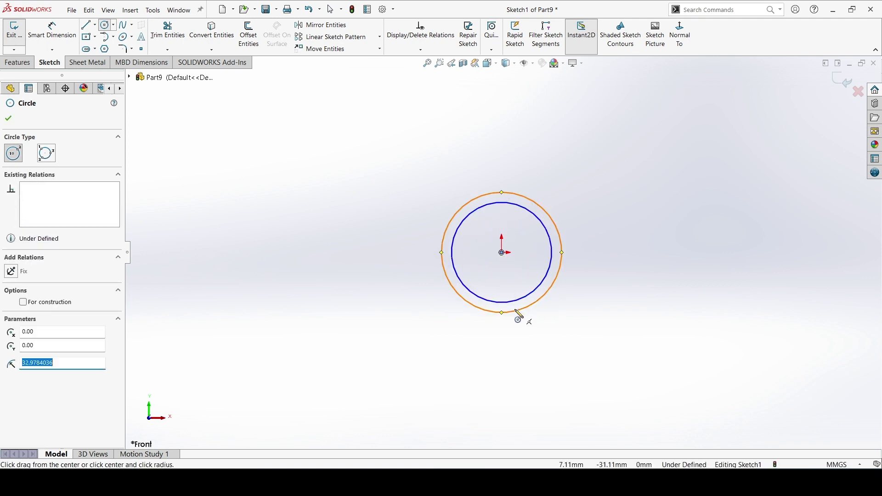
Step: Dimension the outer circle to Ø188 mm and the inner circle to Ø172 mm
{"action": "left_click", "coordinate": [64, 31]}
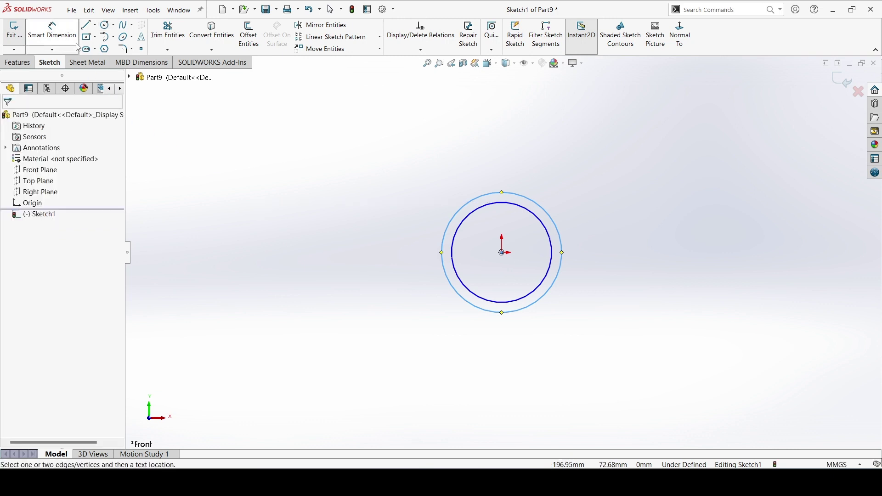
{"action": "left_click", "coordinate": [508, 193]}
{"action": "left_click", "coordinate": [510, 175]}
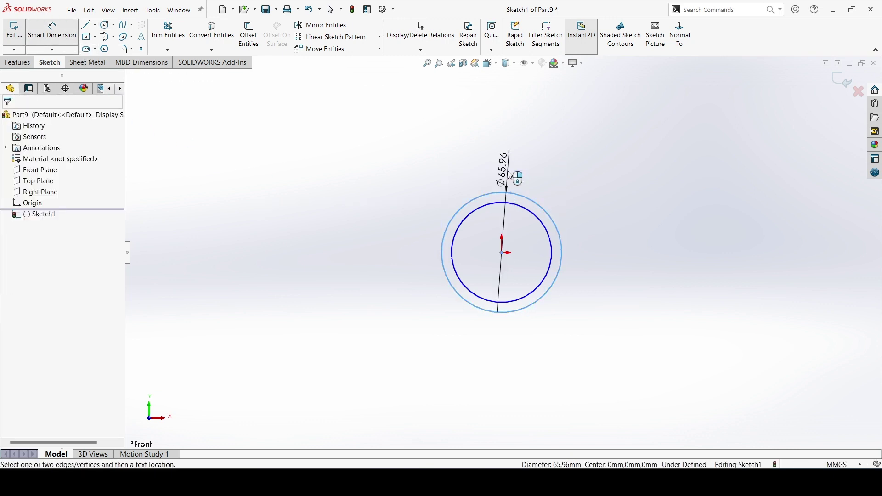
{"action": "left_click", "coordinate": [510, 174]}
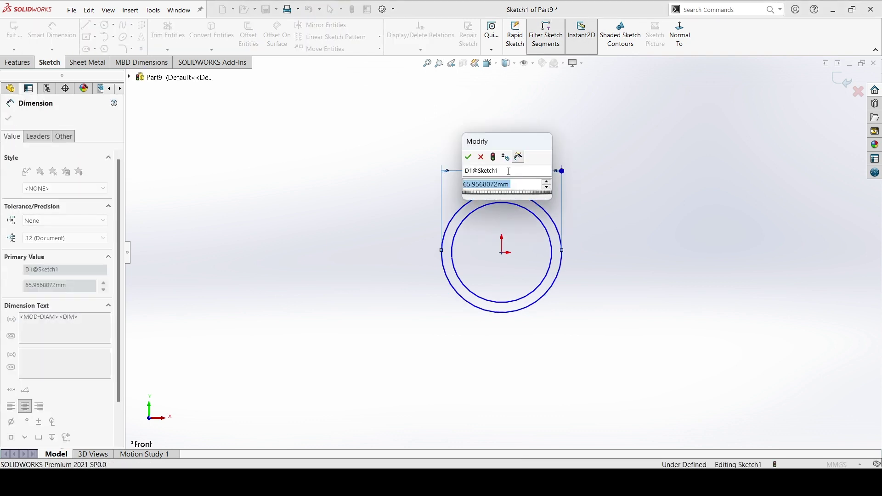
{"action": "type", "text": "188"}
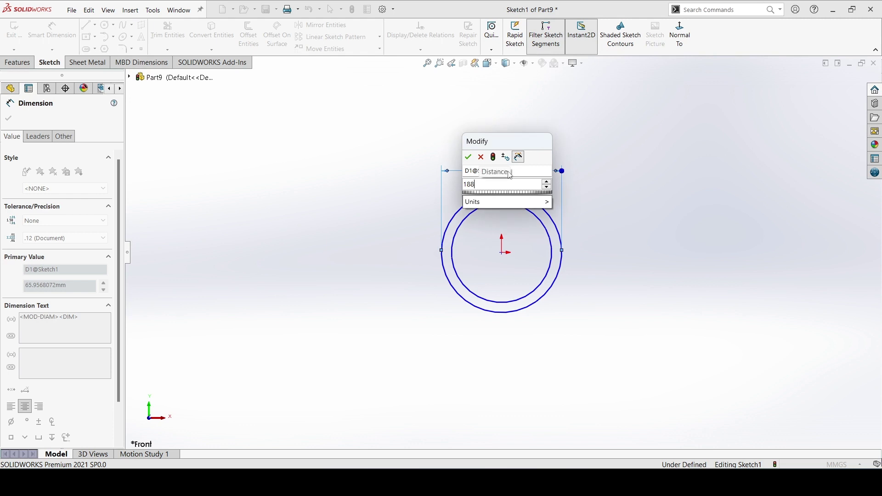
{"action": "key", "text": "Return"}
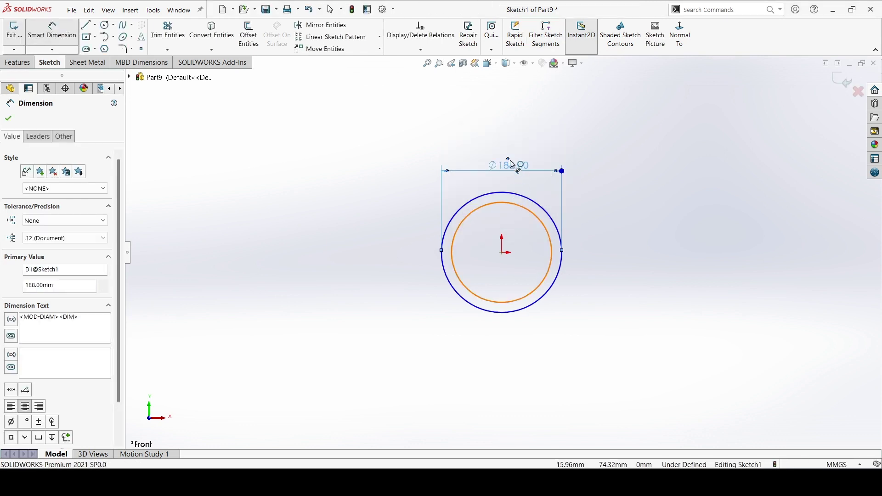
{"action": "left_click", "coordinate": [506, 203]}
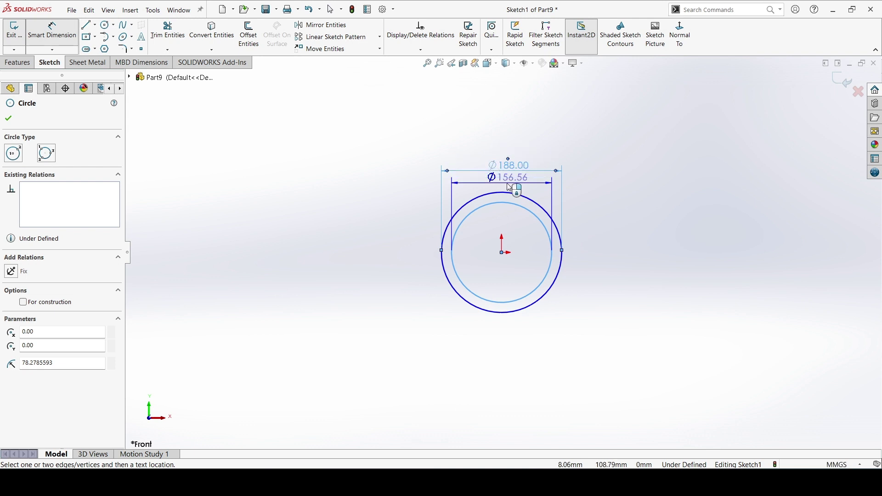
{"action": "left_click", "coordinate": [508, 187]}
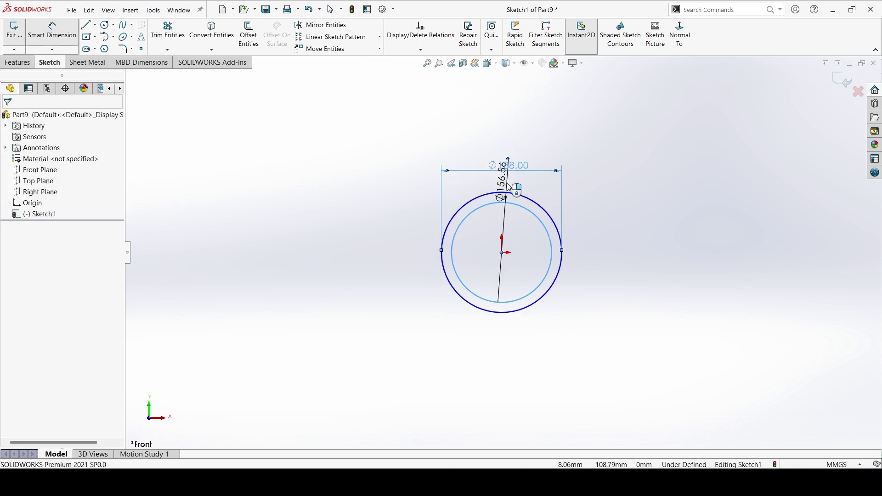
{"action": "left_click", "coordinate": [509, 187]}
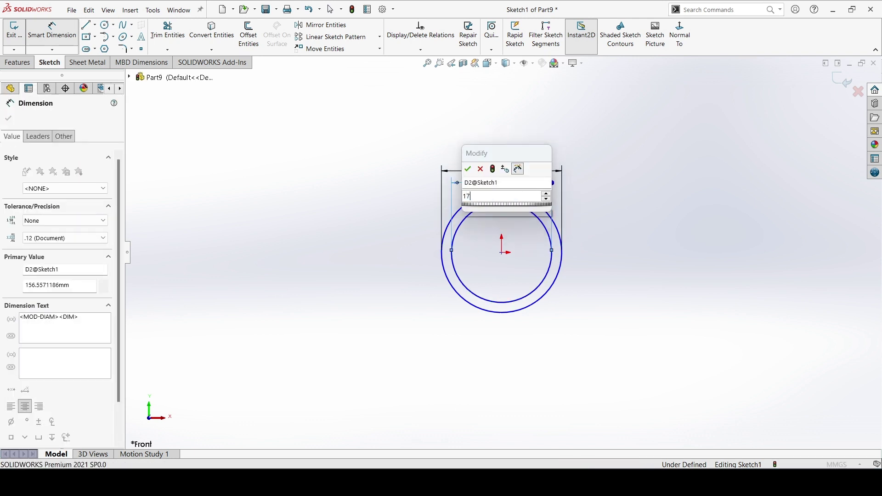
{"action": "type", "text": "172"}
{"action": "key", "text": "Return"}
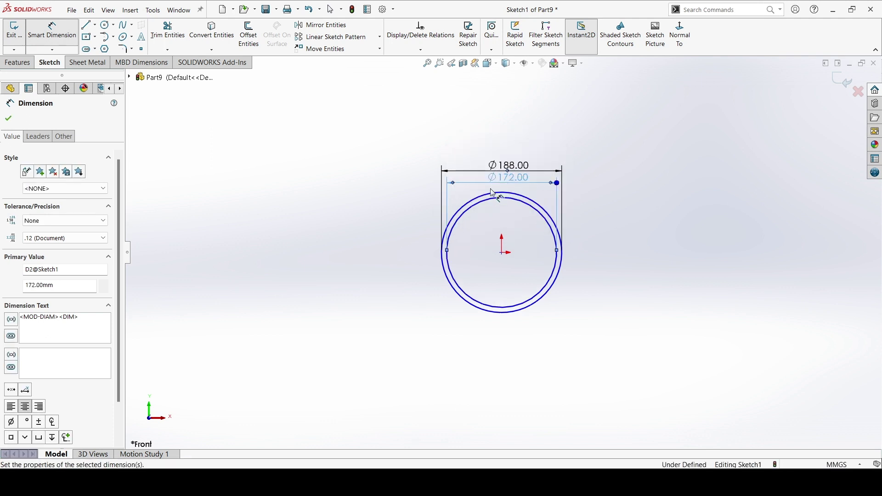
{"action": "left_click", "coordinate": [8, 120]}
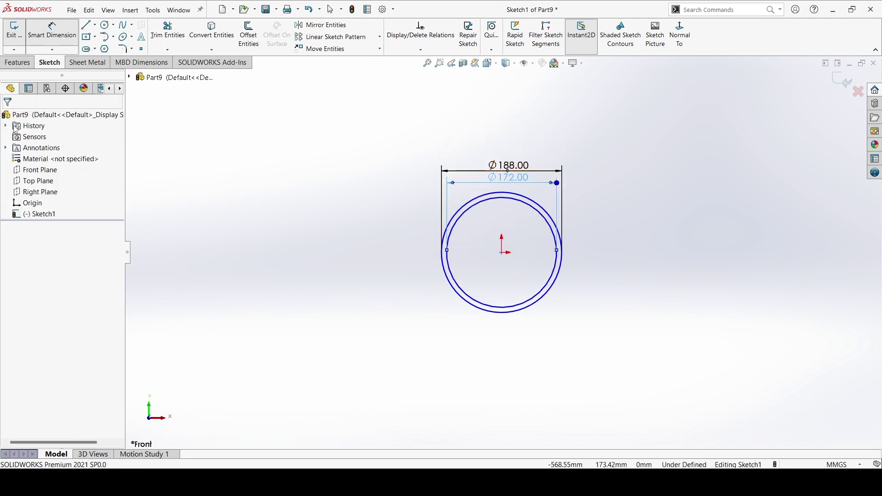
Step: Extrude the area between the circles 32 mm deep with a Mid Plane end condition
{"action": "left_click", "coordinate": [24, 67]}
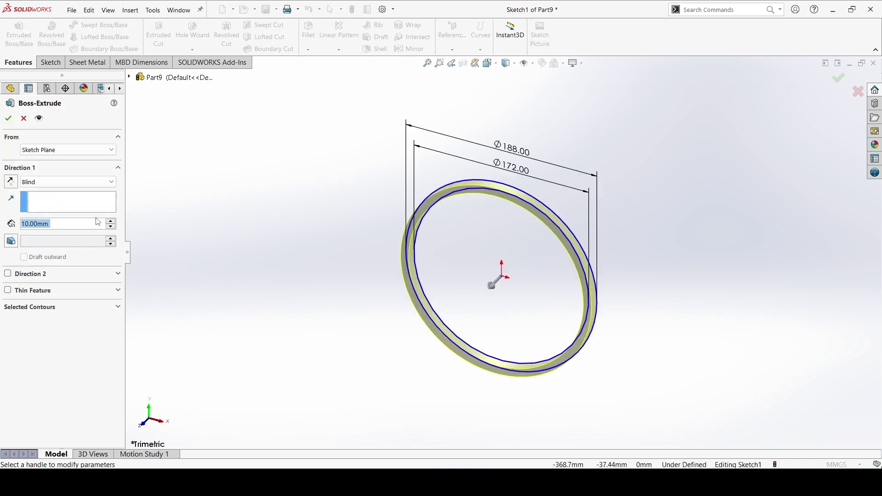
{"action": "left_click", "coordinate": [92, 182]}
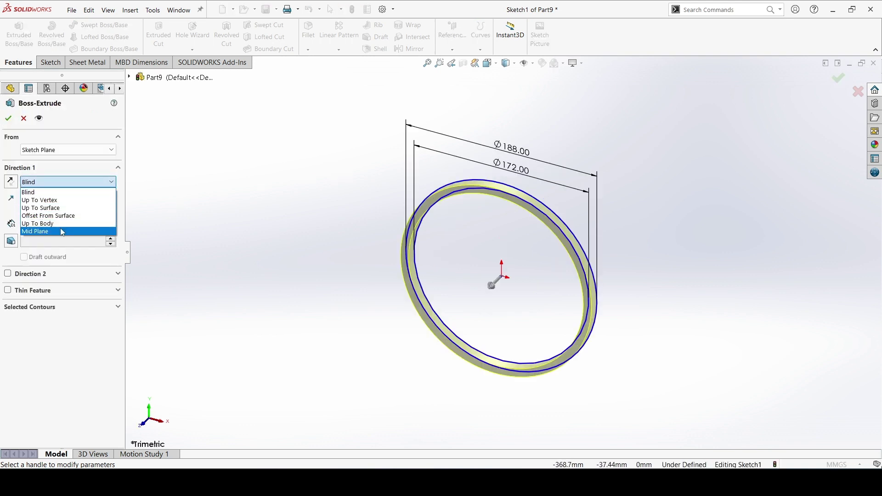
{"action": "left_click", "coordinate": [63, 230]}
{"action": "left_click", "coordinate": [77, 223]}
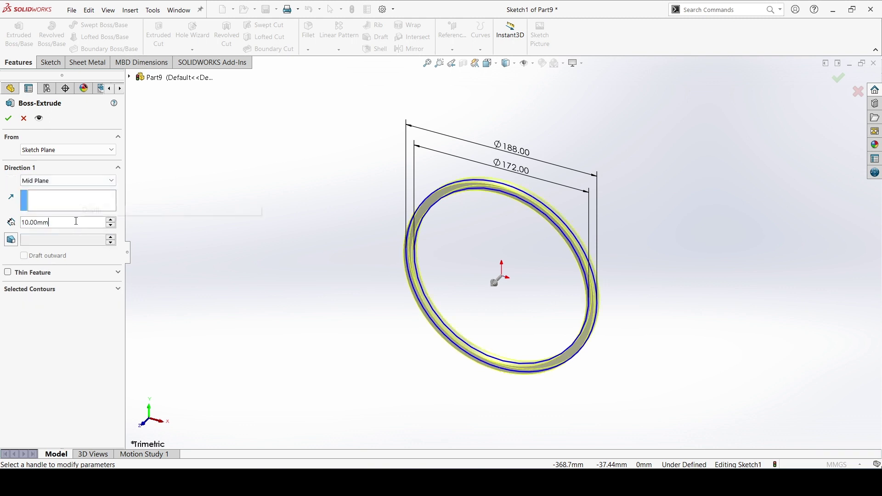
{"action": "left_click_drag", "start_coordinate": [25, 222], "coordinate": [23, 225]}
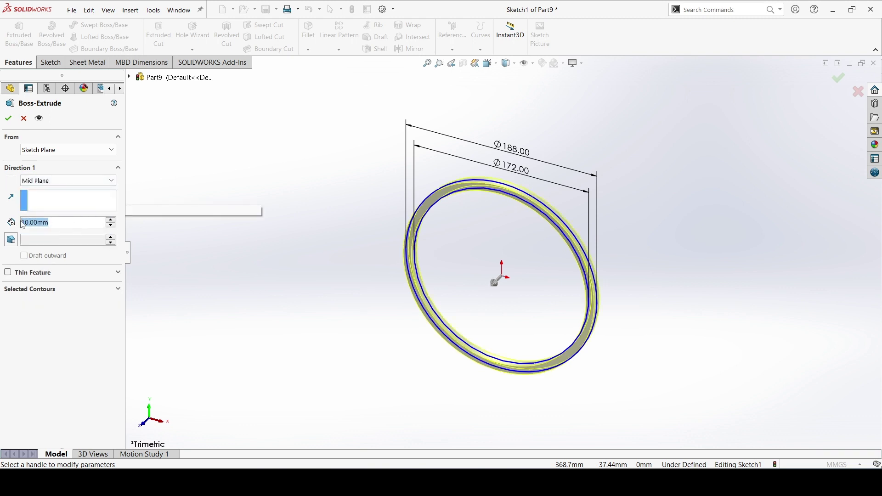
{"action": "type", "text": "32"}
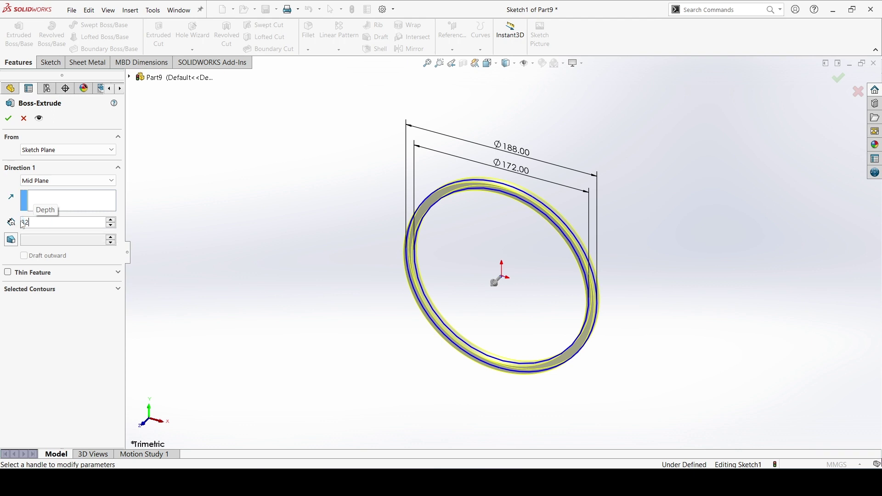
{"action": "key", "text": "Return"}
{"action": "left_click", "coordinate": [8, 119]}
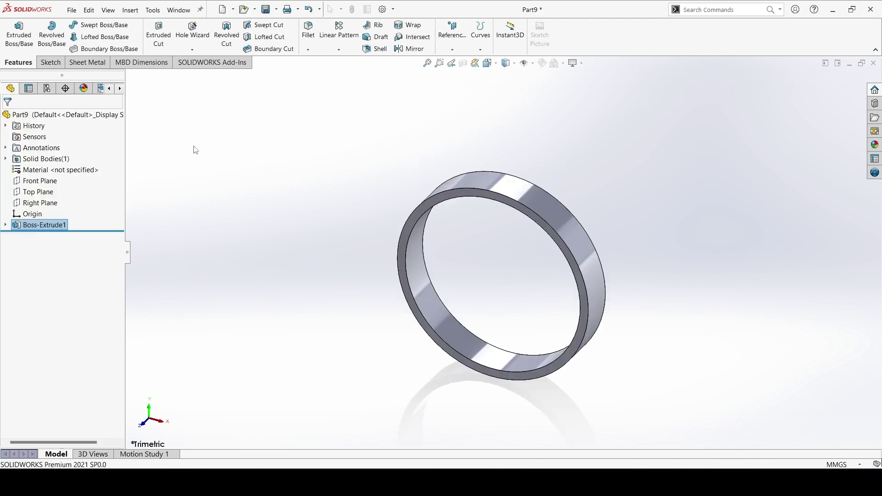
Step: Start a sketch on the ring's face, view it normal, and draw a construction circle at the origin
{"action": "left_click", "coordinate": [432, 205]}
{"action": "left_click", "coordinate": [468, 162]}
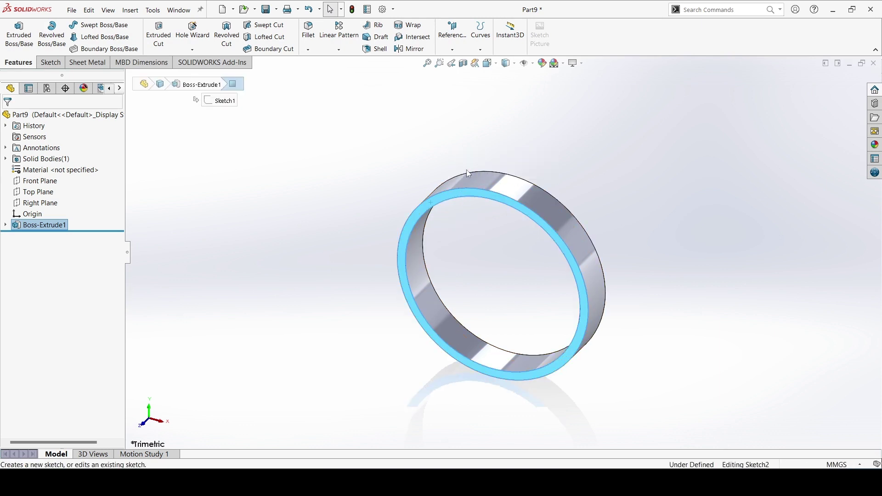
{"action": "left_click", "coordinate": [680, 33]}
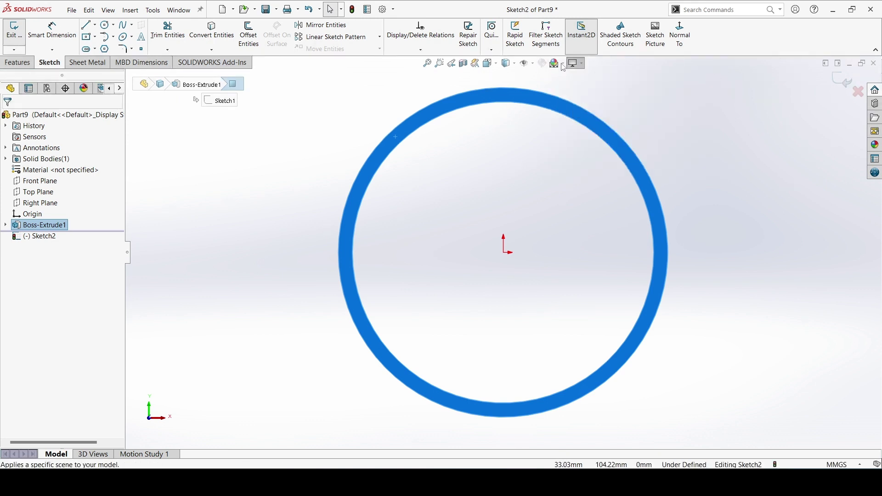
{"action": "left_click", "coordinate": [574, 88]}
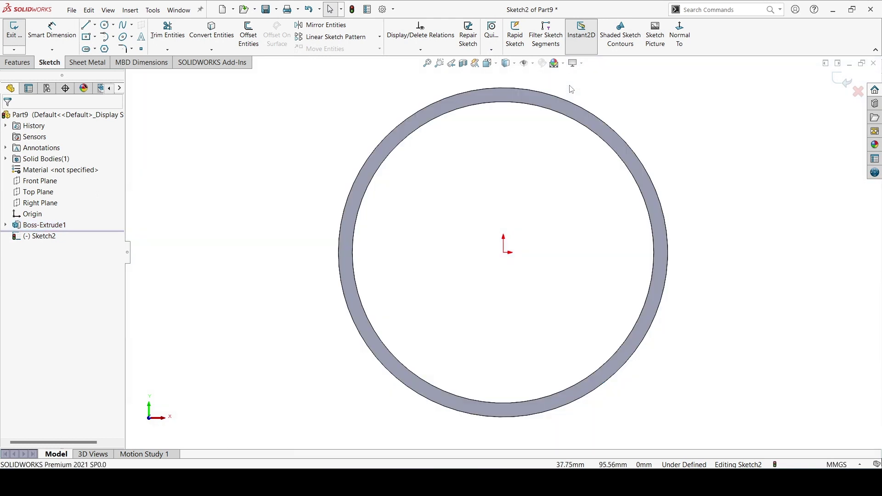
{"action": "left_click", "coordinate": [105, 25]}
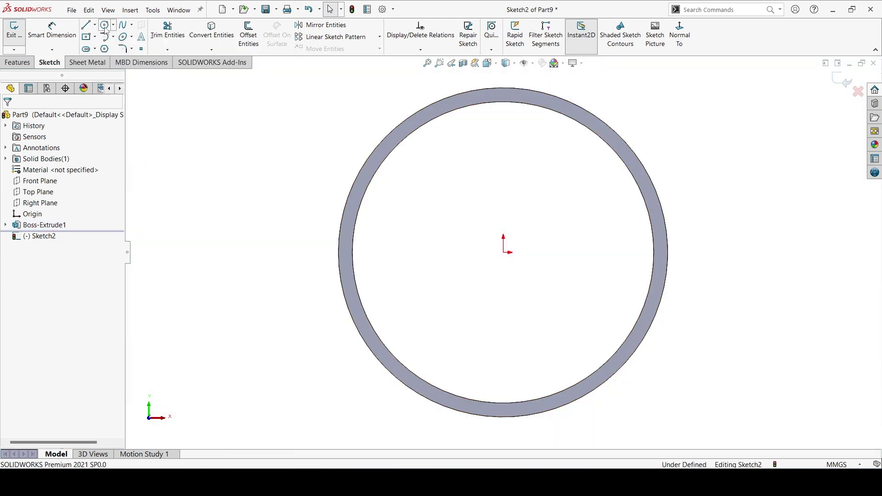
{"action": "left_click", "coordinate": [506, 253]}
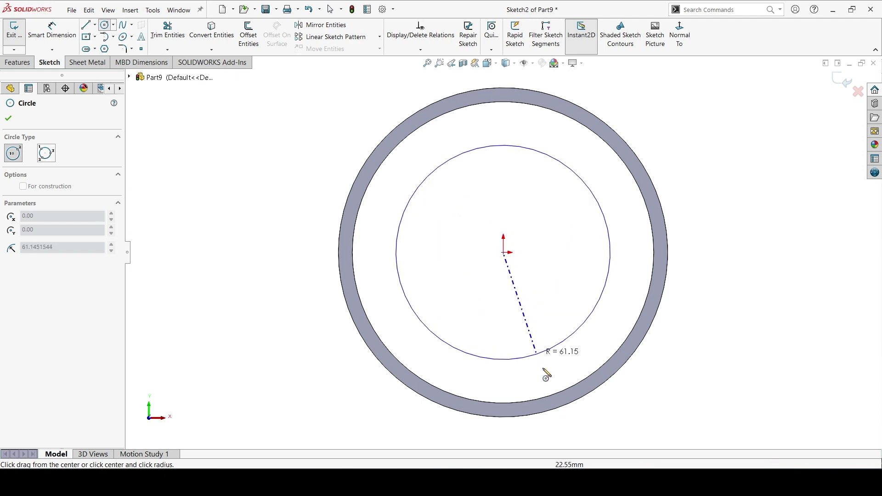
{"action": "left_click", "coordinate": [552, 403]}
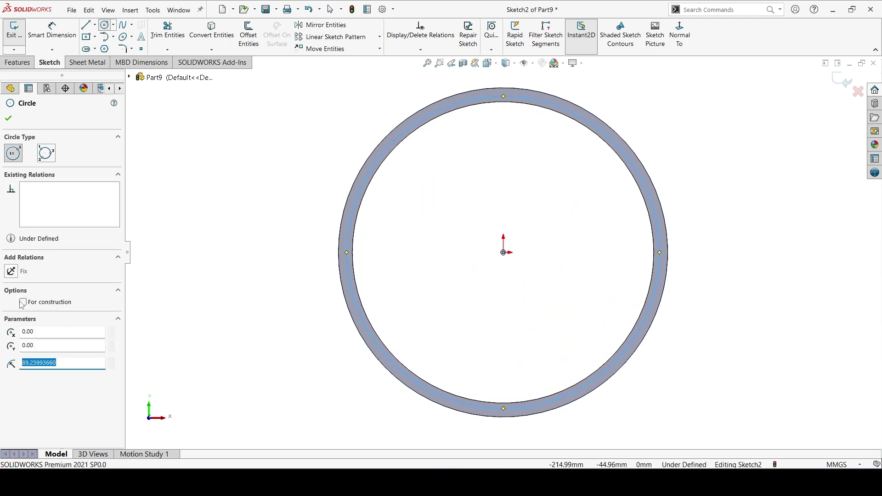
{"action": "left_click", "coordinate": [8, 119]}
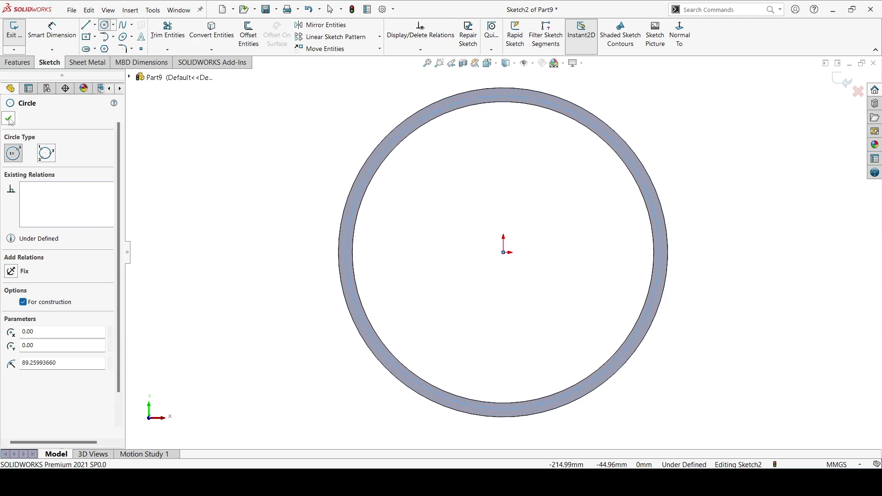
Step: Dimension the construction circle to Ø180 mm
{"action": "left_click", "coordinate": [52, 33]}
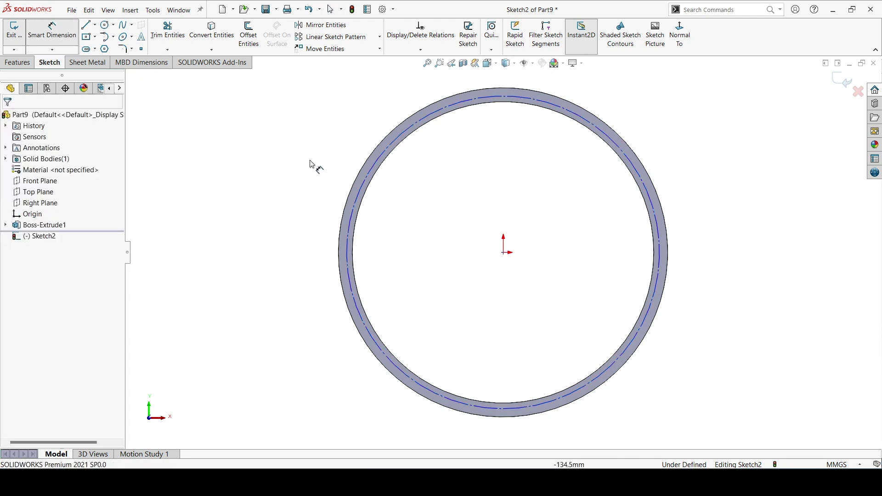
{"action": "left_click", "coordinate": [349, 200]}
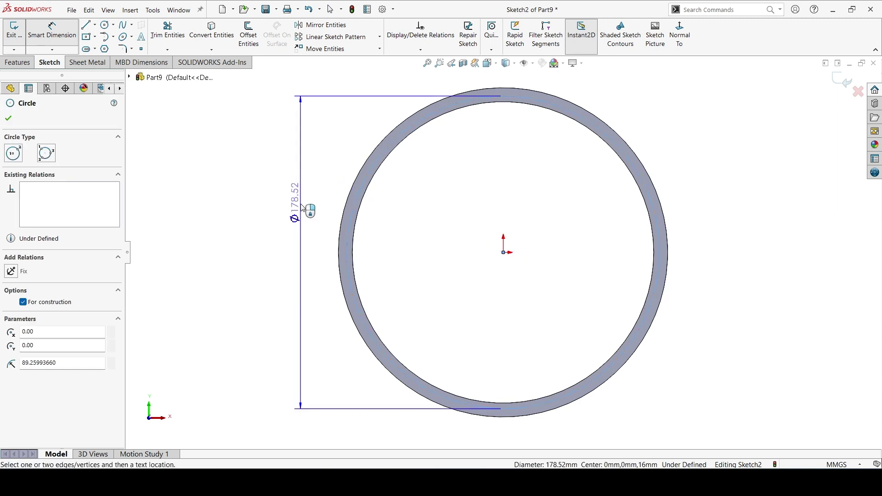
{"action": "left_click", "coordinate": [304, 207]}
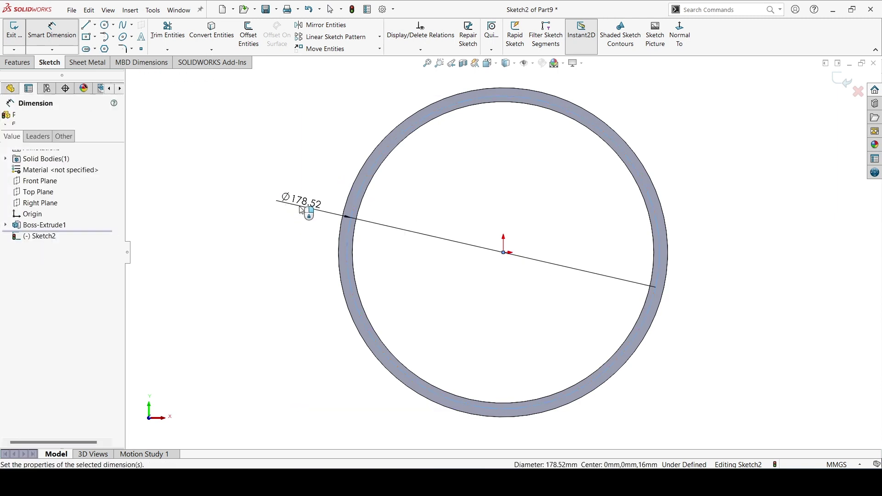
{"action": "type", "text": "180"}
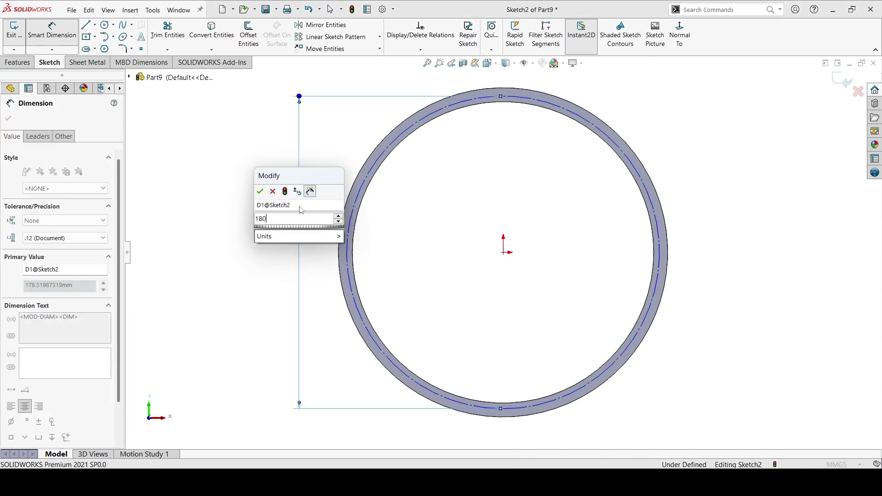
{"action": "key", "text": "Return"}
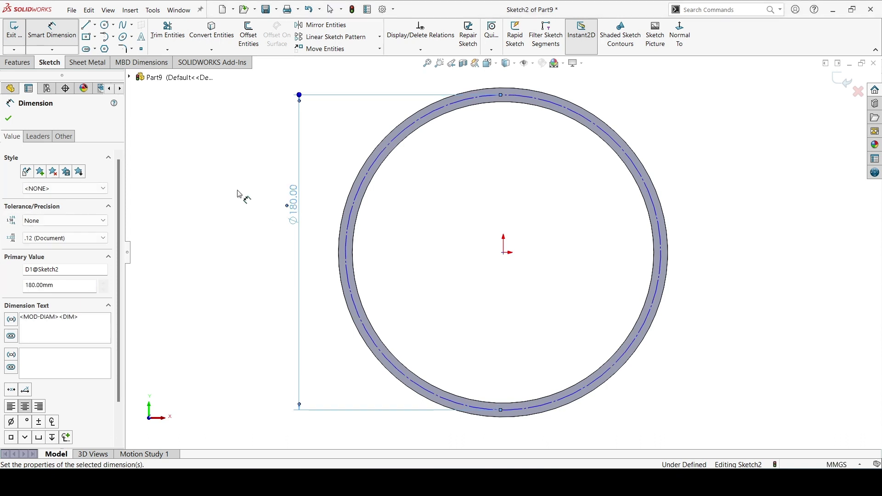
{"action": "left_click", "coordinate": [8, 120]}
{"action": "left_click", "coordinate": [95, 25]}
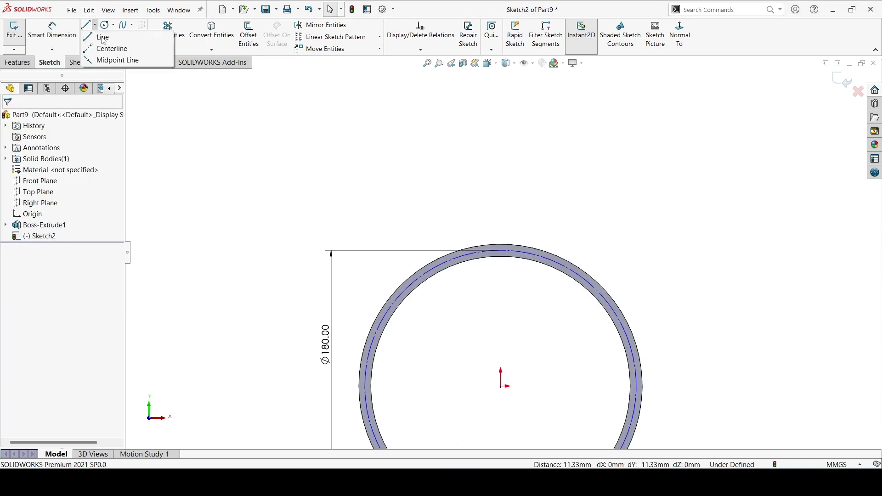
Step: Draw a vertical construction centreline up from the sketch origin past the ring
{"action": "left_click", "coordinate": [501, 386]}
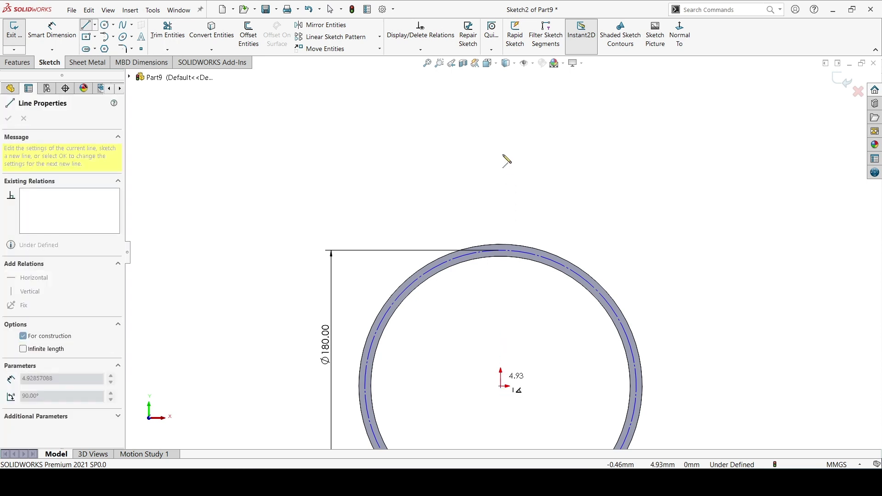
{"action": "left_click", "coordinate": [500, 151]}
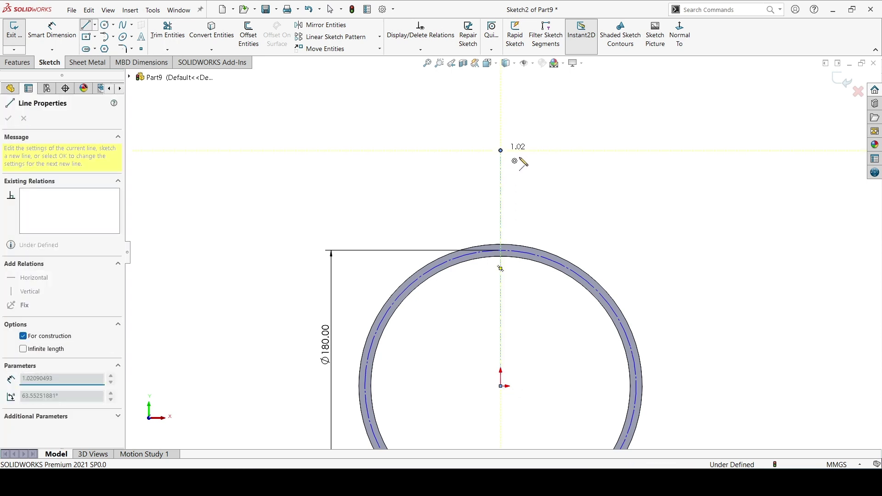
{"action": "right_click", "coordinate": [520, 156]}
{"action": "left_click", "coordinate": [539, 165]}
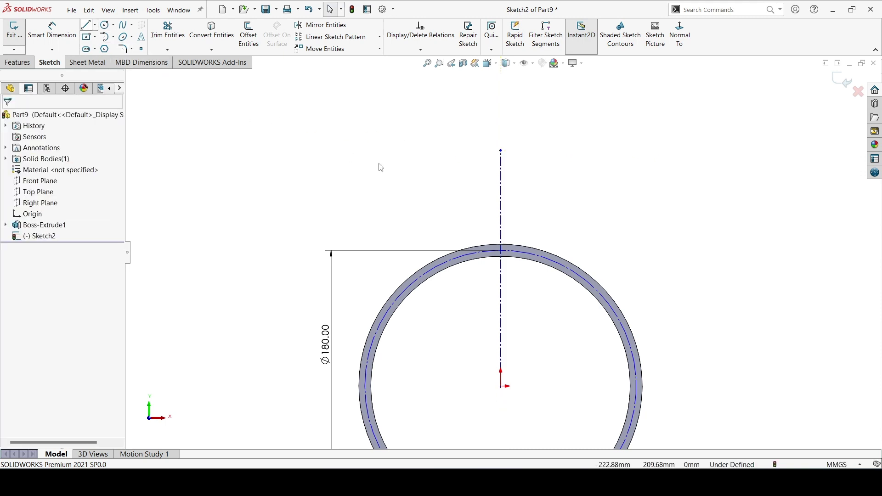
Step: Sketch a vertical line across the ring's top edge and close it with a half-circle arc
{"action": "key", "text": "l"}
{"action": "scroll", "coordinate": [508, 295], "scroll_direction": "down", "scroll_amount": 4}
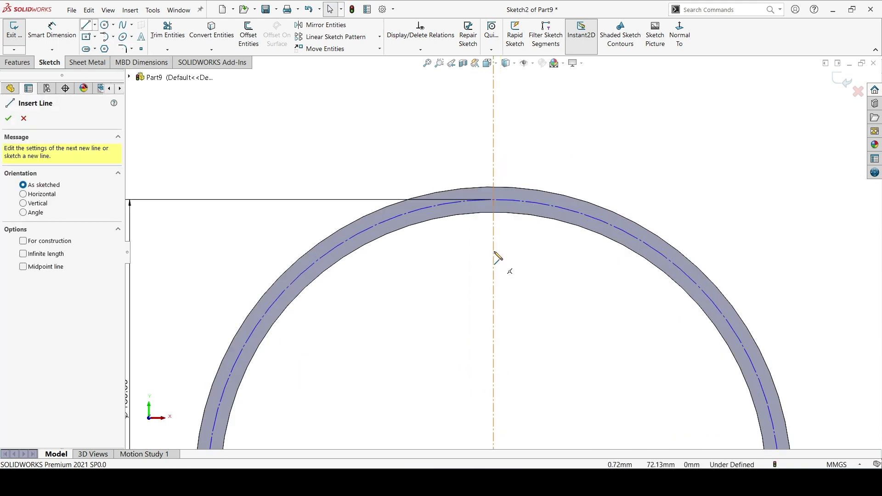
{"action": "left_click", "coordinate": [493, 238]}
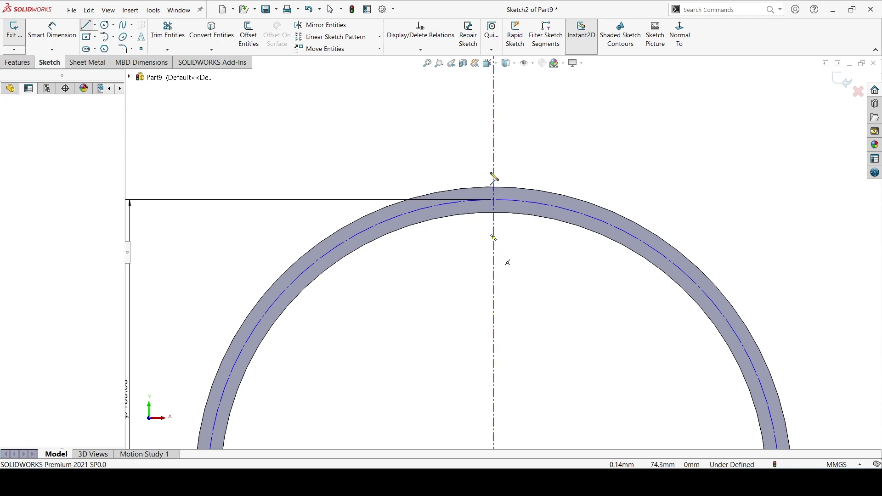
{"action": "left_click", "coordinate": [494, 145]}
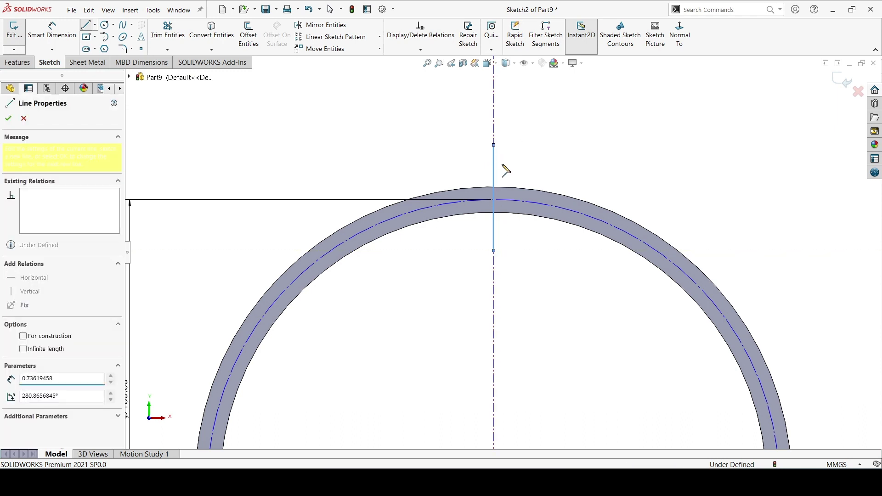
{"action": "left_click", "coordinate": [495, 146]}
{"action": "key", "text": "a"}
{"action": "left_click", "coordinate": [494, 145]}
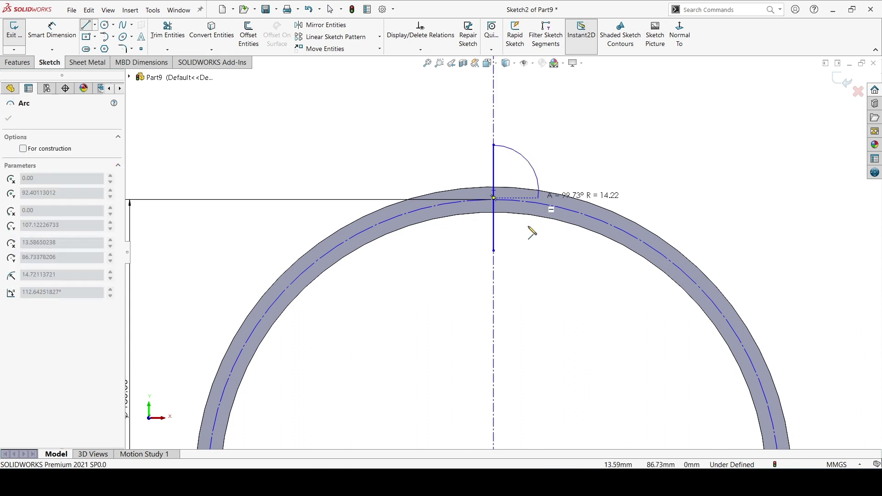
{"action": "left_click", "coordinate": [494, 251]}
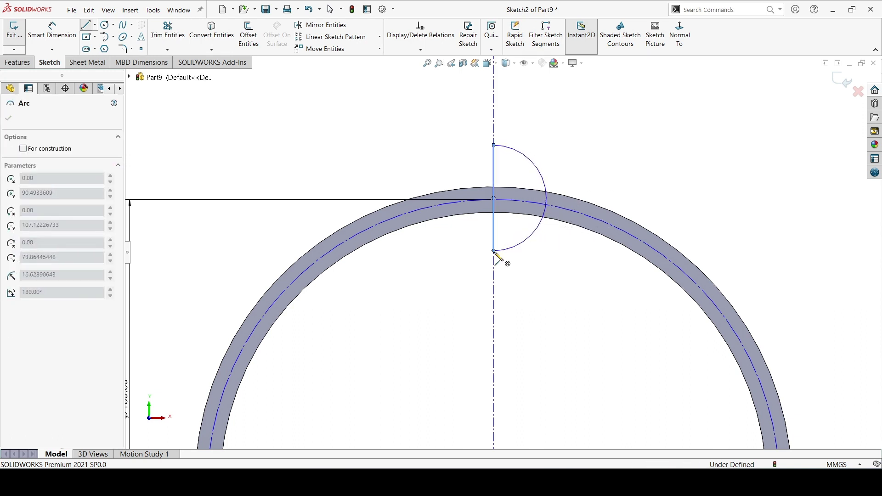
{"action": "right_click", "coordinate": [511, 239]}
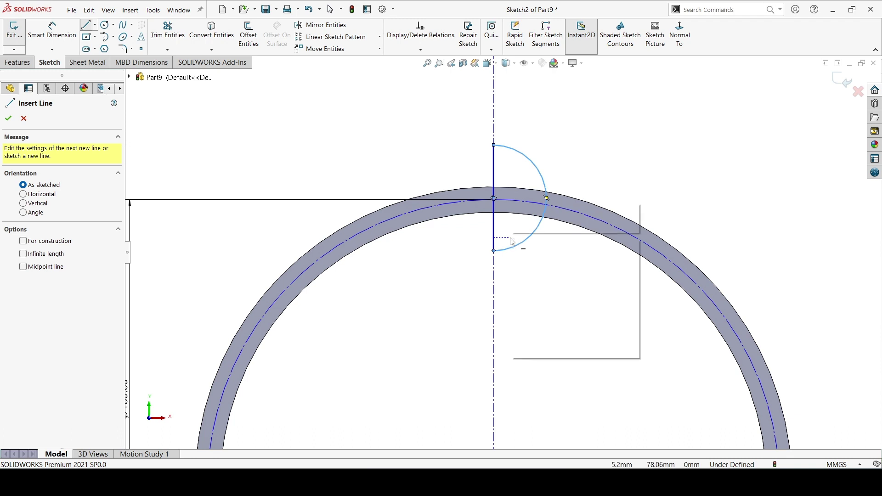
{"action": "key", "text": "Escape"}
{"action": "key", "text": "Escape"}
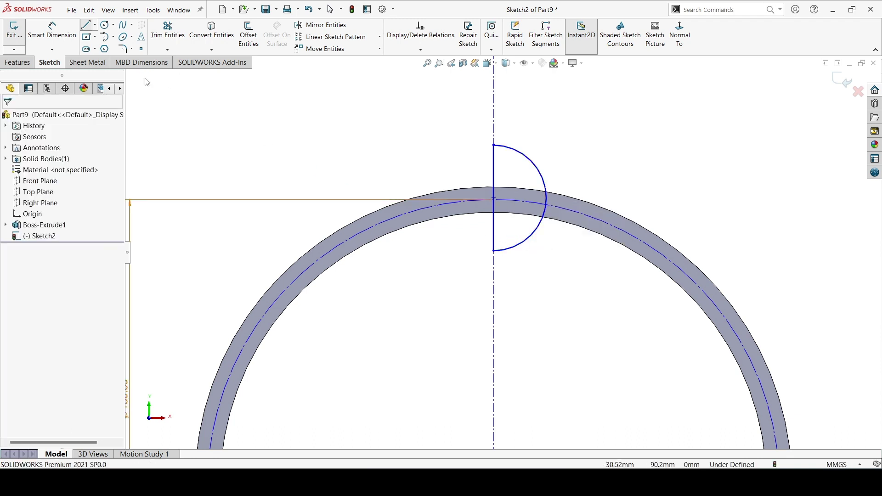
Step: Dimension the arc's radius, entering 24
{"action": "key", "text": "d"}
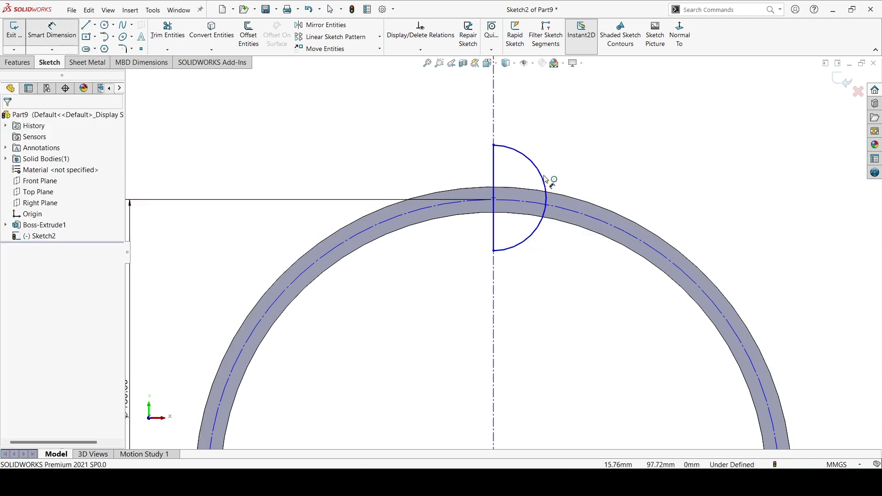
{"action": "left_click", "coordinate": [559, 179]}
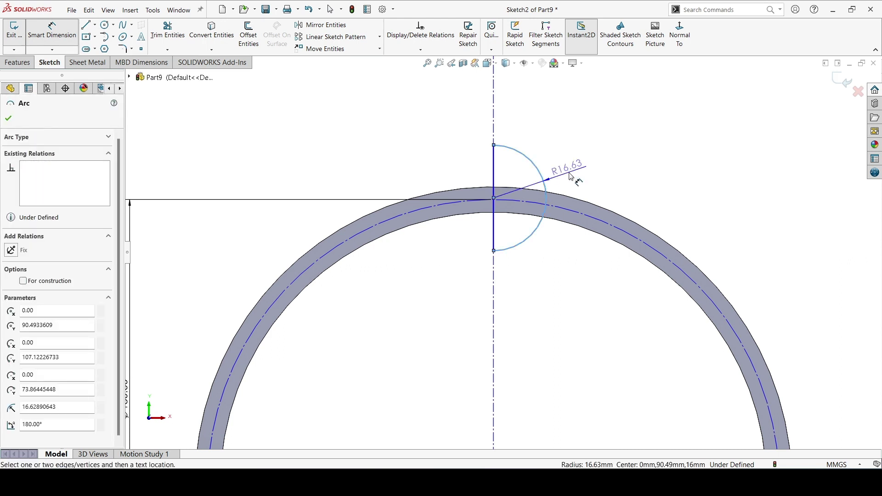
{"action": "left_click", "coordinate": [569, 176]}
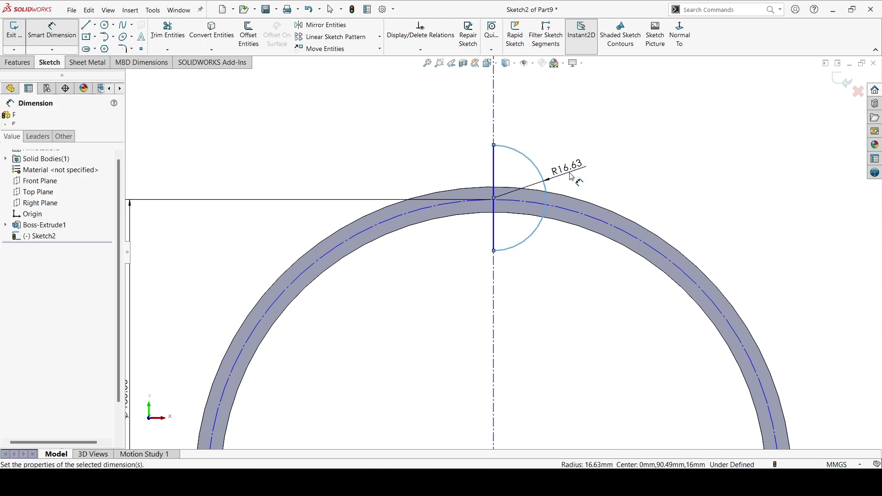
{"action": "type", "text": "24"}
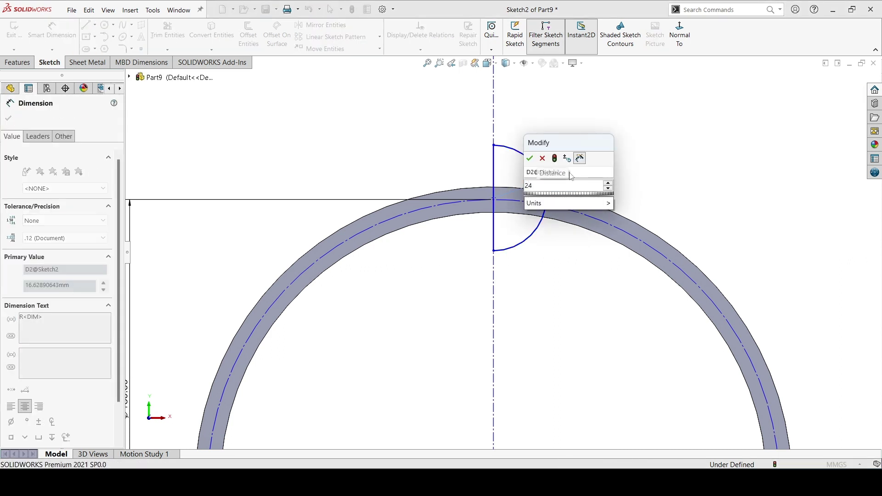
Step: Apply the R24 radius and relate the arc's centre point to the Ø180 construction circle
{"action": "key", "text": "Return"}
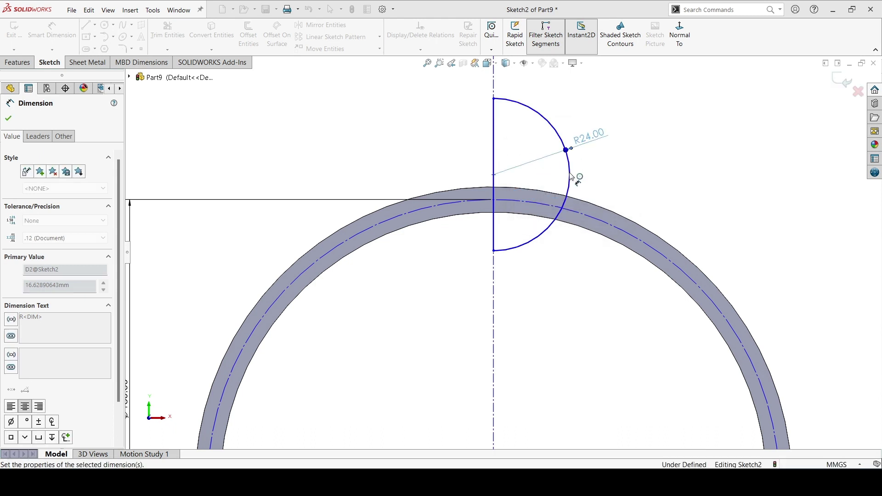
{"action": "left_click", "coordinate": [9, 118]}
{"action": "key", "text": "Escape"}
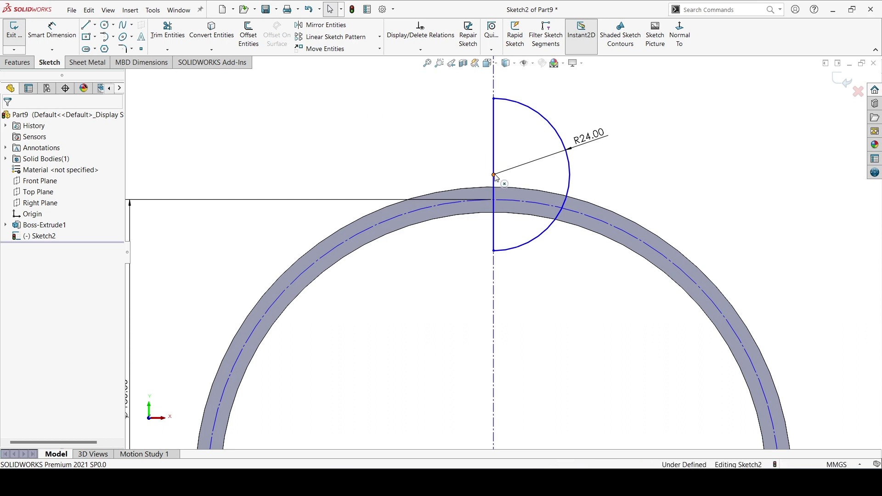
{"action": "left_click", "coordinate": [494, 175]}
{"action": "left_click", "coordinate": [433, 206]}
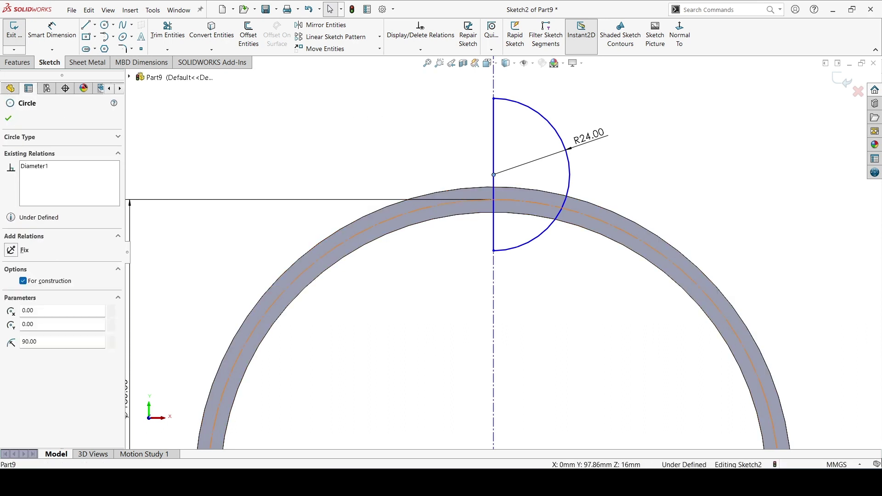
{"action": "left_click", "coordinate": [433, 207], "text": "ctrl"}
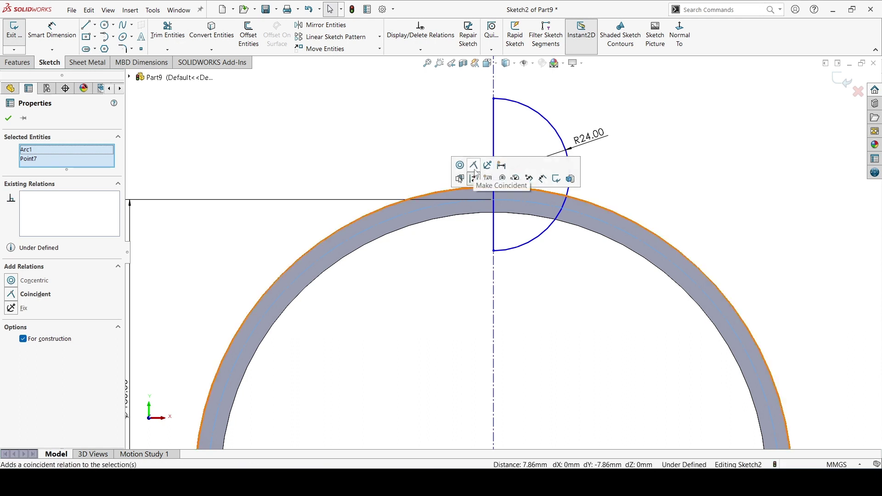
{"action": "left_click", "coordinate": [8, 118]}
Step: Make the centreline's lower endpoint coincident with the origin, then fit the sketch in view
{"action": "scroll", "coordinate": [459, 350], "scroll_direction": "up", "scroll_amount": 3}
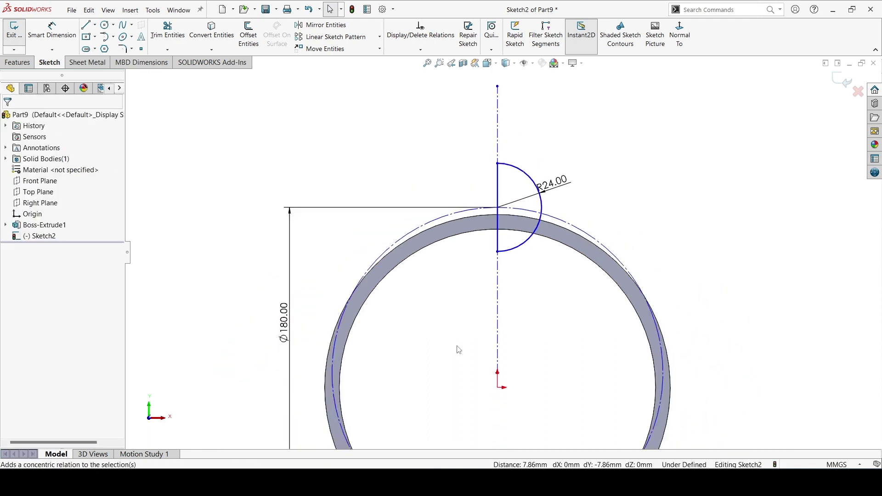
{"action": "scroll", "coordinate": [497, 314], "scroll_direction": "down", "scroll_amount": 2}
{"action": "scroll", "coordinate": [496, 314], "scroll_direction": "down", "scroll_amount": 3}
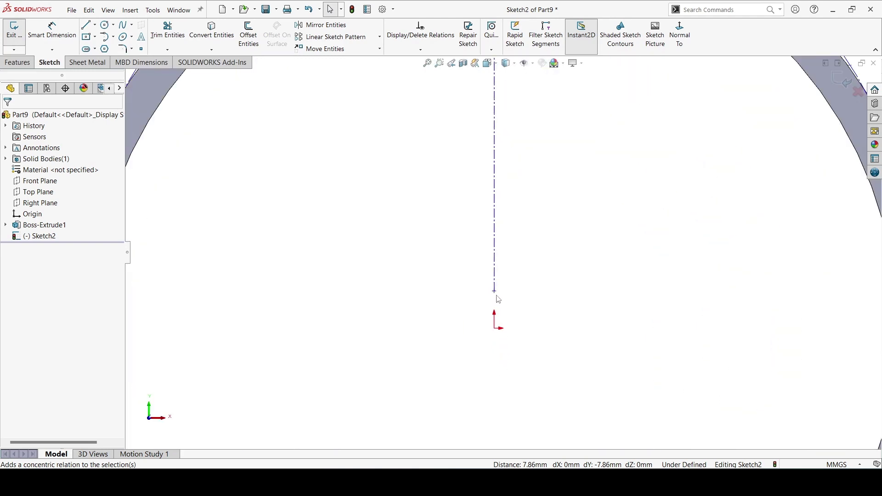
{"action": "scroll", "coordinate": [501, 300], "scroll_direction": "up", "scroll_amount": 2}
{"action": "scroll", "coordinate": [508, 299], "scroll_direction": "up", "scroll_amount": 2}
{"action": "scroll", "coordinate": [512, 295], "scroll_direction": "up", "scroll_amount": 1}
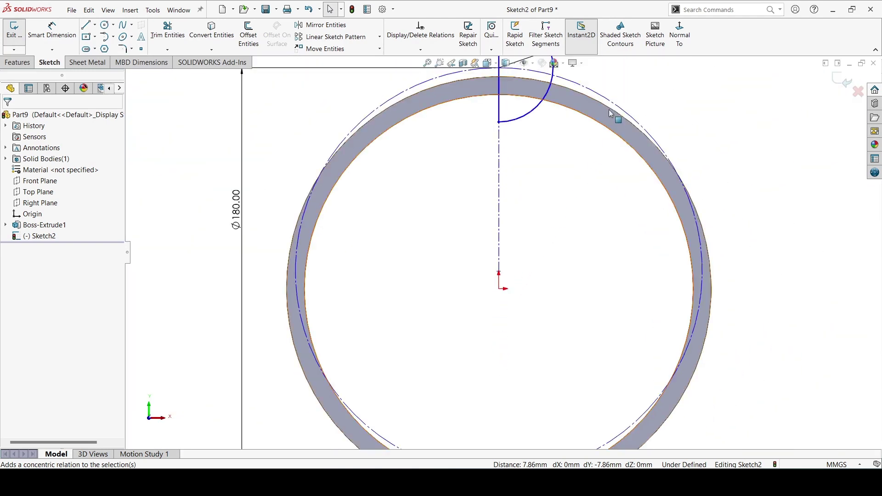
{"action": "left_click", "coordinate": [499, 273]}
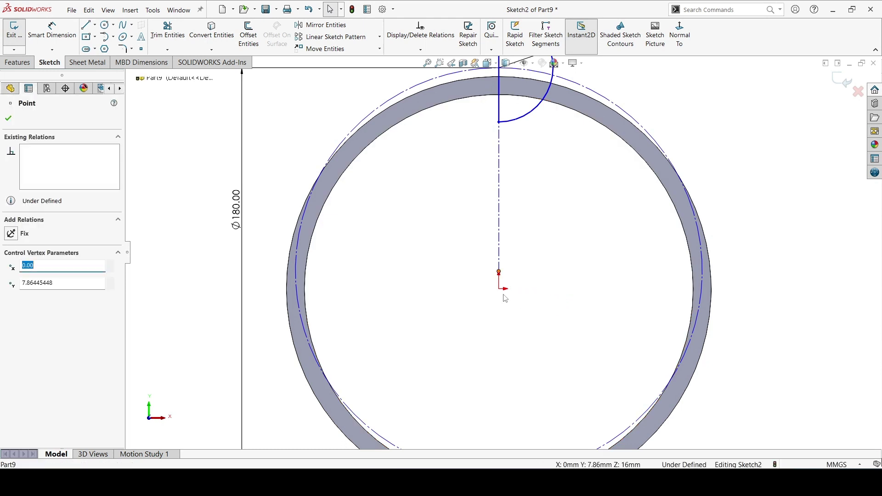
{"action": "left_click", "coordinate": [501, 290], "text": "ctrl"}
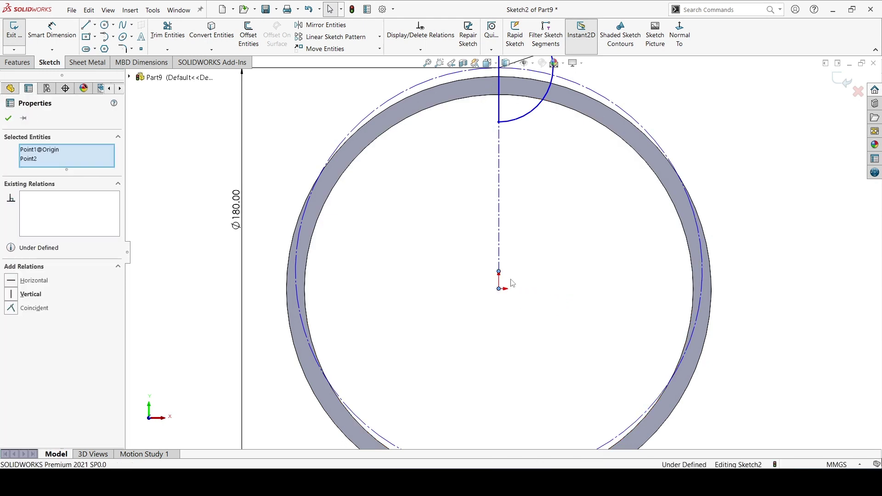
{"action": "left_click", "coordinate": [554, 250]}
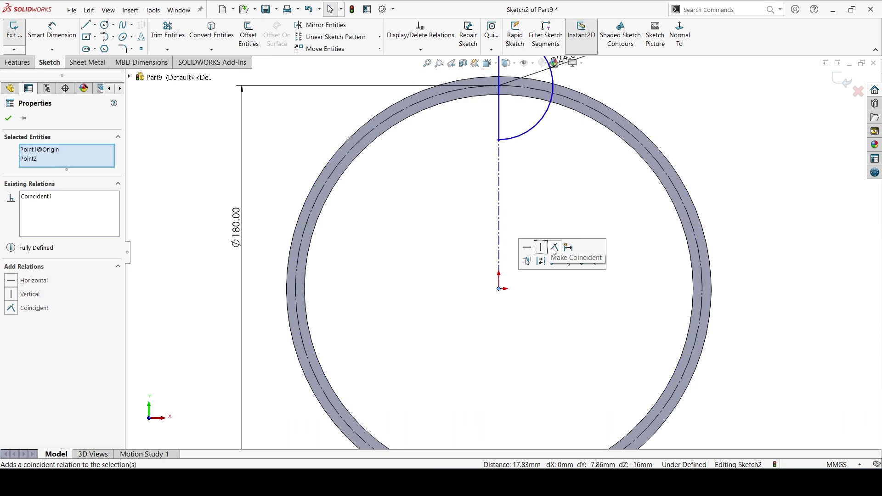
{"action": "left_click", "coordinate": [13, 123]}
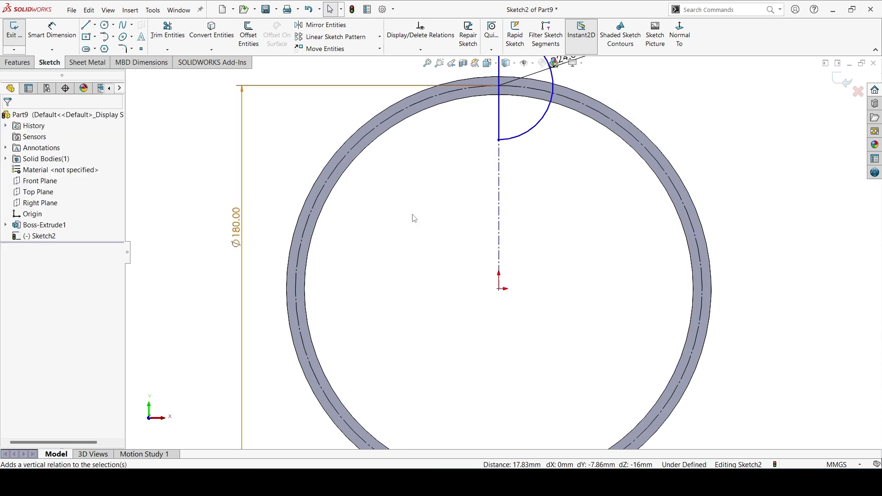
{"action": "key", "text": "f"}
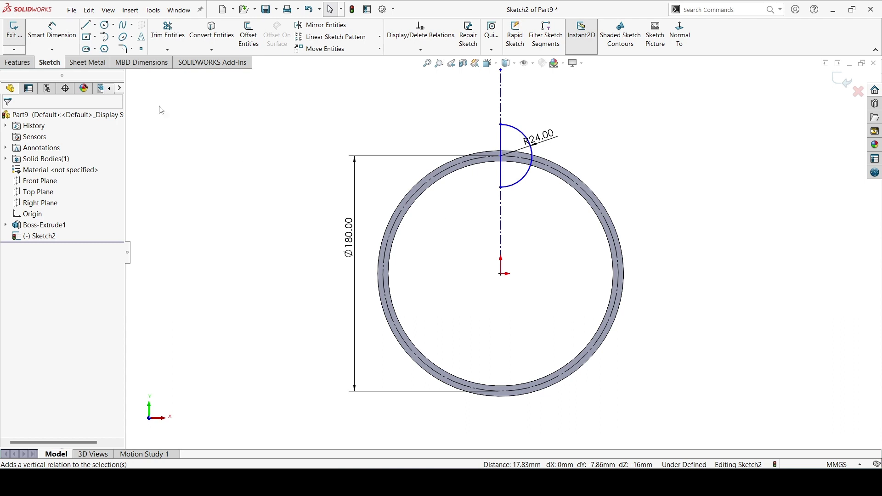
Step: Cut-revolve the half-circle 360° about the centreline to carve the R24 pocket
{"action": "left_click", "coordinate": [24, 64]}
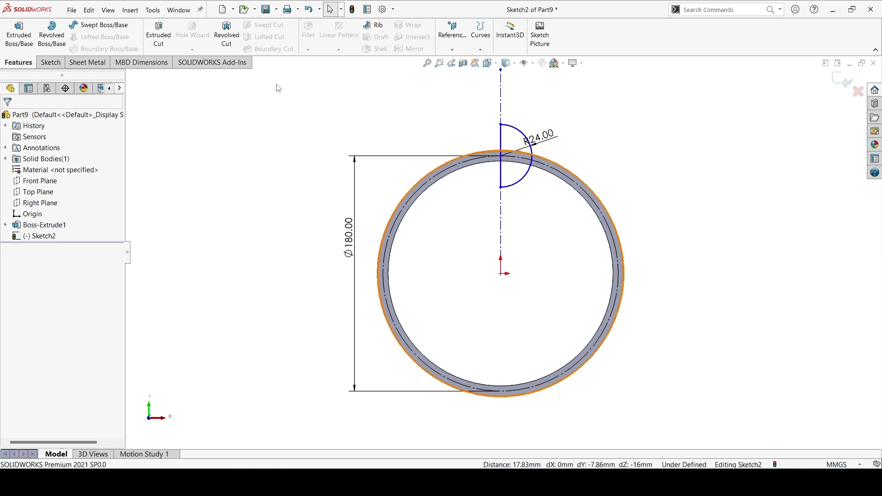
{"action": "left_click", "coordinate": [238, 44]}
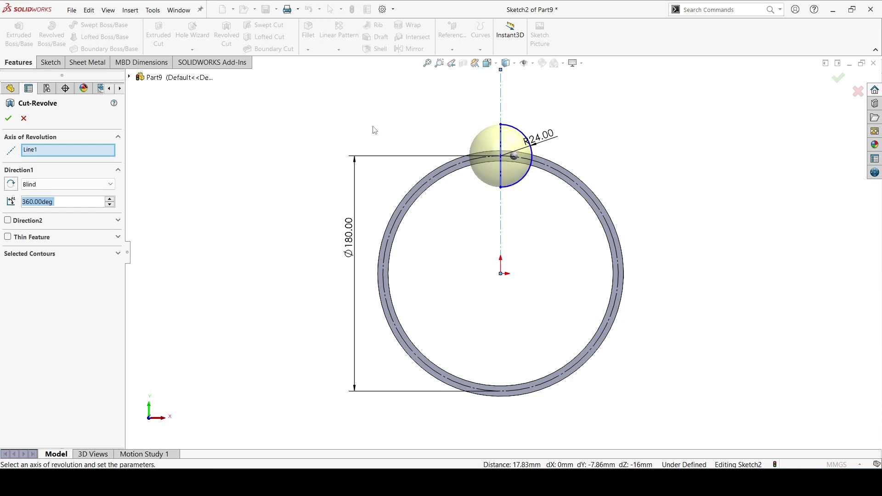
{"action": "left_click", "coordinate": [9, 119]}
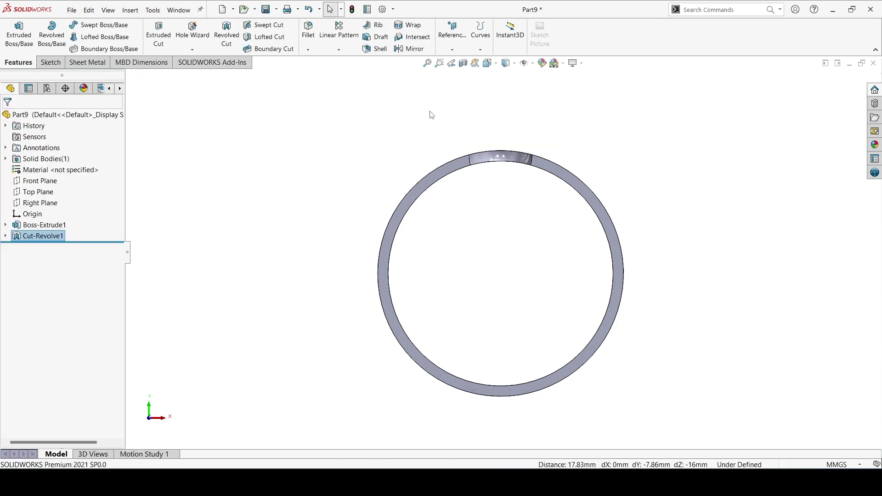
{"action": "mouse_move", "coordinate": [444, 125]}
{"action": "middle_mouse_down"}
{"action": "mouse_move", "coordinate": [437, 197]}
{"action": "mouse_move", "coordinate": [383, 121]}
{"action": "mouse_move", "coordinate": [312, 63]}
{"action": "middle_mouse_up"}
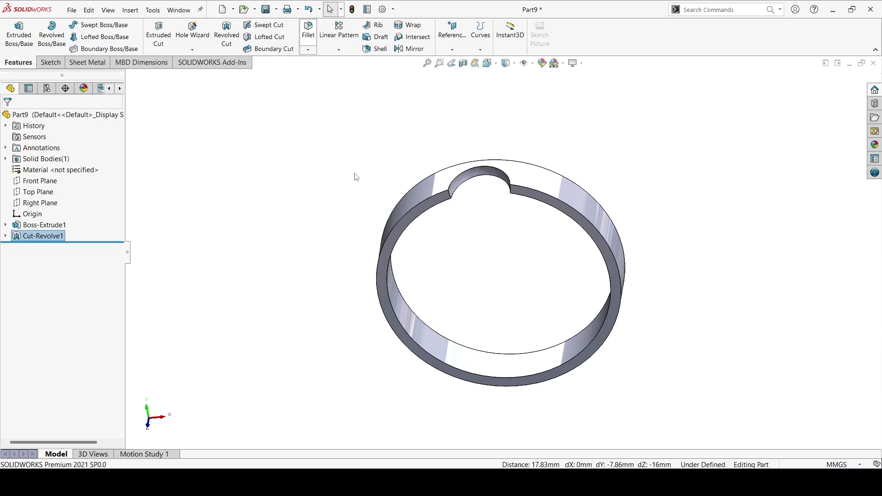
Step: Fillet the left and right pocket notch edges with a 2 mm radius
{"action": "key", "text": "ctrl+f"}
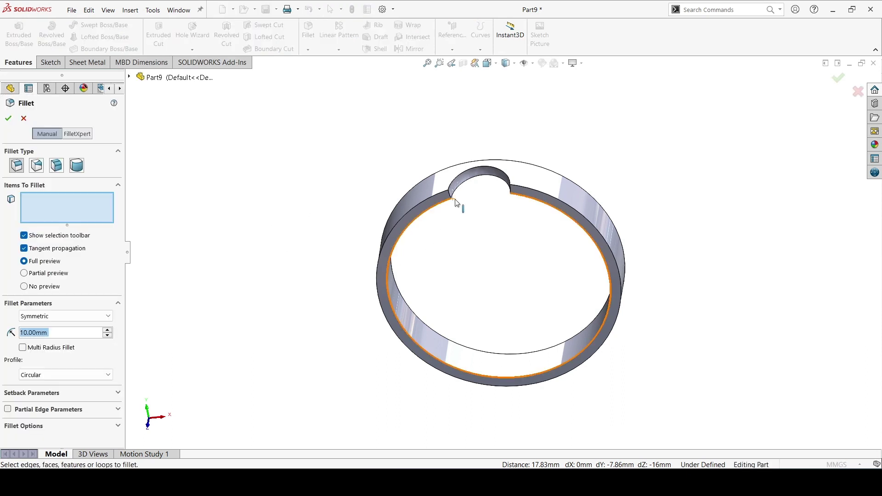
{"action": "scroll", "coordinate": [457, 203], "scroll_direction": "down", "scroll_amount": 3}
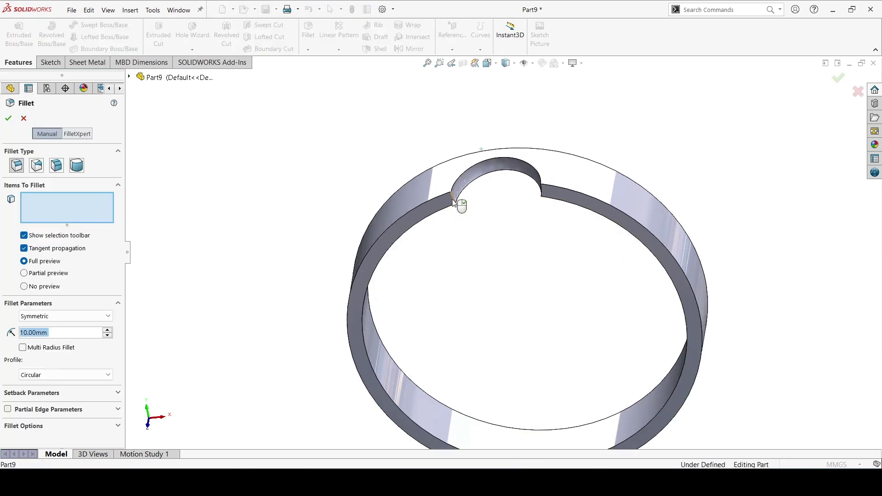
{"action": "left_click", "coordinate": [454, 200]}
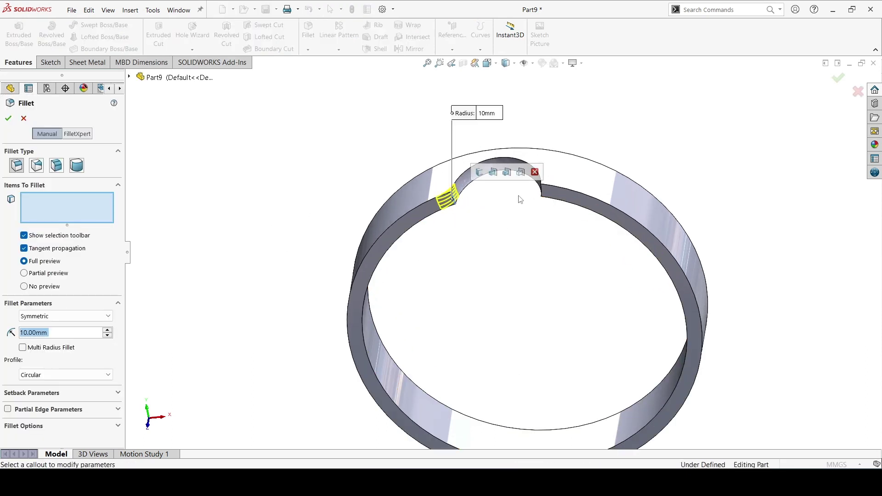
{"action": "left_click", "coordinate": [543, 193]}
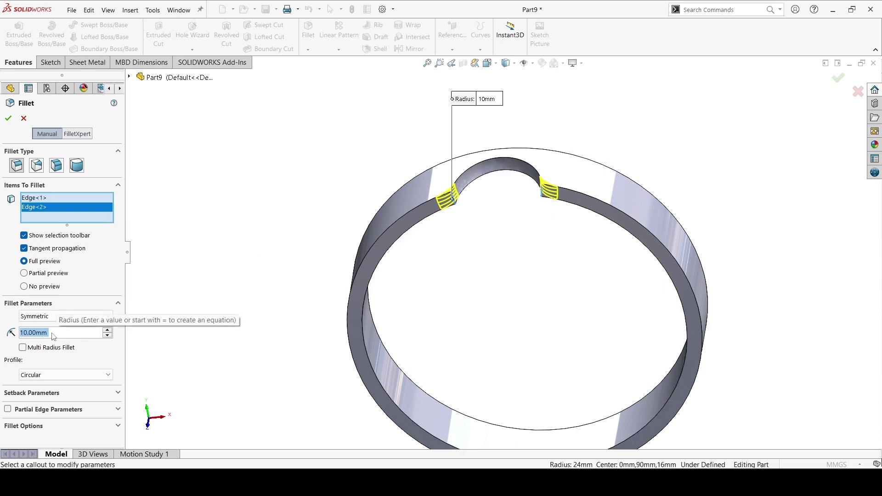
{"action": "type", "text": "2"}
{"action": "key", "text": "Return"}
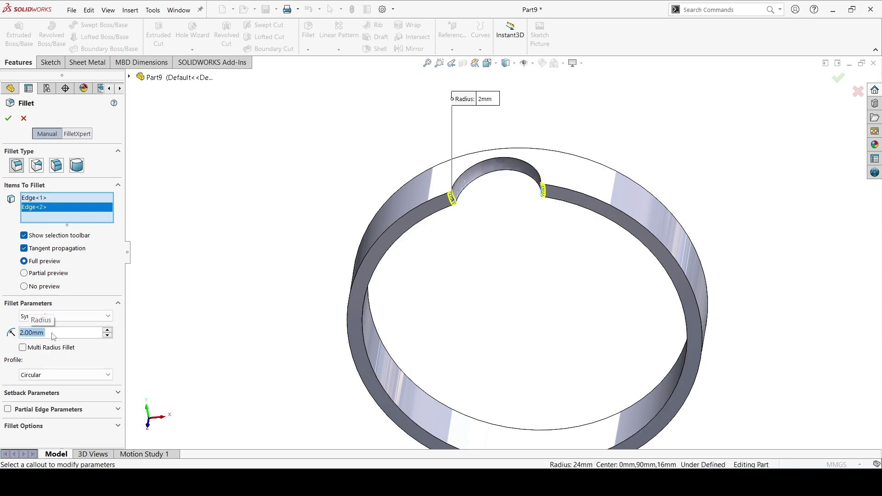
{"action": "key", "text": "Return"}
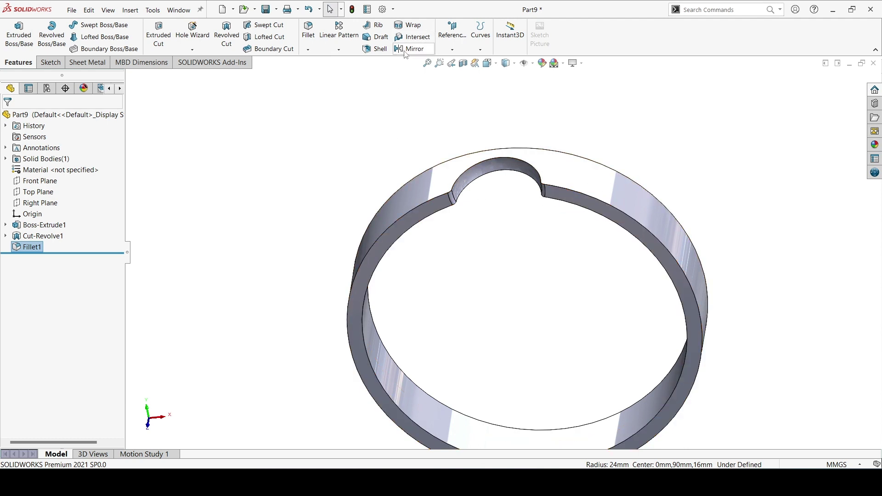
Step: Start a circular pattern containing Cut-Revolve1 and Fillet1
{"action": "left_click", "coordinate": [339, 49]}
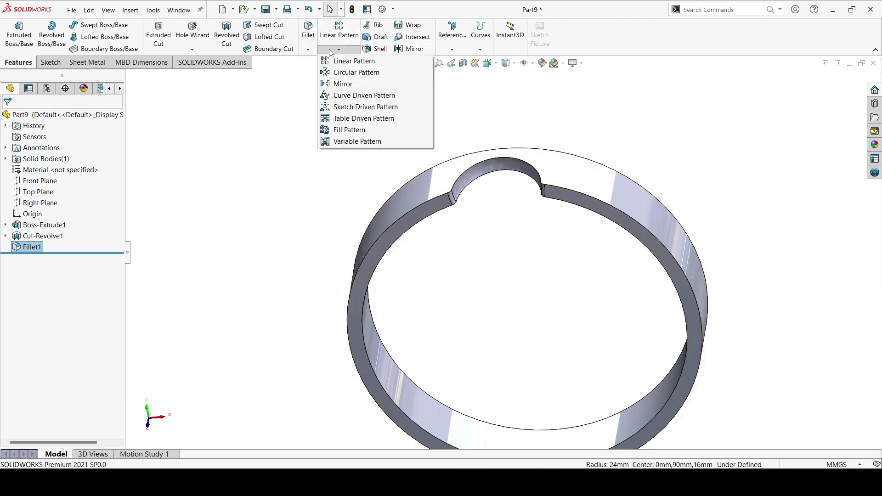
{"action": "left_click", "coordinate": [341, 74]}
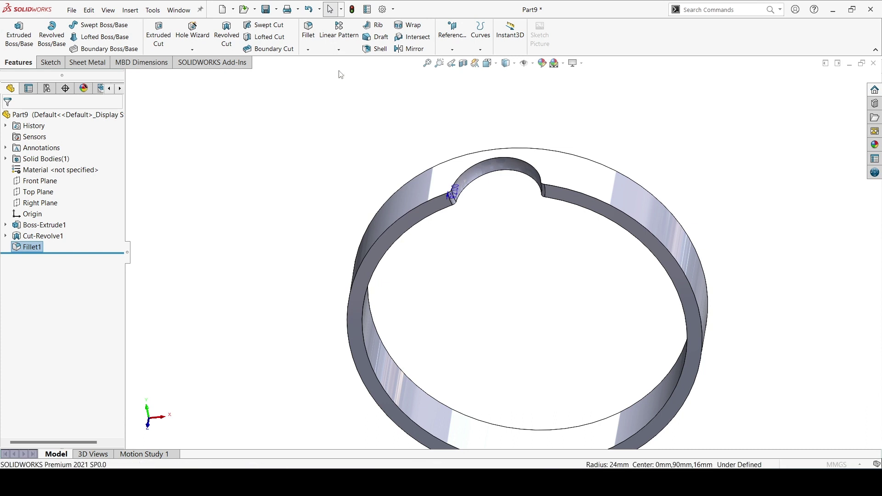
{"action": "left_click", "coordinate": [483, 175]}
{"action": "scroll", "coordinate": [464, 219], "scroll_direction": "down", "scroll_amount": 5}
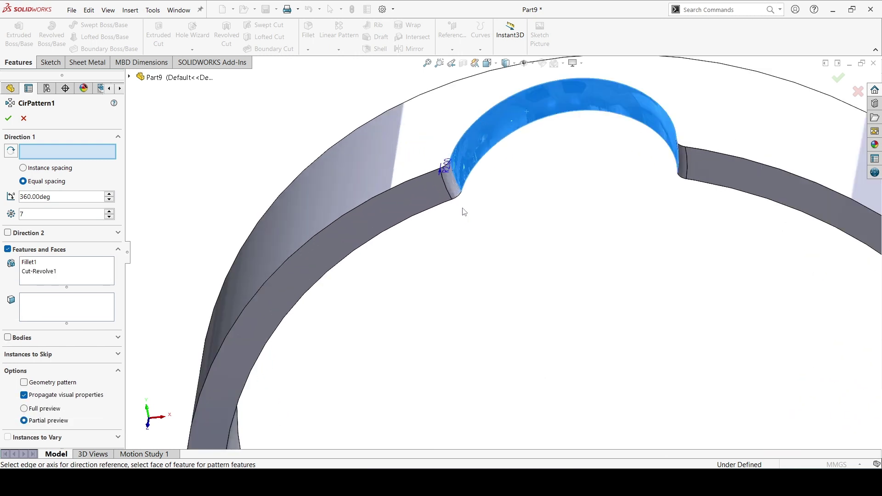
{"action": "scroll", "coordinate": [462, 202], "scroll_direction": "down", "scroll_amount": 3}
{"action": "left_click", "coordinate": [456, 188]}
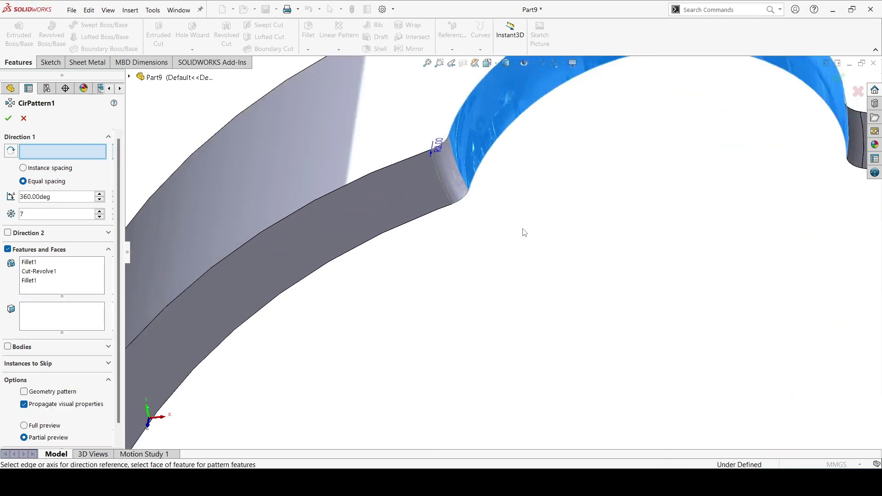
{"action": "scroll", "coordinate": [524, 233], "scroll_direction": "up", "scroll_amount": 3}
{"action": "scroll", "coordinate": [528, 235], "scroll_direction": "up", "scroll_amount": 3}
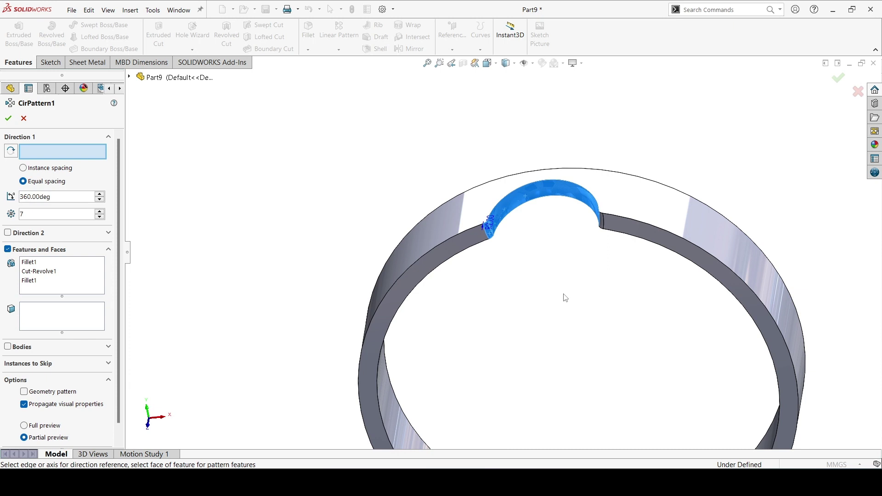
{"action": "scroll", "coordinate": [565, 298], "scroll_direction": "up", "scroll_amount": 2}
Step: Pattern them 7 times over 360° about the ring's temporary central axis
{"action": "left_click", "coordinate": [532, 63]}
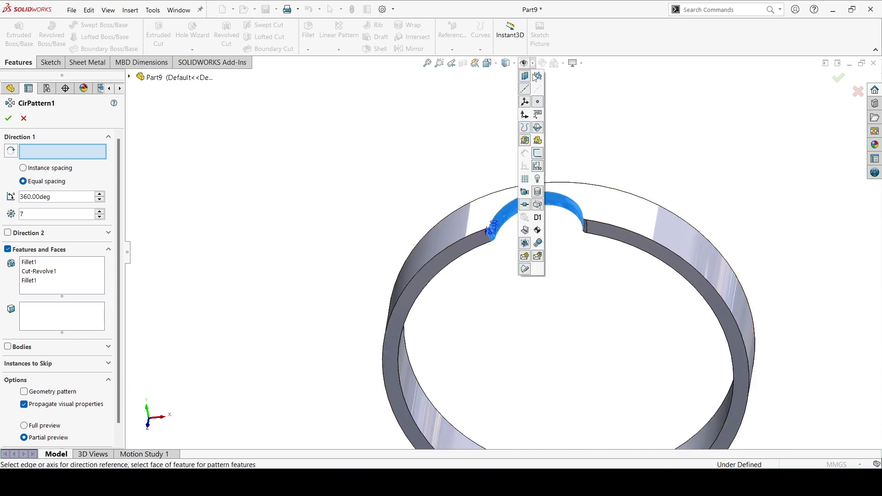
{"action": "left_click", "coordinate": [538, 92]}
{"action": "left_click", "coordinate": [570, 349]}
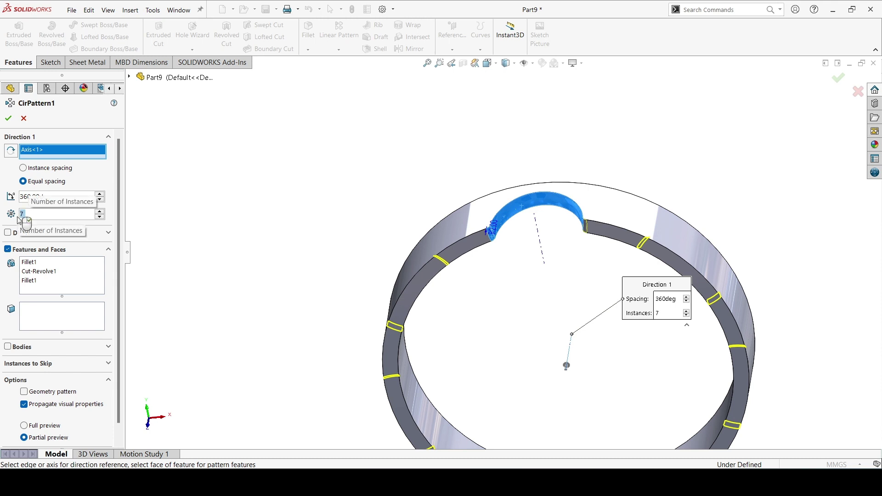
{"action": "left_click", "coordinate": [10, 119]}
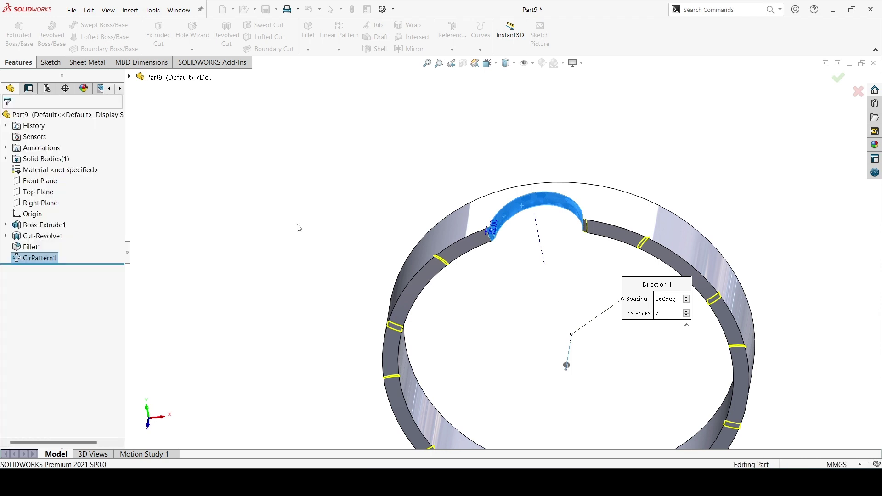
{"action": "scroll", "coordinate": [340, 260], "scroll_direction": "up", "scroll_amount": 2}
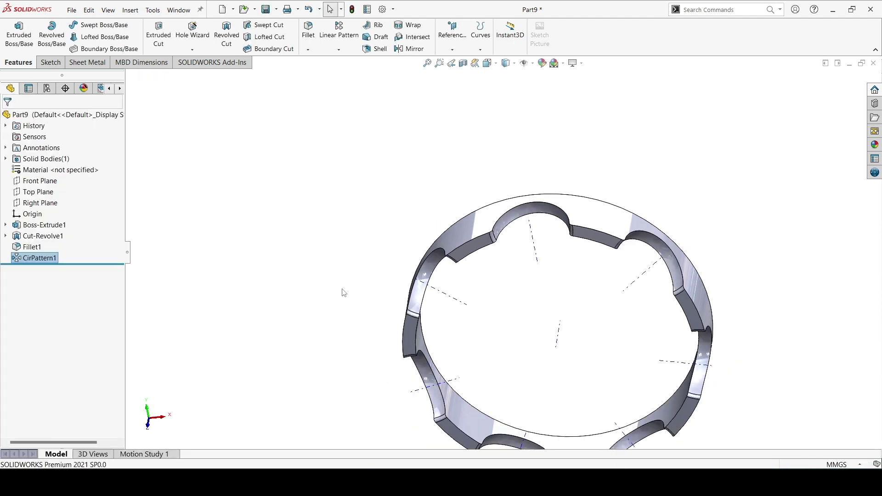
{"action": "mouse_move", "coordinate": [341, 295]}
{"action": "middle_mouse_down"}
{"action": "mouse_move", "coordinate": [374, 273]}
{"action": "mouse_move", "coordinate": [344, 270]}
{"action": "mouse_move", "coordinate": [534, 333]}
{"action": "mouse_move", "coordinate": [492, 269]}
{"action": "middle_mouse_up"}
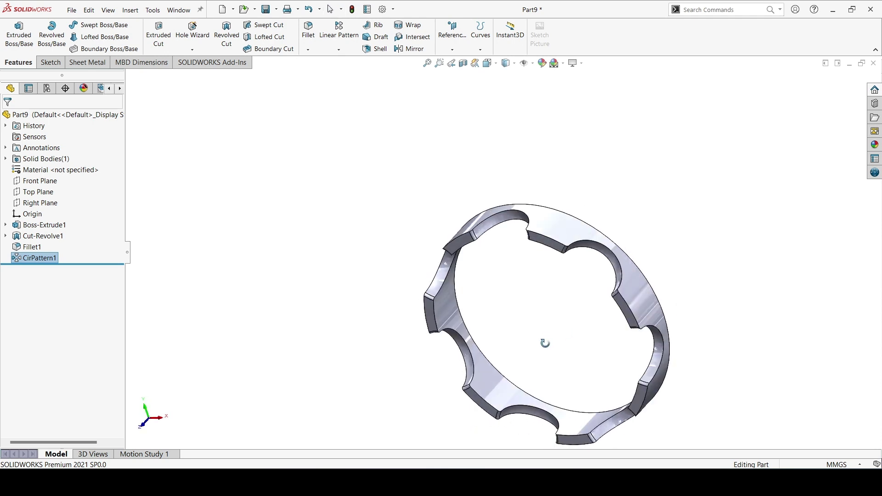
Step: Shell the ring to a 3 mm wall, removing its top, rim and inner faces
{"action": "left_click", "coordinate": [373, 51]}
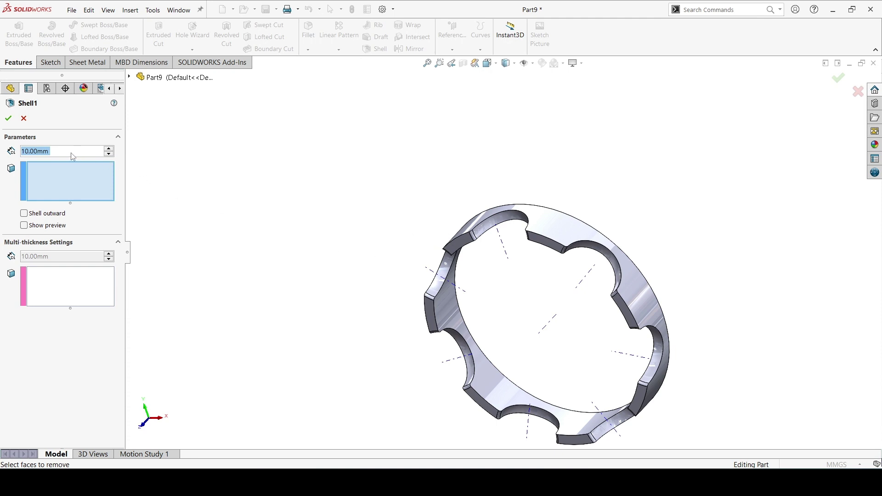
{"action": "type", "text": "3"}
{"action": "key", "text": "Return"}
{"action": "left_click", "coordinate": [535, 224]}
{"action": "middle_click_drag", "start_coordinate": [481, 300], "coordinate": [504, 243]}
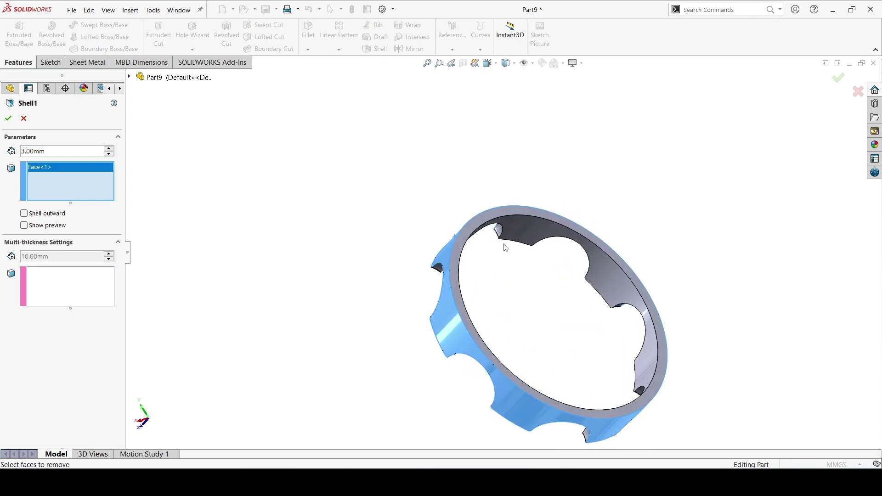
{"action": "left_click", "coordinate": [501, 213]}
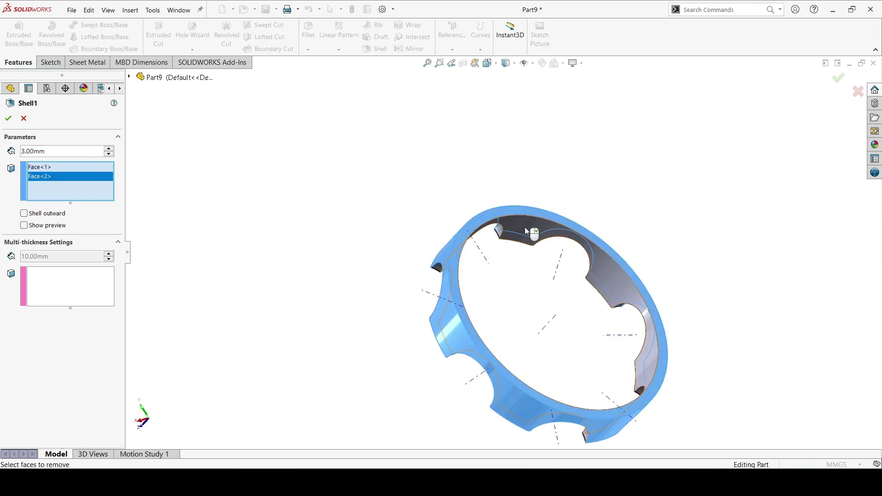
{"action": "left_click", "coordinate": [529, 229]}
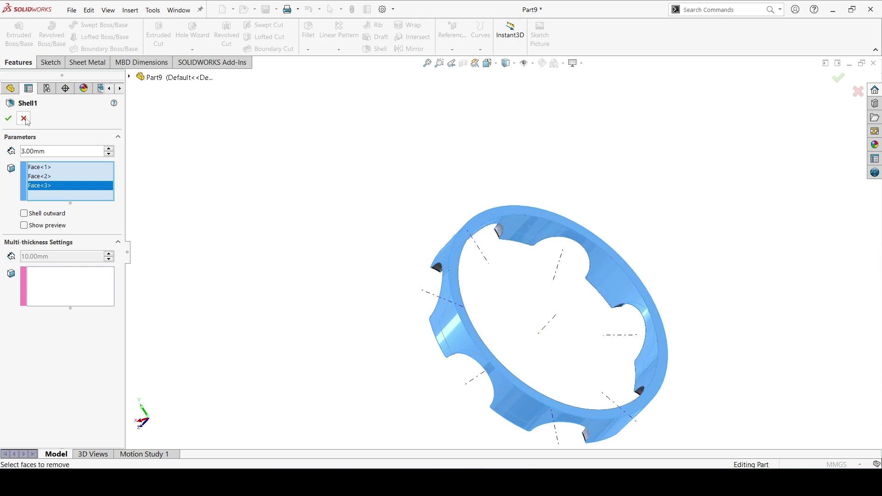
{"action": "left_click", "coordinate": [9, 120]}
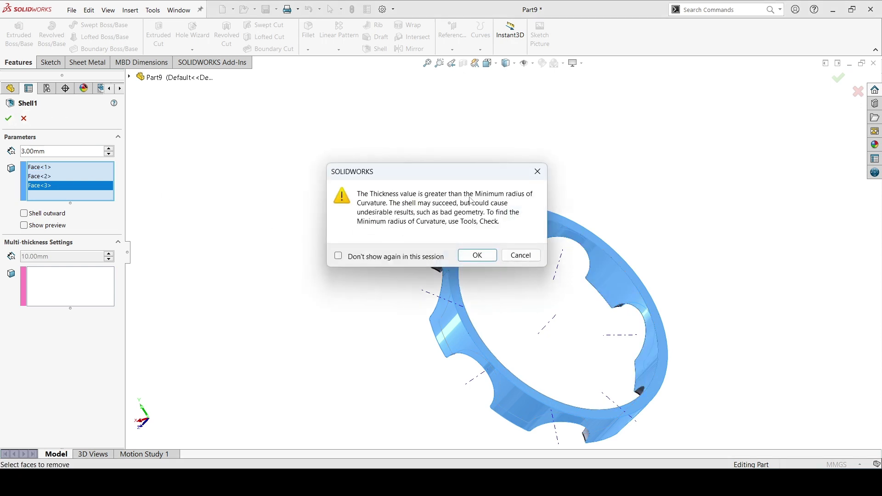
{"action": "left_click", "coordinate": [478, 256]}
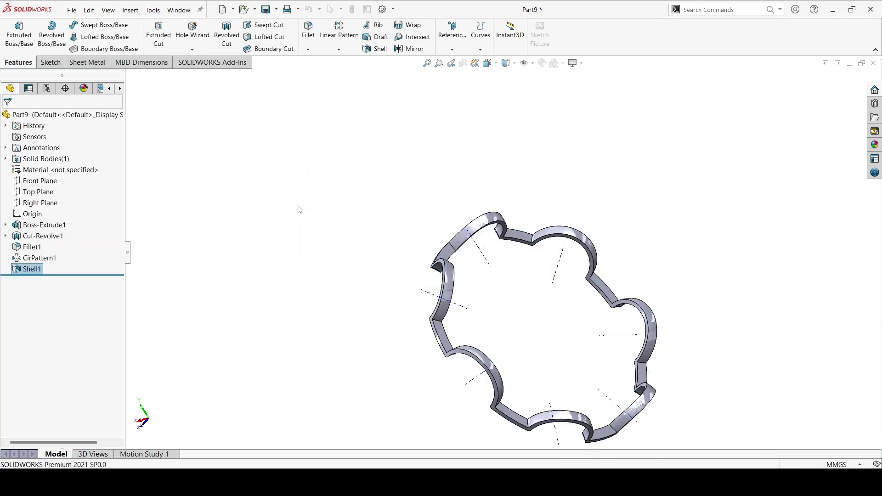
{"action": "middle_click_drag", "start_coordinate": [297, 201], "coordinate": [412, 177]}
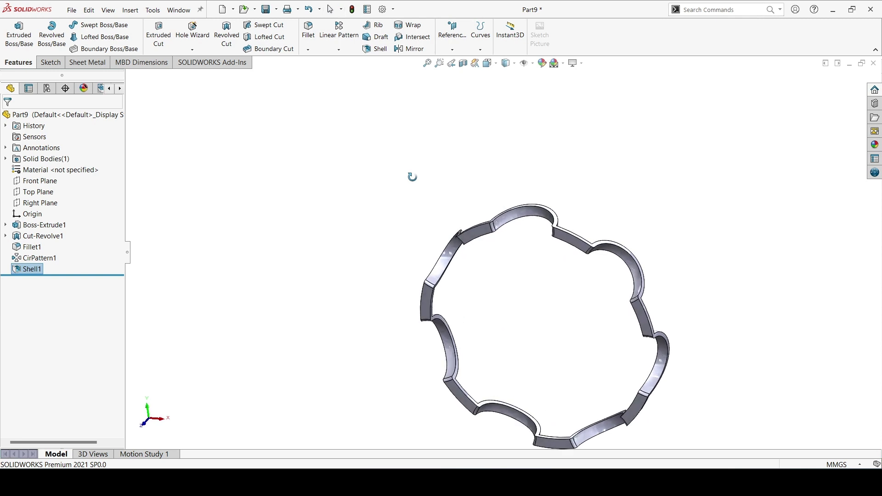
Step: Hide the temporary axes and begin Sketch3 on a flat face of the shelled cage ring
{"action": "key", "text": "Escape"}
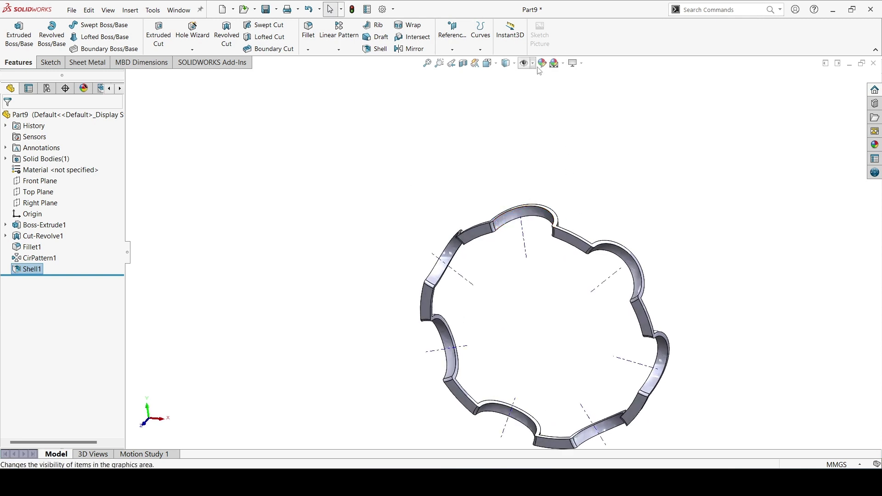
{"action": "left_click", "coordinate": [538, 68]}
{"action": "left_click", "coordinate": [539, 92]}
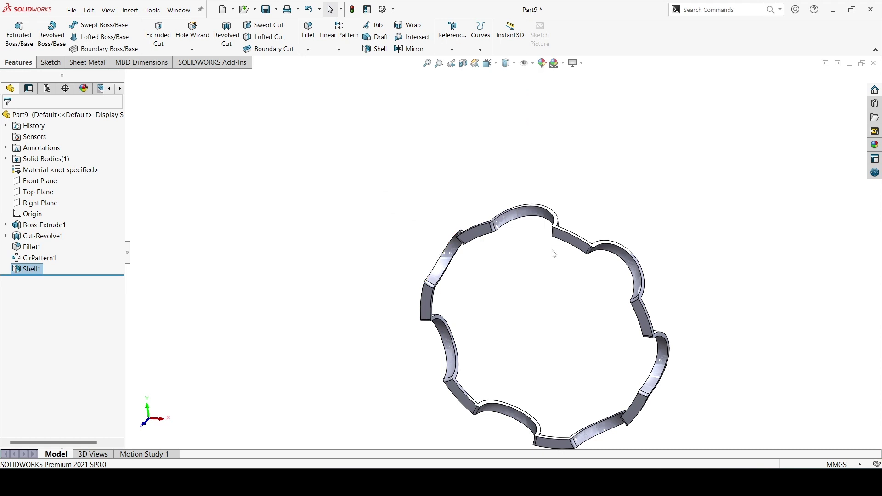
{"action": "left_click", "coordinate": [571, 243]}
{"action": "left_click", "coordinate": [611, 212]}
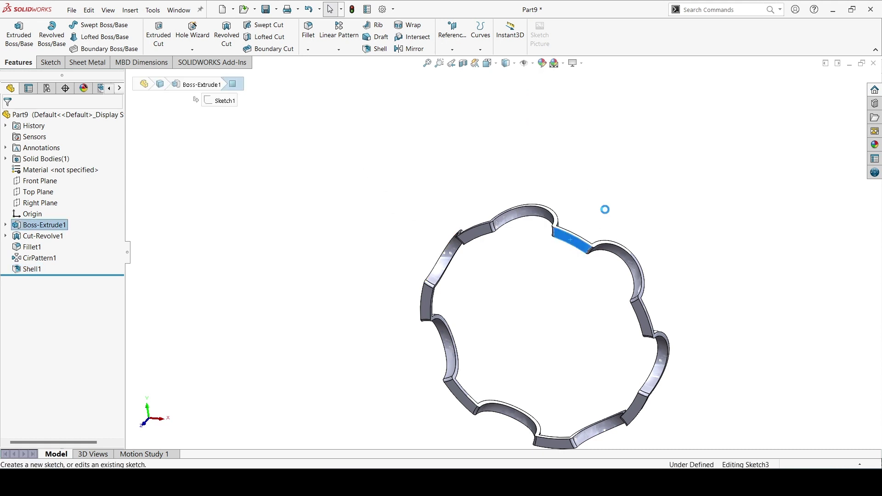
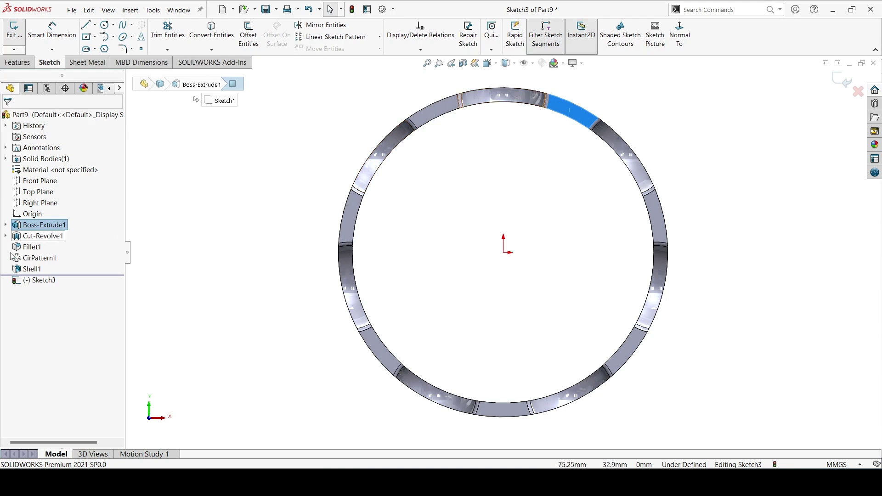
Step: Show the Sketch2 revolve profile under Cut-Revolve1
{"action": "left_click", "coordinate": [5, 236]}
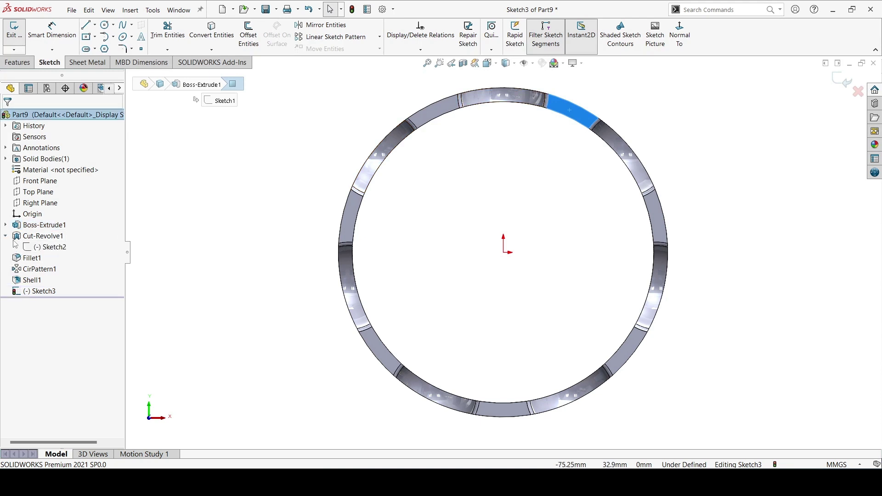
{"action": "left_click", "coordinate": [27, 248]}
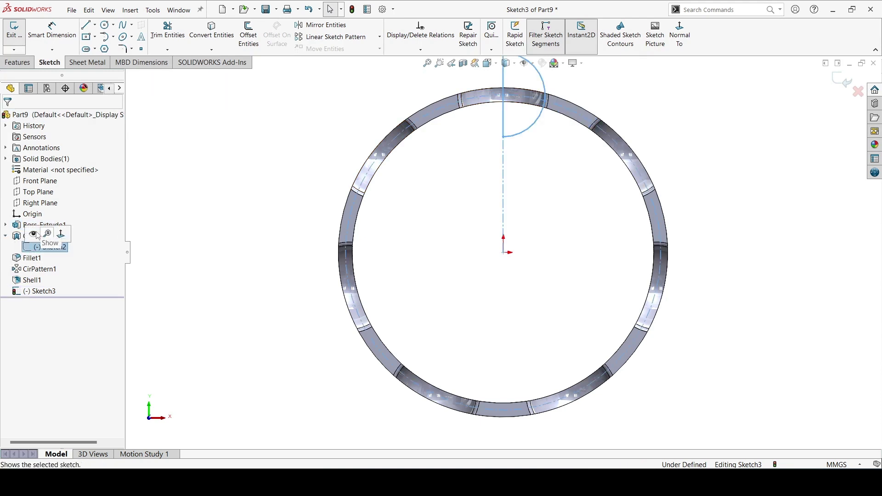
{"action": "left_click", "coordinate": [33, 235]}
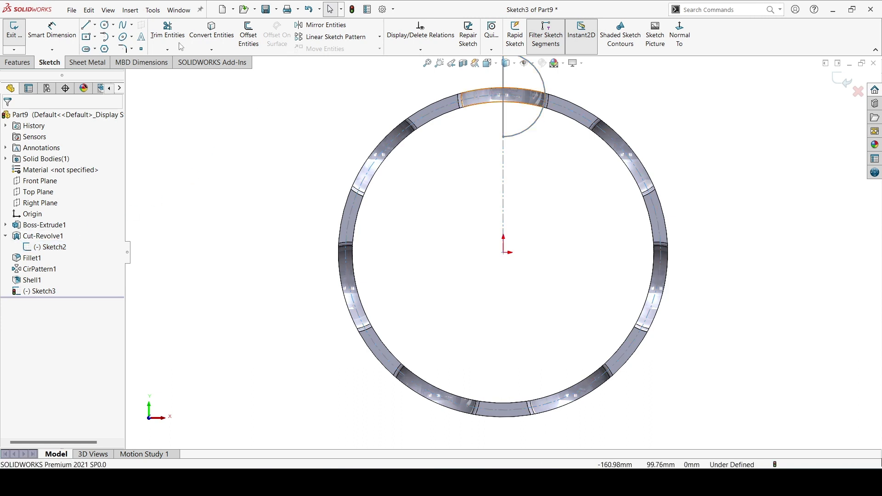
Step: Draw a construction centerline from the origin out to the ring's rim
{"action": "left_click", "coordinate": [86, 25]}
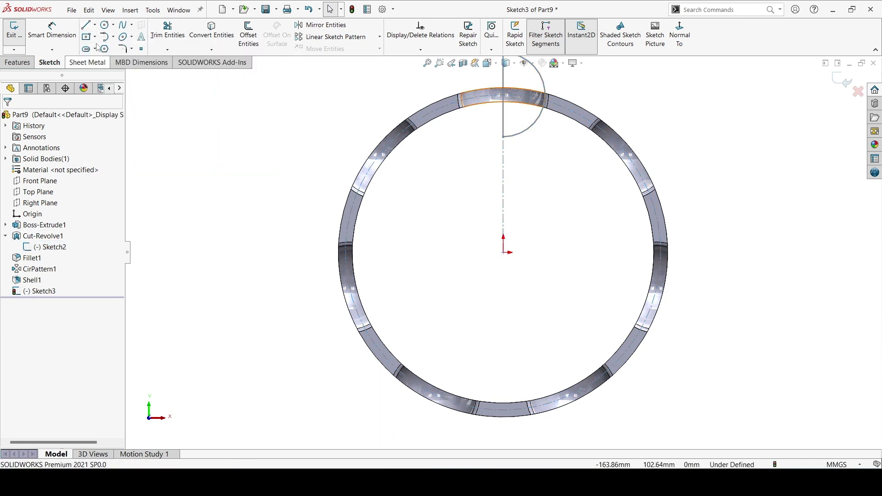
{"action": "left_click", "coordinate": [95, 25]}
{"action": "left_click", "coordinate": [111, 48]}
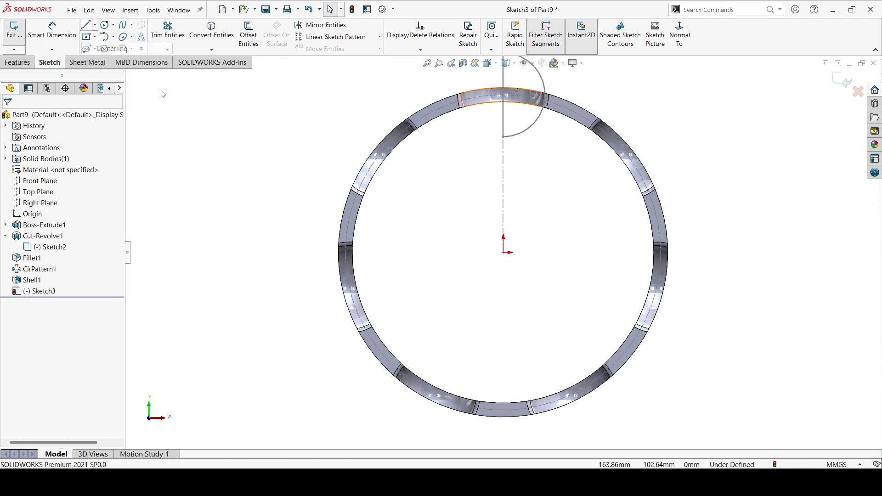
{"action": "left_click", "coordinate": [504, 252]}
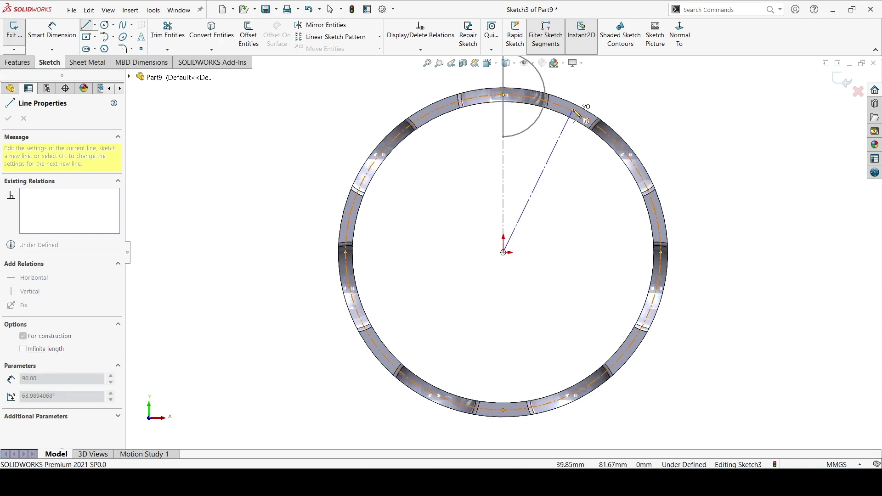
{"action": "left_click", "coordinate": [575, 112]}
{"action": "right_click", "coordinate": [601, 94]}
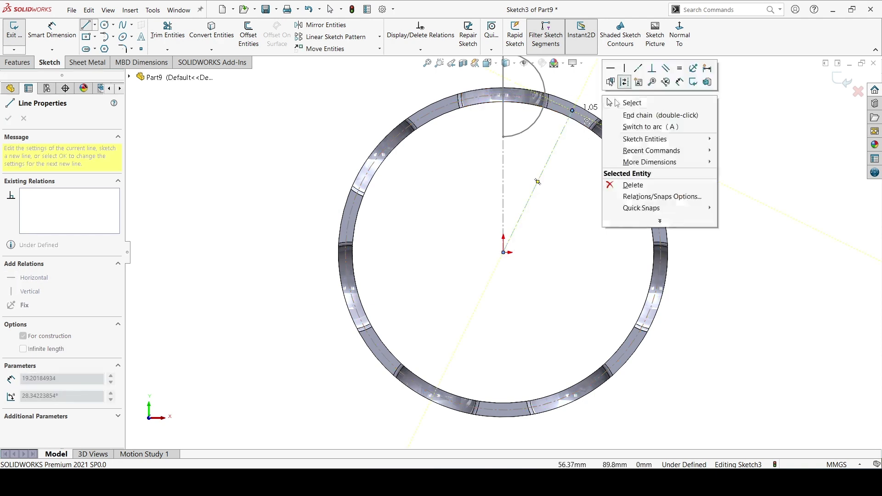
{"action": "left_click", "coordinate": [617, 101]}
{"action": "key", "text": "Escape"}
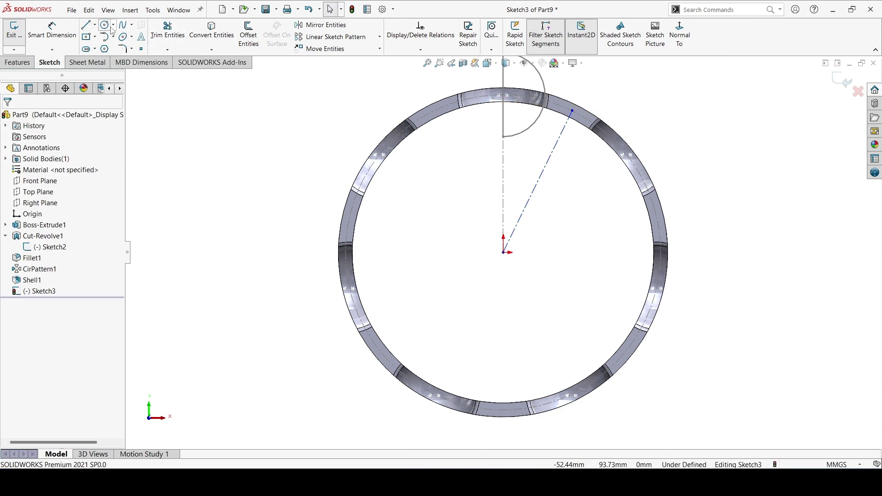
Step: Draw a small circle centred on the centerline's endpoint at the ring rim
{"action": "left_click", "coordinate": [107, 26]}
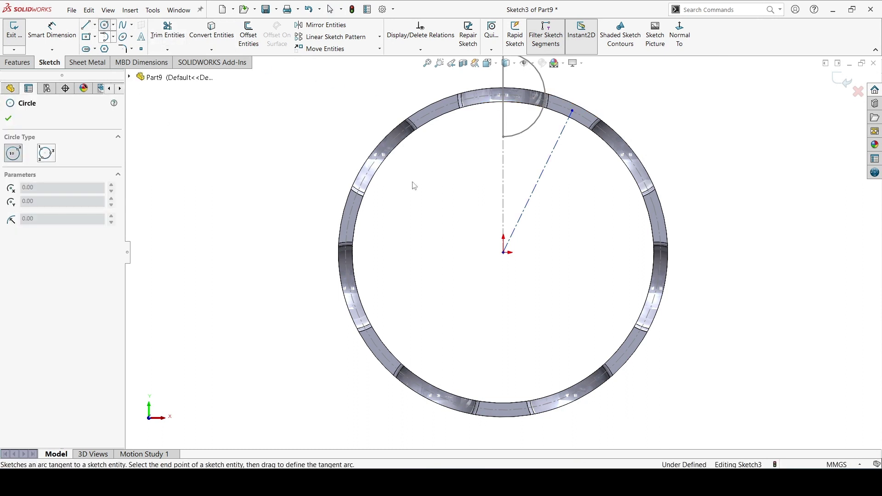
{"action": "left_click", "coordinate": [572, 110]}
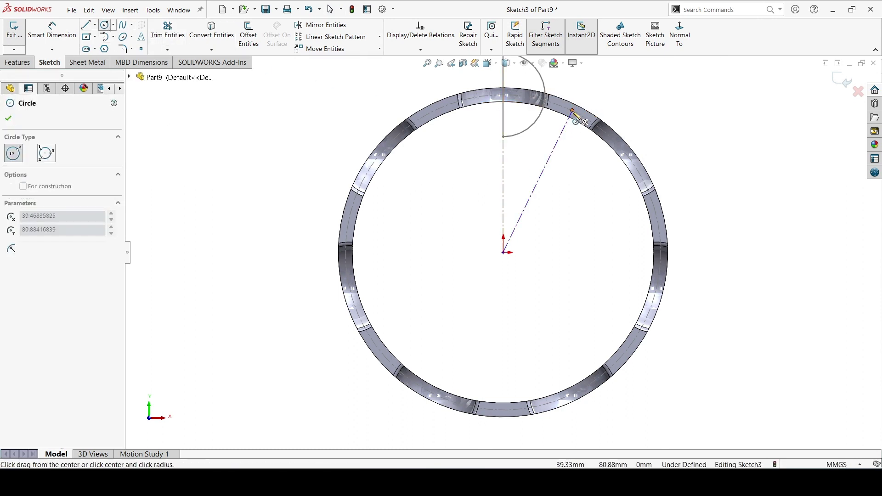
{"action": "left_click", "coordinate": [581, 121]}
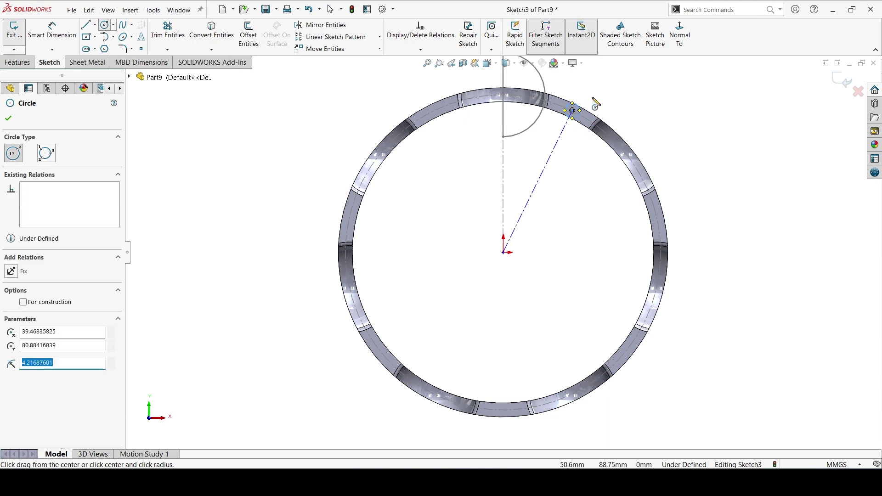
{"action": "scroll", "coordinate": [595, 103], "scroll_direction": "down", "scroll_amount": 3}
{"action": "scroll", "coordinate": [596, 103], "scroll_direction": "down", "scroll_amount": 2}
Step: Dimension the small circle's diameter to 4 mm
{"action": "left_click", "coordinate": [54, 43]}
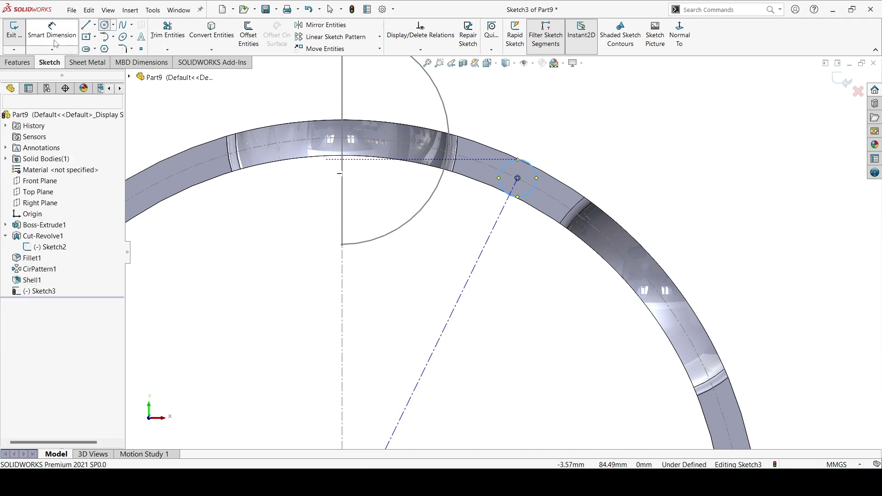
{"action": "left_click", "coordinate": [508, 164]}
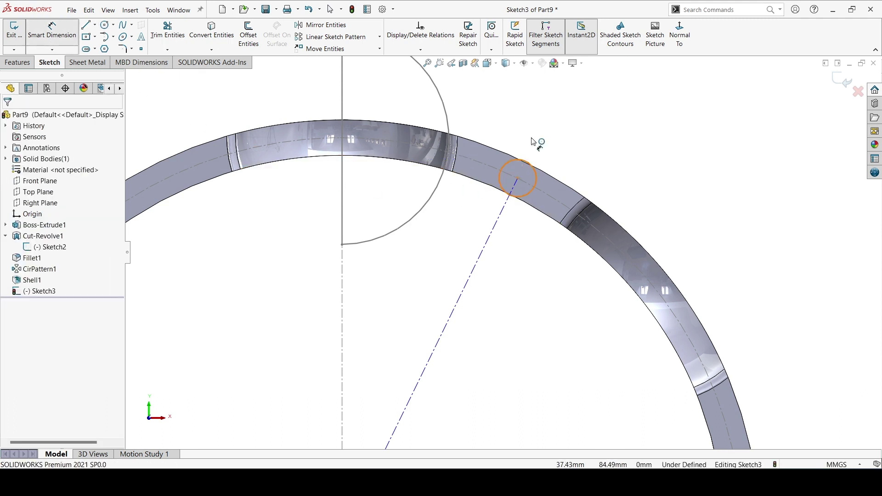
{"action": "key", "text": "Escape"}
{"action": "left_click", "coordinate": [508, 163]}
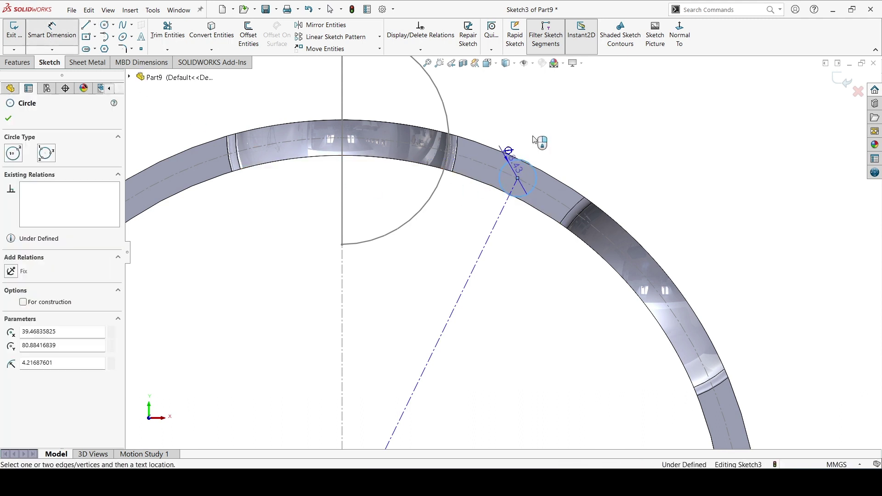
{"action": "left_click", "coordinate": [529, 139]}
{"action": "left_click", "coordinate": [529, 139]}
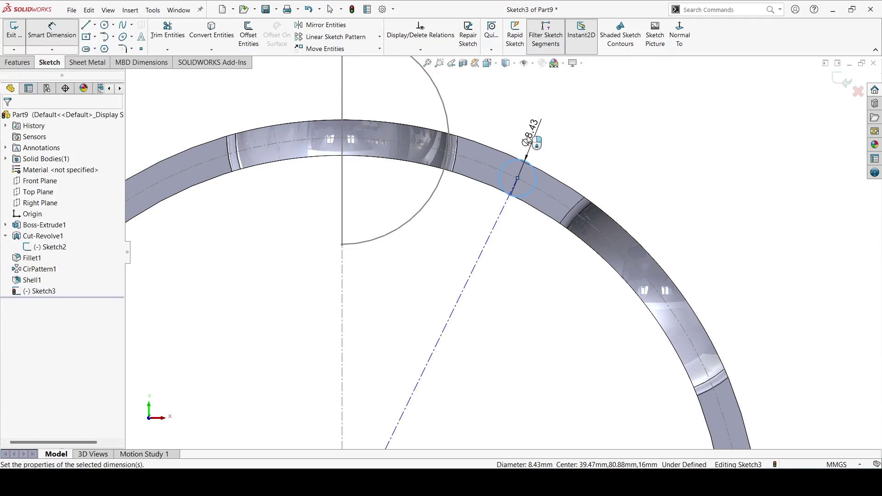
{"action": "key", "text": "Return"}
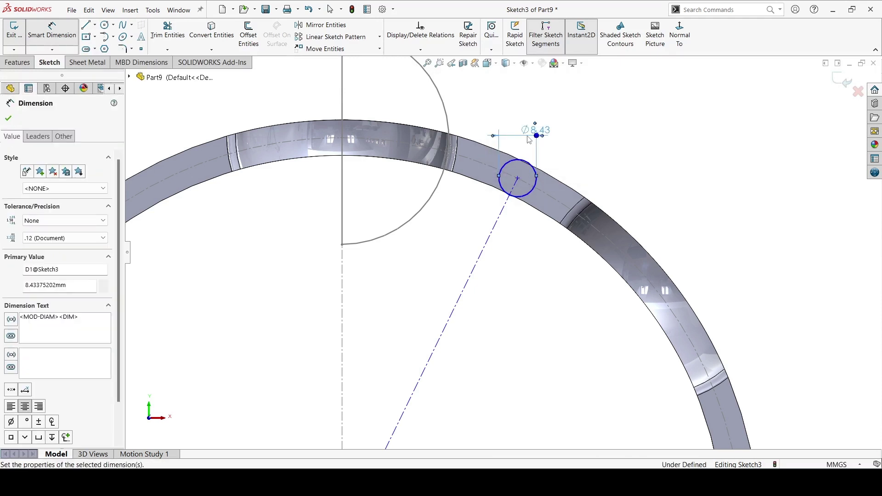
{"action": "left_click", "coordinate": [8, 118]}
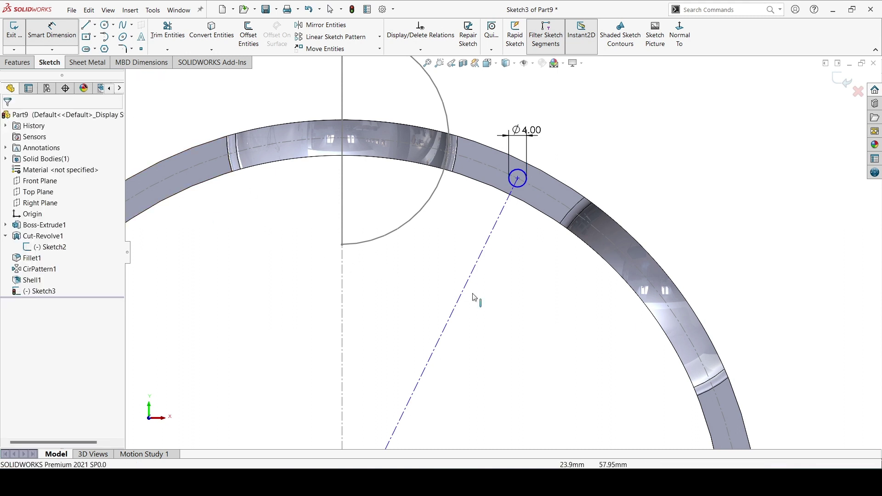
{"action": "key", "text": "Escape"}
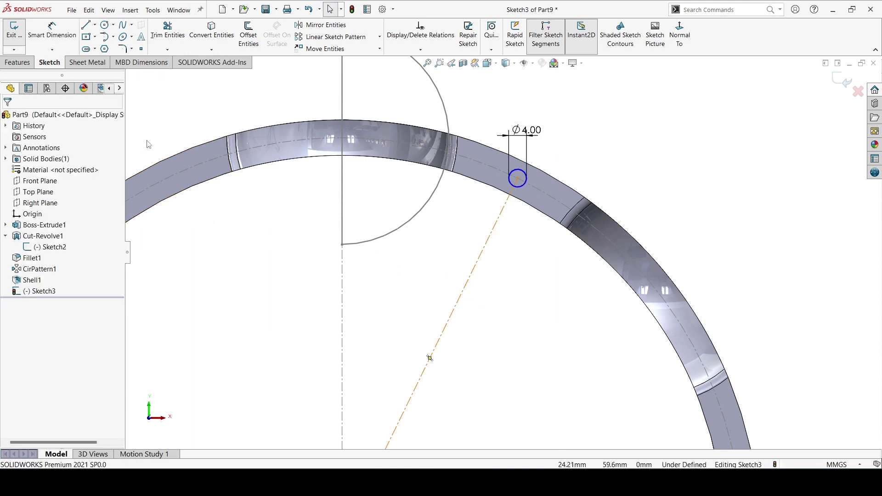
Step: Dimension the angle between the inclined and vertical centerlines as 360/14 (25.71°)
{"action": "right_click_drag", "start_coordinate": [178, 179], "coordinate": [178, 143]}
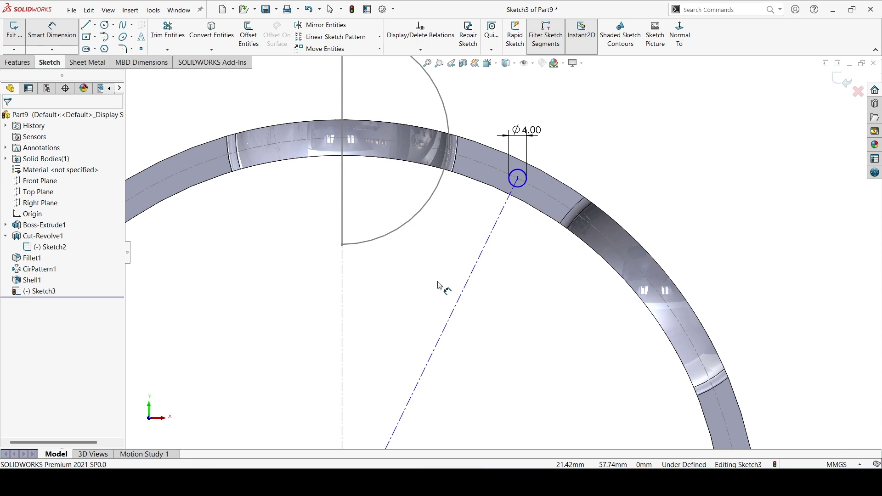
{"action": "scroll", "coordinate": [438, 285], "scroll_direction": "up", "scroll_amount": 3}
{"action": "left_click", "coordinate": [512, 202]}
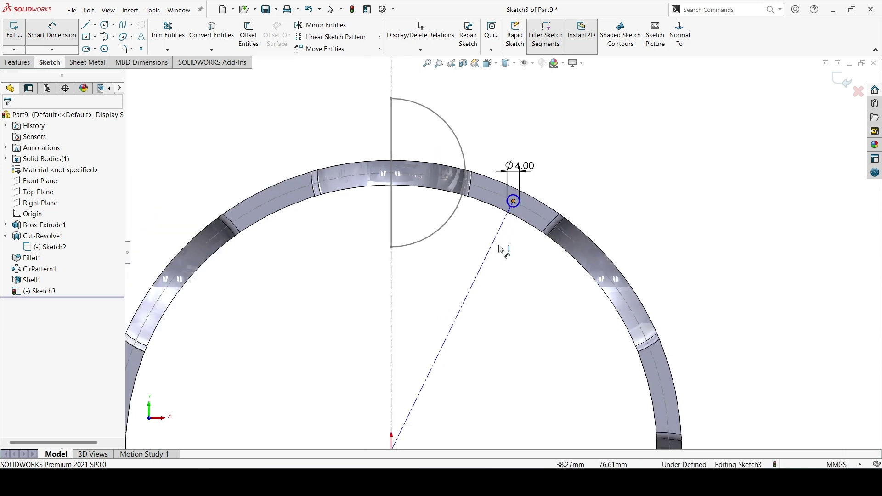
{"action": "left_click", "coordinate": [474, 277]}
{"action": "left_click_drag", "start_coordinate": [430, 281], "coordinate": [393, 274]}
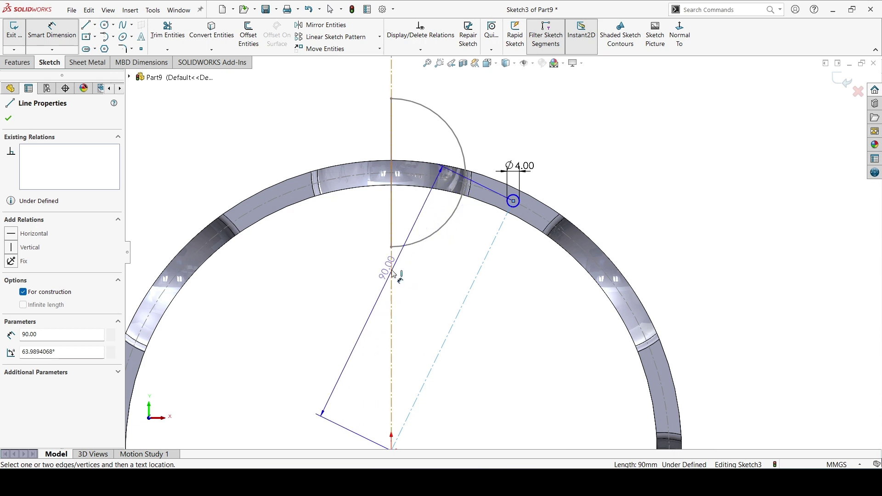
{"action": "left_click", "coordinate": [392, 273]}
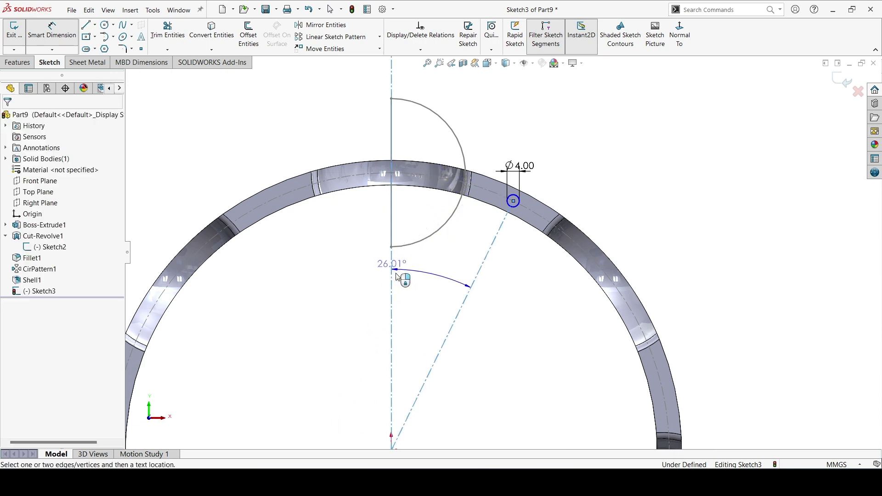
{"action": "left_click", "coordinate": [423, 276]}
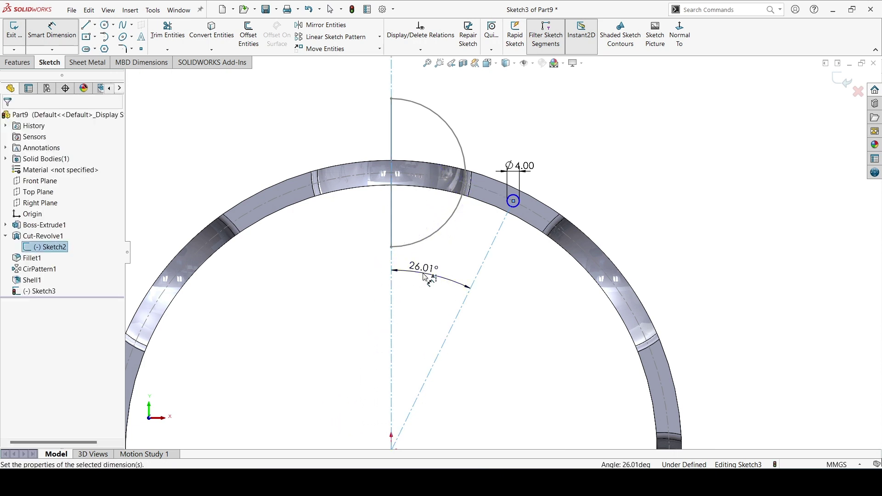
{"action": "type", "text": "360"}
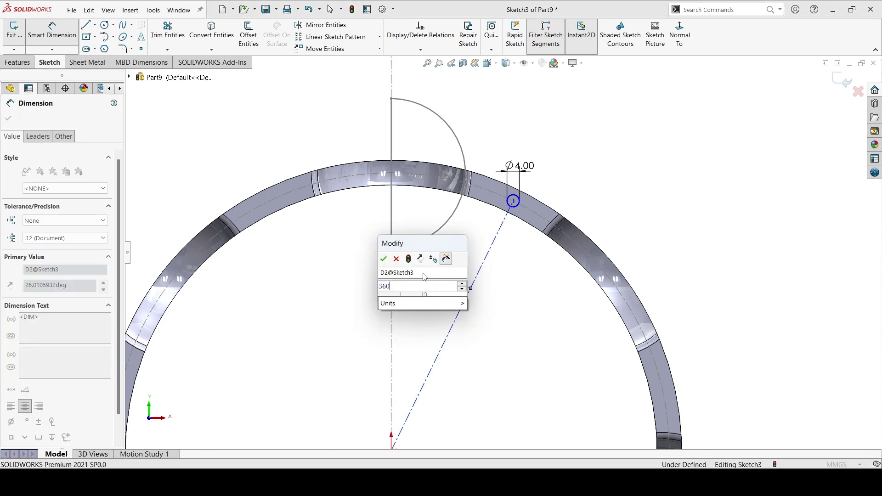
{"action": "type", "text": "/14"}
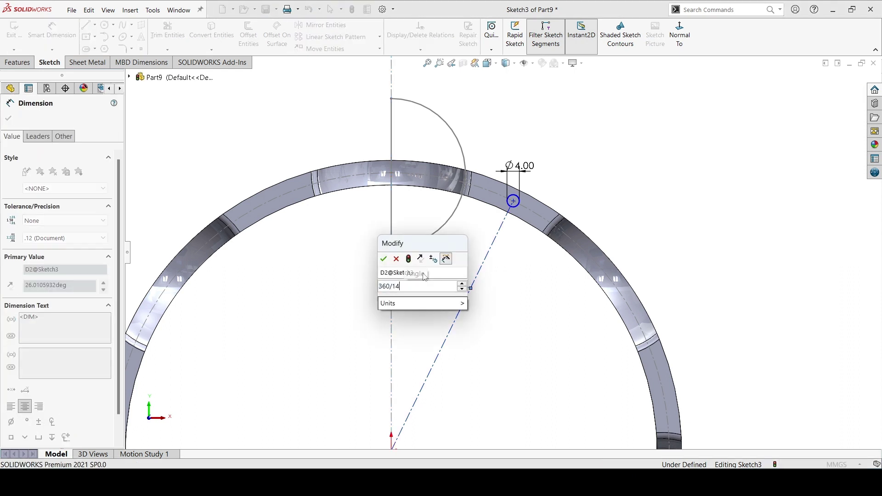
{"action": "left_click", "coordinate": [384, 259]}
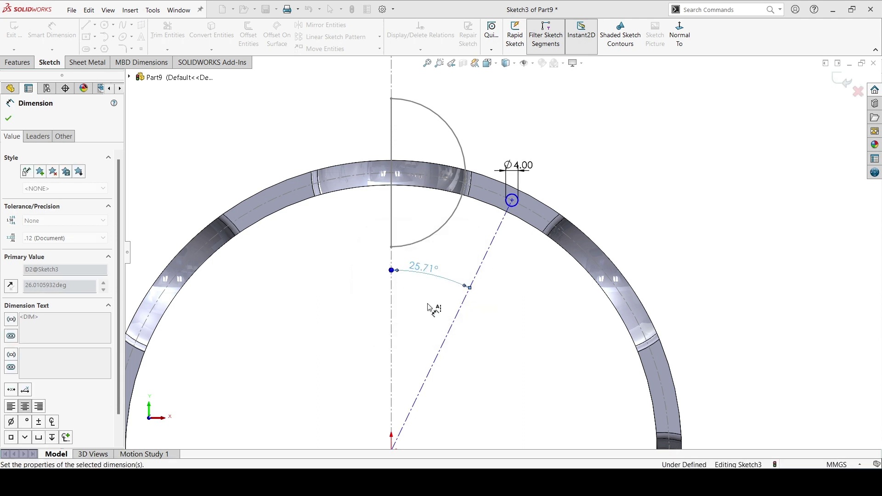
{"action": "key", "text": "z"}
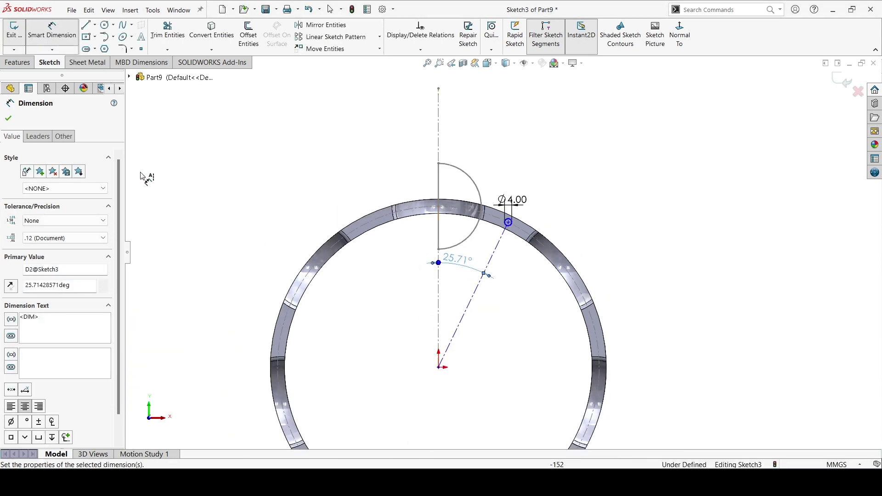
{"action": "left_click", "coordinate": [9, 119]}
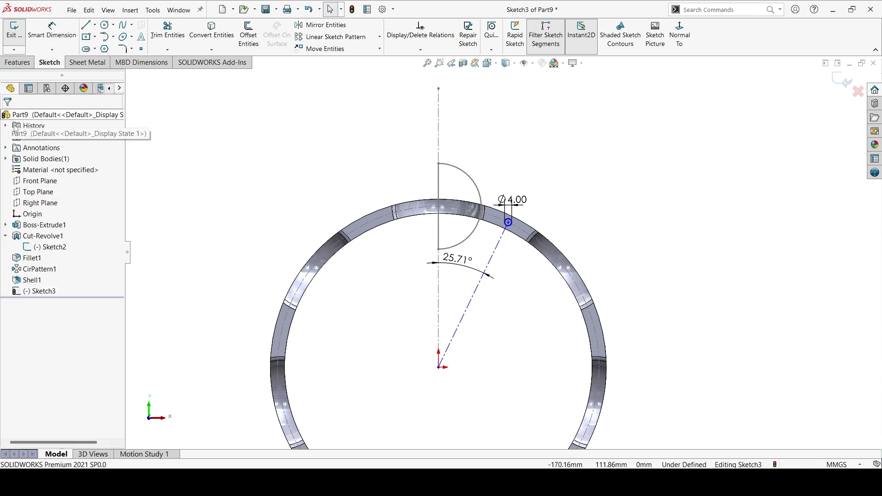
{"action": "key", "text": "d"}
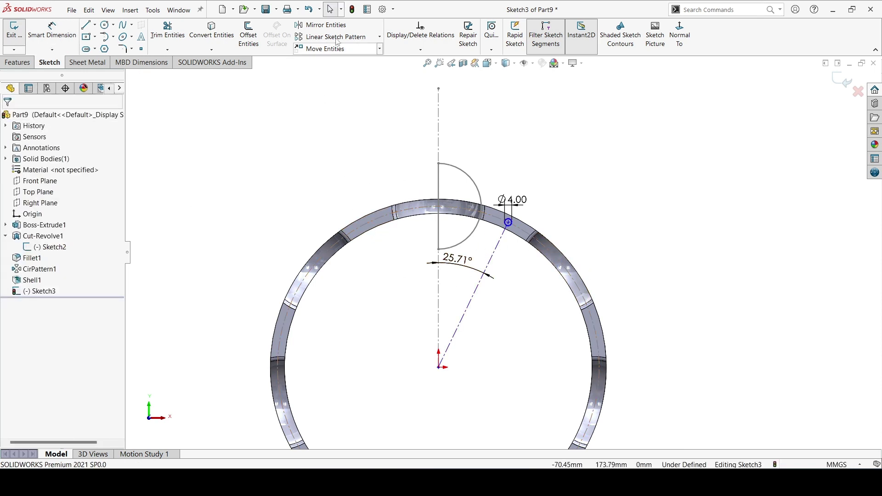
Step: Circular-pattern the 4 mm circle into 7 instances evenly spaced over 360°
{"action": "left_click", "coordinate": [379, 37]}
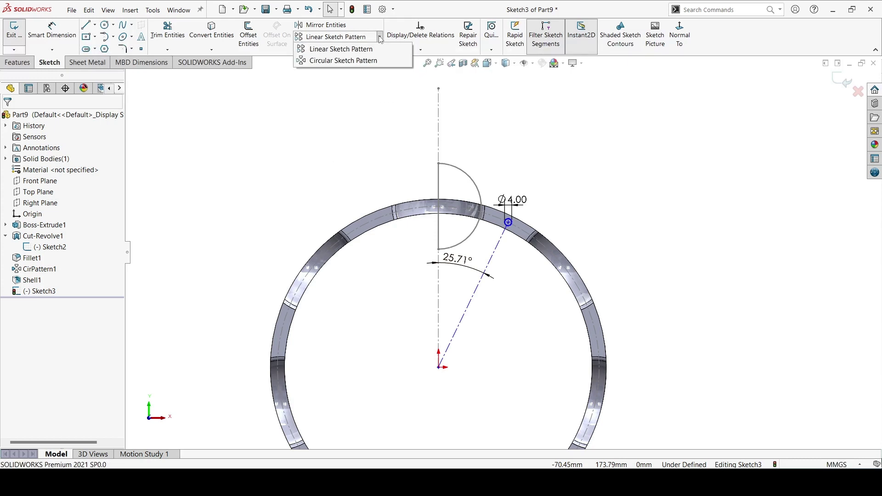
{"action": "left_click", "coordinate": [359, 61]}
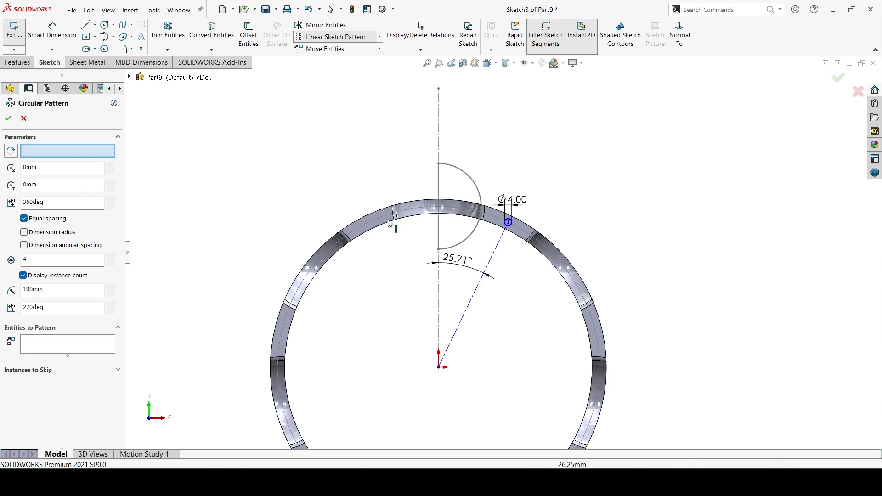
{"action": "scroll", "coordinate": [516, 229], "scroll_direction": "down", "scroll_amount": 5}
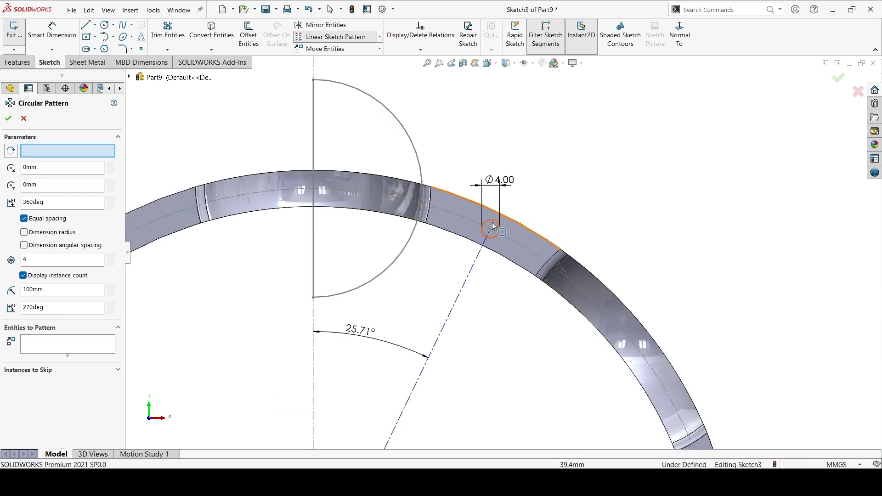
{"action": "left_click", "coordinate": [492, 225]}
{"action": "scroll", "coordinate": [504, 301], "scroll_direction": "up", "scroll_amount": 3}
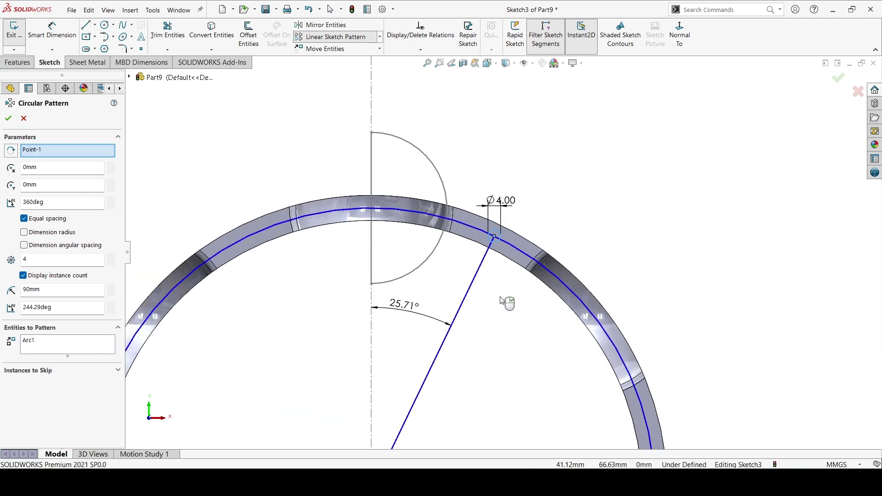
{"action": "scroll", "coordinate": [502, 302], "scroll_direction": "up", "scroll_amount": 2}
{"action": "scroll", "coordinate": [374, 394], "scroll_direction": "up", "scroll_amount": 2}
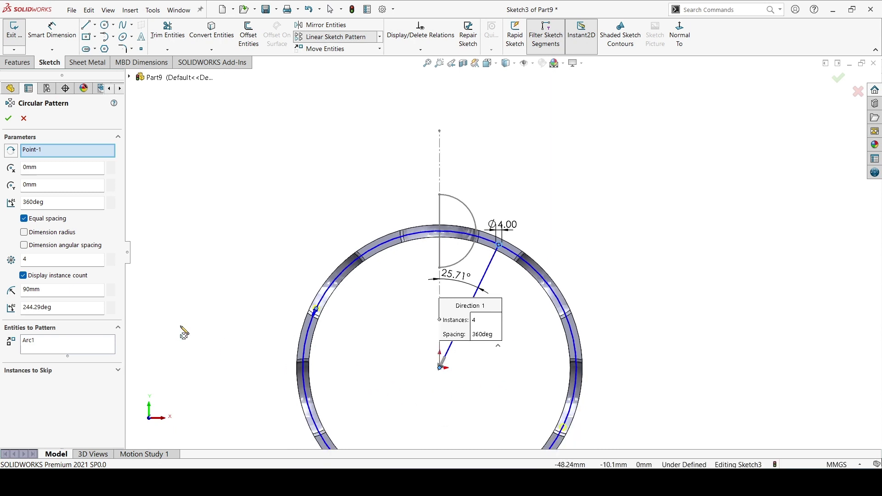
{"action": "left_click", "coordinate": [38, 260]}
{"action": "type", "text": "7"}
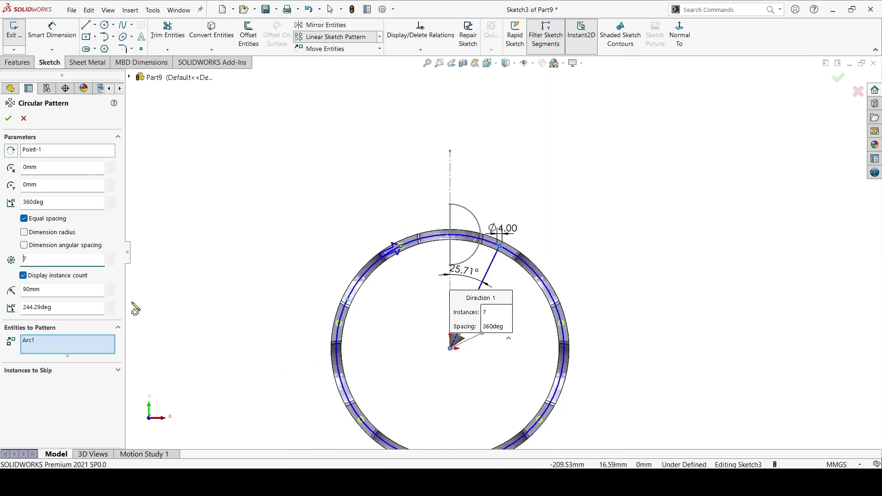
{"action": "left_click", "coordinate": [9, 120]}
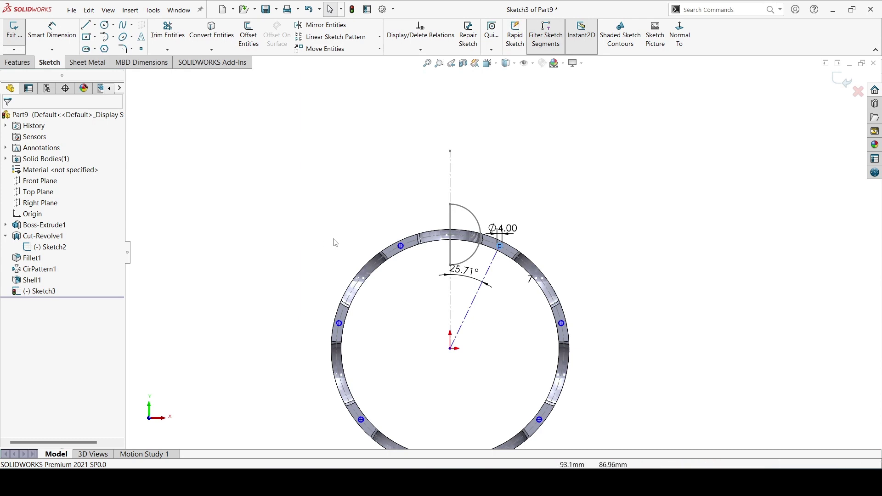
Step: Make a Through All extruded cut from the patterned circles
{"action": "left_click", "coordinate": [18, 62]}
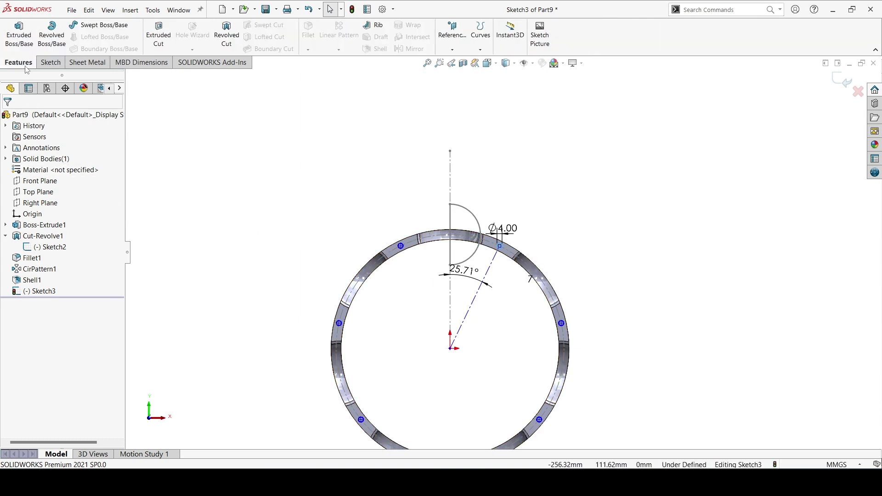
{"action": "left_click", "coordinate": [166, 54]}
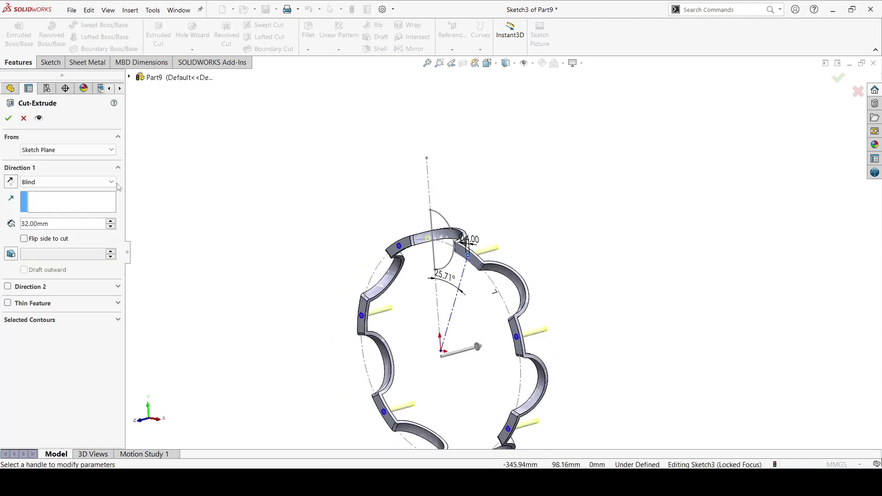
{"action": "left_click", "coordinate": [74, 182]}
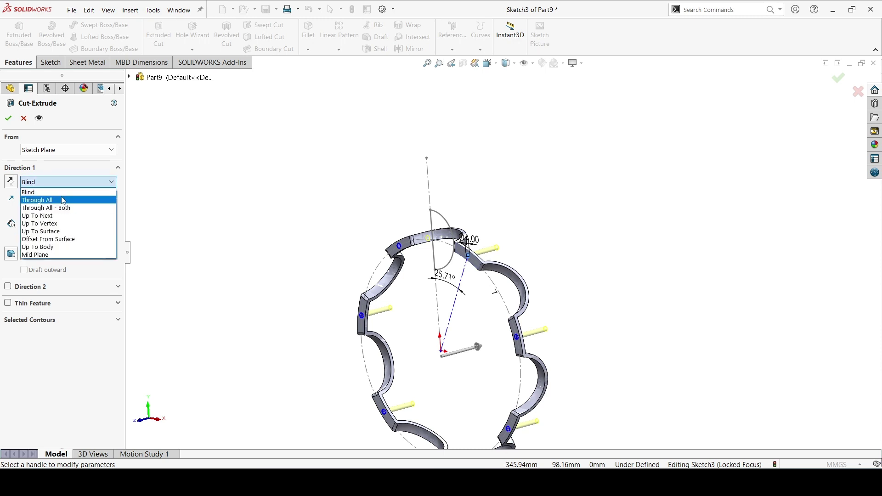
{"action": "left_click", "coordinate": [62, 201]}
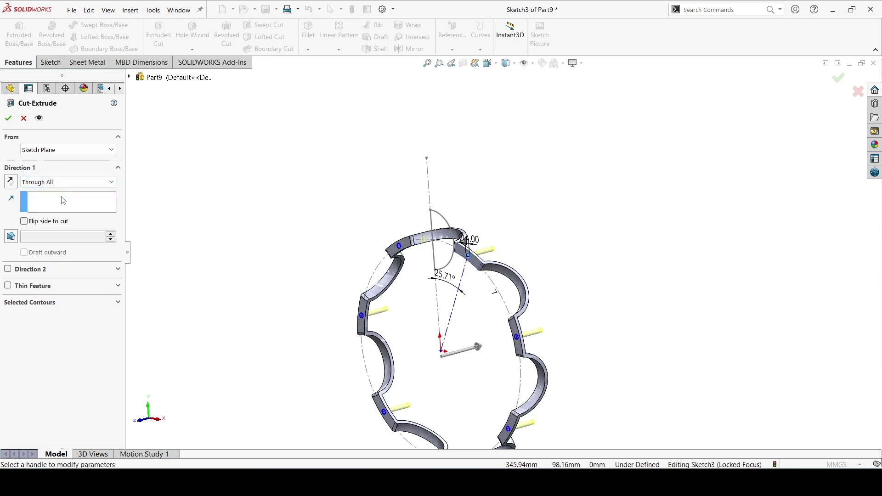
{"action": "left_click", "coordinate": [10, 118]}
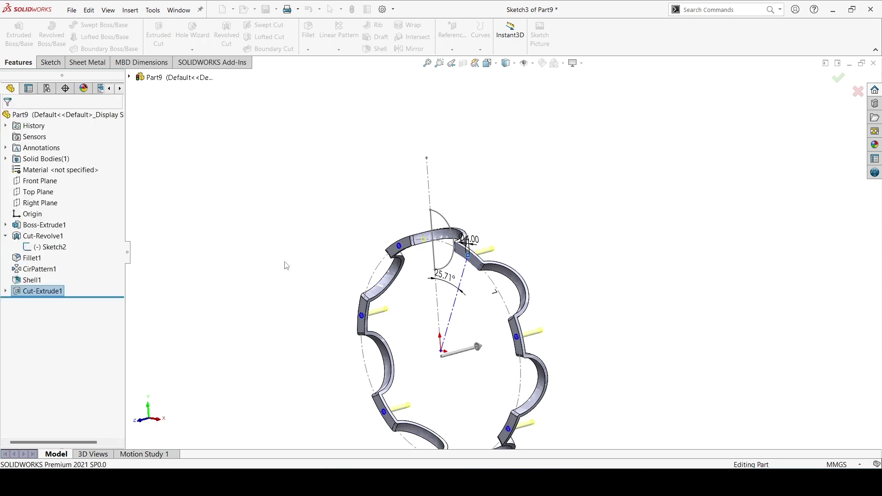
Step: Hide Sketch2 and view the ring from the side
{"action": "middle_click_drag", "start_coordinate": [295, 272], "coordinate": [316, 253]}
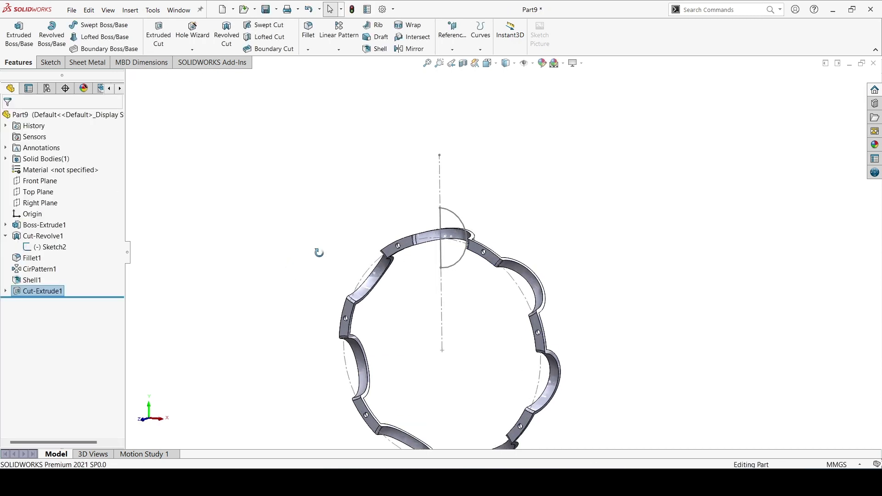
{"action": "left_click", "coordinate": [29, 251]}
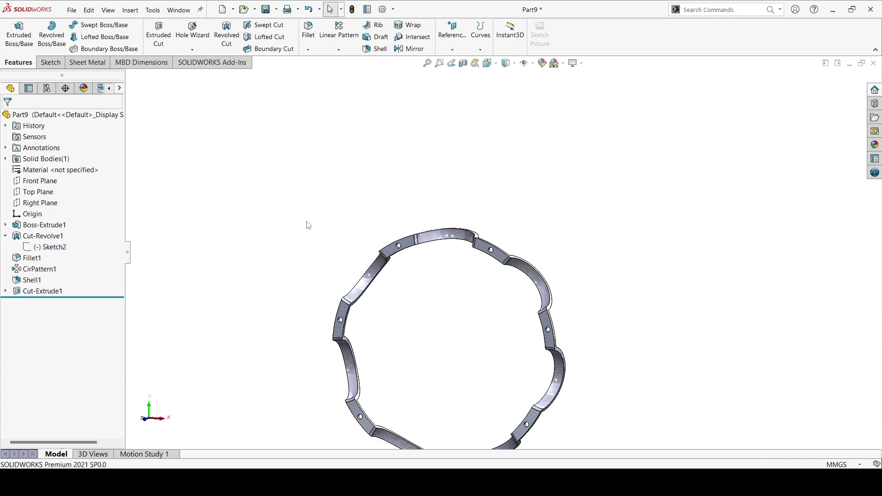
{"action": "key", "text": "ctrl+3"}
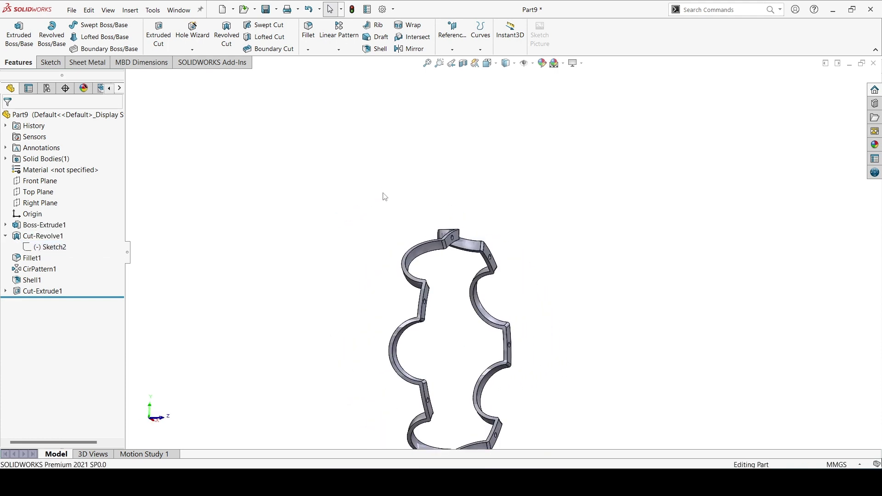
Step: Switch to isometric view and save the part as 'cagr'
{"action": "key", "text": "ctrl+7"}
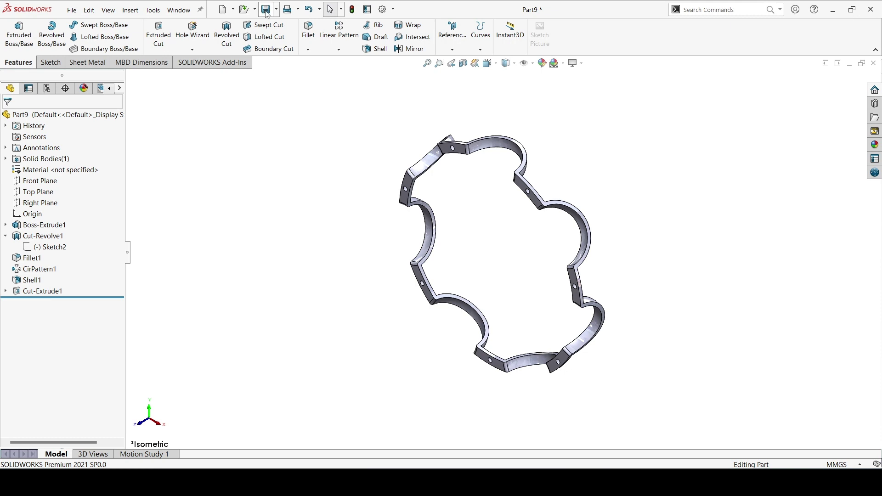
{"action": "key", "text": "ctrl+s"}
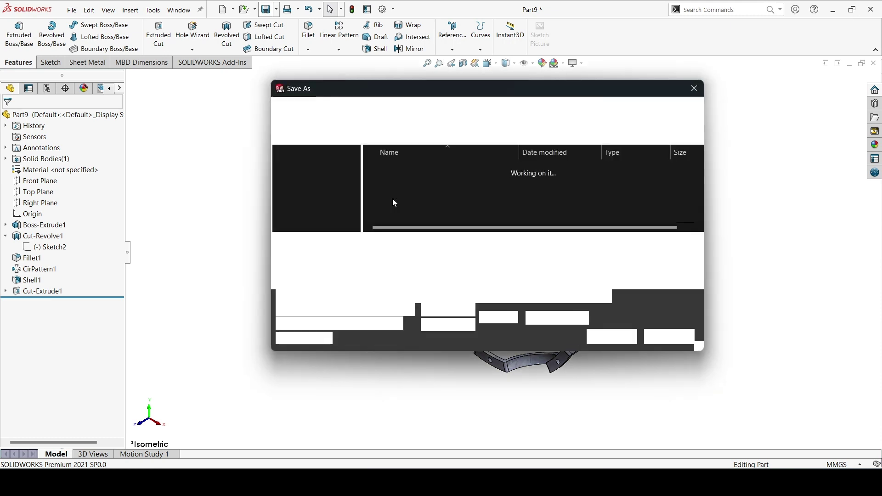
{"action": "type", "text": "cagr"}
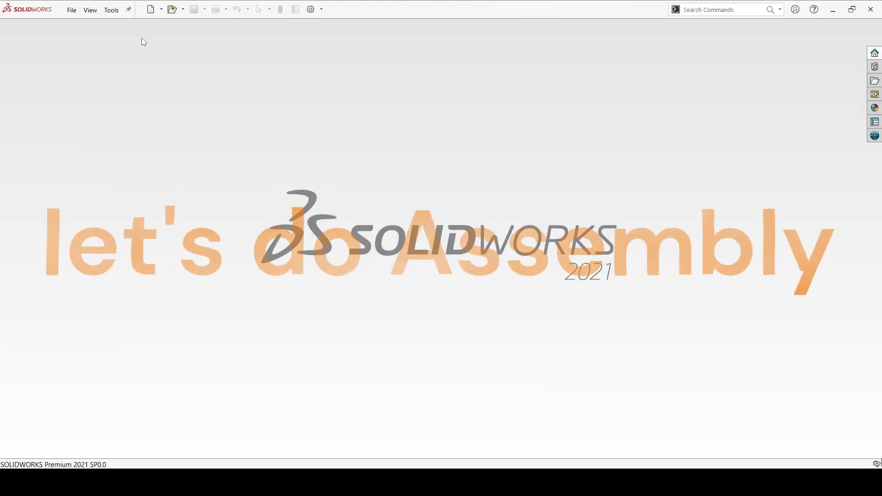
Step: Create a new Assembly document, Assem1, from the New dialog
{"action": "left_click", "coordinate": [154, 11]}
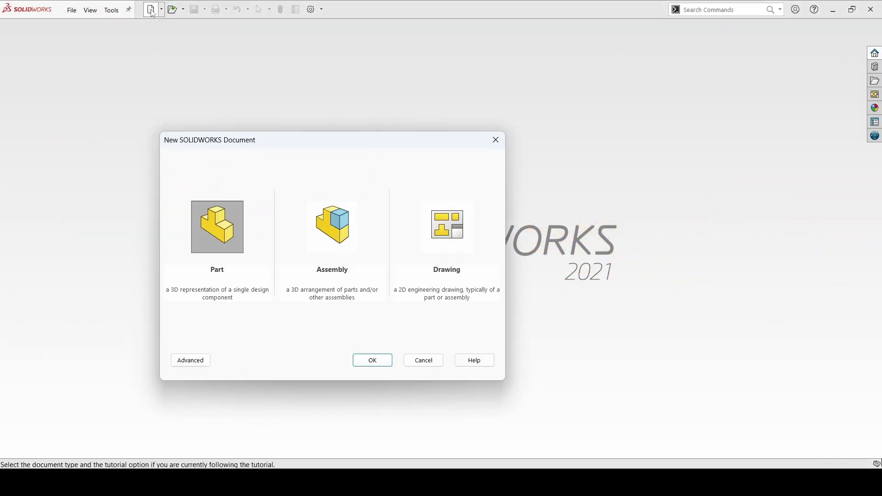
{"action": "left_click", "coordinate": [312, 221]}
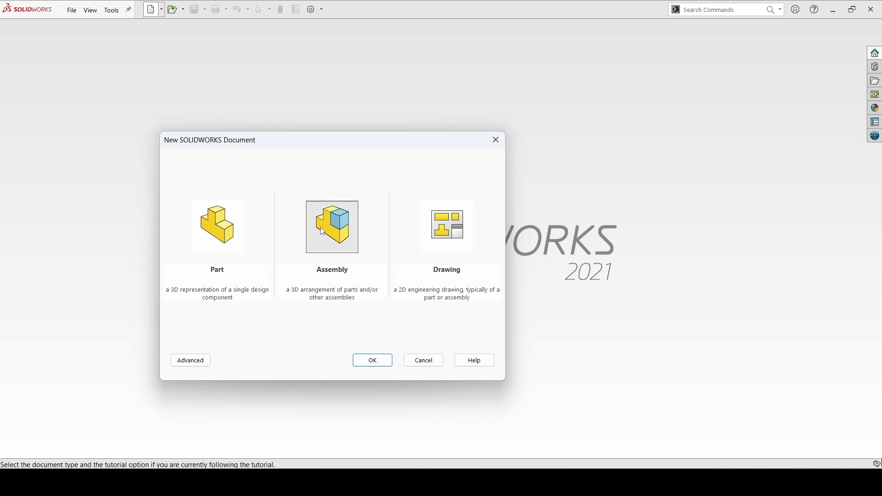
{"action": "left_click", "coordinate": [373, 361]}
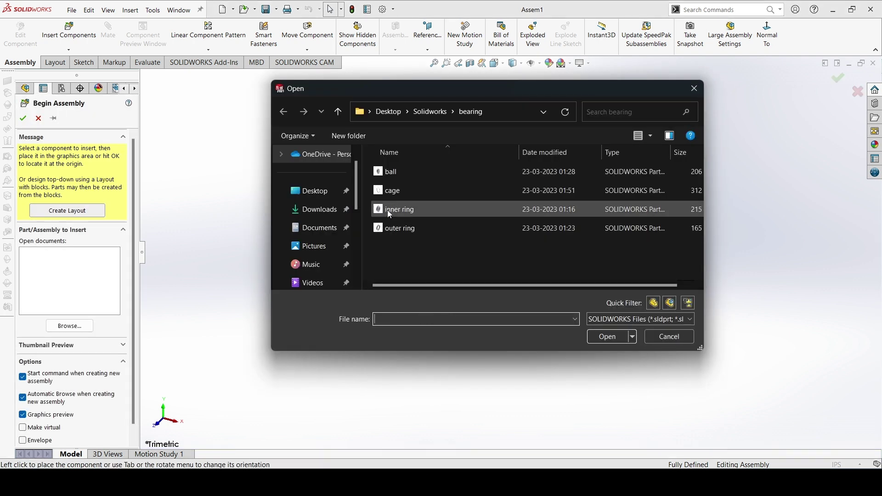
Step: Select the outer ring, inner ring, cage and ball part files and open them
{"action": "left_click", "coordinate": [392, 230]}
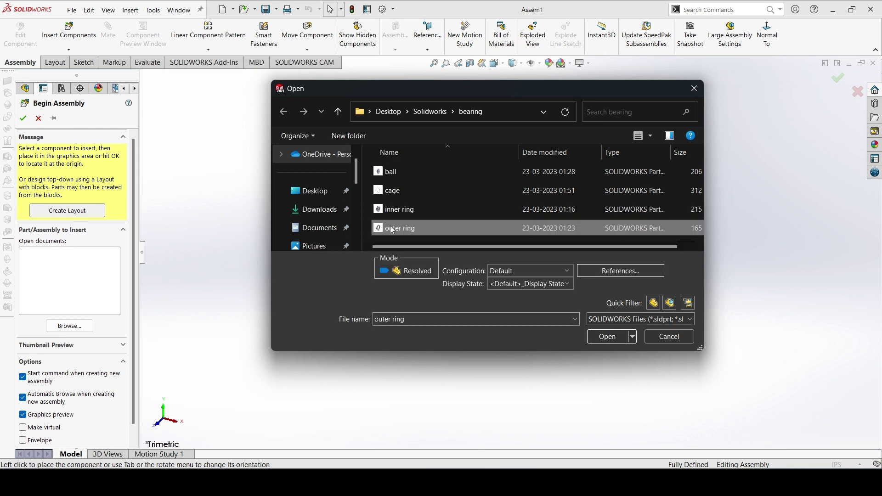
{"action": "left_click", "coordinate": [416, 213], "text": "ctrl"}
{"action": "left_click", "coordinate": [407, 188], "text": "ctrl"}
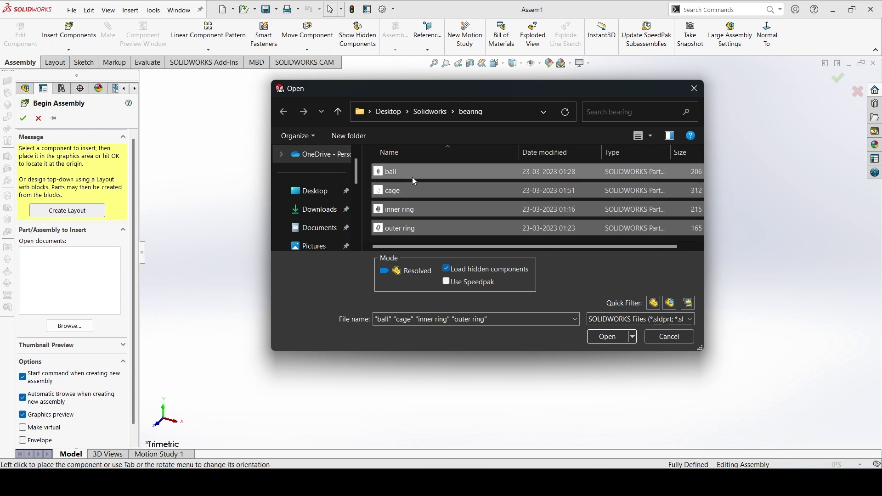
{"action": "left_click", "coordinate": [595, 336]}
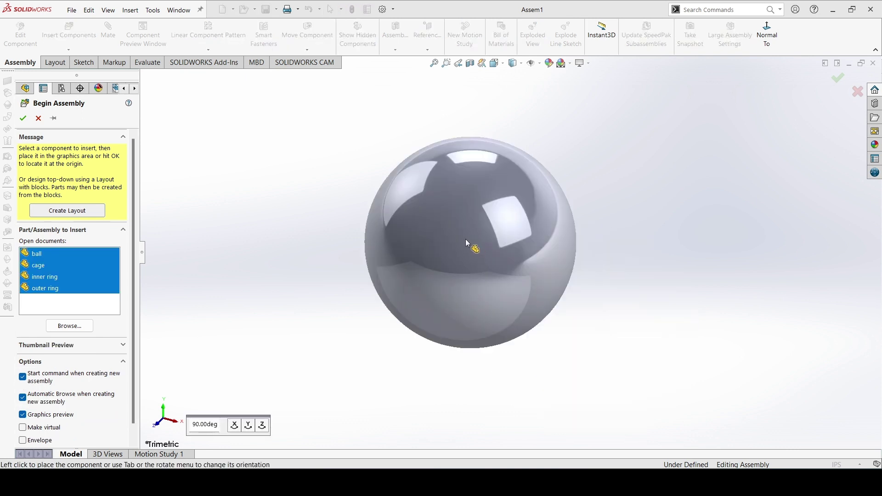
Step: Place the ball, cage, inner ring and outer ring in the graphics area
{"action": "left_click", "coordinate": [607, 212]}
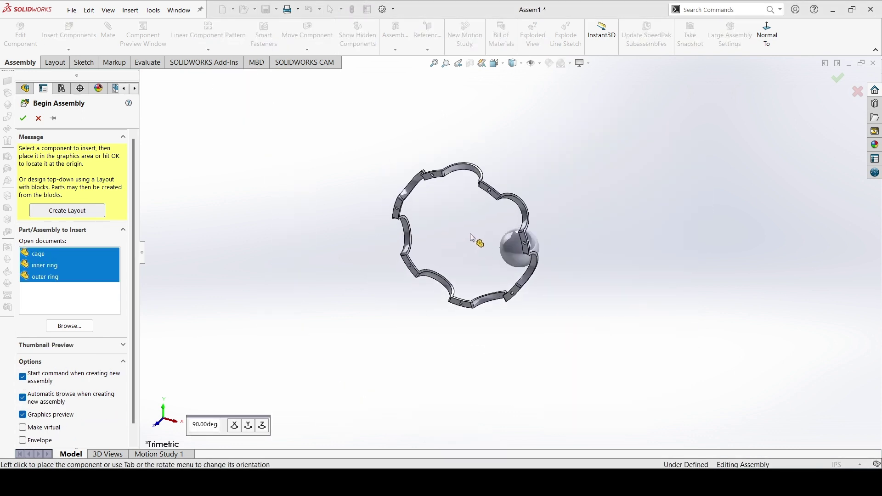
{"action": "left_click", "coordinate": [497, 231]}
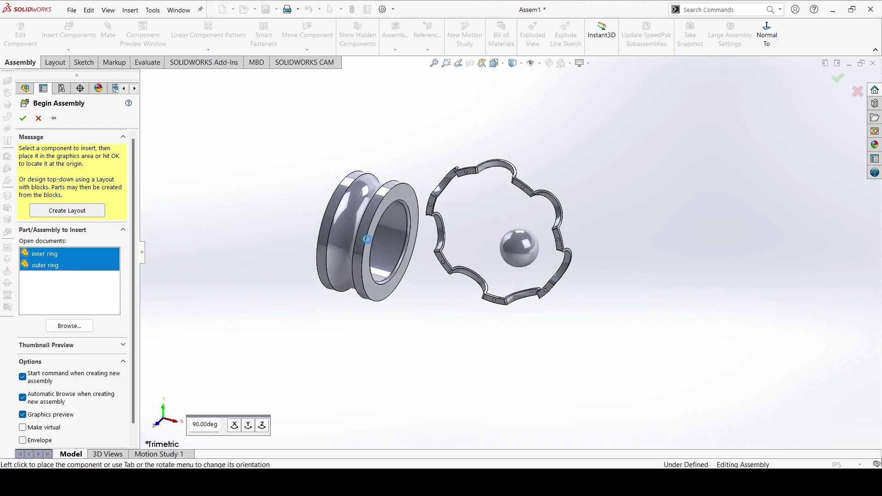
{"action": "left_click", "coordinate": [368, 236]}
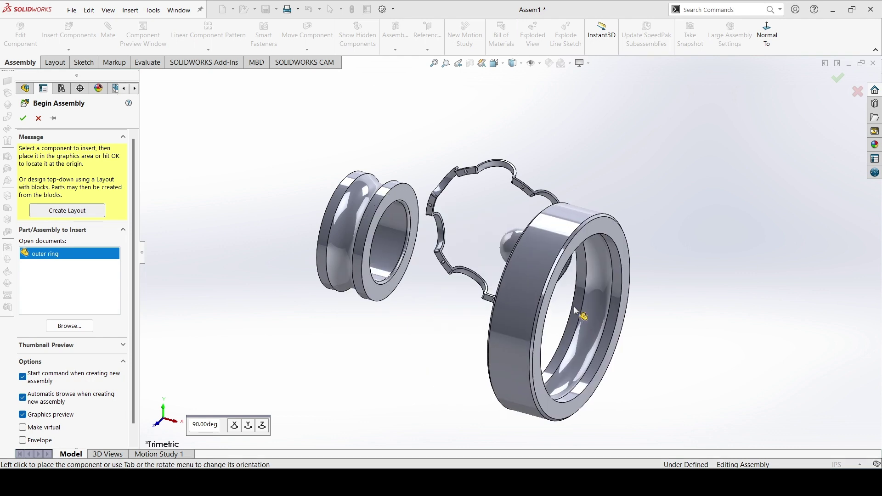
{"action": "left_click", "coordinate": [601, 303]}
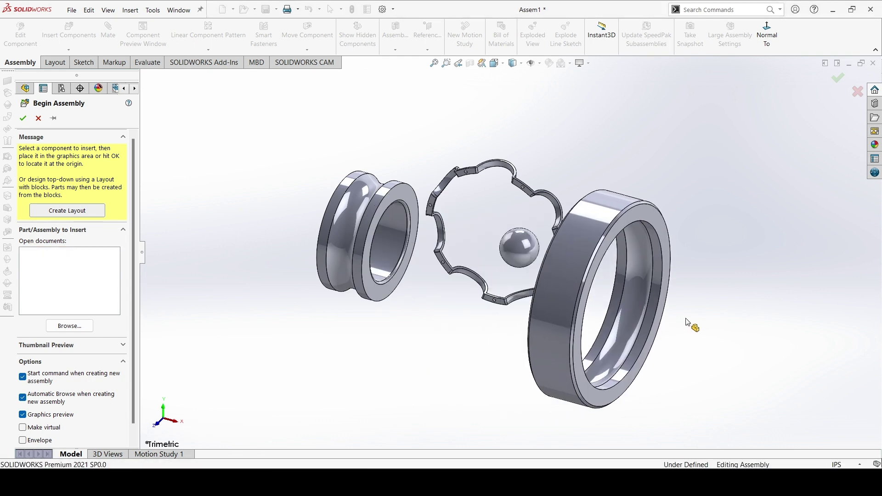
{"action": "left_click", "coordinate": [843, 463]}
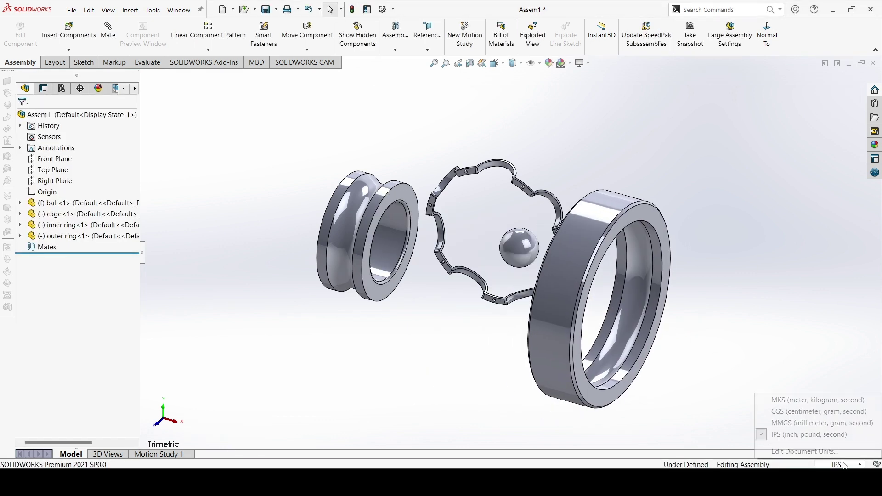
Step: Set document units to MMGS and drag the outer ring, inner ring and cage apart
{"action": "left_click", "coordinate": [839, 426]}
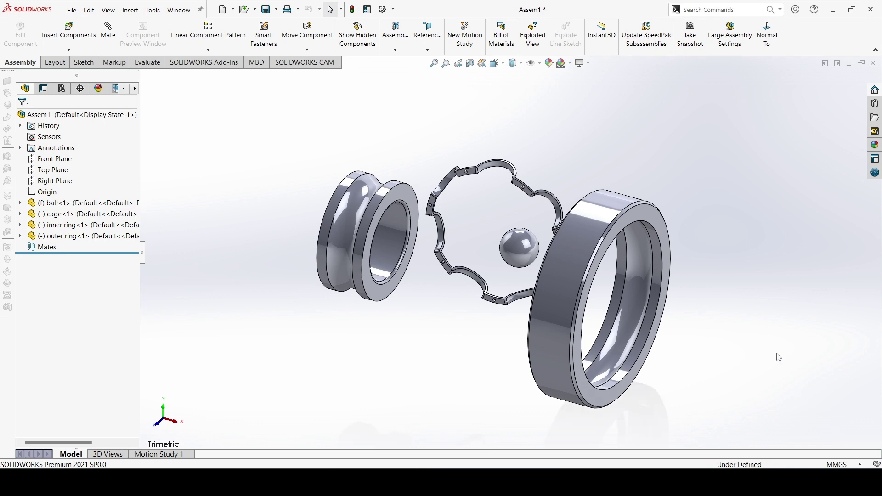
{"action": "left_click_drag", "start_coordinate": [561, 318], "coordinate": [591, 308]}
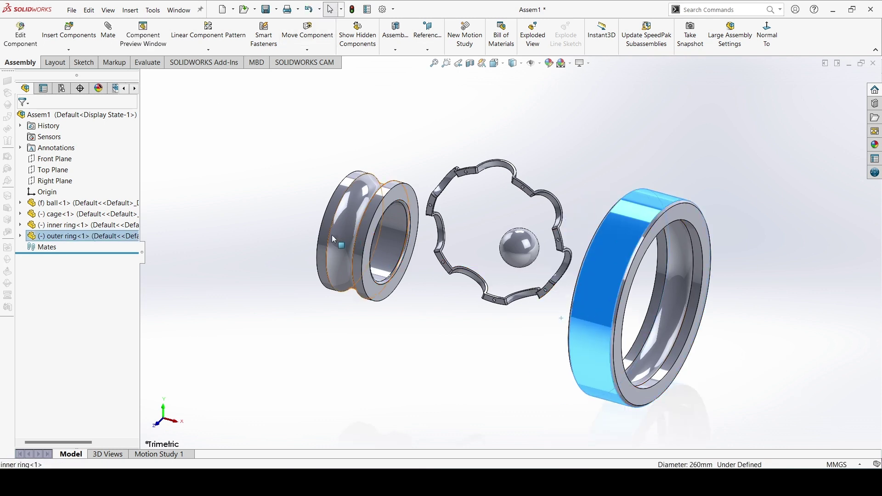
{"action": "left_click_drag", "start_coordinate": [332, 235], "coordinate": [290, 243]}
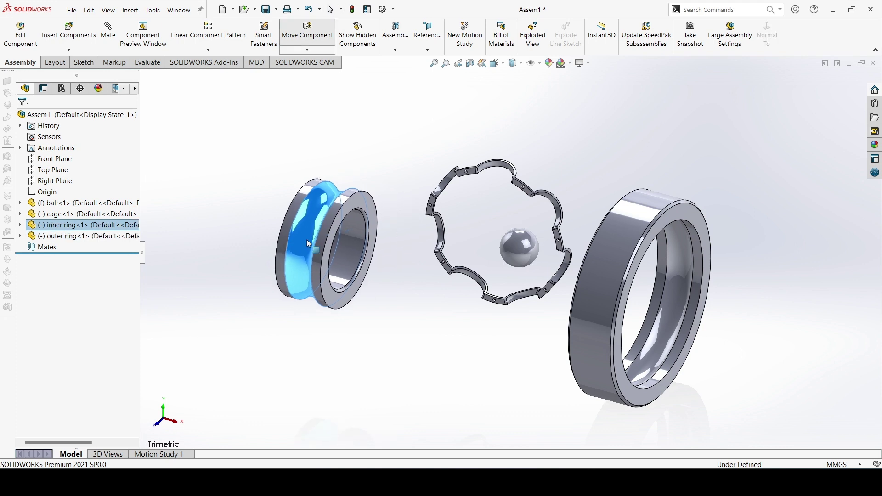
{"action": "left_click", "coordinate": [433, 261]}
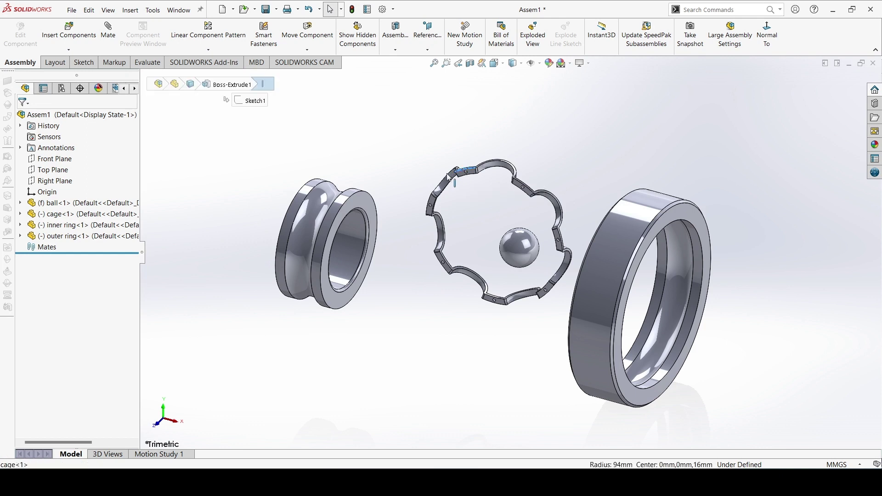
{"action": "left_click_drag", "start_coordinate": [459, 174], "coordinate": [437, 177]}
{"action": "left_click_drag", "start_coordinate": [513, 251], "coordinate": [478, 244]}
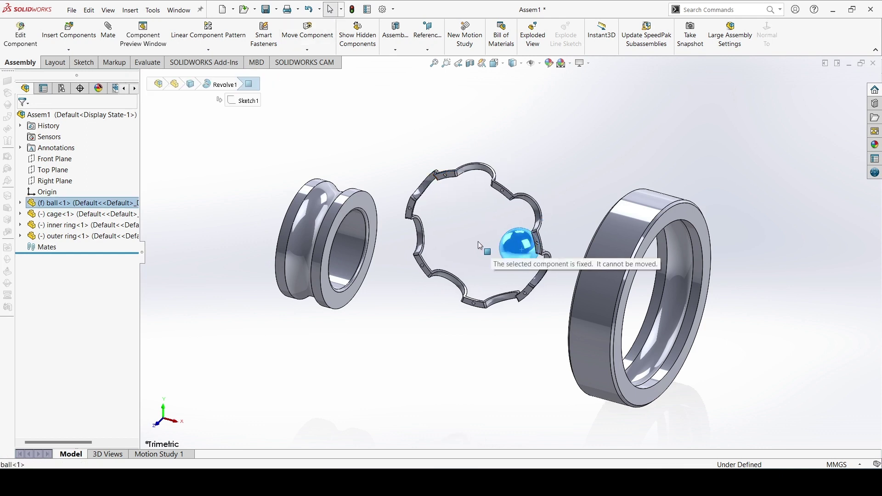
{"action": "key", "text": "Escape"}
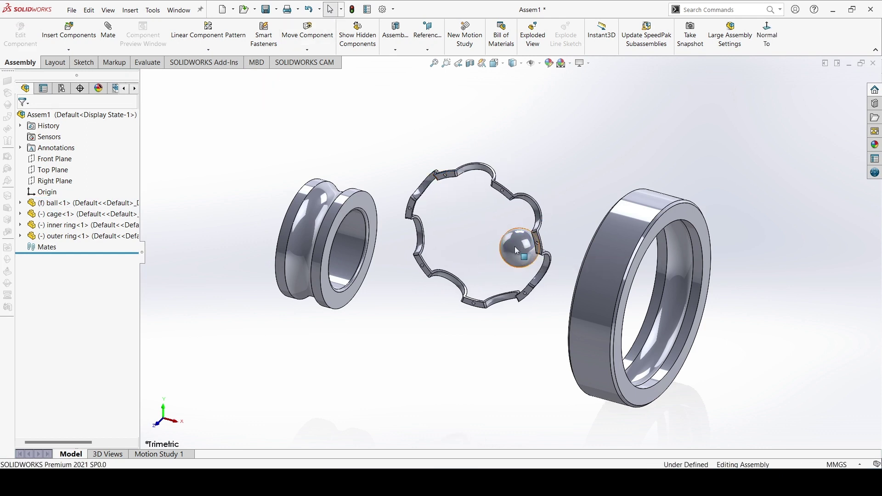
Step: Float the ball and drag it up and right, clear of the cage
{"action": "left_click", "coordinate": [516, 250]}
{"action": "right_click", "coordinate": [516, 250]}
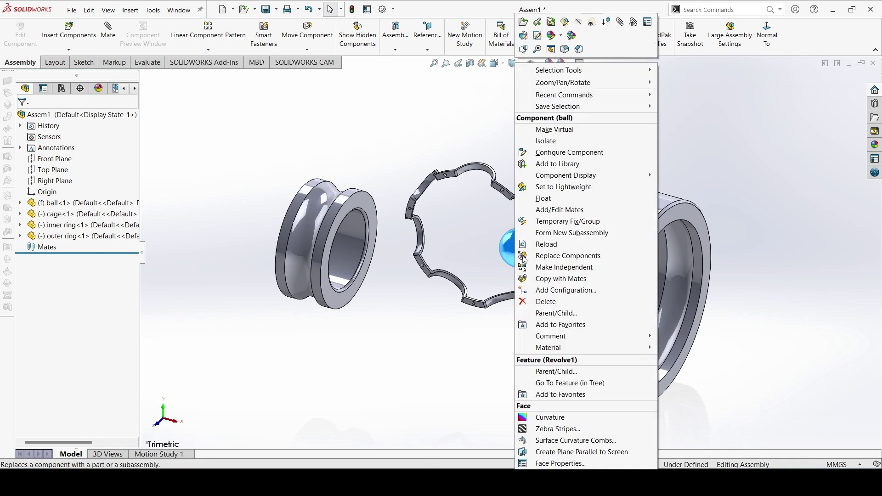
{"action": "left_click", "coordinate": [543, 198]}
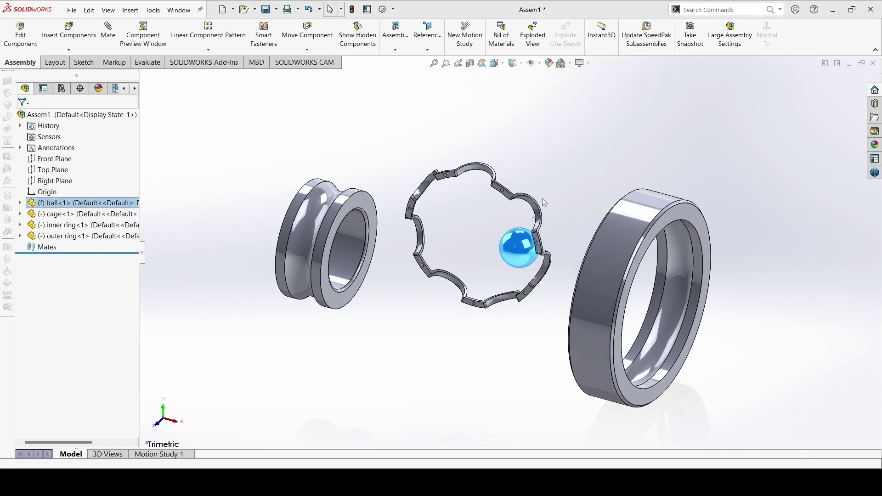
{"action": "left_click", "coordinate": [619, 261]}
{"action": "right_click", "coordinate": [618, 261]}
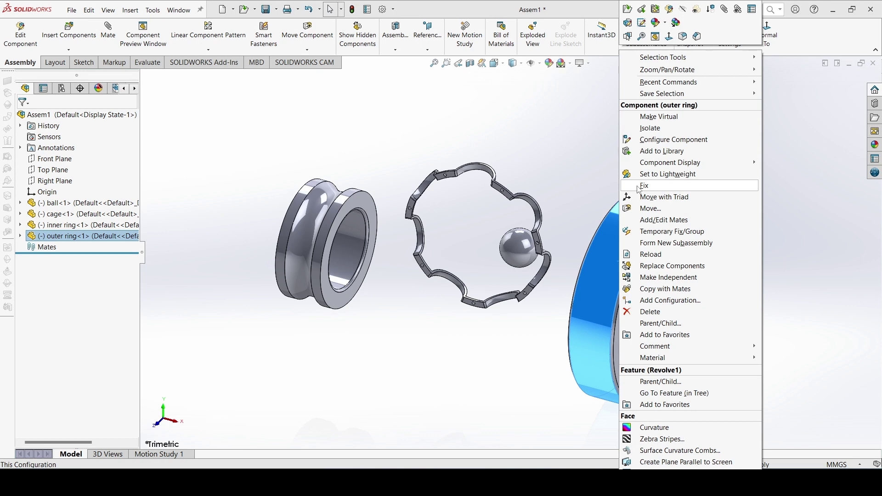
{"action": "left_click", "coordinate": [569, 145]}
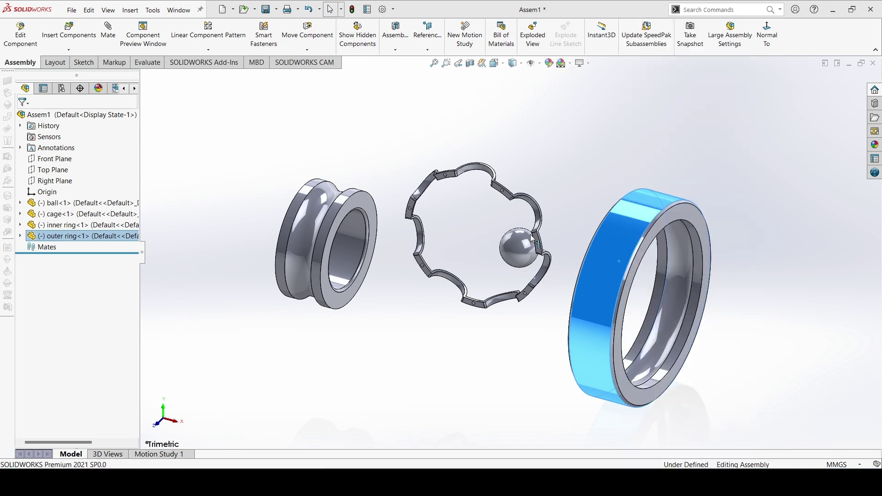
{"action": "left_click_drag", "start_coordinate": [527, 246], "coordinate": [561, 182]}
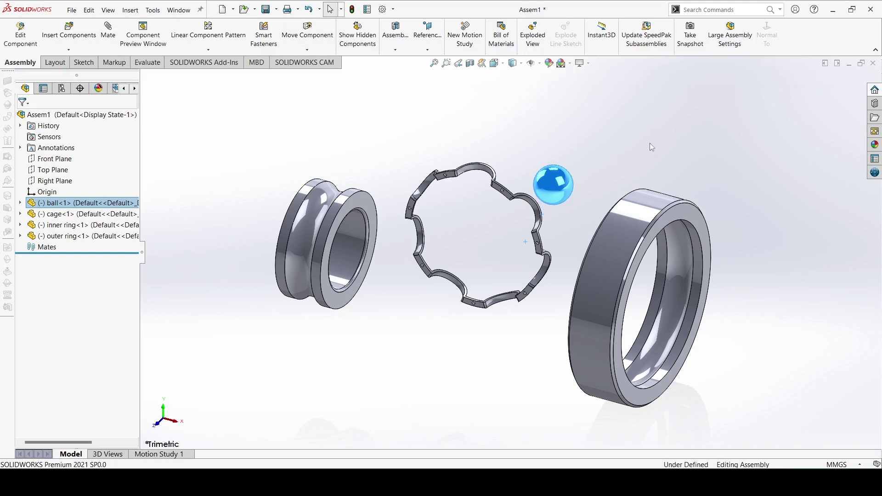
{"action": "left_click", "coordinate": [352, 355]}
Step: Add a Concentric mate between the inner ring bore and the outer ring face
{"action": "left_click", "coordinate": [351, 255]}
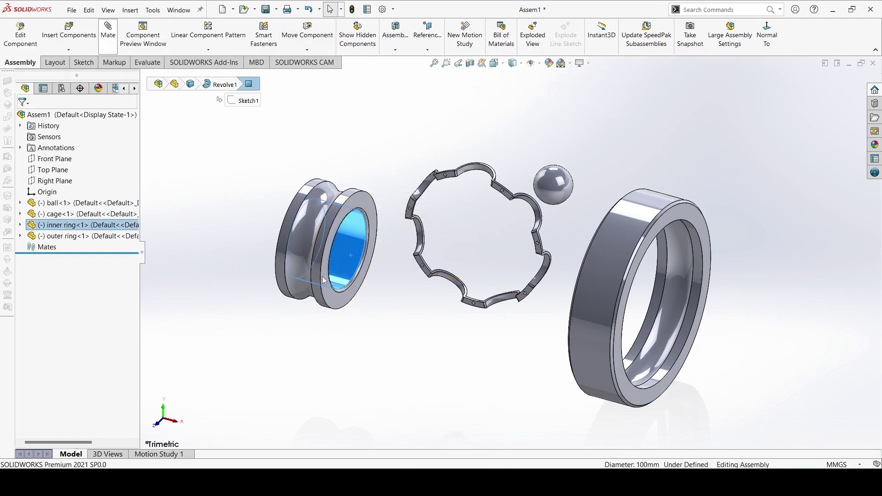
{"action": "left_click", "coordinate": [605, 274]}
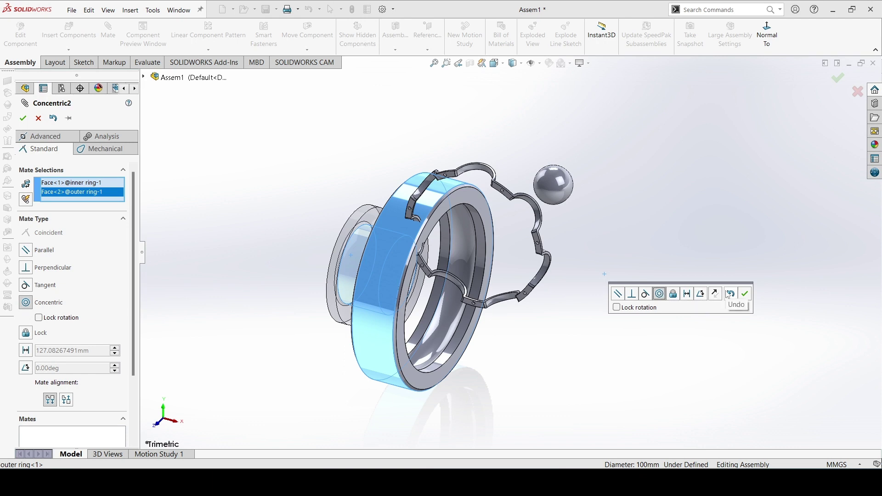
{"action": "left_click", "coordinate": [745, 294]}
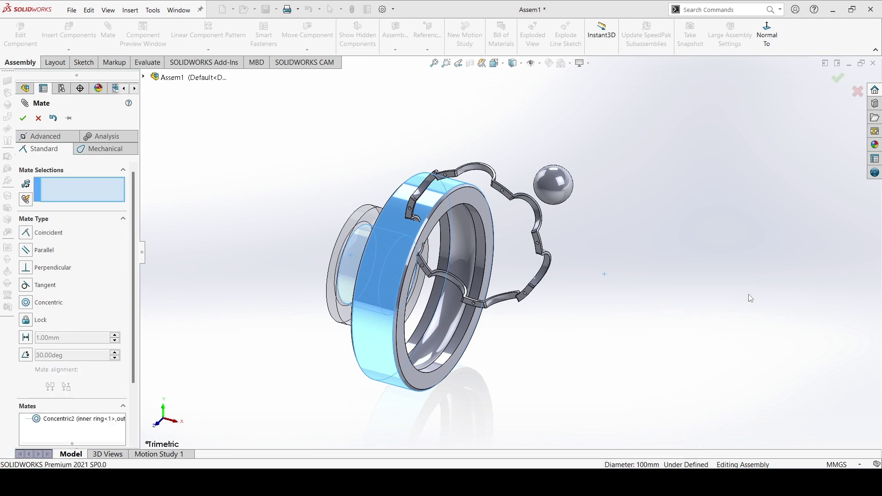
{"action": "key", "text": "Return"}
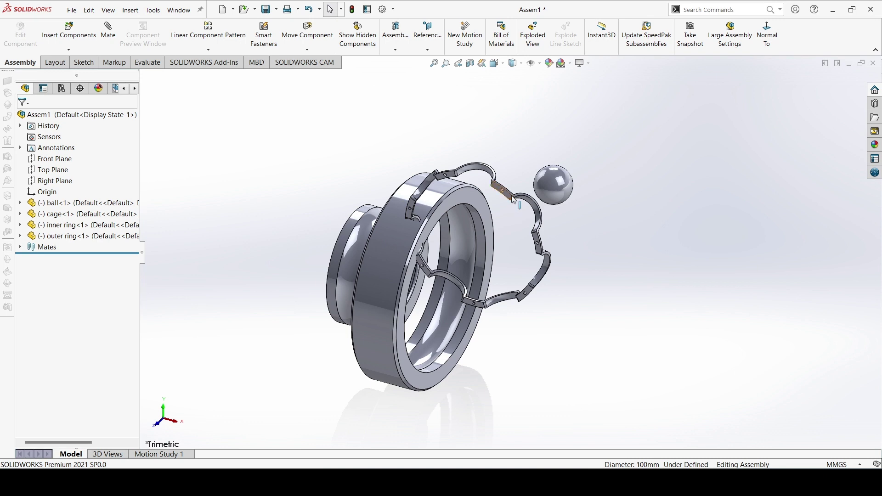
Step: Start a new mate, clear its selections and choose the advanced Width mate type
{"action": "mouse_move", "coordinate": [514, 199]}
{"action": "left_mouse_down"}
{"action": "mouse_move", "coordinate": [628, 195]}
{"action": "mouse_move", "coordinate": [776, 168]}
{"action": "left_mouse_up"}
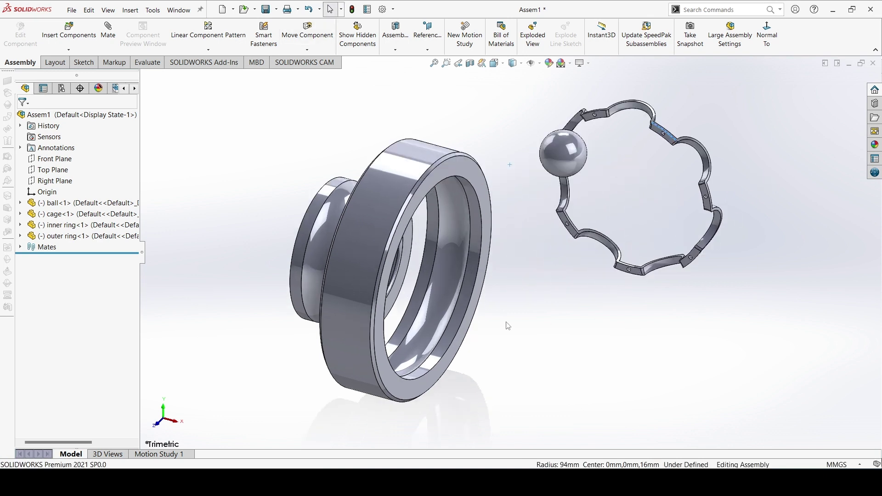
{"action": "scroll", "coordinate": [508, 326], "scroll_direction": "down", "scroll_amount": 2}
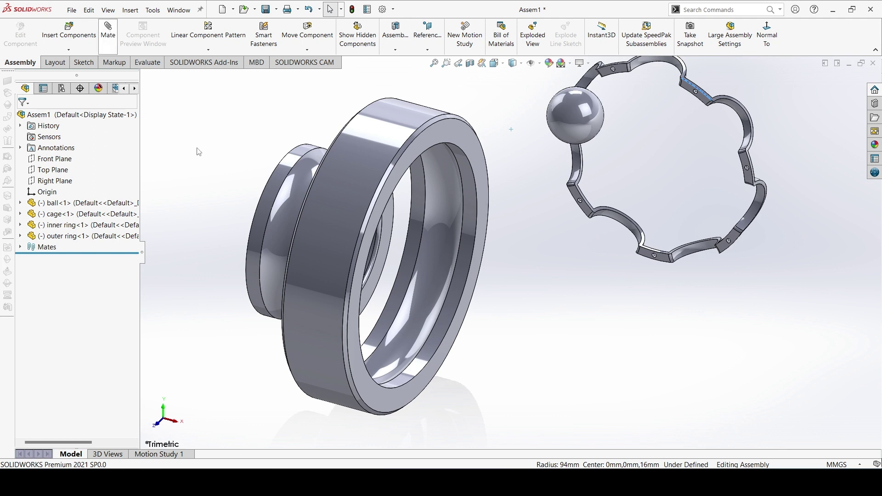
{"action": "left_click", "coordinate": [115, 47]}
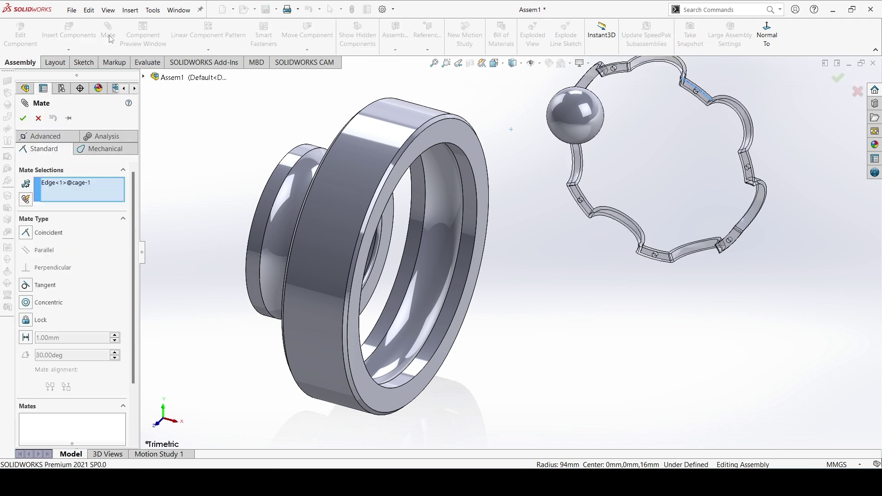
{"action": "left_click", "coordinate": [43, 140]}
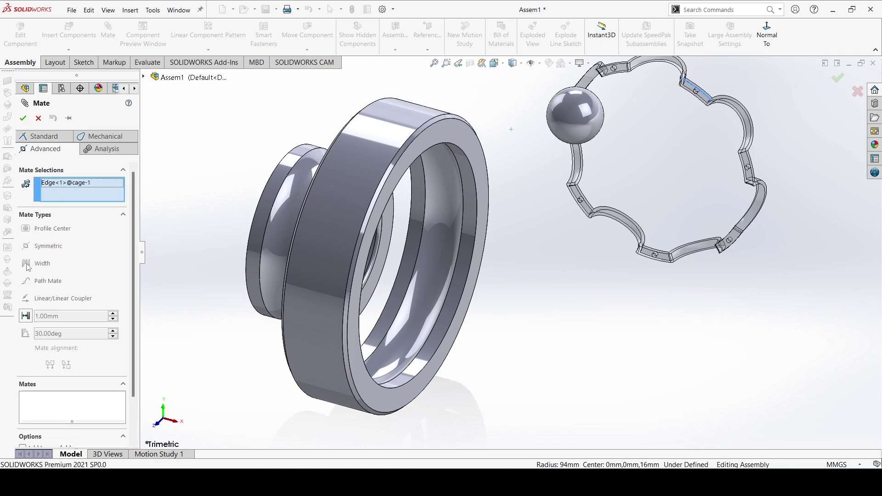
{"action": "right_click", "coordinate": [68, 187]}
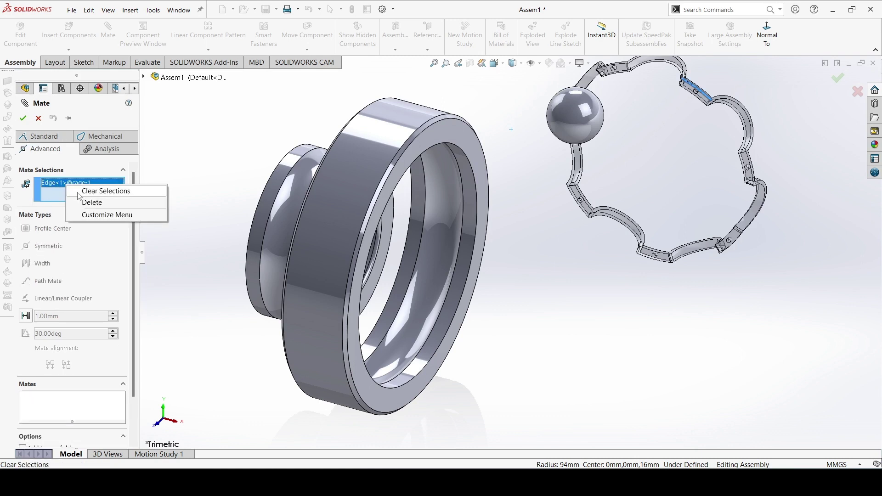
{"action": "left_click", "coordinate": [88, 191]}
{"action": "left_click", "coordinate": [28, 264]}
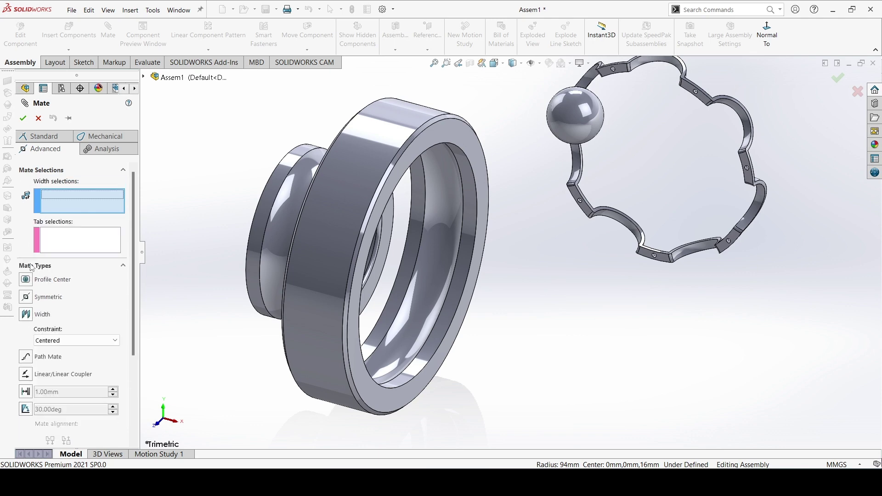
Step: Center the inner ring between the outer ring's front and back faces with a Width mate
{"action": "left_click", "coordinate": [437, 137]}
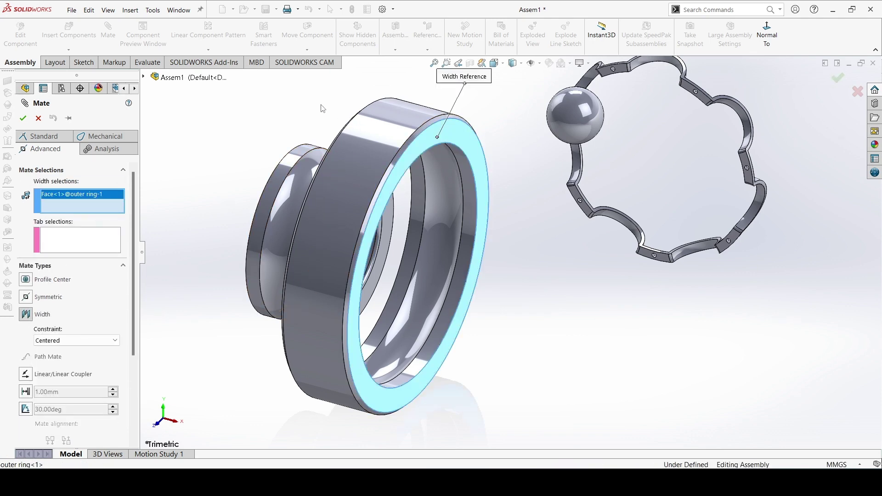
{"action": "middle_click_drag", "start_coordinate": [350, 113], "coordinate": [302, 105]}
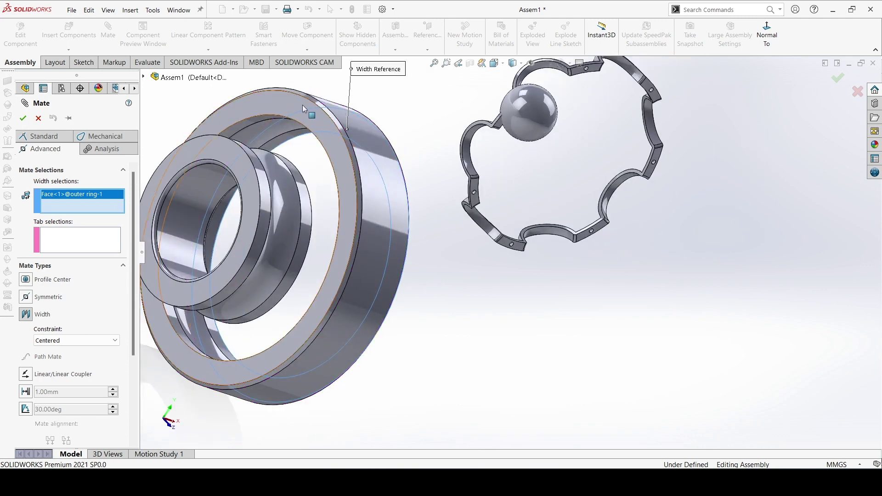
{"action": "left_click", "coordinate": [299, 108]}
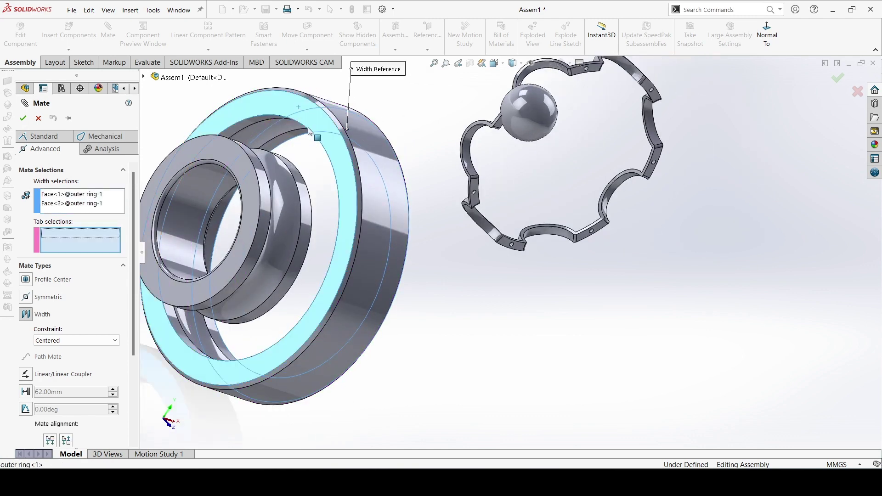
{"action": "middle_click_drag", "start_coordinate": [422, 159], "coordinate": [311, 165]}
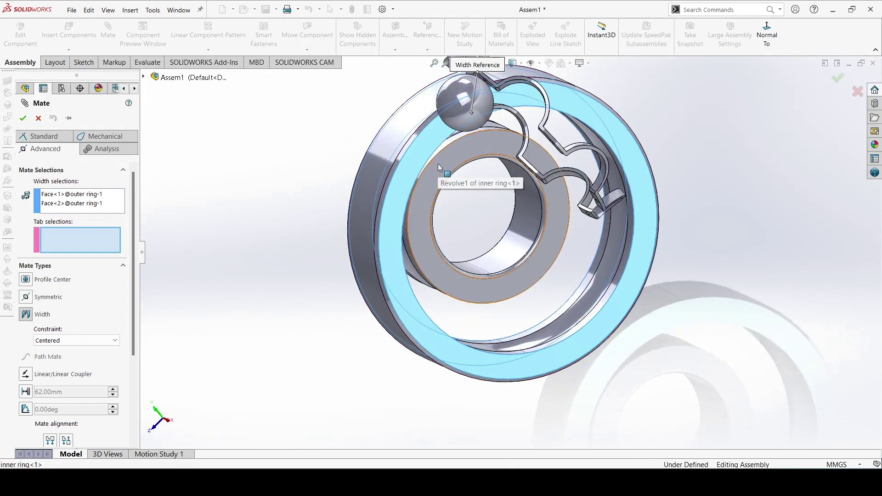
{"action": "left_click", "coordinate": [437, 164]}
{"action": "middle_click_drag", "start_coordinate": [286, 181], "coordinate": [347, 186]}
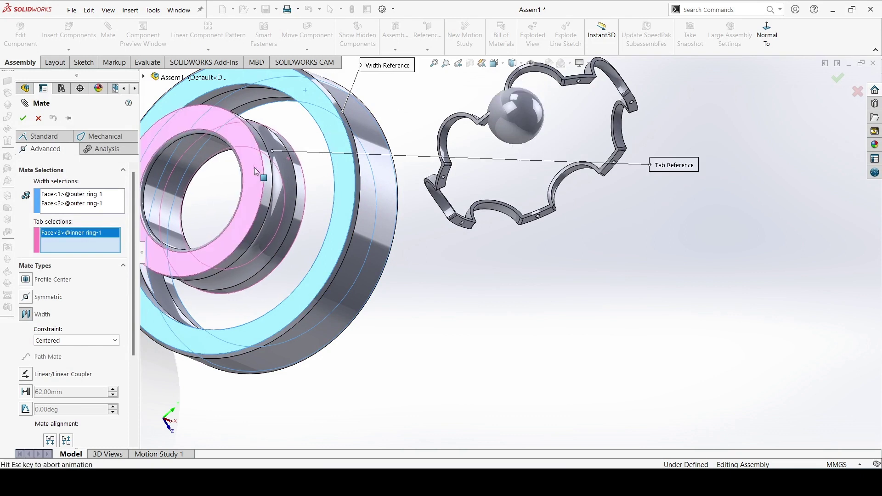
{"action": "left_click", "coordinate": [256, 171]}
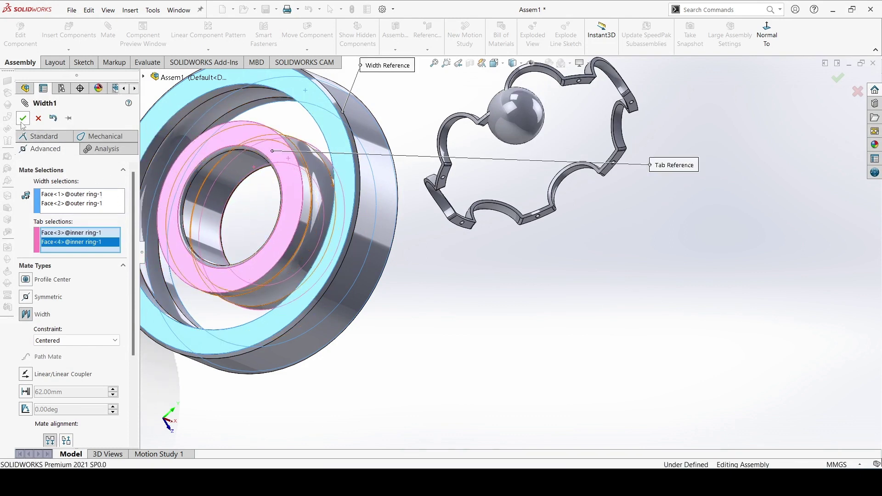
{"action": "key", "text": "Return"}
{"action": "key", "text": "Return"}
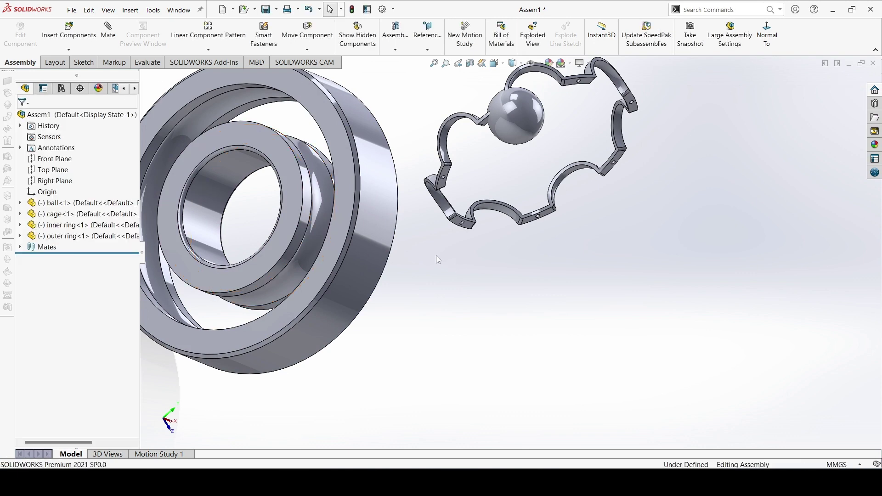
{"action": "key", "text": "f"}
{"action": "middle_click_drag", "start_coordinate": [442, 276], "coordinate": [561, 107]}
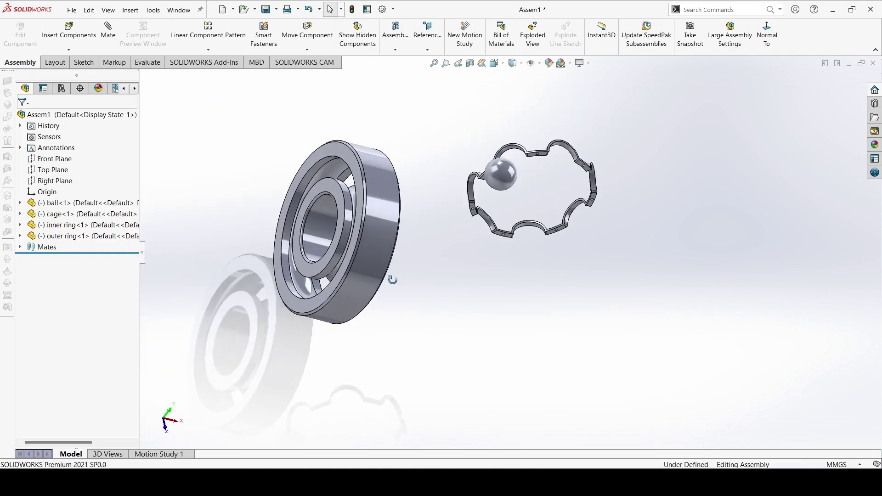
Step: Switch the scene background to Plain White
{"action": "left_click", "coordinate": [569, 63]}
{"action": "left_click", "coordinate": [572, 88]}
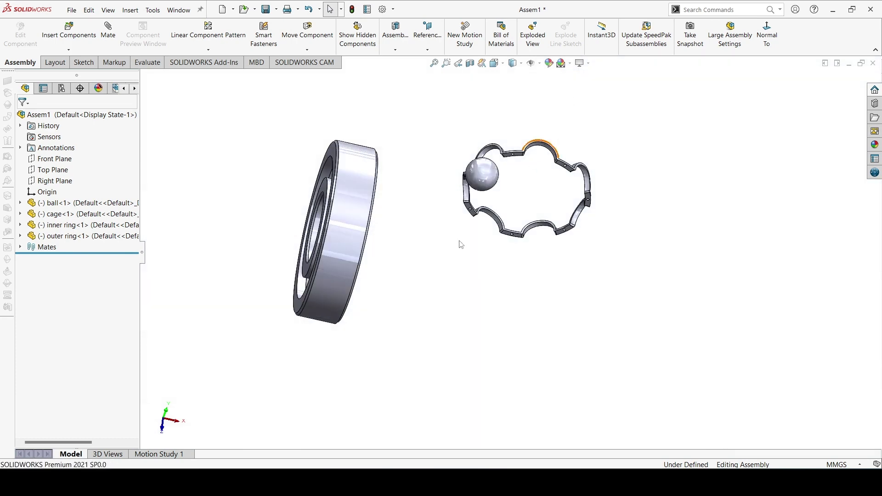
{"action": "middle_click_drag", "start_coordinate": [414, 264], "coordinate": [382, 246]}
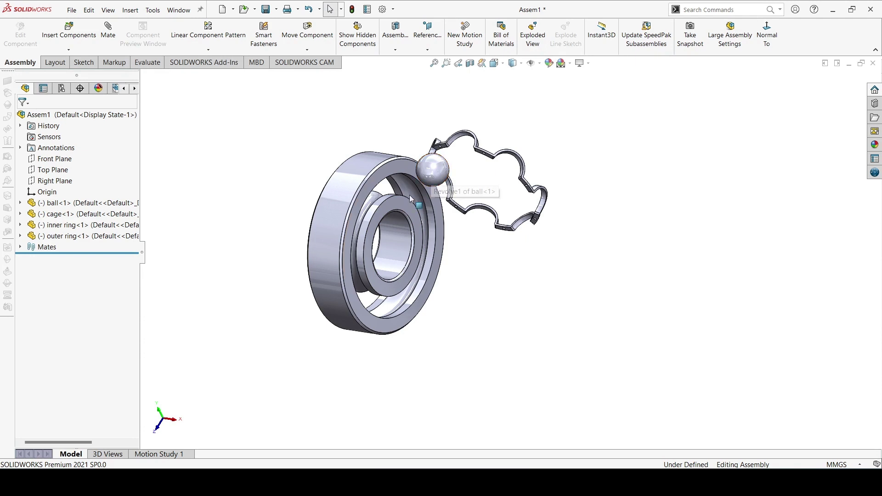
Step: Mate the ball's Front Plane coincident with the inner ring's Front Plane
{"action": "left_click", "coordinate": [427, 171]}
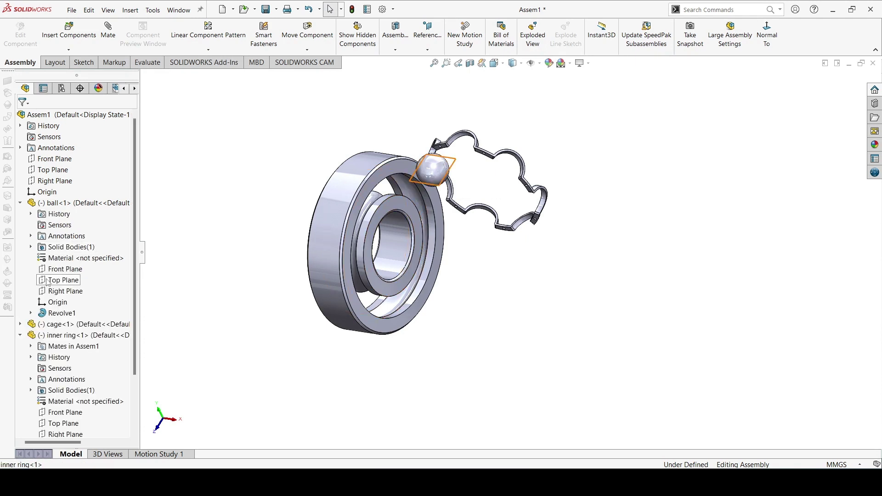
{"action": "left_click", "coordinate": [47, 272]}
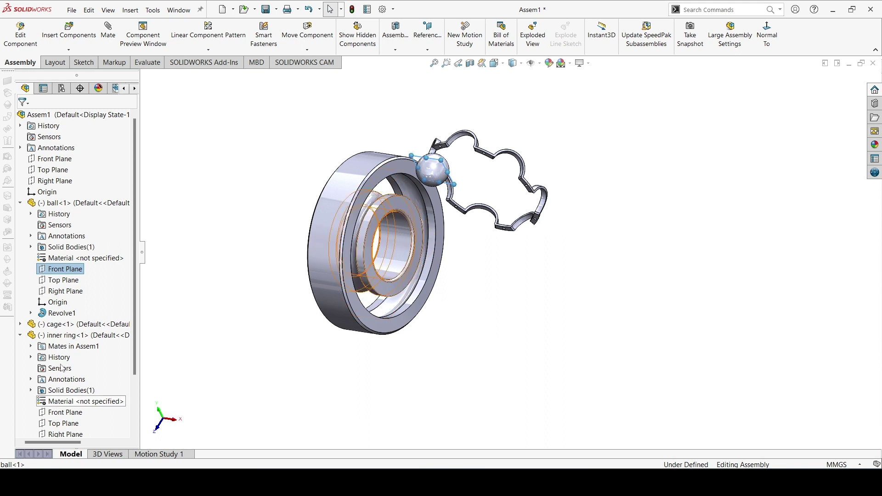
{"action": "left_click", "coordinate": [54, 416], "text": "ctrl"}
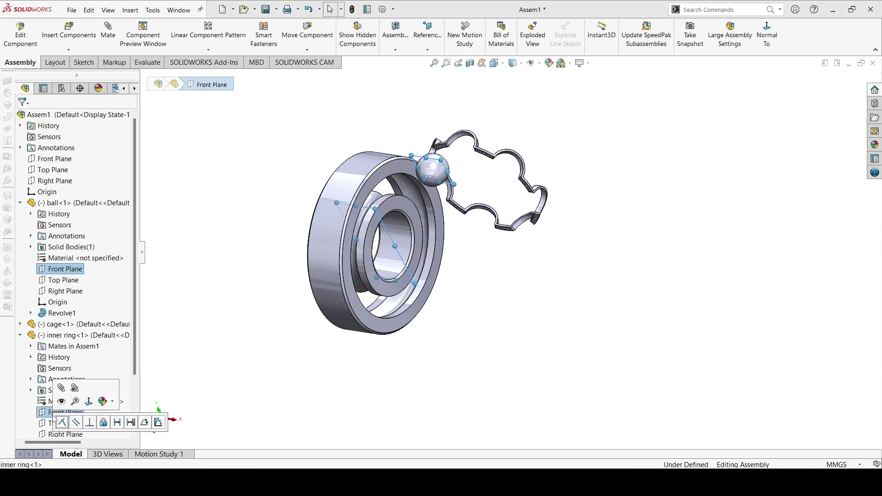
{"action": "left_click", "coordinate": [62, 390]}
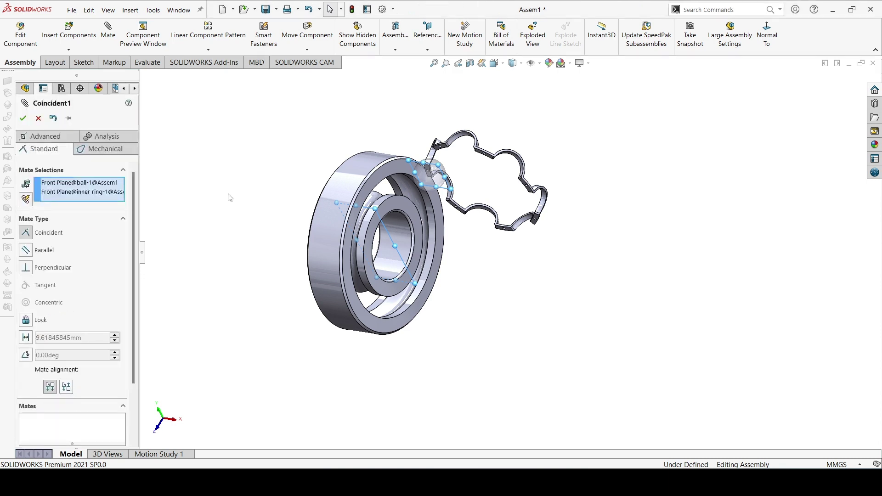
{"action": "left_click", "coordinate": [26, 120]}
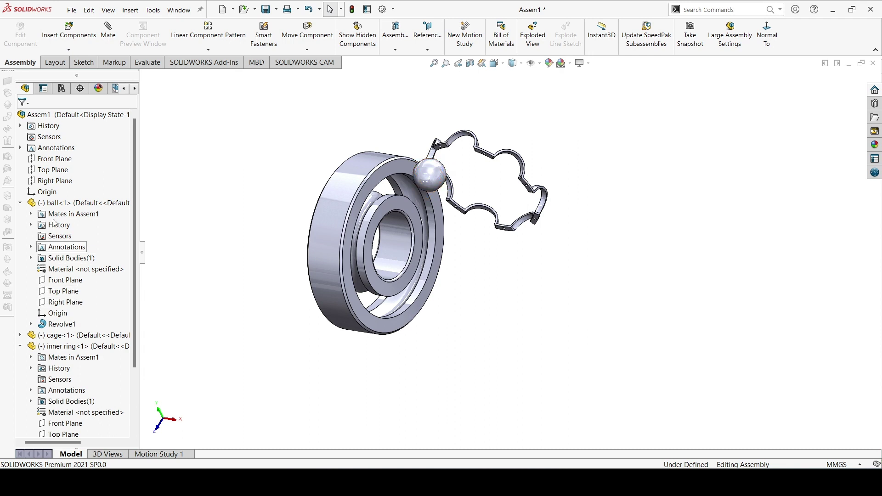
Step: Add a Coincident2 mate between ball<1>'s Right Plane and inner ring<1>'s Right Plane
{"action": "left_click", "coordinate": [46, 303]}
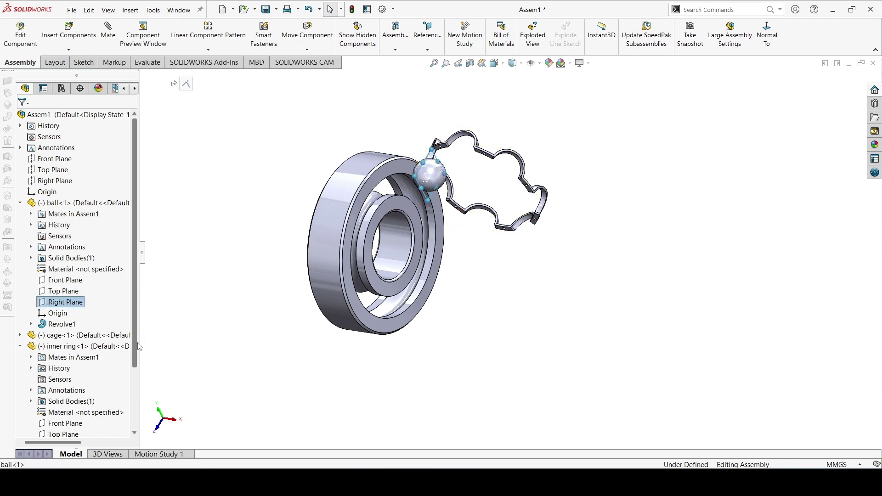
{"action": "scroll", "coordinate": [138, 356], "scroll_direction": "down", "scroll_amount": 1}
{"action": "scroll", "coordinate": [140, 363], "scroll_direction": "down", "scroll_amount": 1}
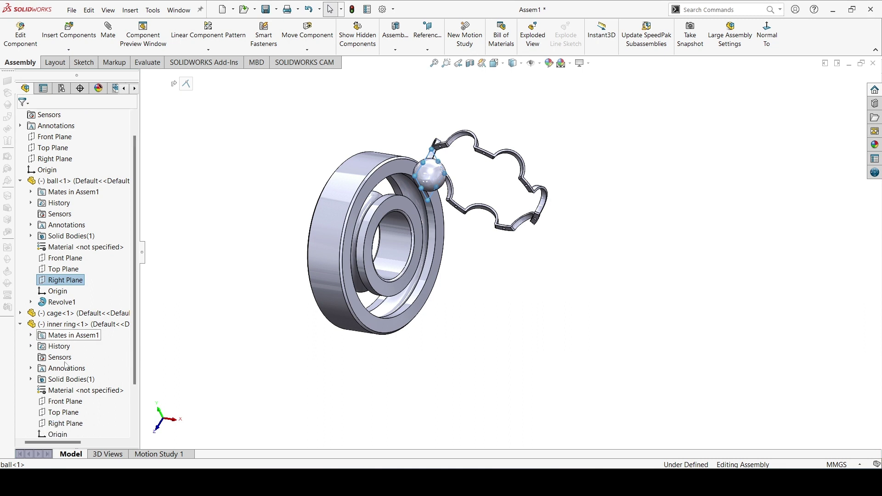
{"action": "left_click", "coordinate": [44, 423], "text": "ctrl"}
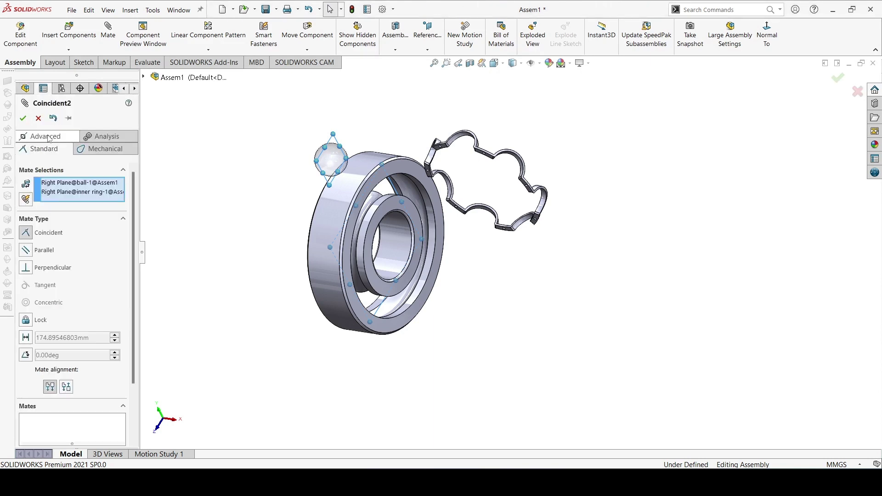
{"action": "left_click", "coordinate": [22, 118]}
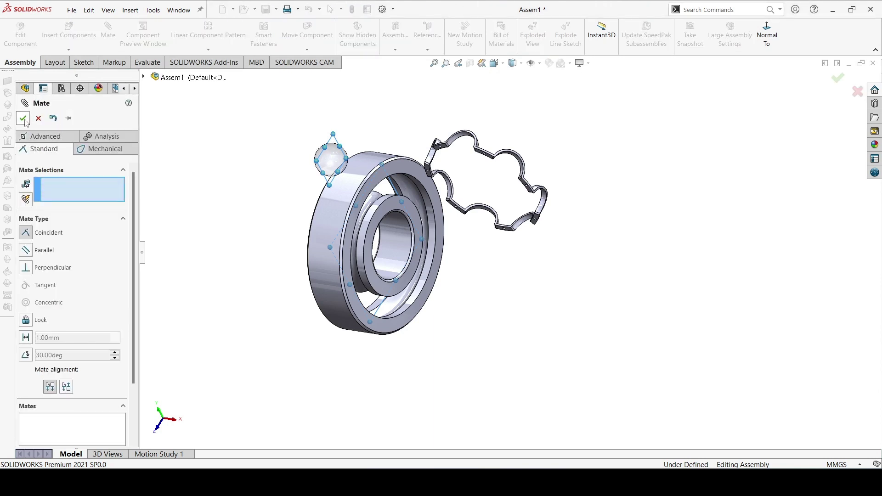
Step: Drag the rings and ball toward the cage
{"action": "left_click", "coordinate": [330, 163]}
{"action": "mouse_move", "coordinate": [372, 201]}
{"action": "left_mouse_down"}
{"action": "mouse_move", "coordinate": [510, 285]}
{"action": "mouse_move", "coordinate": [419, 248]}
{"action": "left_mouse_up"}
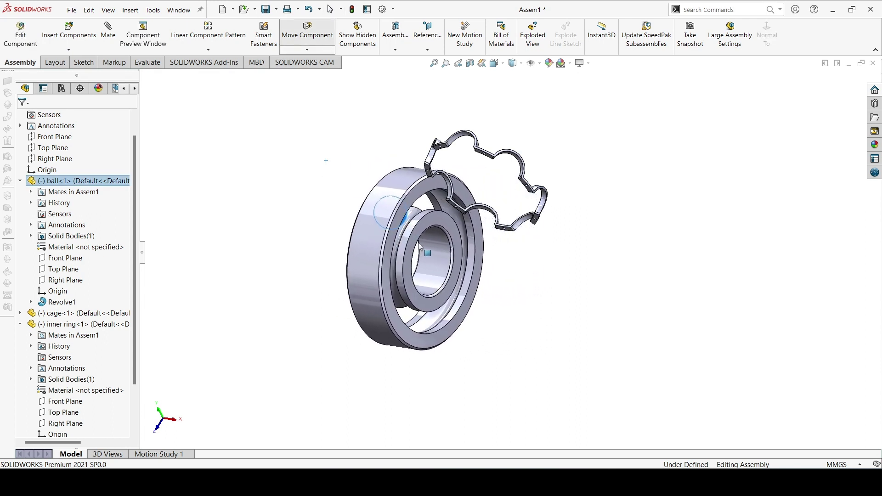
{"action": "key", "text": "Escape"}
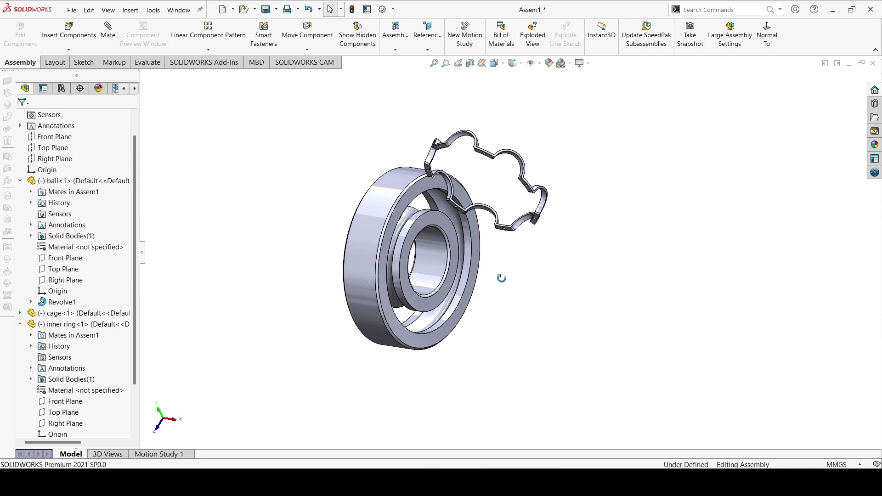
{"action": "middle_click_drag", "start_coordinate": [501, 277], "coordinate": [444, 229]}
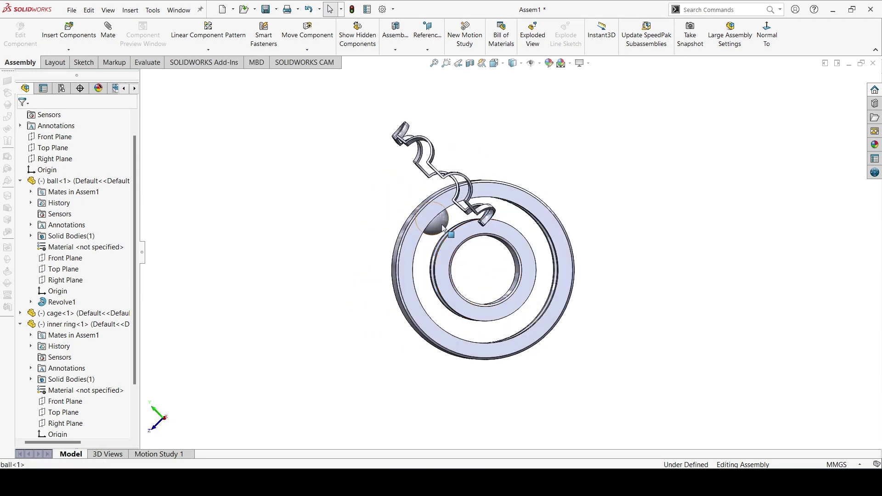
Step: Mate the ball tangent to the inner ring's raceway face, then drag the ball to test it
{"action": "left_click", "coordinate": [444, 228]}
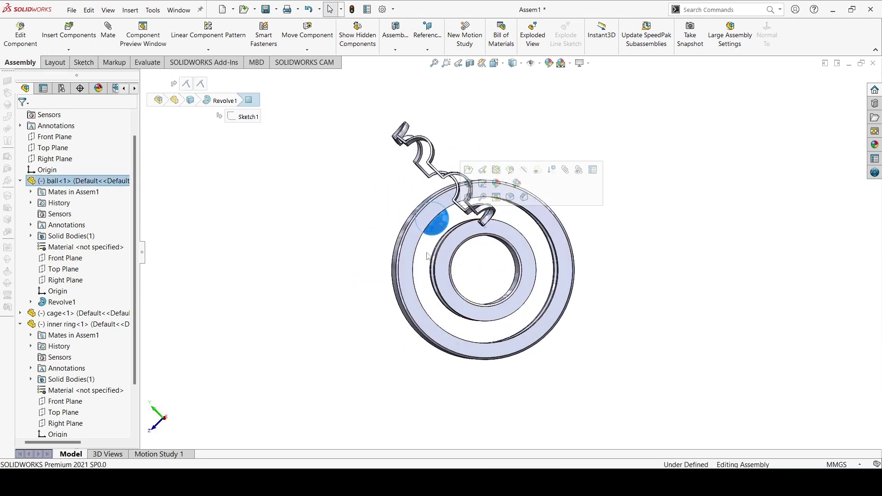
{"action": "left_click", "coordinate": [107, 34]}
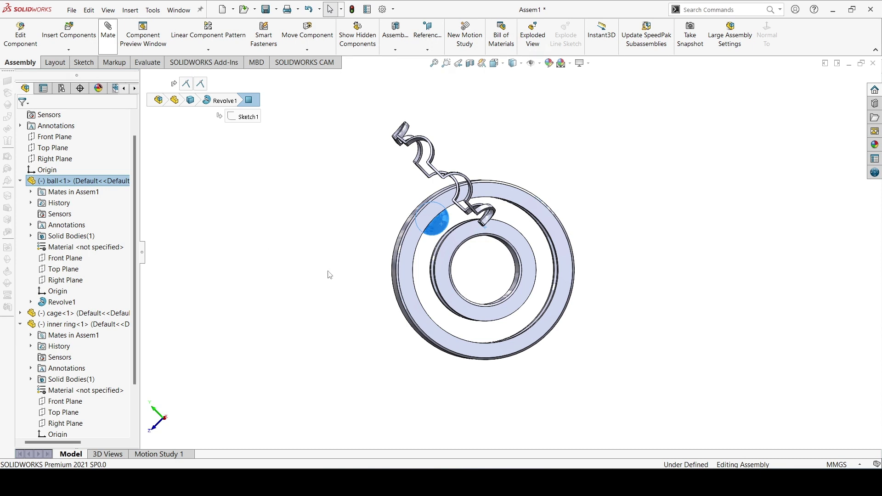
{"action": "key", "text": "ctrl+7"}
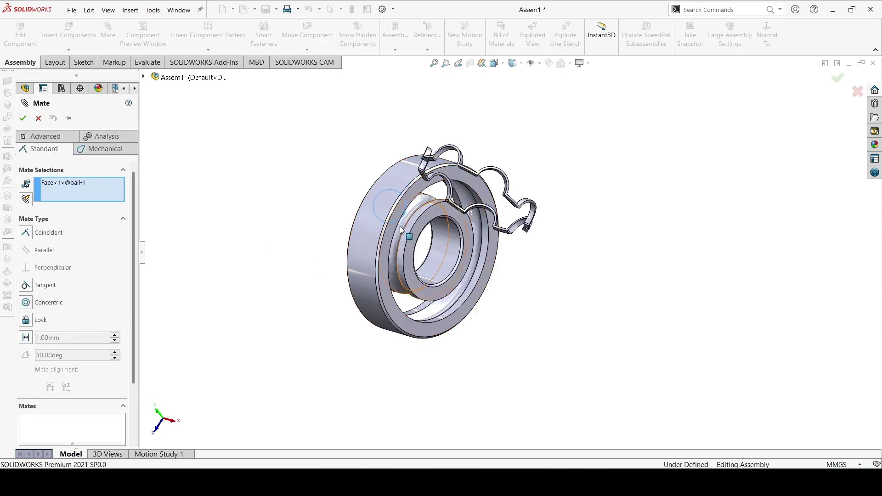
{"action": "scroll", "coordinate": [395, 234], "scroll_direction": "down", "scroll_amount": 2}
{"action": "scroll", "coordinate": [414, 235], "scroll_direction": "down", "scroll_amount": 2}
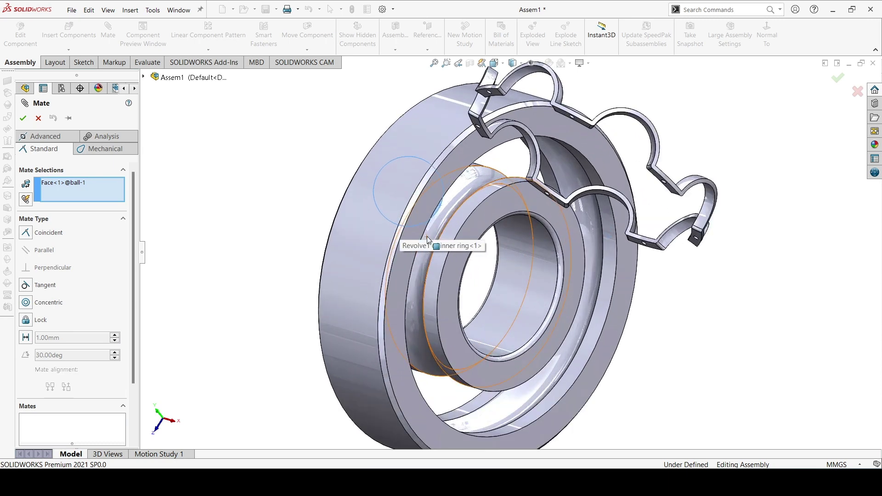
{"action": "left_click", "coordinate": [470, 181]}
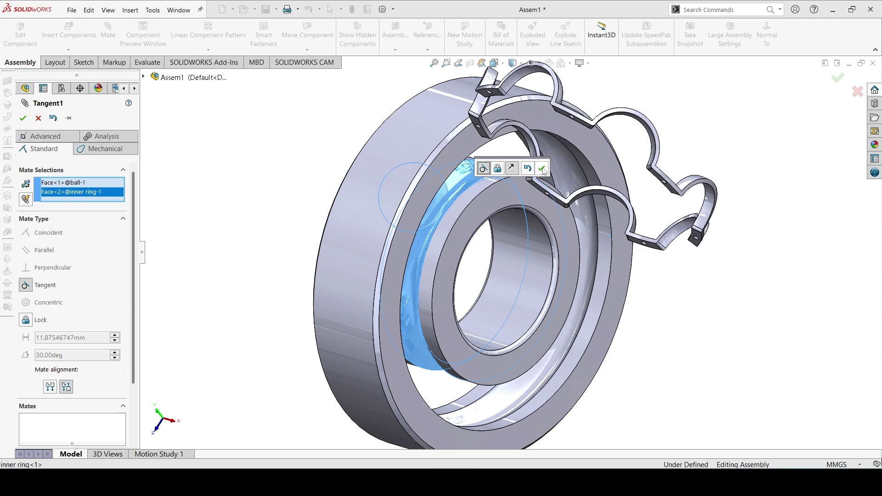
{"action": "left_click", "coordinate": [542, 169]}
{"action": "key", "text": "Escape"}
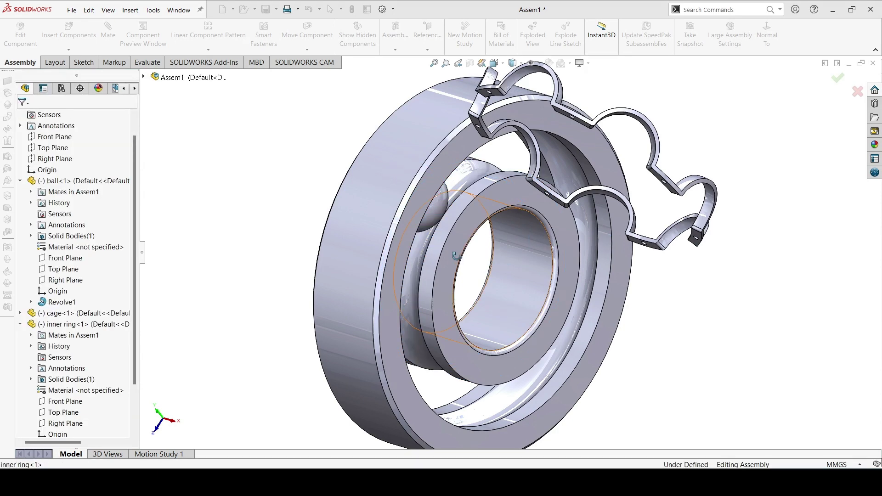
{"action": "middle_click_drag", "start_coordinate": [455, 256], "coordinate": [321, 208]}
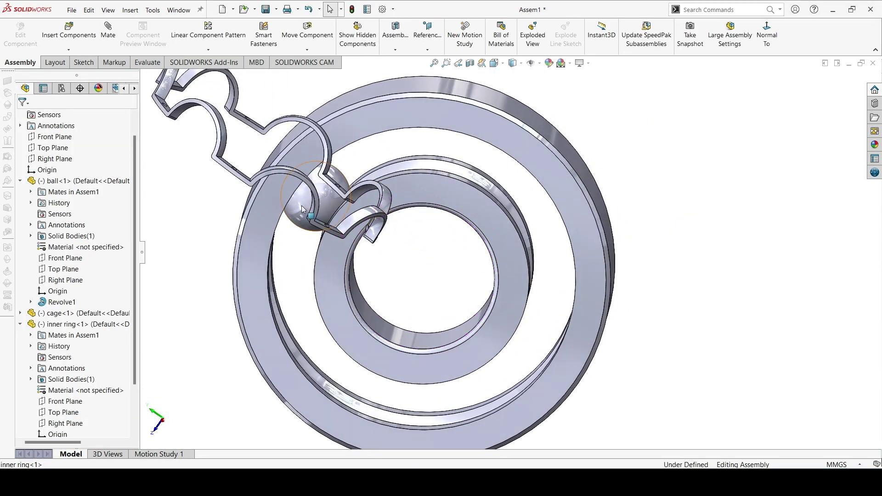
{"action": "left_click_drag", "start_coordinate": [303, 209], "coordinate": [461, 159]}
Step: Fix the outer ring in place
{"action": "left_click", "coordinate": [537, 171]}
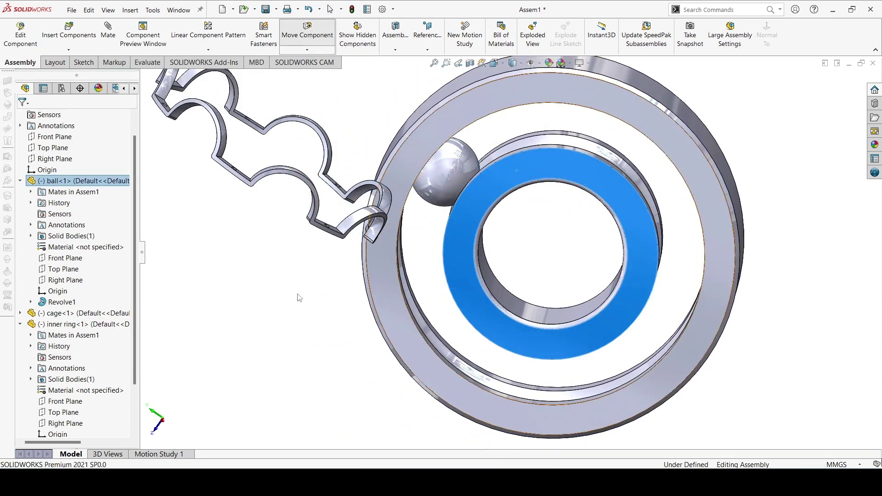
{"action": "left_click", "coordinate": [465, 99]}
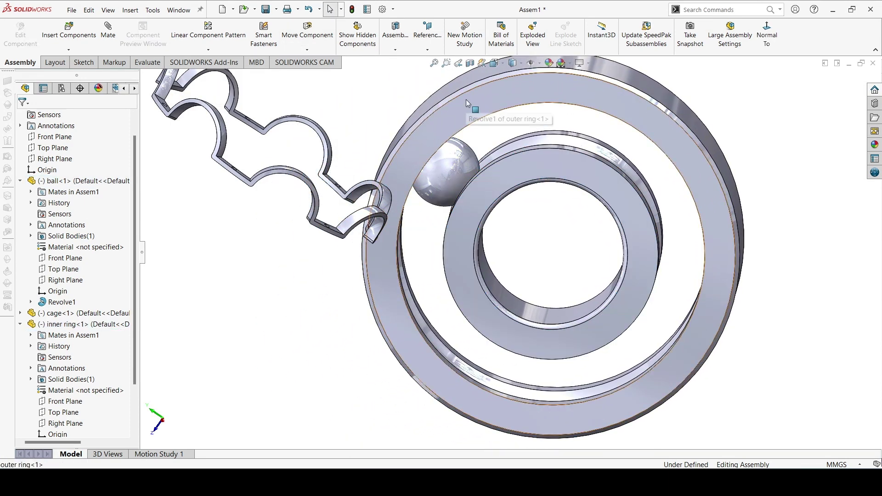
{"action": "right_click", "coordinate": [477, 129]}
{"action": "left_click", "coordinate": [494, 184]}
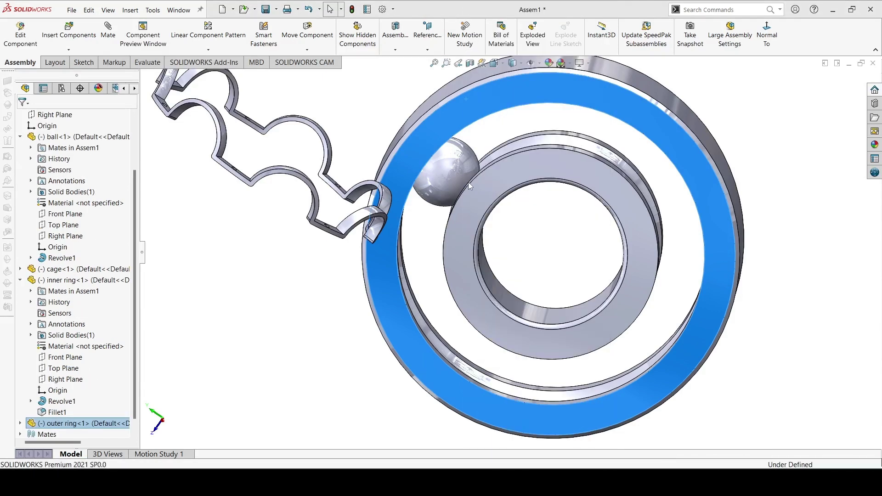
Step: Roll the ball around the race, then show the temporary axes
{"action": "left_click", "coordinate": [486, 163]}
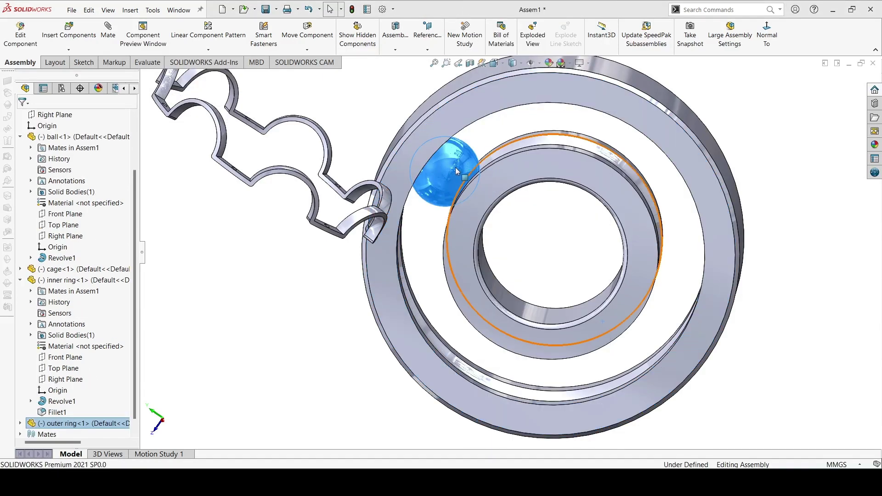
{"action": "mouse_move", "coordinate": [577, 140]}
{"action": "left_mouse_down"}
{"action": "mouse_move", "coordinate": [615, 195]}
{"action": "mouse_move", "coordinate": [506, 286]}
{"action": "left_mouse_up"}
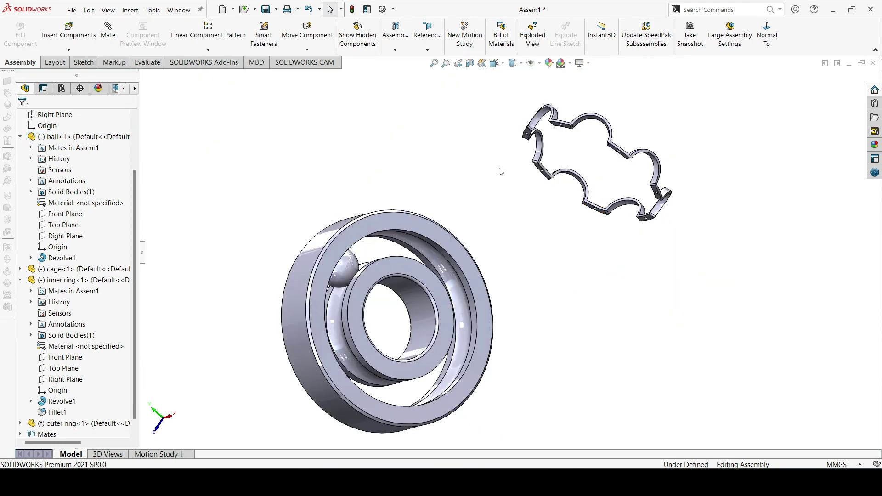
{"action": "left_click", "coordinate": [539, 63]}
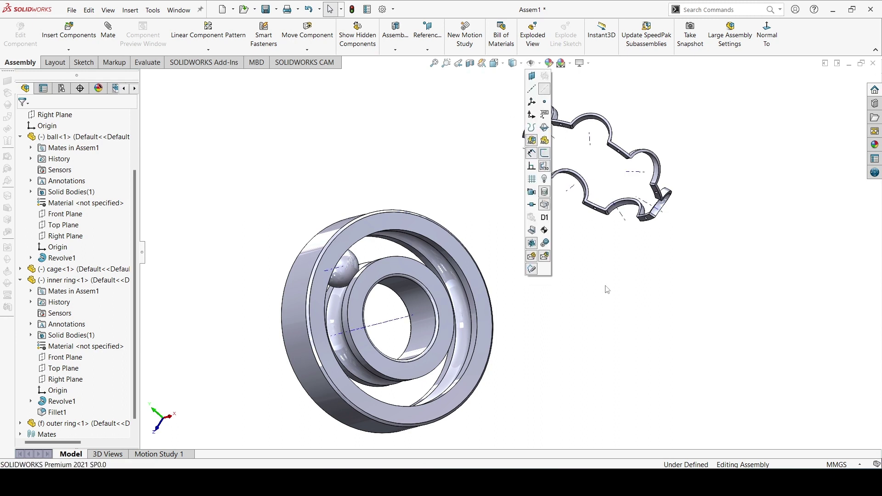
{"action": "left_click", "coordinate": [581, 328]}
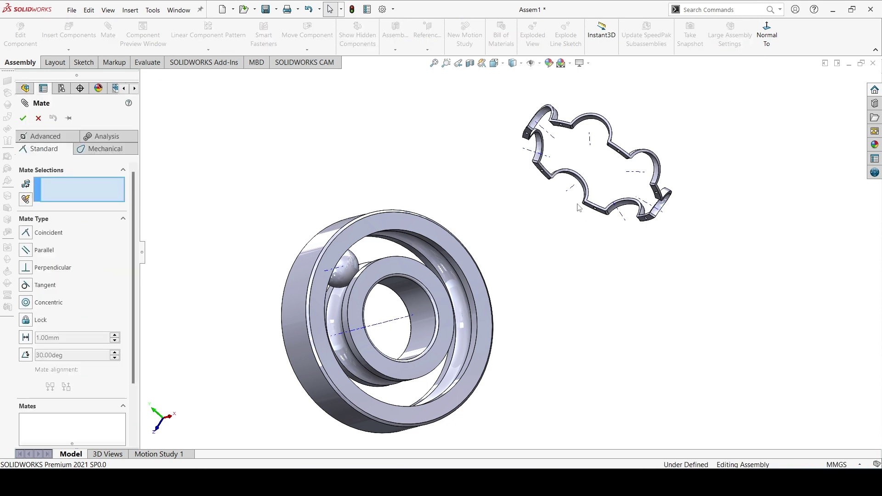
Step: Make the cage's Axis2 coincident with the inner ring's Axis1 as mate Coincident3
{"action": "left_click", "coordinate": [398, 323]}
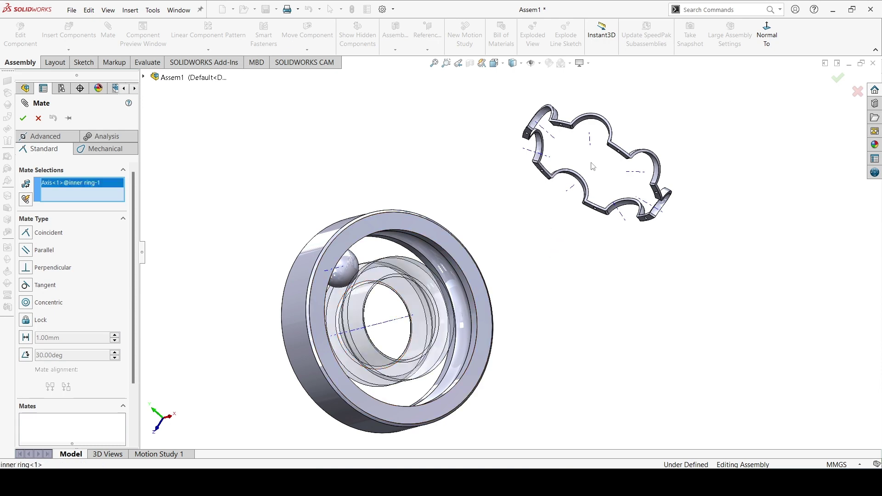
{"action": "scroll", "coordinate": [593, 166], "scroll_direction": "down", "scroll_amount": 3}
{"action": "scroll", "coordinate": [592, 167], "scroll_direction": "down", "scroll_amount": 2}
{"action": "scroll", "coordinate": [592, 167], "scroll_direction": "down", "scroll_amount": 1}
{"action": "scroll", "coordinate": [573, 231], "scroll_direction": "down", "scroll_amount": 2}
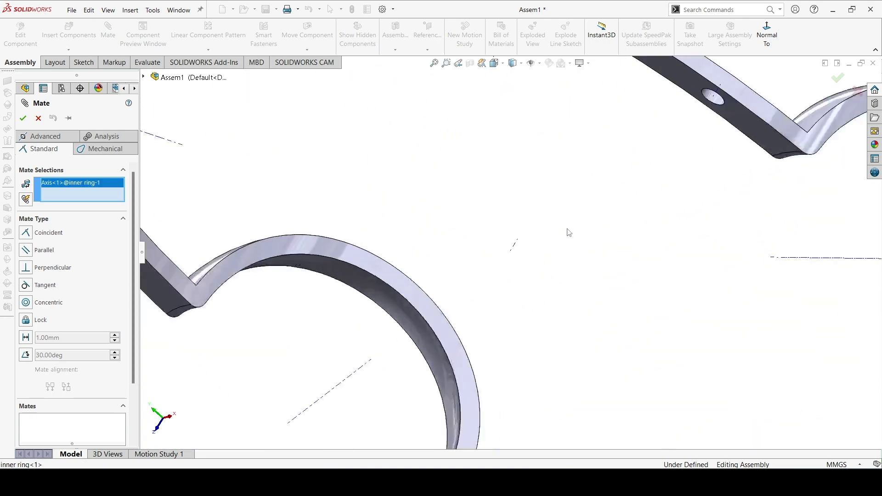
{"action": "scroll", "coordinate": [559, 232], "scroll_direction": "down", "scroll_amount": 1}
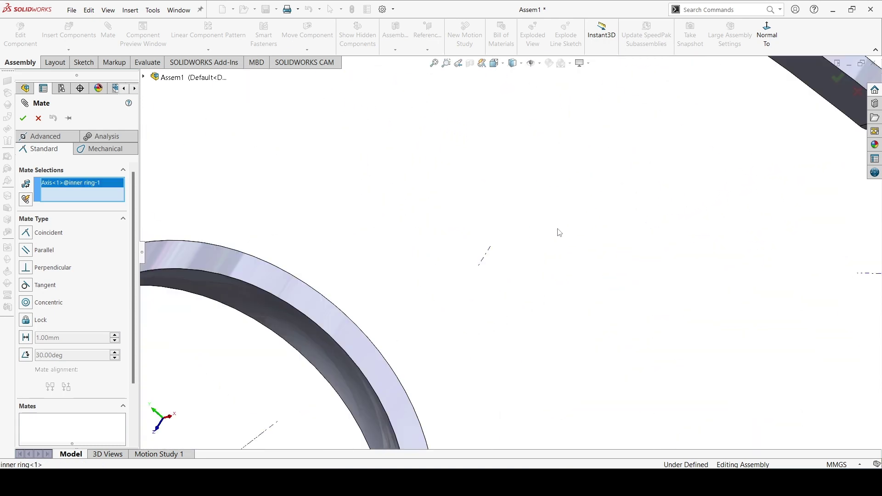
{"action": "left_click", "coordinate": [489, 259]}
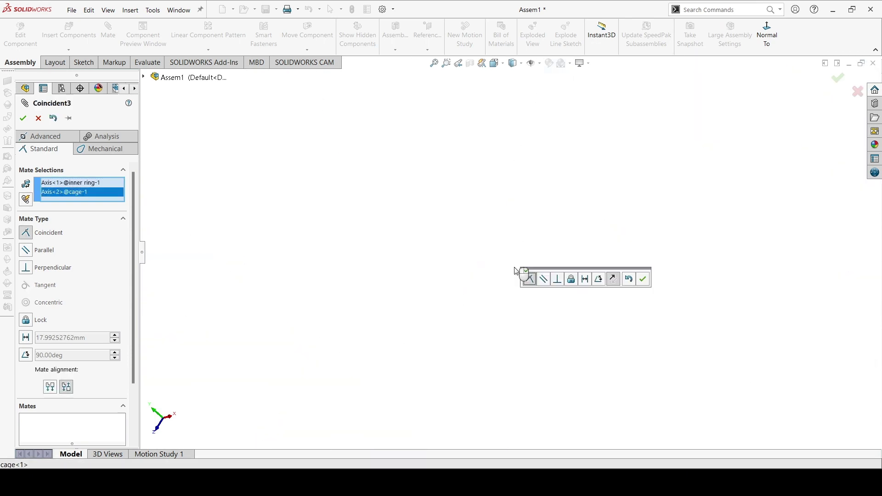
{"action": "scroll", "coordinate": [441, 319], "scroll_direction": "up", "scroll_amount": 2}
{"action": "scroll", "coordinate": [437, 331], "scroll_direction": "up", "scroll_amount": 2}
{"action": "scroll", "coordinate": [436, 340], "scroll_direction": "up", "scroll_amount": 2}
{"action": "scroll", "coordinate": [436, 354], "scroll_direction": "up", "scroll_amount": 2}
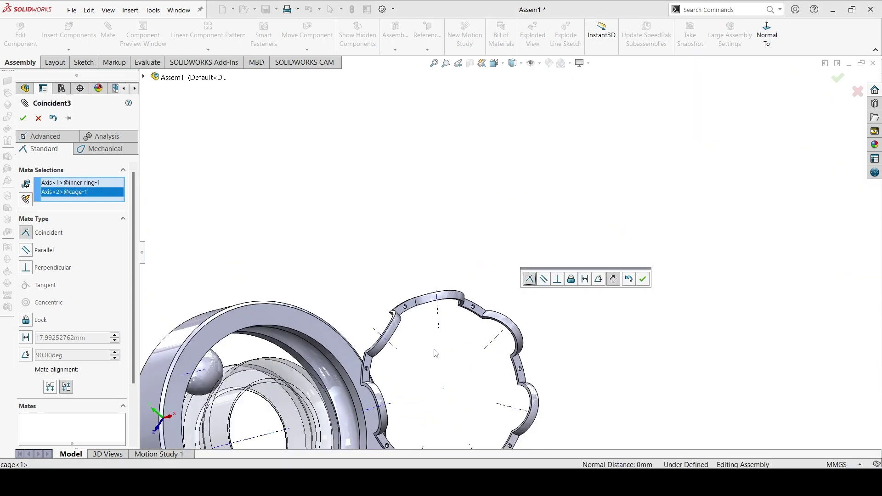
{"action": "scroll", "coordinate": [435, 353], "scroll_direction": "up", "scroll_amount": 1}
{"action": "scroll", "coordinate": [470, 356], "scroll_direction": "up", "scroll_amount": 2}
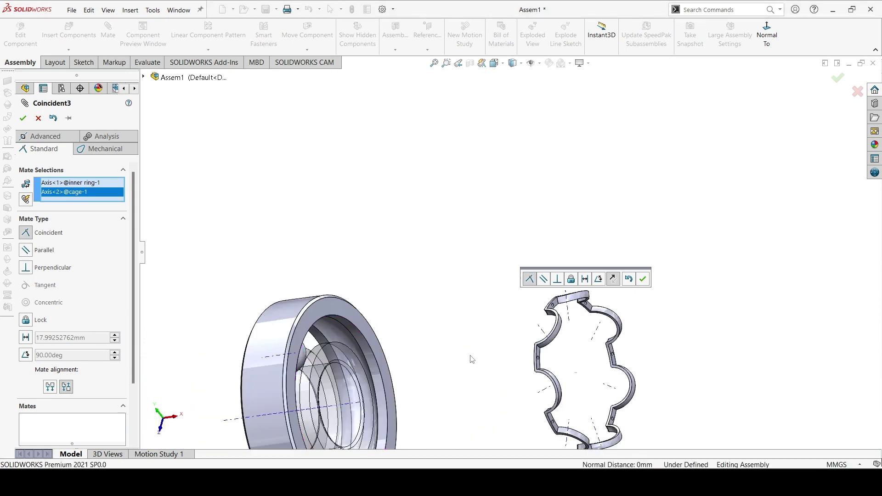
{"action": "scroll", "coordinate": [470, 359], "scroll_direction": "up", "scroll_amount": 1}
{"action": "scroll", "coordinate": [469, 360], "scroll_direction": "up", "scroll_amount": 1}
{"action": "middle_click_drag", "start_coordinate": [468, 360], "coordinate": [515, 351]}
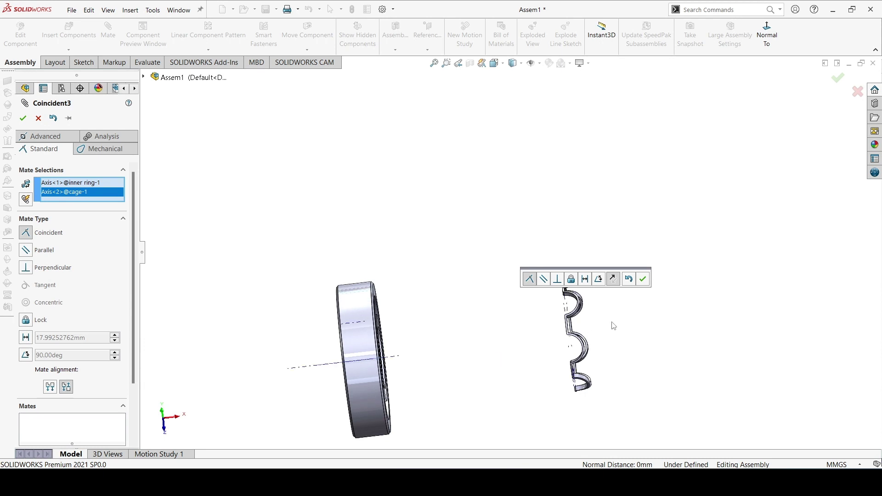
{"action": "left_click", "coordinate": [642, 279]}
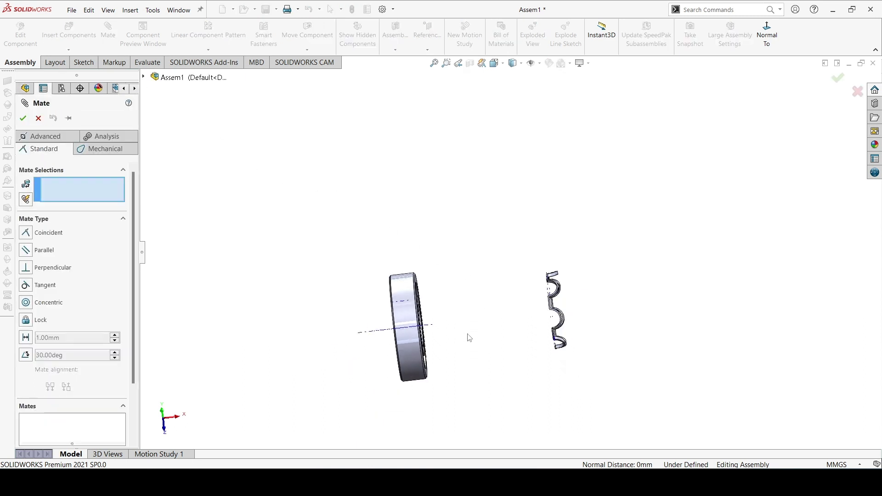
Step: Seat the ball's spherical face in a cage pocket with a Concentric4 mate, then finish mating
{"action": "scroll", "coordinate": [480, 314], "scroll_direction": "down", "scroll_amount": 3}
{"action": "scroll", "coordinate": [481, 311], "scroll_direction": "down", "scroll_amount": 4}
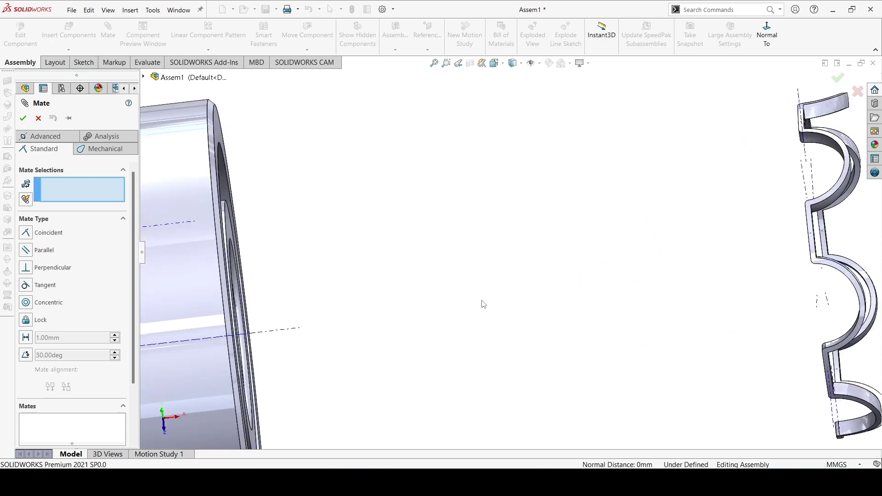
{"action": "mouse_move", "coordinate": [480, 311]}
{"action": "middle_mouse_down"}
{"action": "mouse_move", "coordinate": [415, 308]}
{"action": "mouse_move", "coordinate": [277, 236]}
{"action": "middle_mouse_up"}
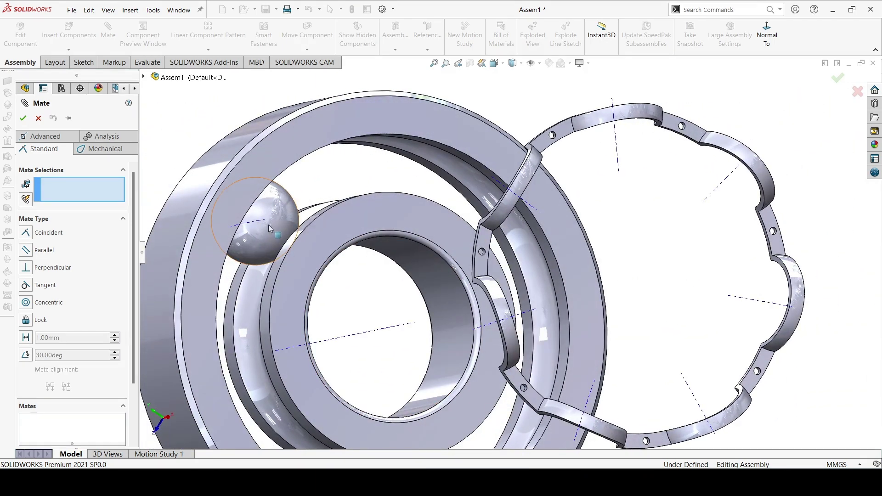
{"action": "left_click", "coordinate": [269, 225]}
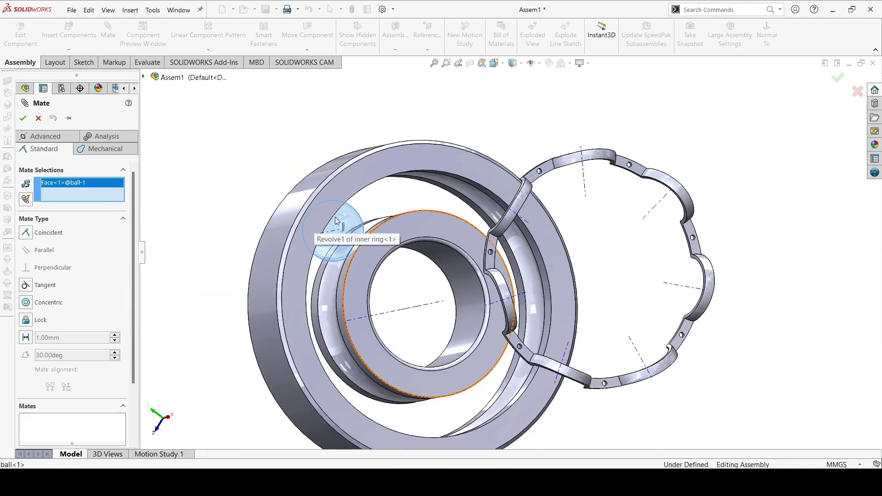
{"action": "mouse_move", "coordinate": [423, 211]}
{"action": "middle_mouse_down"}
{"action": "mouse_move", "coordinate": [538, 223]}
{"action": "mouse_move", "coordinate": [565, 198]}
{"action": "middle_mouse_up"}
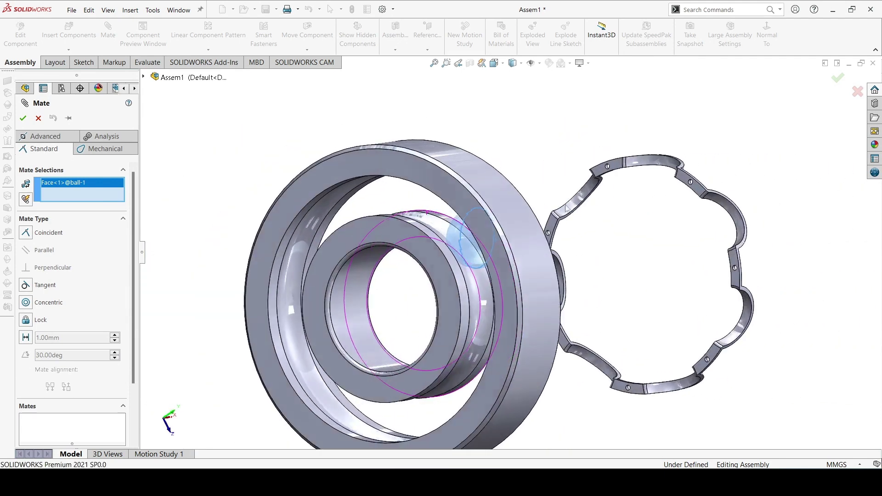
{"action": "left_click", "coordinate": [660, 164]}
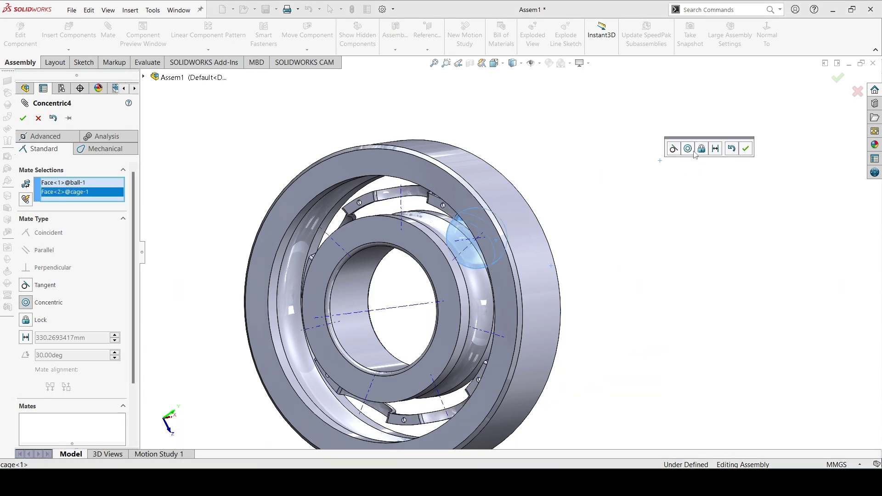
{"action": "left_click", "coordinate": [744, 149]}
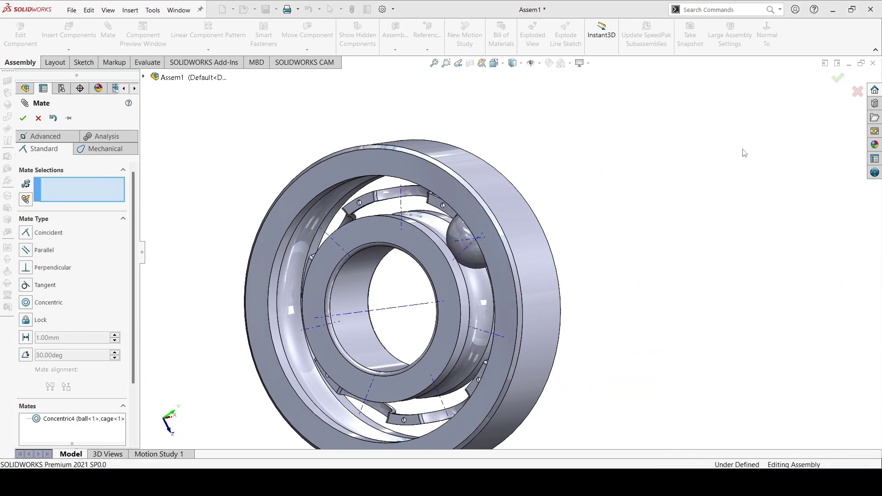
{"action": "right_click", "coordinate": [638, 237]}
{"action": "scroll", "coordinate": [637, 237], "scroll_direction": "up", "scroll_amount": 2}
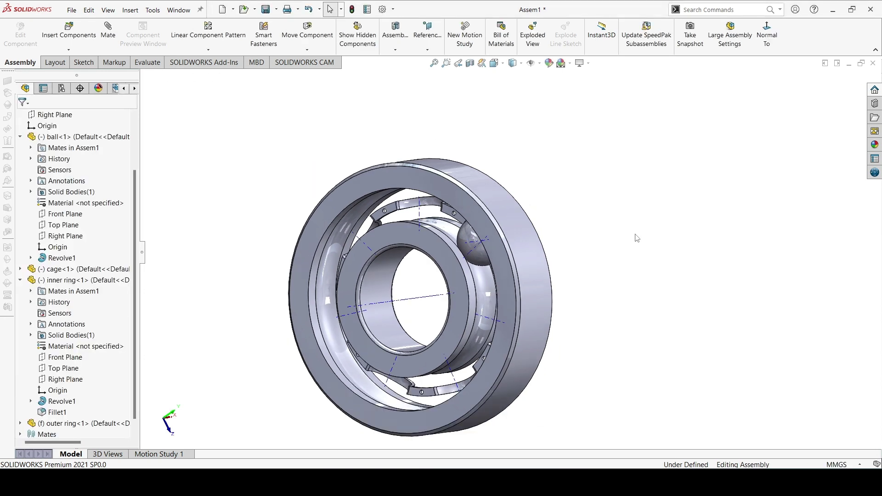
{"action": "middle_click_drag", "start_coordinate": [614, 251], "coordinate": [614, 250]}
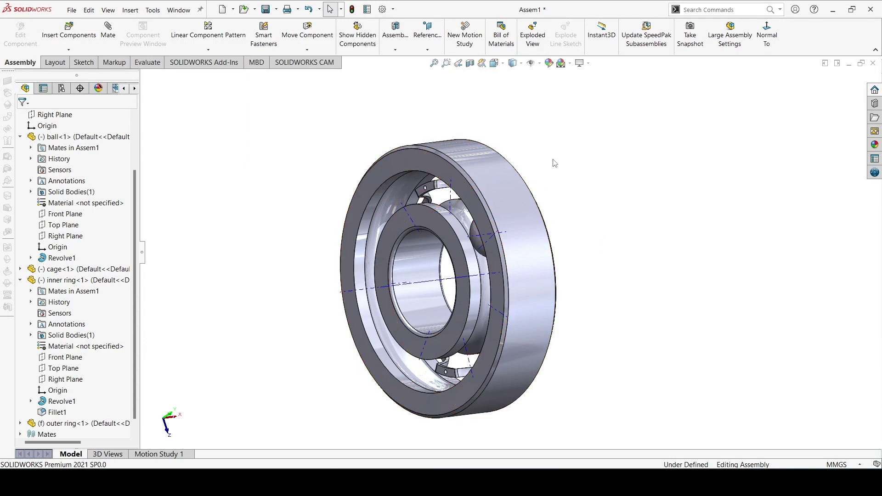
Step: Mirror cage-1 about its own face with Mirror Components
{"action": "left_click", "coordinate": [209, 50]}
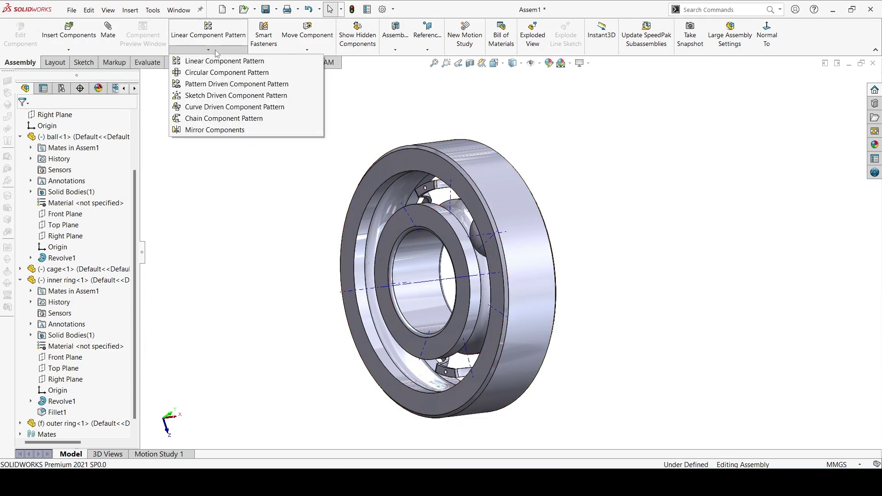
{"action": "left_click", "coordinate": [207, 131]}
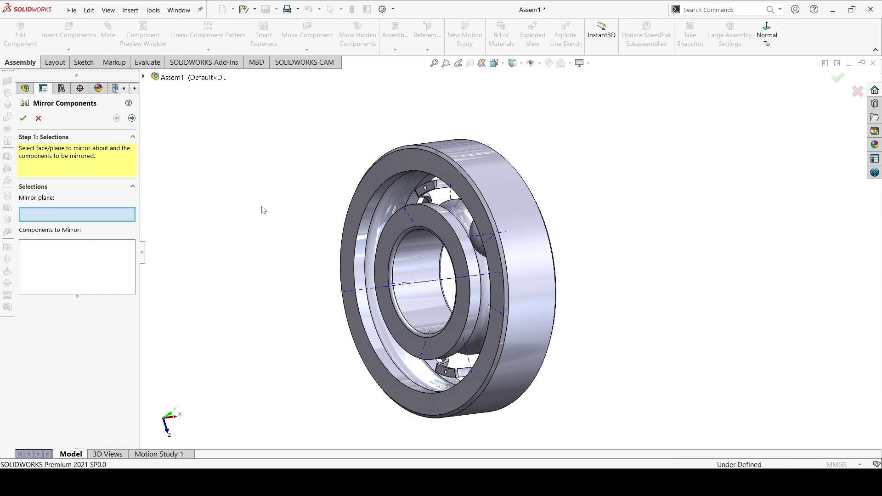
{"action": "left_click", "coordinate": [430, 188]}
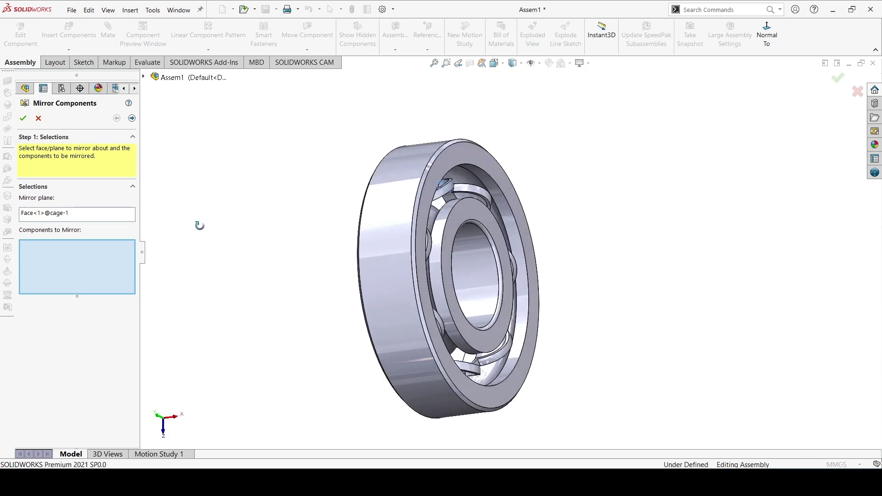
{"action": "middle_click_drag", "start_coordinate": [246, 216], "coordinate": [216, 228]}
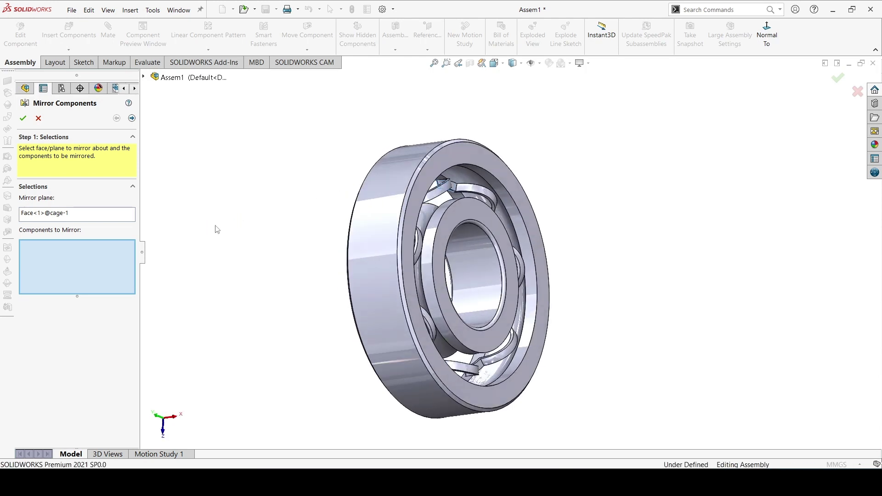
{"action": "left_click", "coordinate": [440, 197]}
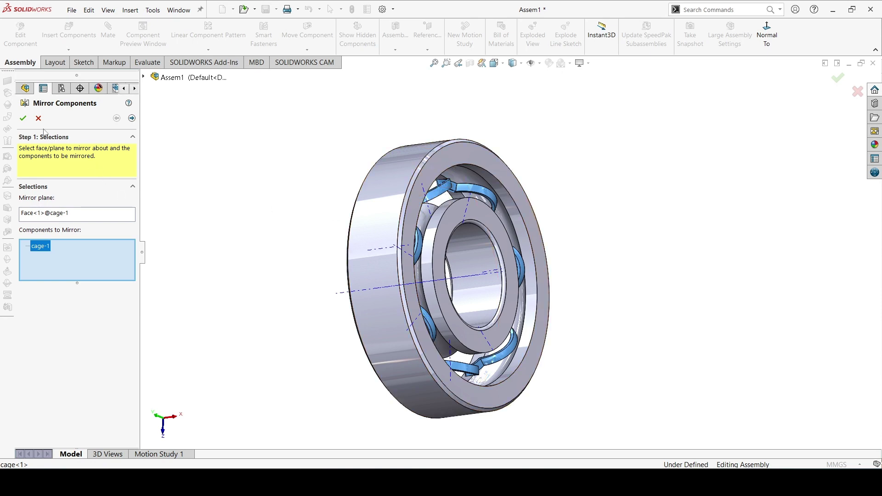
{"action": "left_click", "coordinate": [24, 119]}
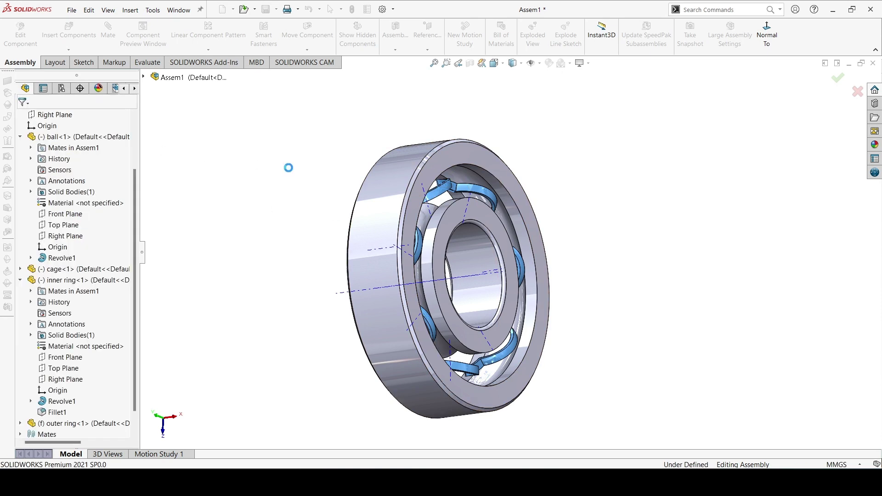
{"action": "mouse_move", "coordinate": [329, 186]}
{"action": "middle_mouse_down"}
{"action": "mouse_move", "coordinate": [415, 172]}
{"action": "mouse_move", "coordinate": [440, 182]}
{"action": "mouse_move", "coordinate": [567, 143]}
{"action": "middle_mouse_up"}
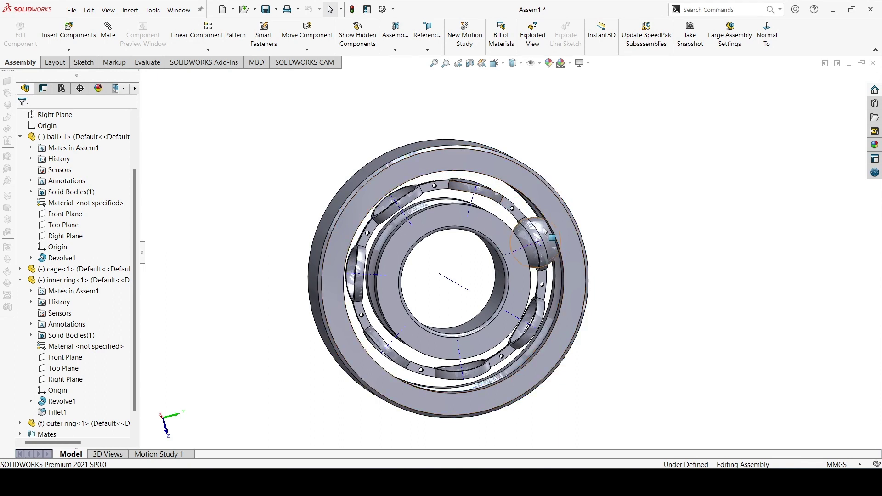
Step: Circularly pattern ball<1> into 7 instances around the inner ring's axis
{"action": "left_click", "coordinate": [208, 49]}
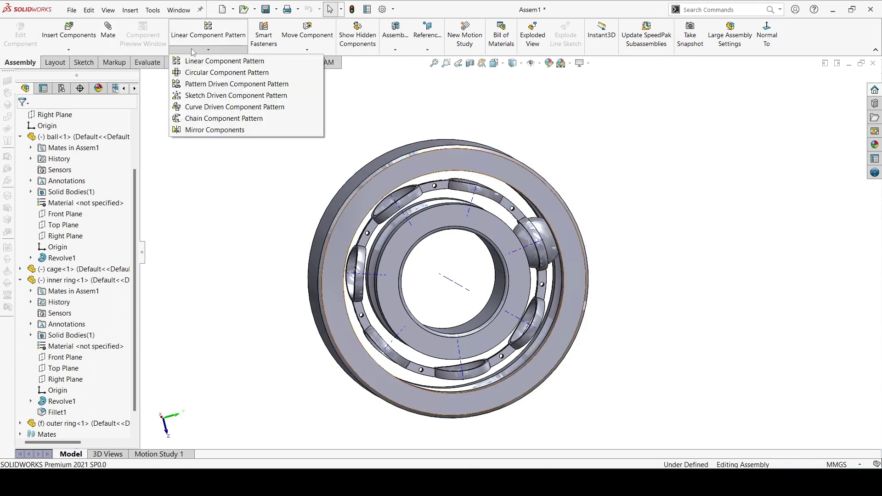
{"action": "left_click", "coordinate": [209, 73]}
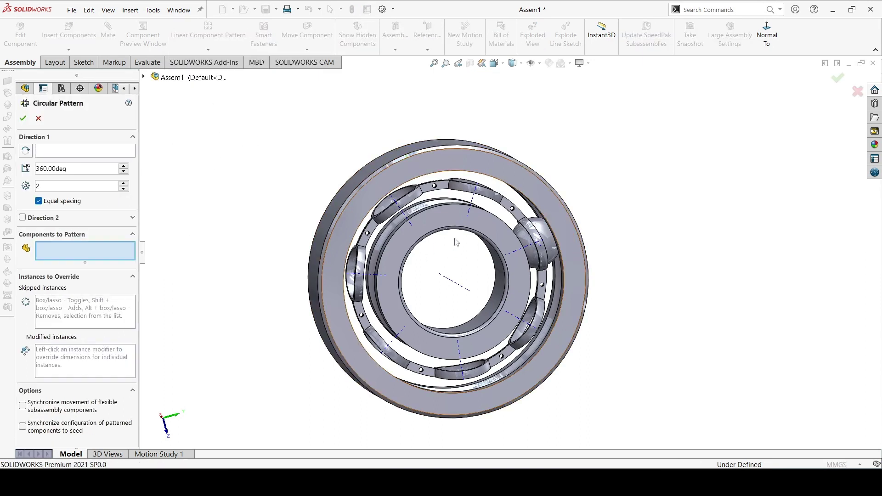
{"action": "left_click", "coordinate": [546, 233]}
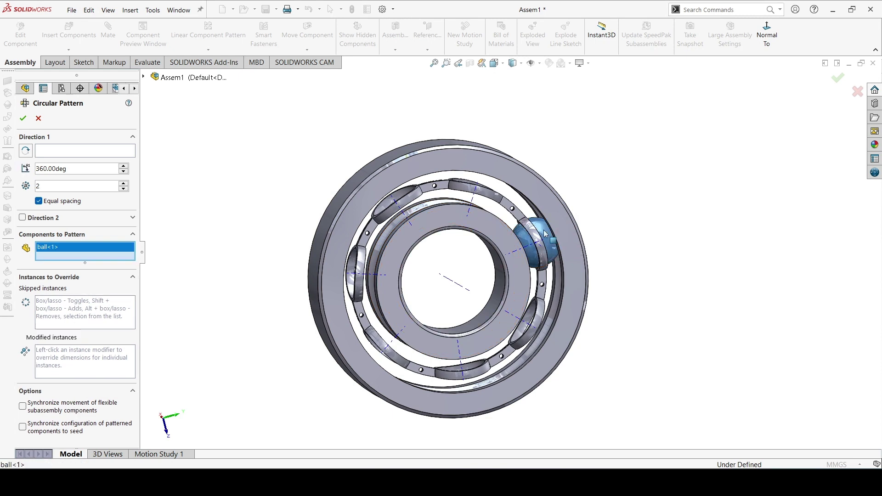
{"action": "double_click", "coordinate": [48, 184]}
{"action": "type", "text": "7"}
{"action": "middle_click_drag", "start_coordinate": [454, 285], "coordinate": [451, 303]}
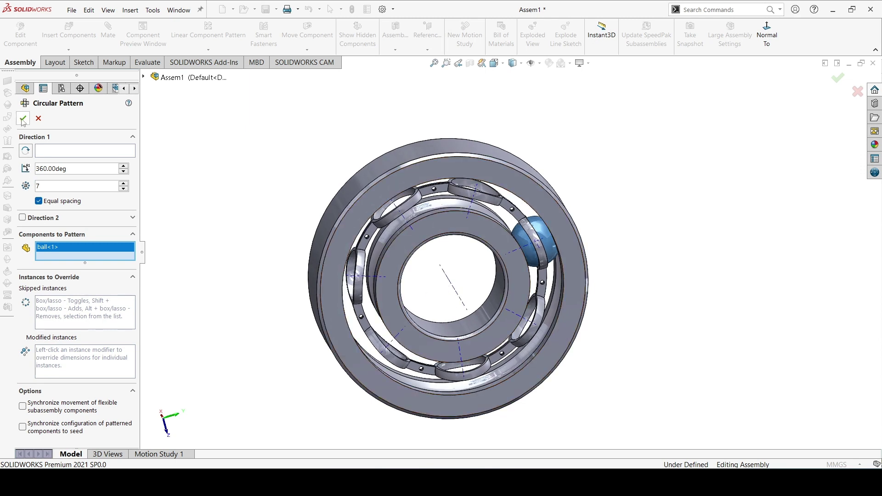
{"action": "left_click", "coordinate": [49, 152]}
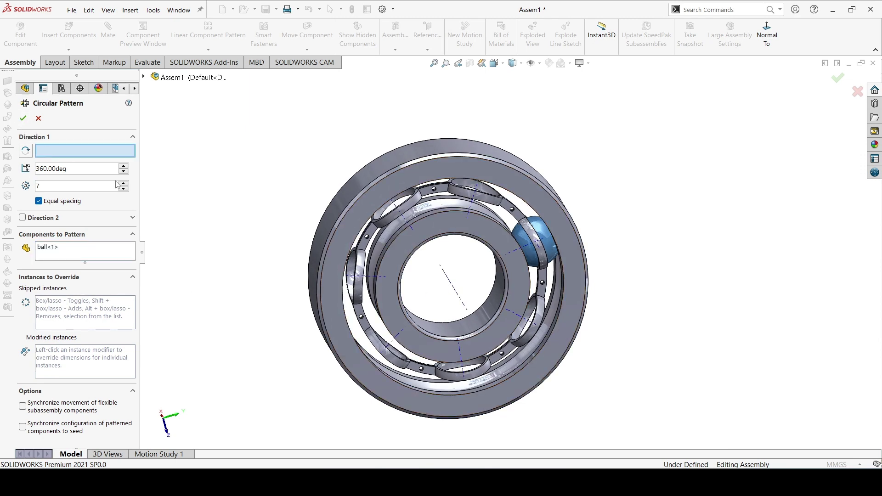
{"action": "left_click", "coordinate": [457, 292]}
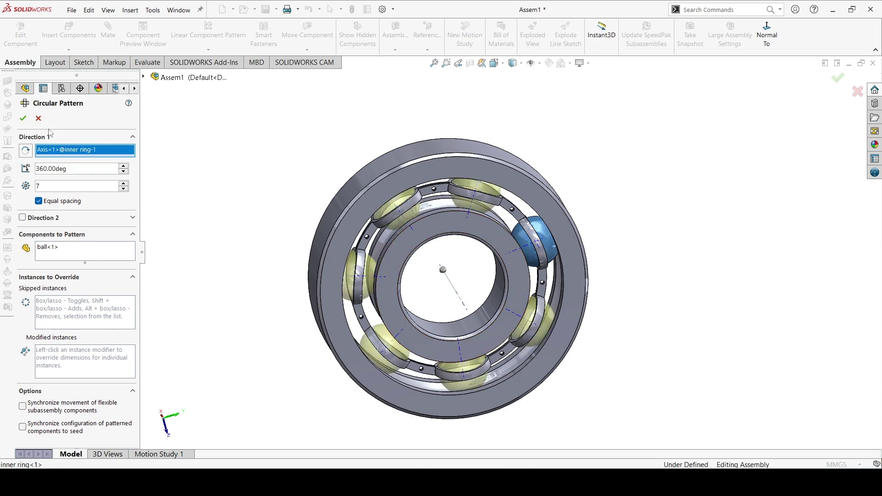
{"action": "left_click", "coordinate": [23, 119]}
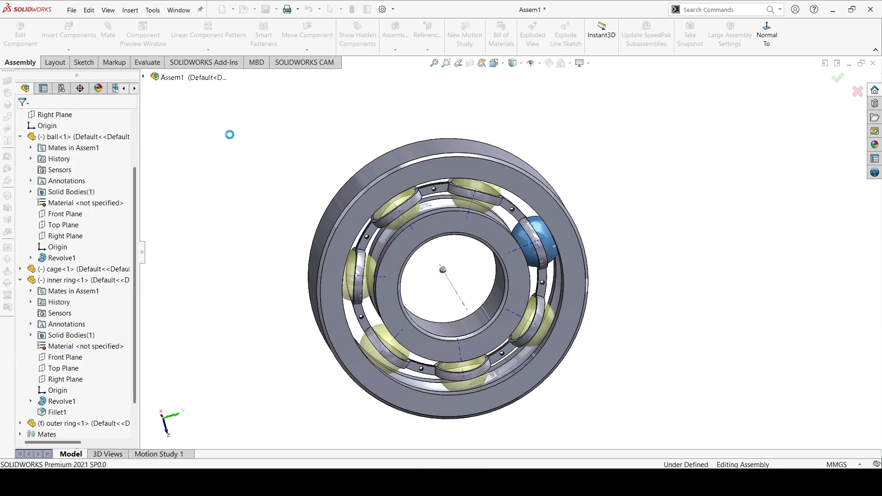
Step: Add in the Toolbox library from the Design Library pane
{"action": "mouse_move", "coordinate": [262, 120]}
{"action": "middle_mouse_down"}
{"action": "mouse_move", "coordinate": [238, 121]}
{"action": "mouse_move", "coordinate": [279, 98]}
{"action": "mouse_move", "coordinate": [221, 128]}
{"action": "mouse_move", "coordinate": [223, 142]}
{"action": "middle_mouse_up"}
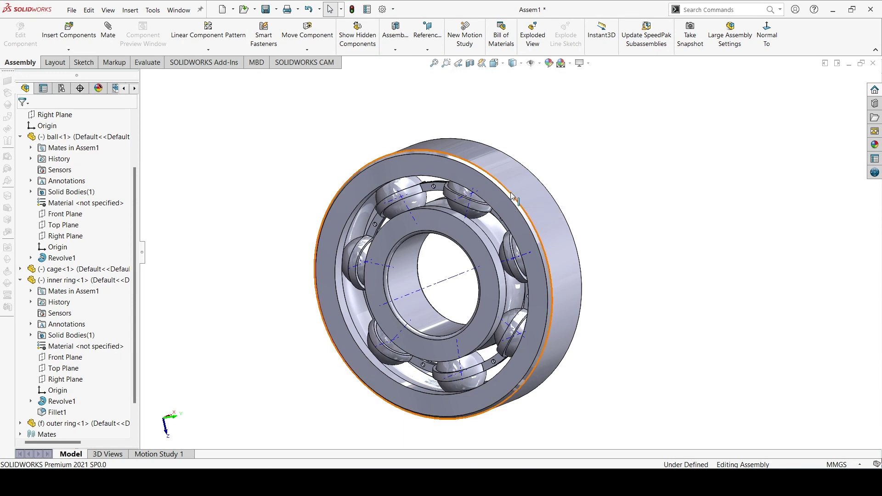
{"action": "key", "text": "ctrl+7"}
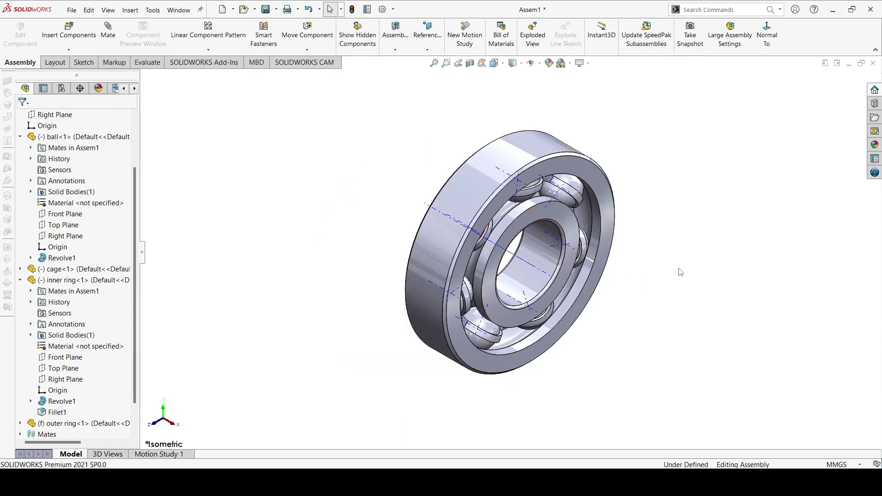
{"action": "middle_click_drag", "start_coordinate": [664, 256], "coordinate": [634, 248]}
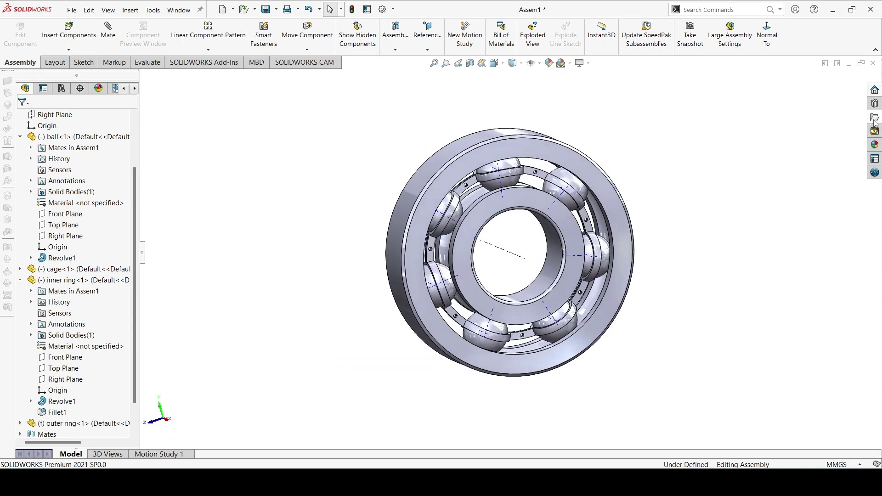
{"action": "left_click", "coordinate": [875, 103]}
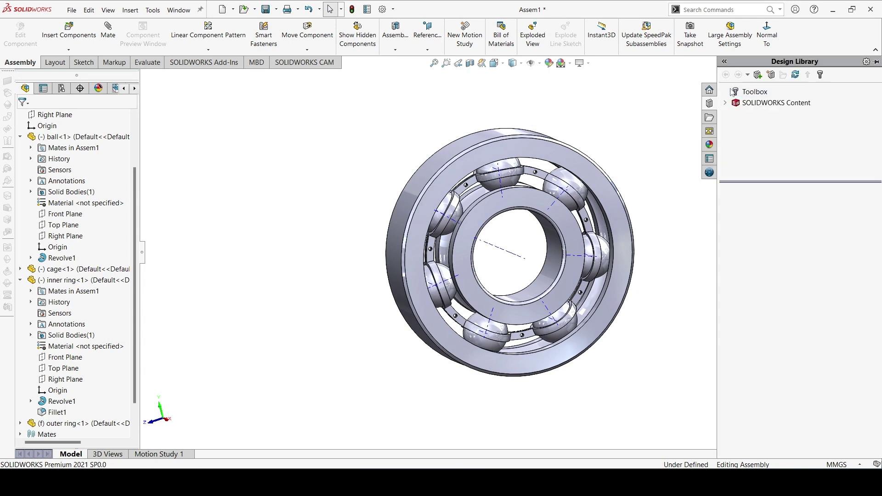
{"action": "left_click", "coordinate": [738, 93]}
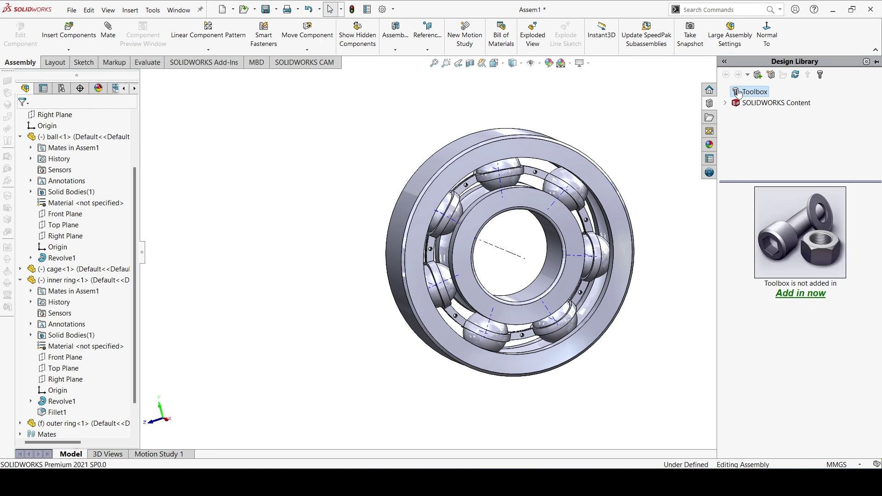
{"action": "left_click", "coordinate": [787, 295]}
{"action": "left_click", "coordinate": [670, 364]}
Step: Browse the Toolbox to DIN > Pins > Rivets
{"action": "left_click", "coordinate": [875, 104]}
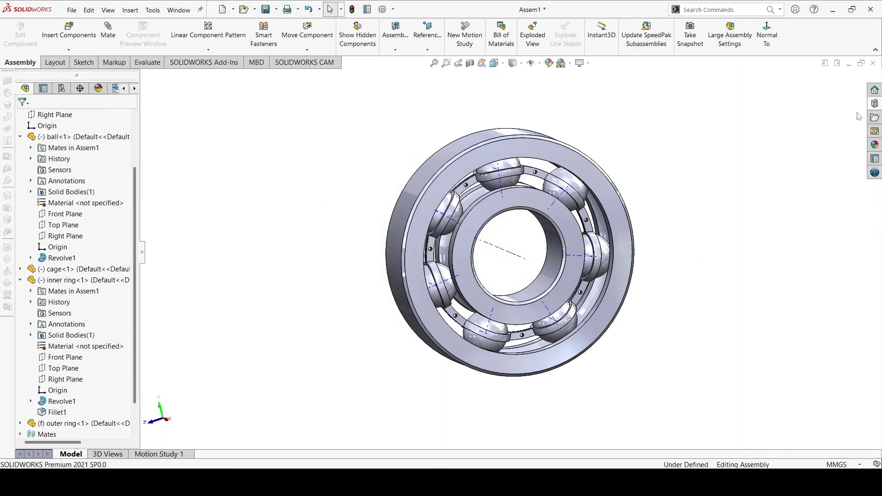
{"action": "scroll", "coordinate": [780, 306], "scroll_direction": "down", "scroll_amount": 3}
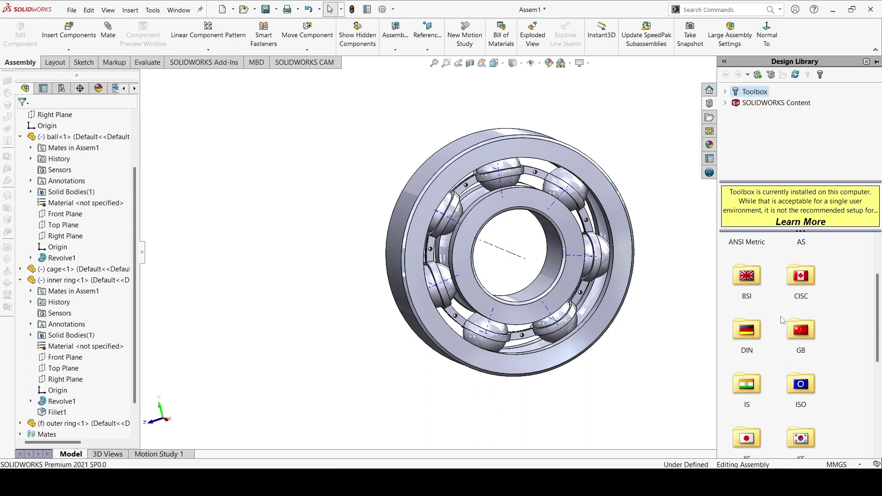
{"action": "double_click", "coordinate": [746, 335]}
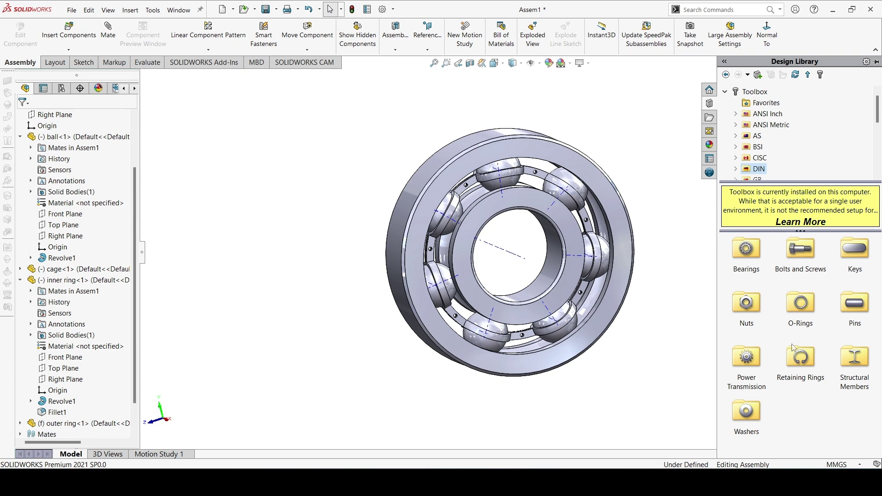
{"action": "double_click", "coordinate": [862, 306]}
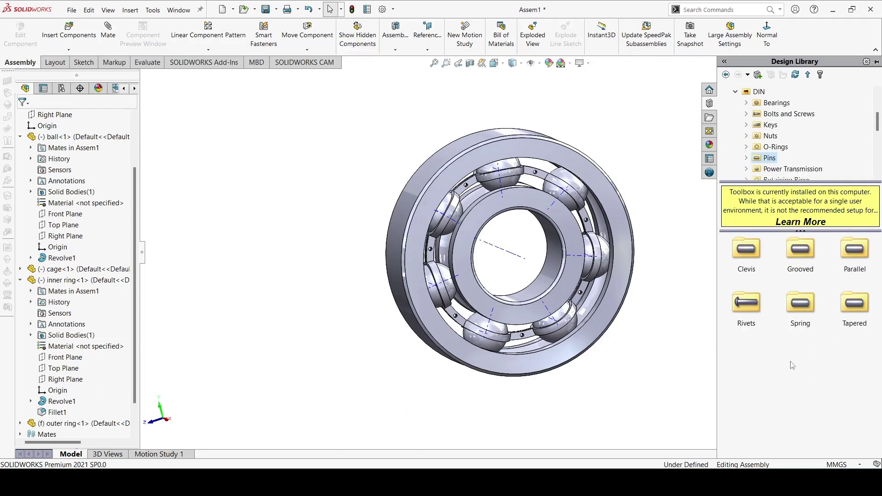
{"action": "double_click", "coordinate": [745, 313]}
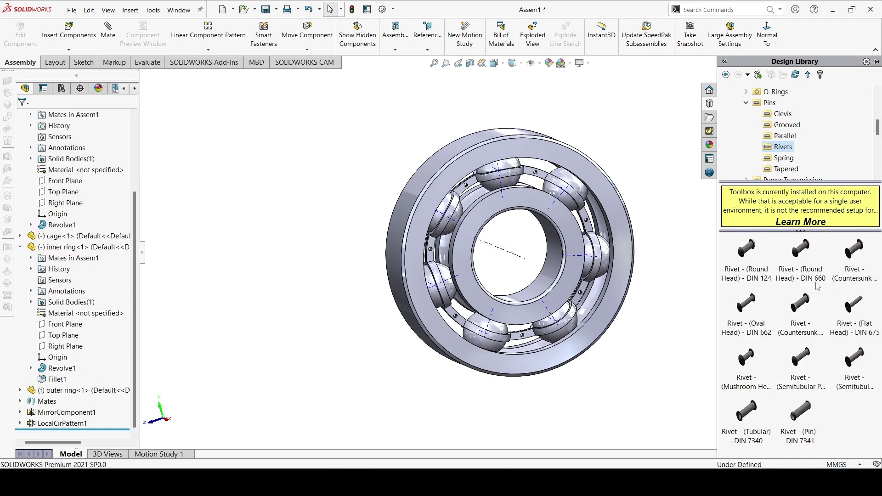
Step: Drop a DIN 660 round-head rivet onto a bearing hole and configure it to size 4, length 12
{"action": "left_click_drag", "start_coordinate": [807, 260], "coordinate": [534, 176]}
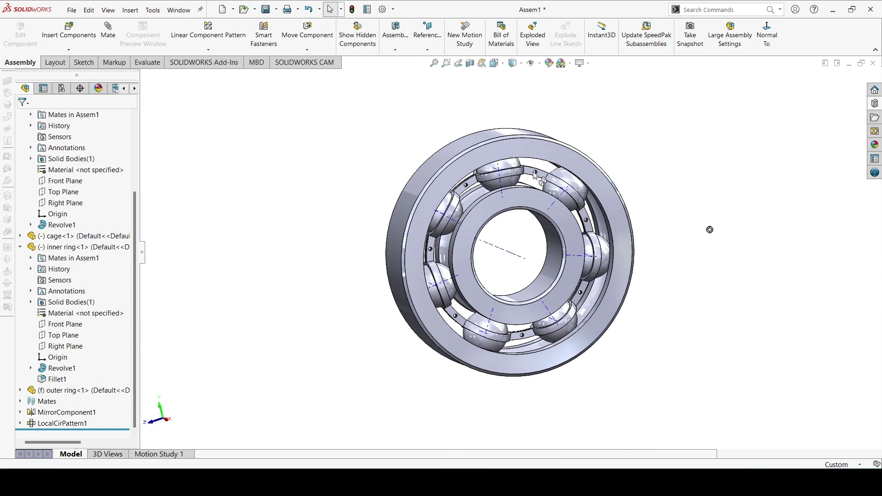
{"action": "left_click_drag", "start_coordinate": [535, 176], "coordinate": [535, 175]}
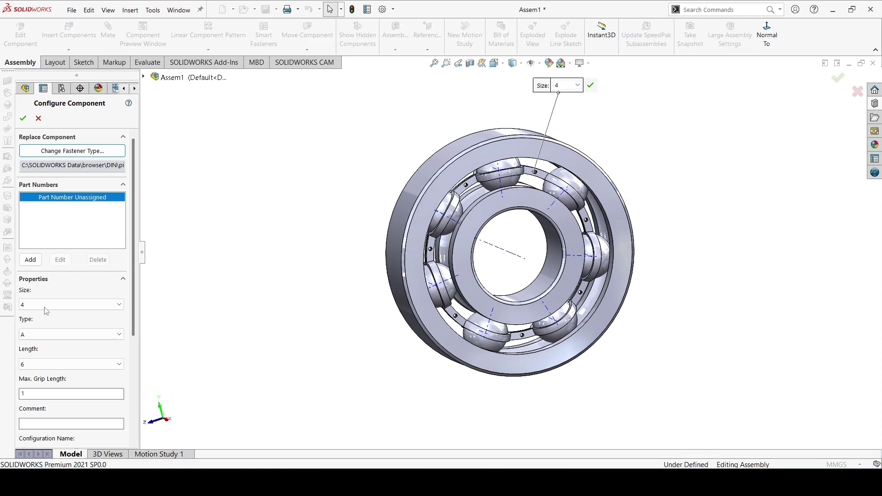
{"action": "left_click", "coordinate": [48, 364]}
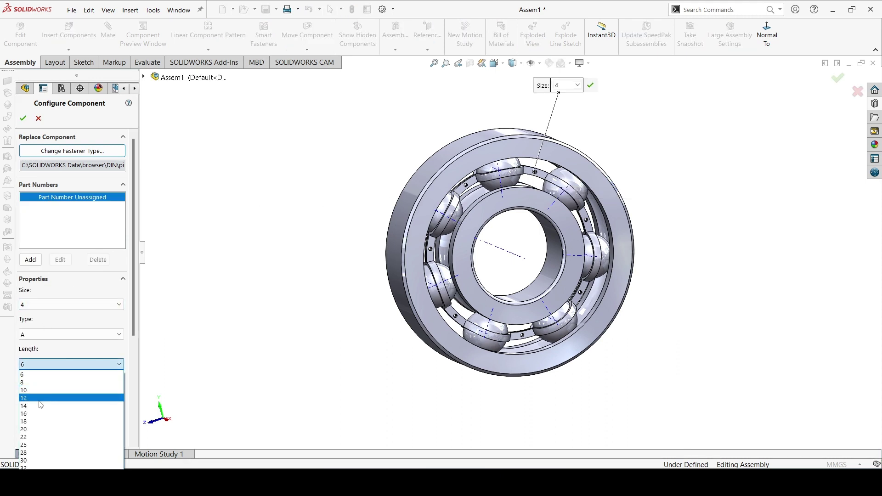
{"action": "left_click", "coordinate": [40, 399]}
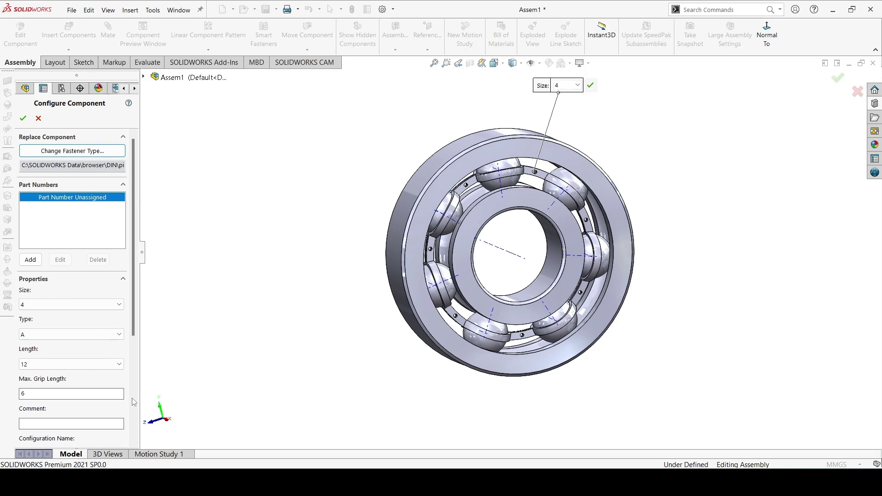
{"action": "left_click", "coordinate": [28, 119]}
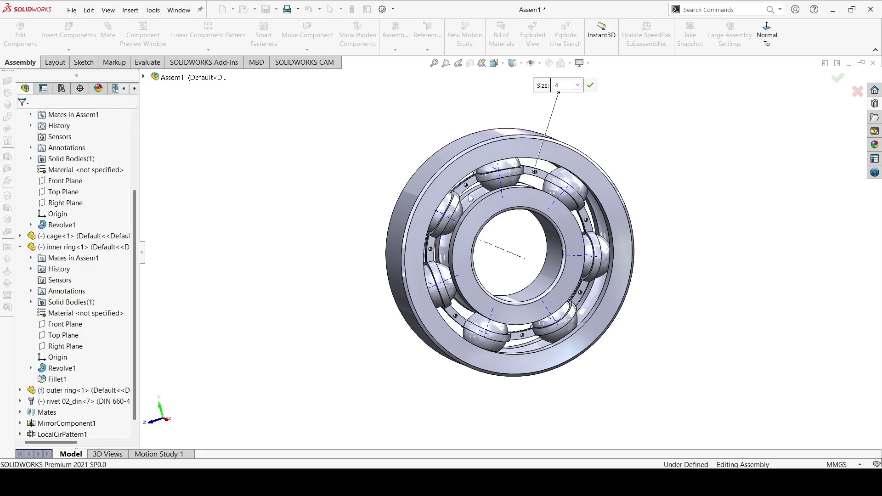
Step: Place another rivet copy in a cage hole and finish inserting components
{"action": "scroll", "coordinate": [470, 198], "scroll_direction": "down", "scroll_amount": 3}
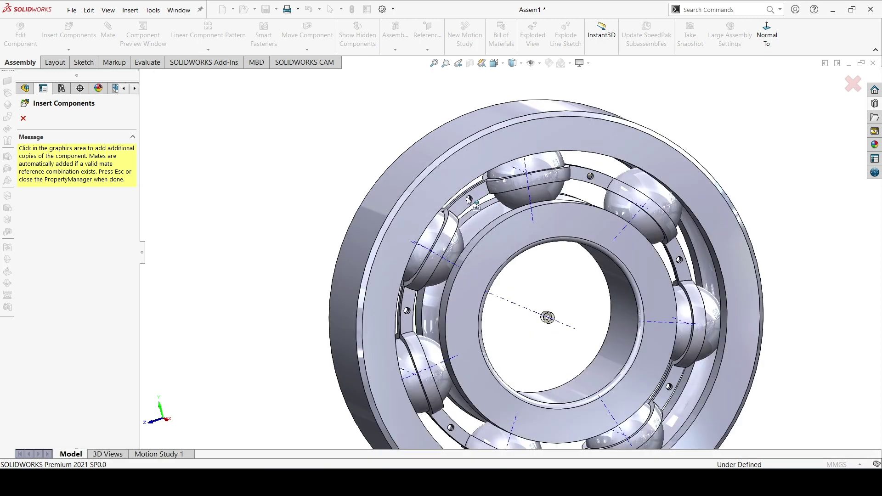
{"action": "scroll", "coordinate": [476, 201], "scroll_direction": "down", "scroll_amount": 2}
{"action": "scroll", "coordinate": [477, 207], "scroll_direction": "down", "scroll_amount": 2}
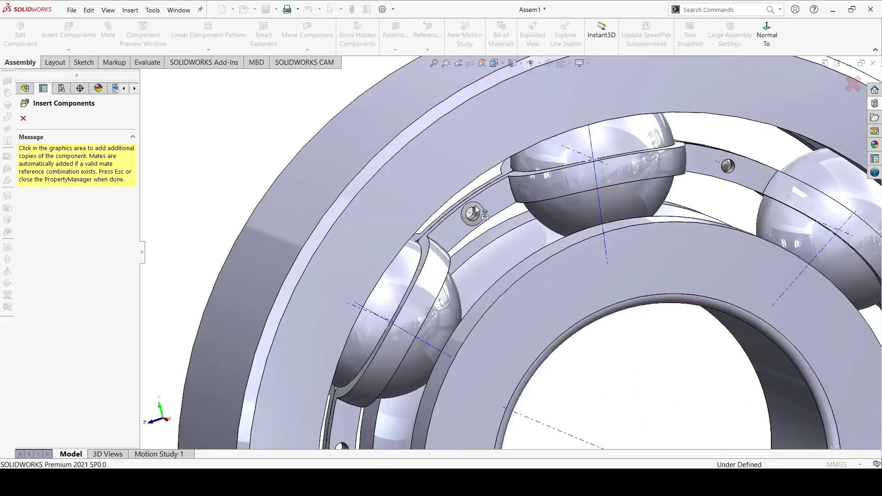
{"action": "left_click", "coordinate": [475, 211]}
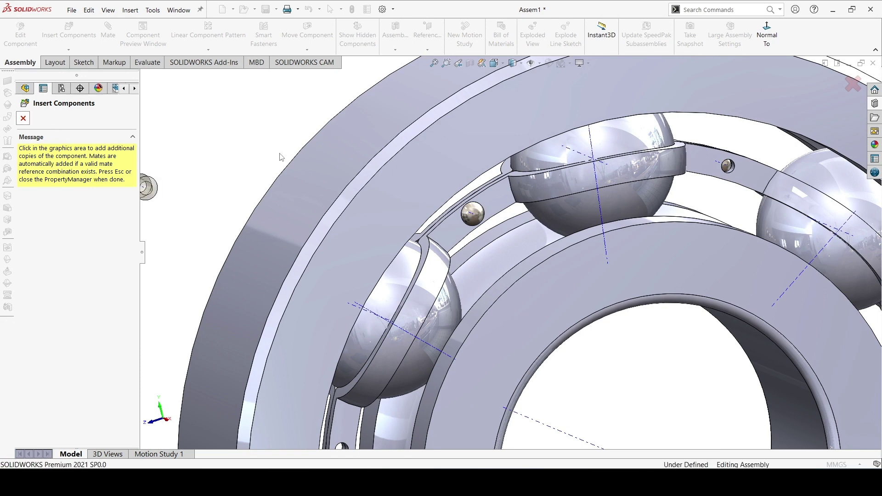
{"action": "left_click", "coordinate": [23, 119]}
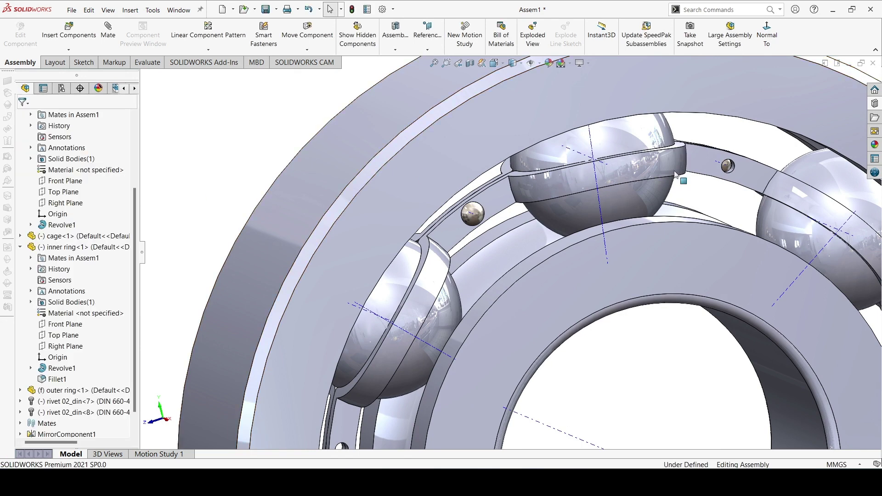
Step: Delete the misplaced first rivet, rivet 02_din<7>
{"action": "left_click", "coordinate": [729, 166]}
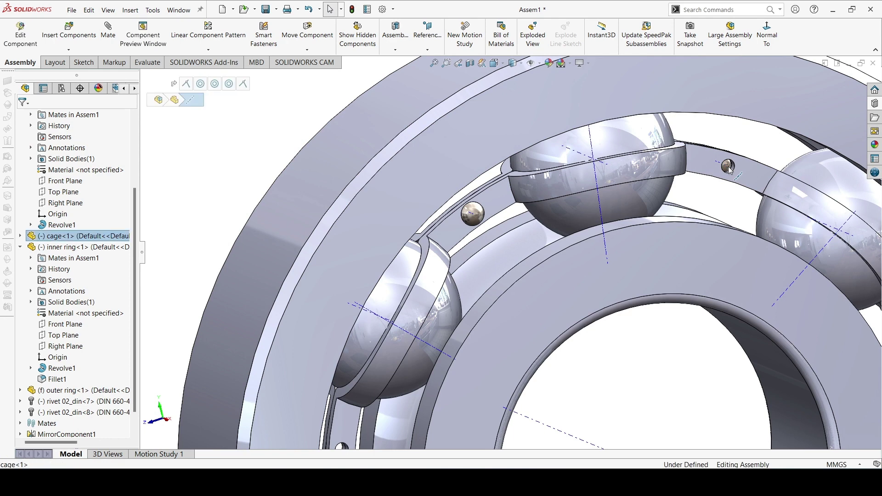
{"action": "mouse_move", "coordinate": [355, 225]}
{"action": "middle_mouse_down"}
{"action": "mouse_move", "coordinate": [376, 201]}
{"action": "mouse_move", "coordinate": [447, 209]}
{"action": "mouse_move", "coordinate": [328, 226]}
{"action": "mouse_move", "coordinate": [605, 199]}
{"action": "mouse_move", "coordinate": [709, 164]}
{"action": "middle_mouse_up"}
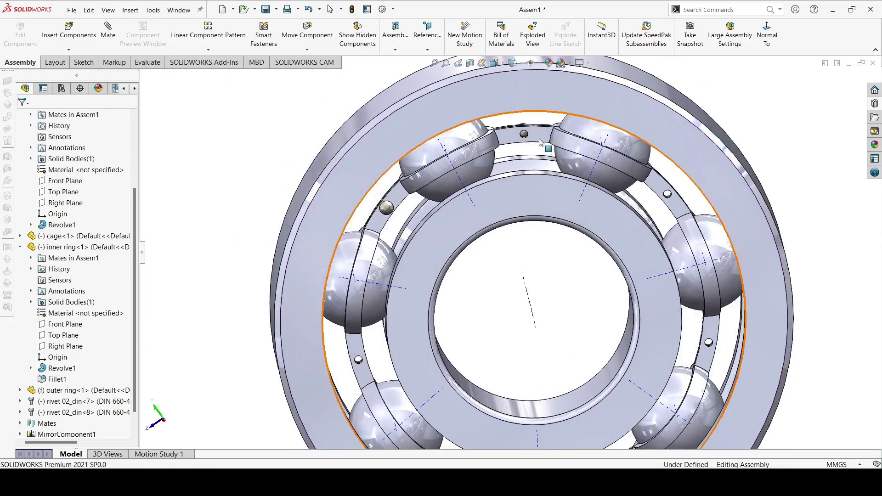
{"action": "scroll", "coordinate": [524, 135], "scroll_direction": "down", "scroll_amount": 5}
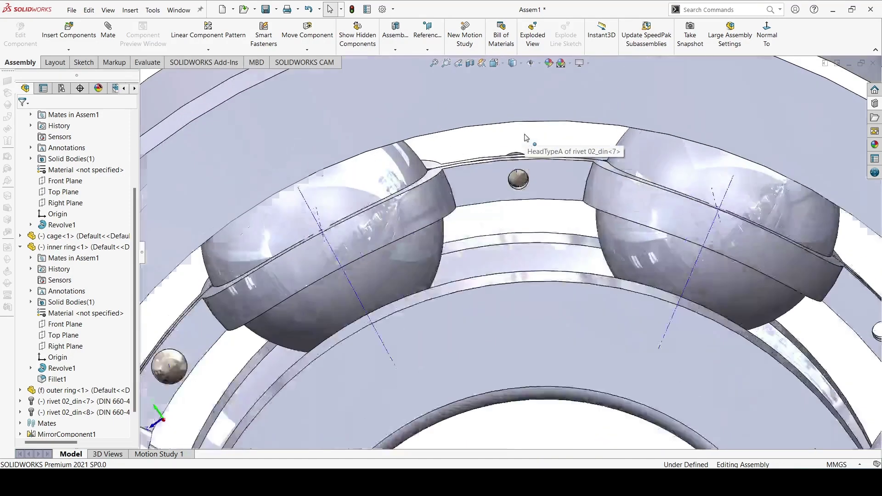
{"action": "scroll", "coordinate": [519, 189], "scroll_direction": "down", "scroll_amount": 5}
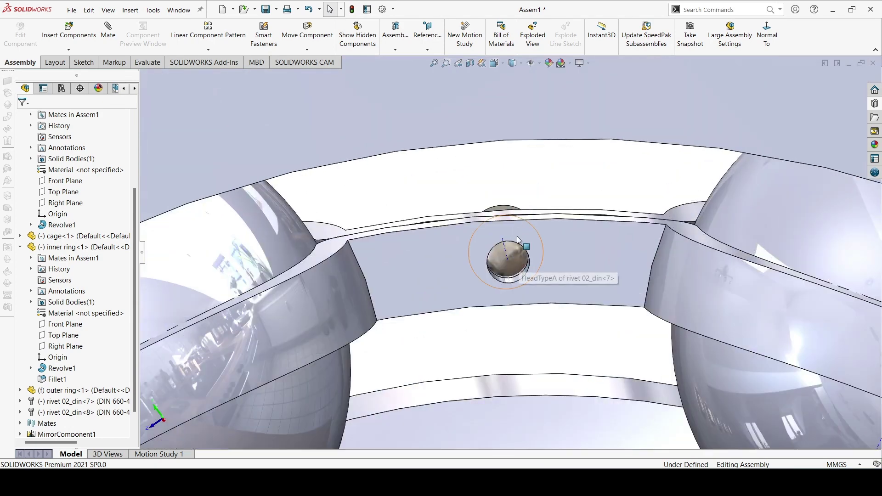
{"action": "left_click", "coordinate": [519, 263]}
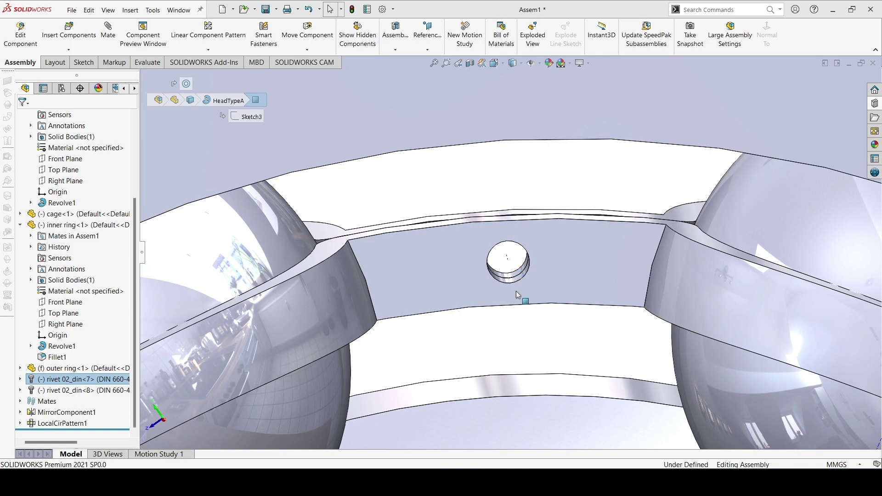
{"action": "key", "text": "Delete"}
{"action": "scroll", "coordinate": [516, 294], "scroll_direction": "up", "scroll_amount": 5}
{"action": "scroll", "coordinate": [509, 311], "scroll_direction": "up", "scroll_amount": 3}
{"action": "scroll", "coordinate": [487, 365], "scroll_direction": "up", "scroll_amount": 1}
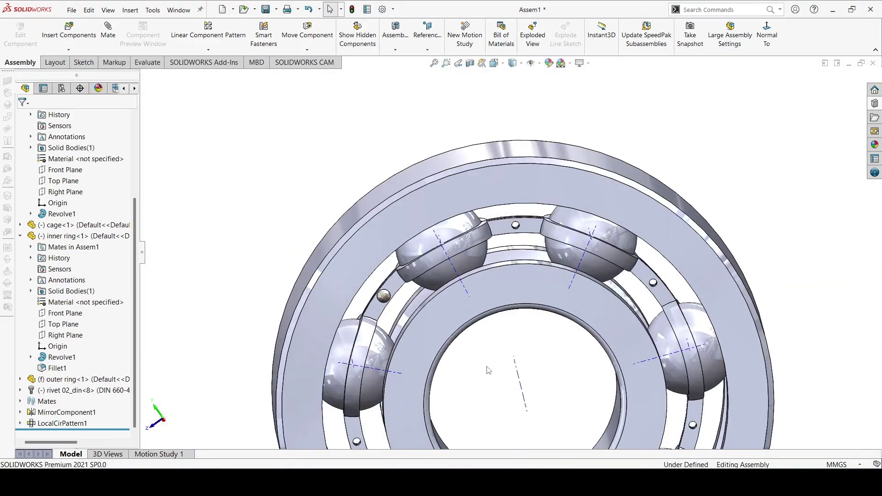
{"action": "scroll", "coordinate": [488, 371], "scroll_direction": "up", "scroll_amount": 1}
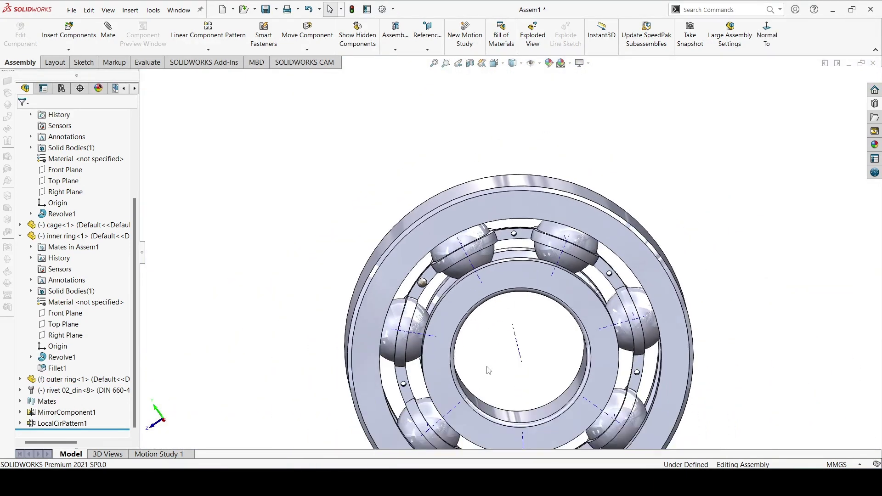
{"action": "left_click", "coordinate": [216, 50]}
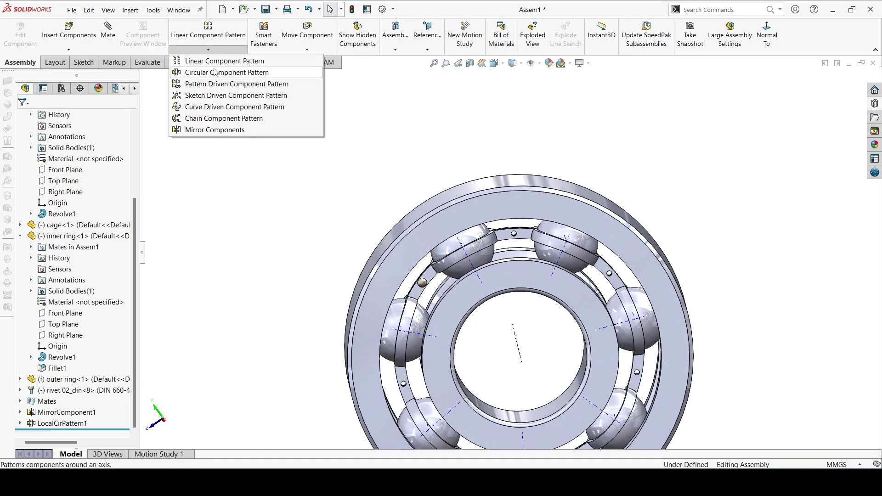
{"action": "left_click", "coordinate": [215, 73]}
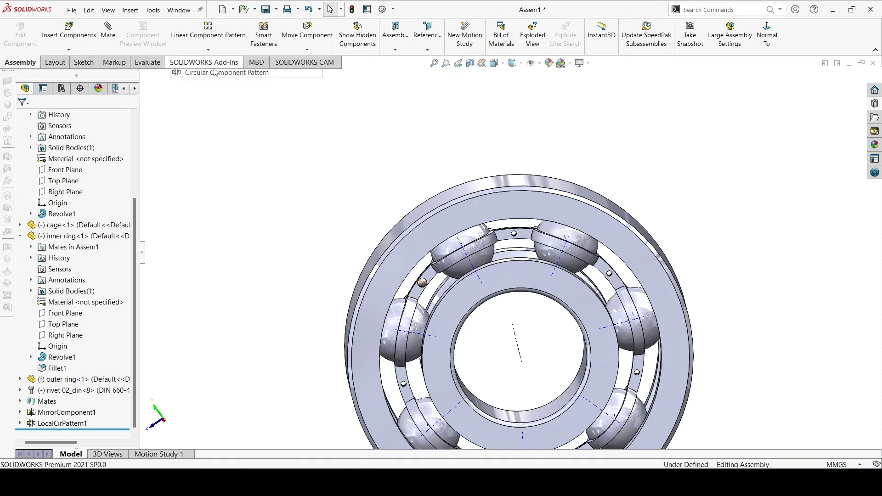
{"action": "left_click", "coordinate": [425, 284]}
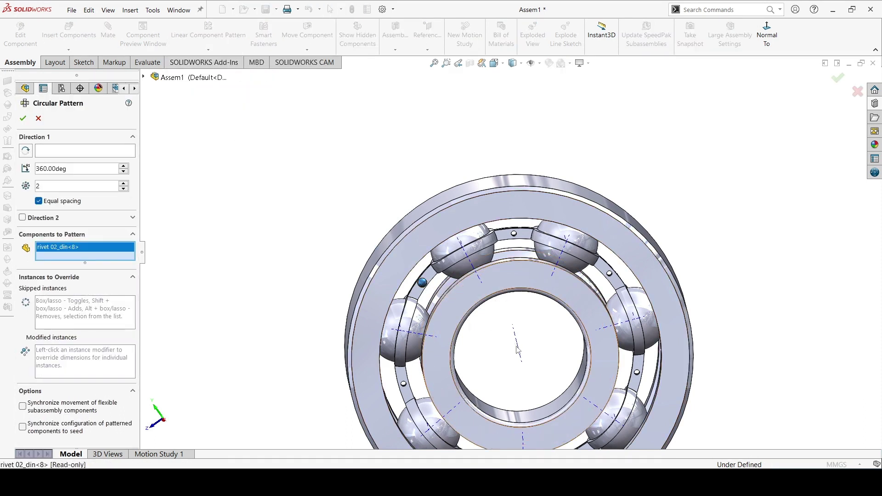
{"action": "left_click", "coordinate": [93, 153]}
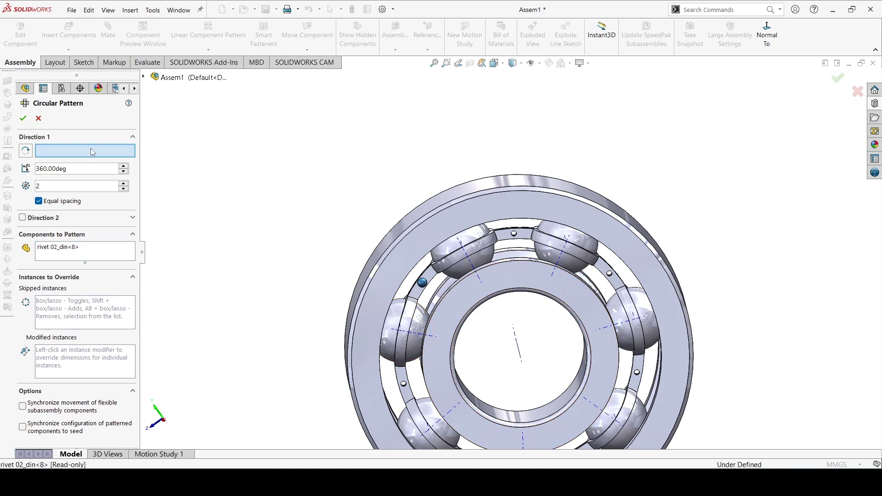
{"action": "left_click", "coordinate": [520, 350]}
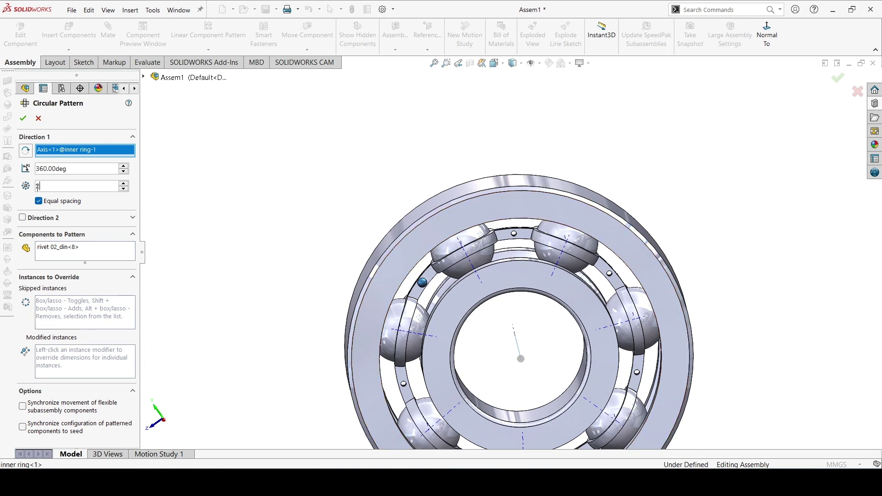
{"action": "double_click", "coordinate": [39, 186]}
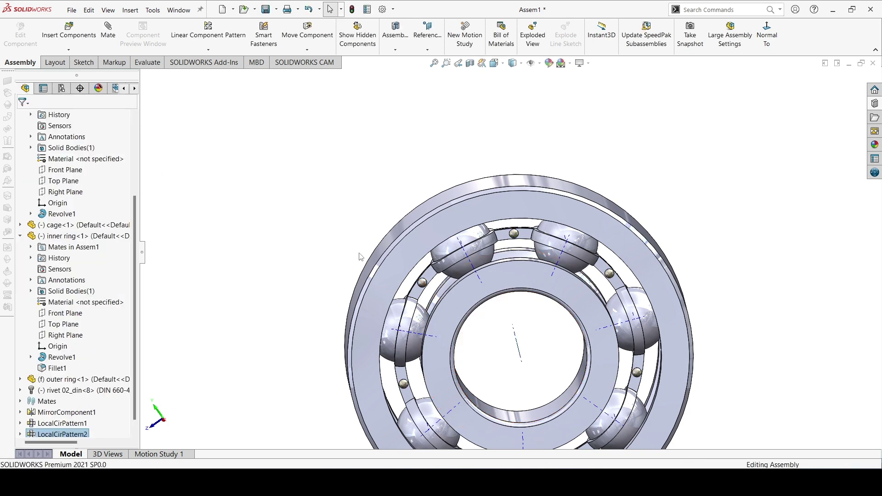
Step: Rotate and zoom-to-fit the view to see rivets in all cage holes
{"action": "middle_click_drag", "start_coordinate": [452, 254], "coordinate": [480, 254]}
{"action": "key", "text": "ctrl+7"}
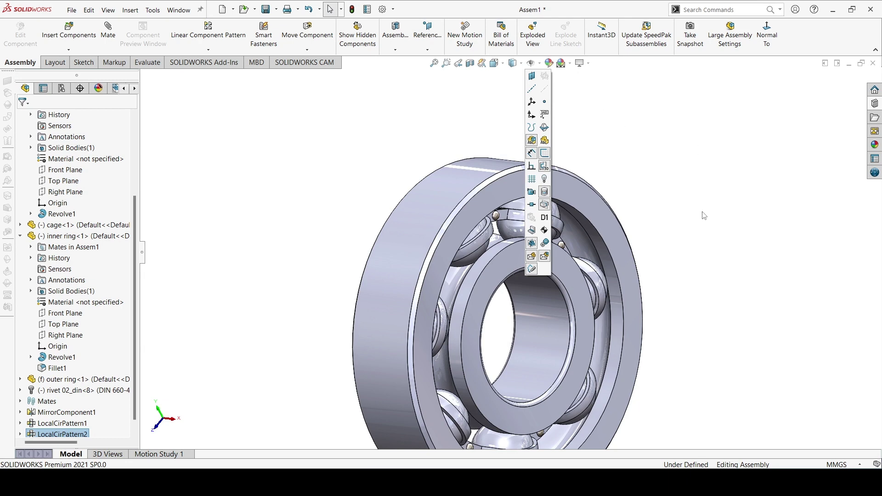
{"action": "key", "text": "f"}
{"action": "scroll", "coordinate": [616, 334], "scroll_direction": "down", "scroll_amount": 2}
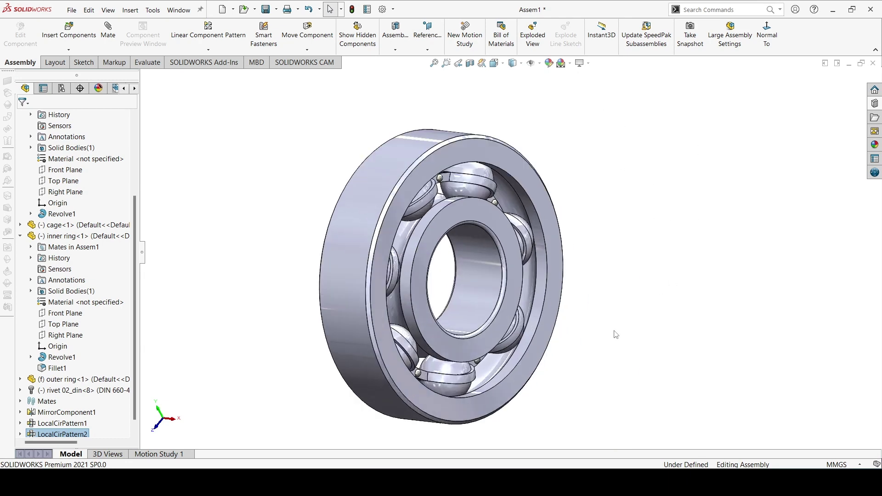
{"action": "middle_click_drag", "start_coordinate": [597, 342], "coordinate": [342, 346]}
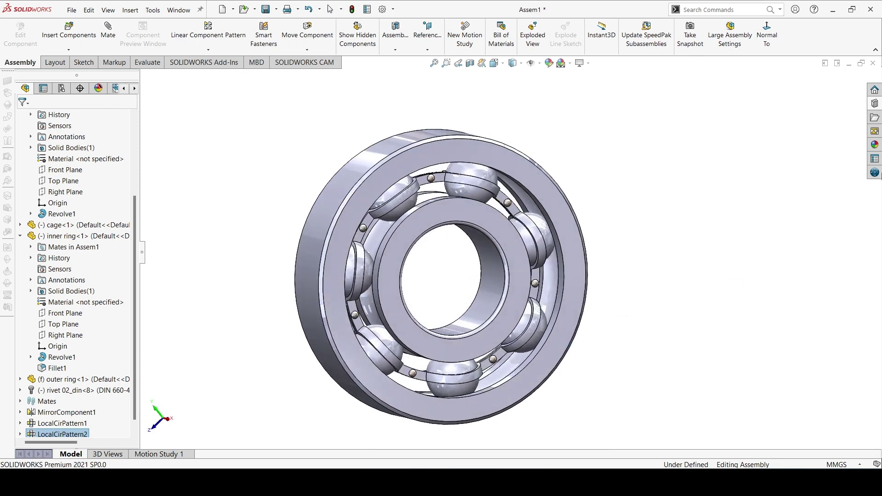
Step: Apply polished gold from Metal > Gold to the outer ring body
{"action": "left_click", "coordinate": [875, 144]}
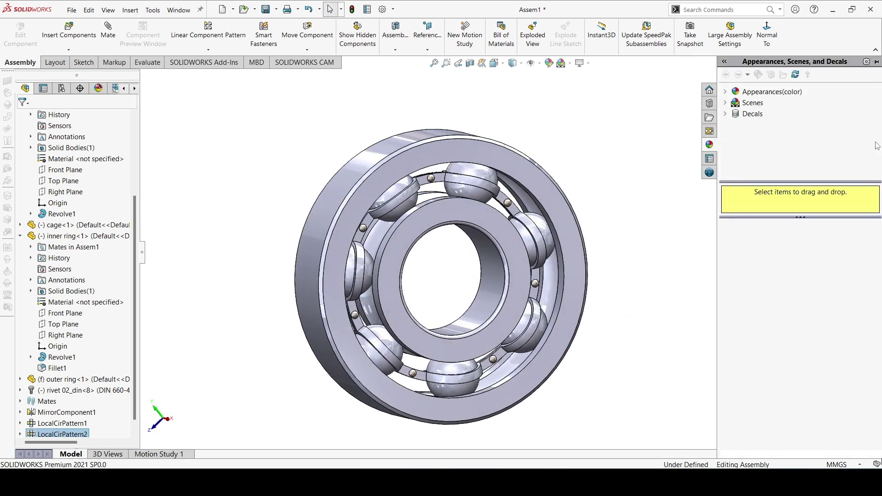
{"action": "left_click", "coordinate": [763, 92]}
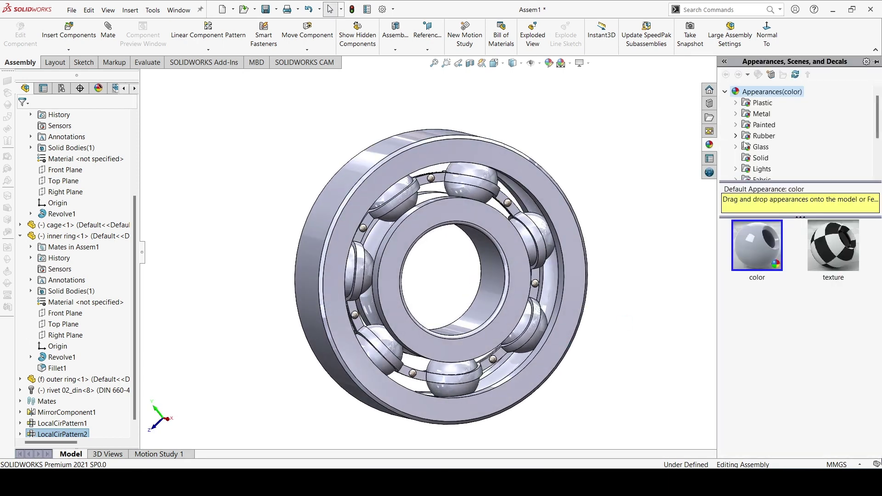
{"action": "left_click", "coordinate": [736, 112]}
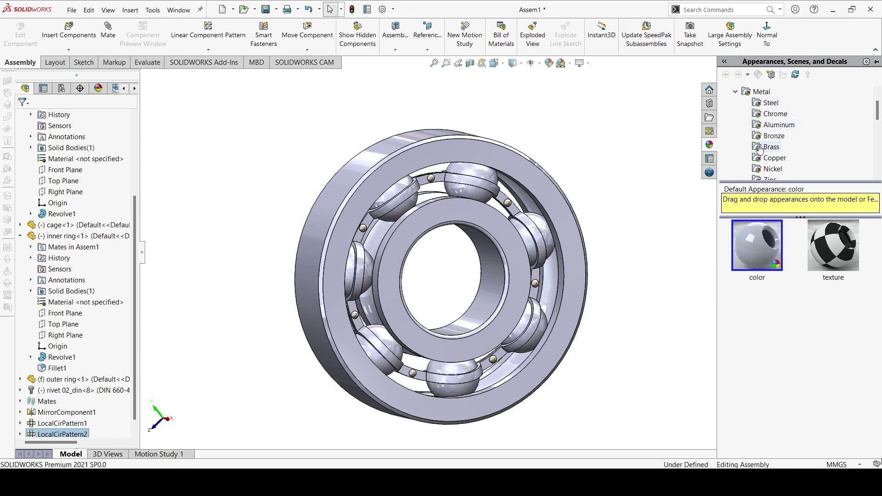
{"action": "scroll", "coordinate": [756, 138], "scroll_direction": "down", "scroll_amount": 2}
{"action": "scroll", "coordinate": [761, 147], "scroll_direction": "down", "scroll_amount": 1}
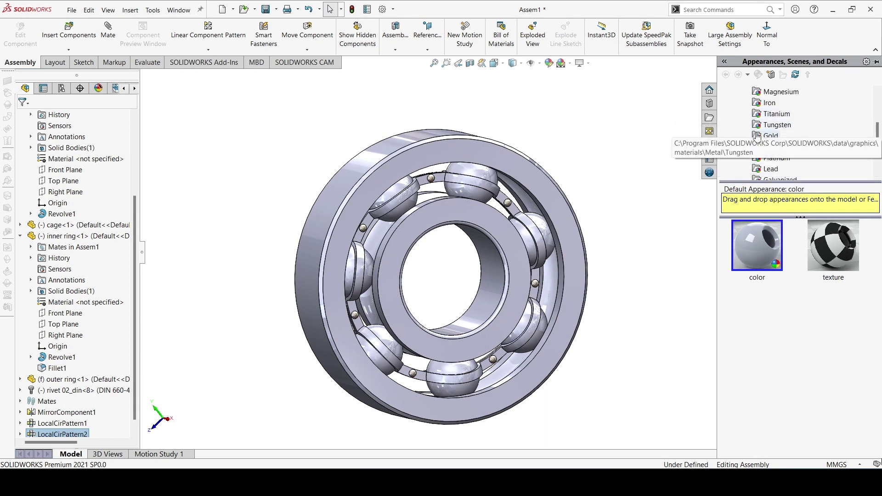
{"action": "left_click", "coordinate": [757, 137]}
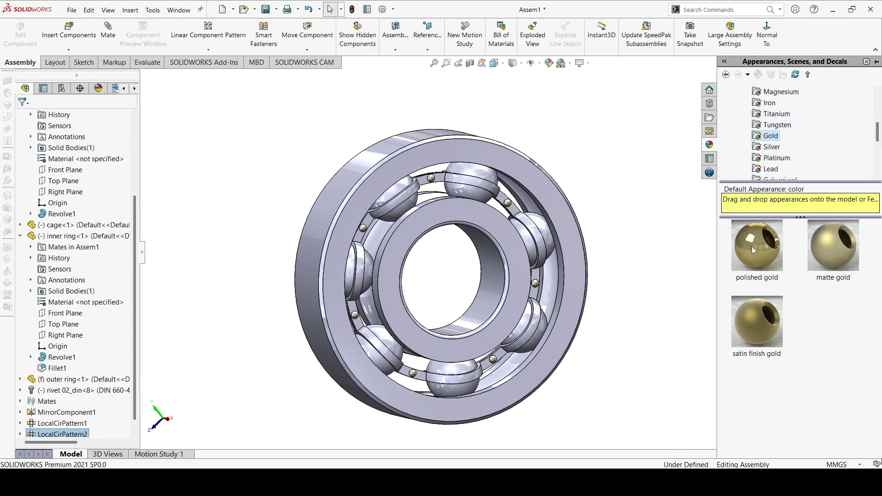
{"action": "mouse_move", "coordinate": [751, 246]}
{"action": "left_mouse_down"}
{"action": "mouse_move", "coordinate": [321, 197]}
{"action": "mouse_move", "coordinate": [330, 200]}
{"action": "left_mouse_up"}
{"action": "left_click", "coordinate": [329, 199]}
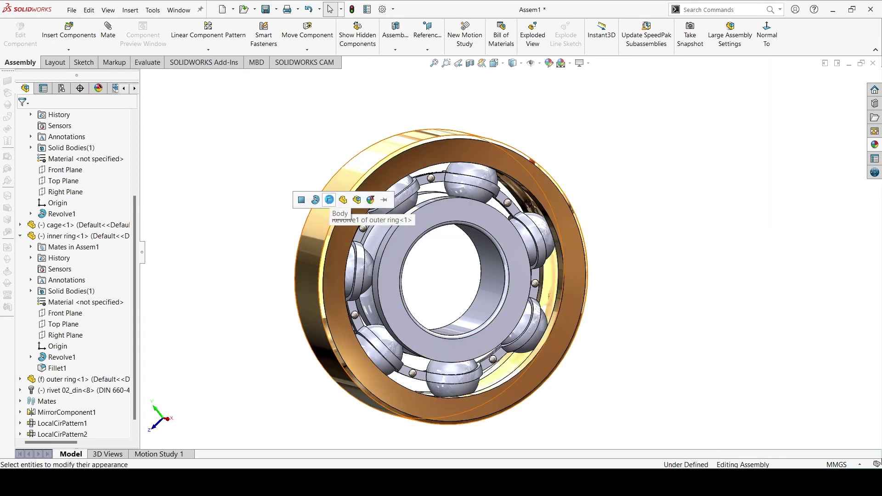
{"action": "left_click", "coordinate": [330, 199]}
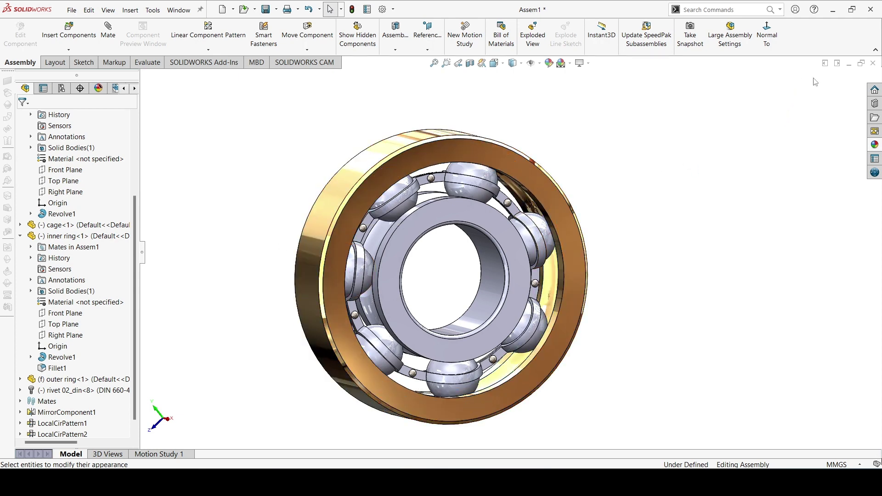
Step: Apply the same polished gold to the inner ring body
{"action": "left_click", "coordinate": [872, 147]}
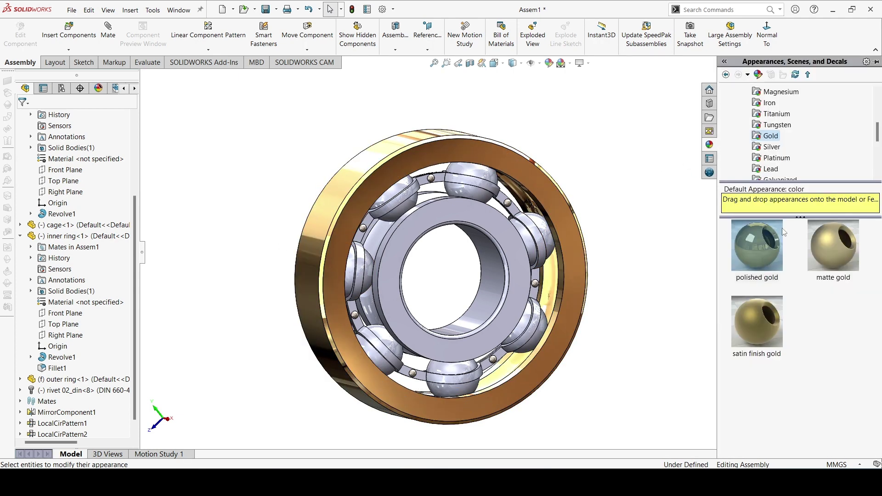
{"action": "left_click_drag", "start_coordinate": [761, 249], "coordinate": [517, 249]}
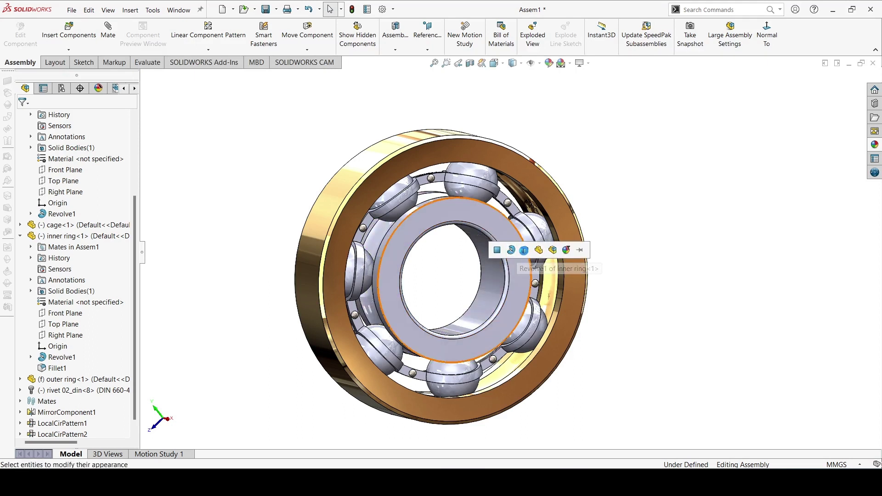
{"action": "left_click", "coordinate": [525, 251]}
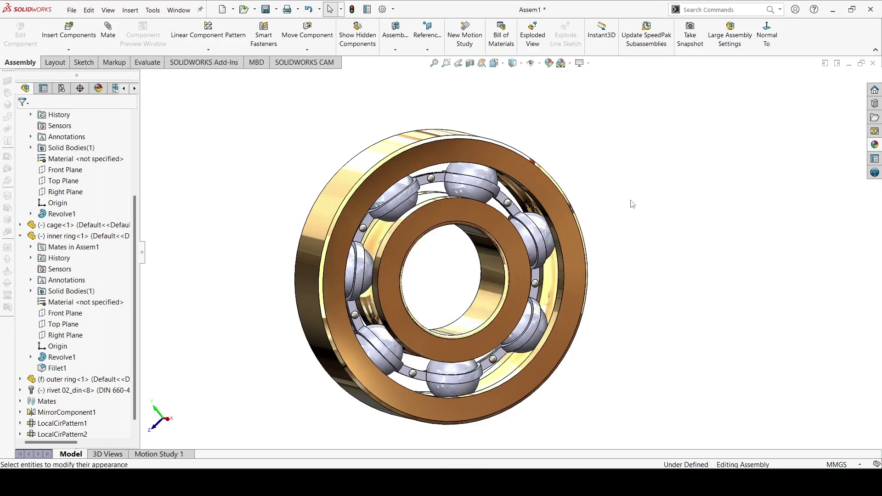
Step: Apply polished steel to all the bearing ball bodies
{"action": "left_click", "coordinate": [873, 145]}
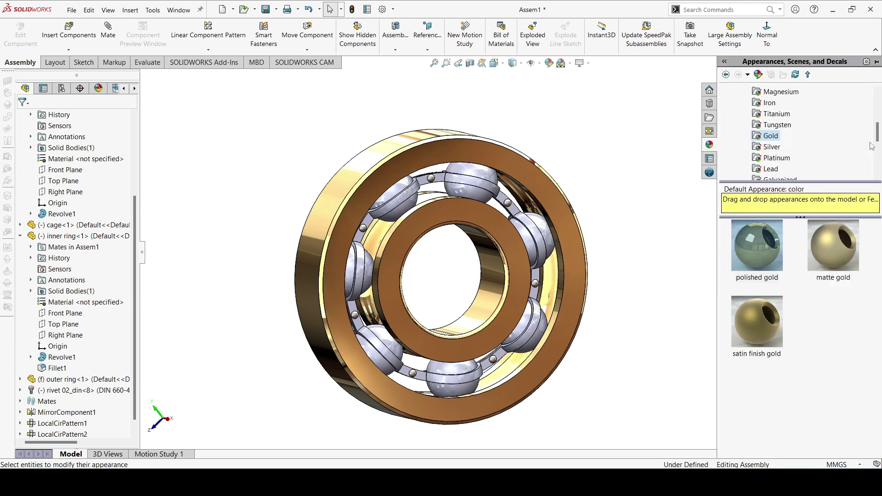
{"action": "left_click", "coordinate": [764, 115]}
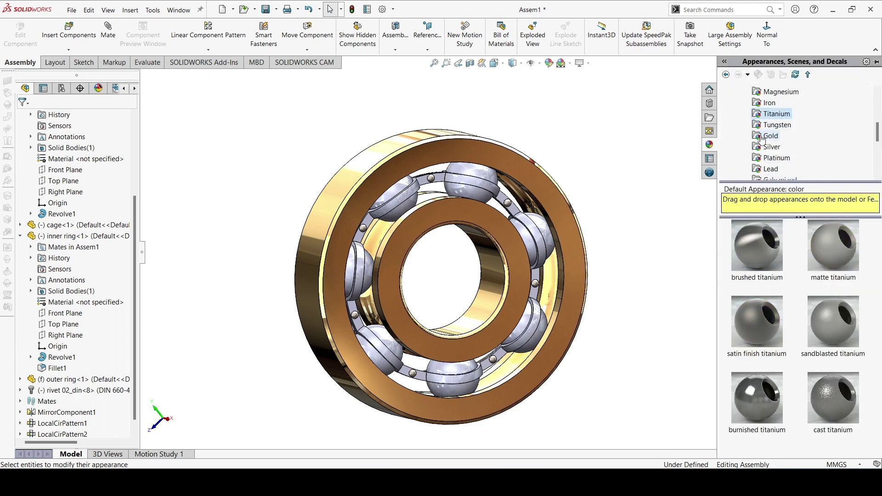
{"action": "scroll", "coordinate": [762, 129], "scroll_direction": "up", "scroll_amount": 1}
{"action": "scroll", "coordinate": [762, 110], "scroll_direction": "up", "scroll_amount": 1}
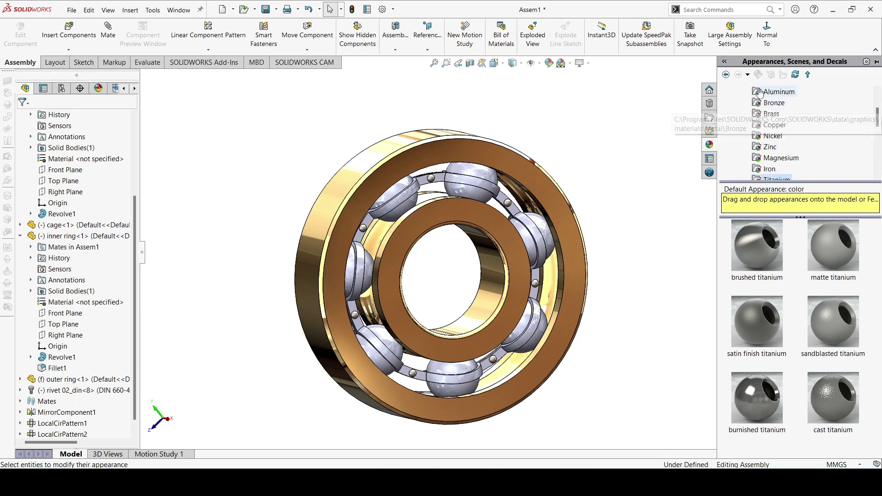
{"action": "scroll", "coordinate": [759, 97], "scroll_direction": "up", "scroll_amount": 1}
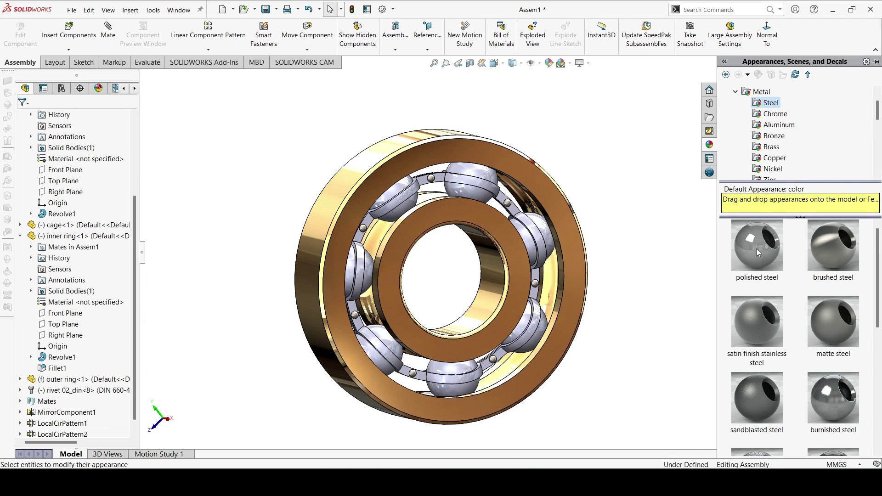
{"action": "left_click_drag", "start_coordinate": [756, 248], "coordinate": [470, 172]}
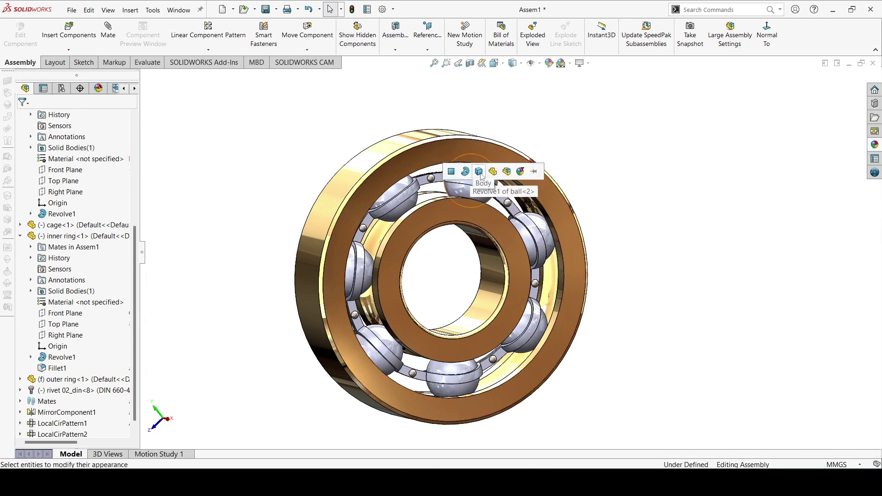
{"action": "left_click", "coordinate": [479, 172]}
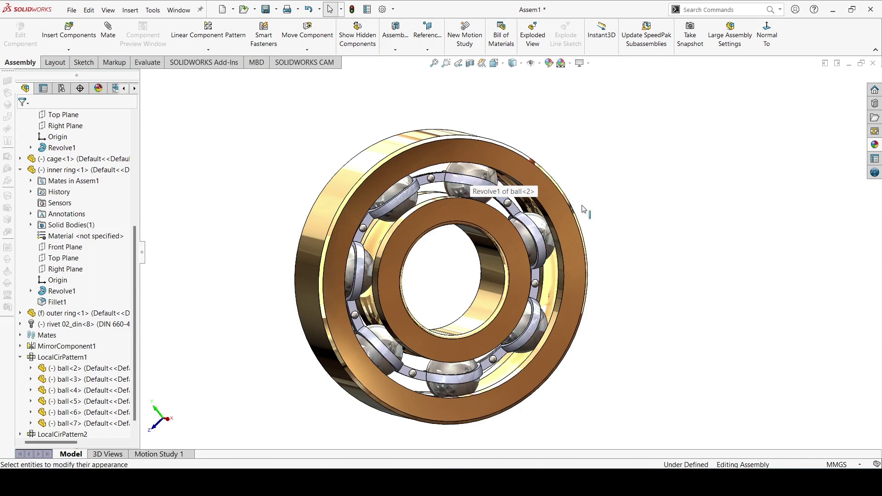
Step: Collapse the Metal category and browse the appearances library for another finish
{"action": "left_click", "coordinate": [874, 145]}
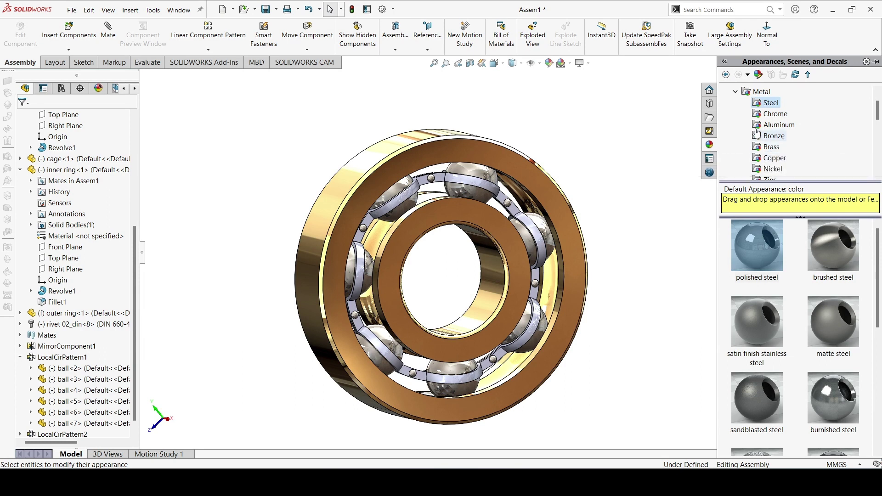
{"action": "left_click", "coordinate": [736, 92]}
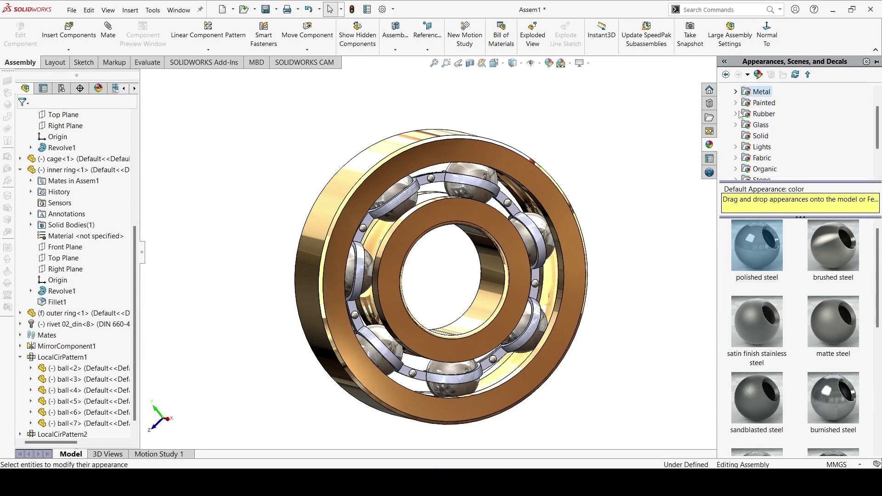
{"action": "scroll", "coordinate": [752, 149], "scroll_direction": "down", "scroll_amount": 3}
{"action": "scroll", "coordinate": [752, 149], "scroll_direction": "up", "scroll_amount": 2}
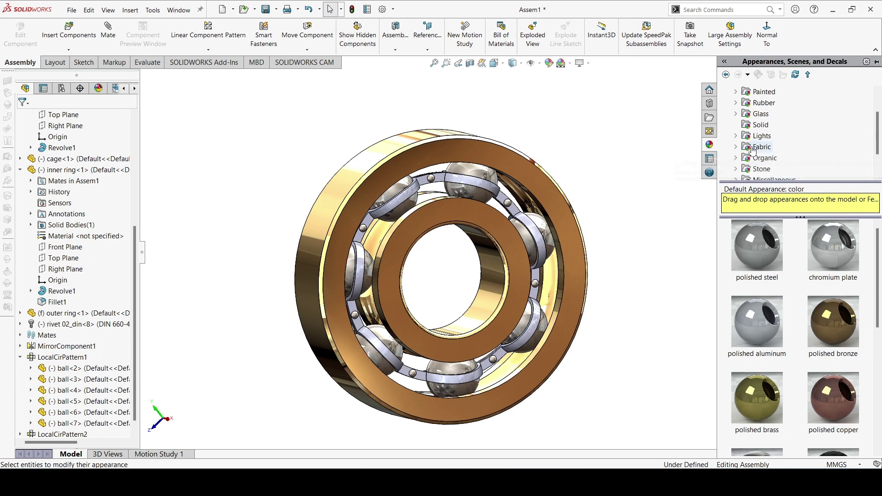
{"action": "scroll", "coordinate": [752, 151], "scroll_direction": "up", "scroll_amount": 2}
{"action": "scroll", "coordinate": [752, 151], "scroll_direction": "down", "scroll_amount": 2}
{"action": "scroll", "coordinate": [749, 152], "scroll_direction": "down", "scroll_amount": 3}
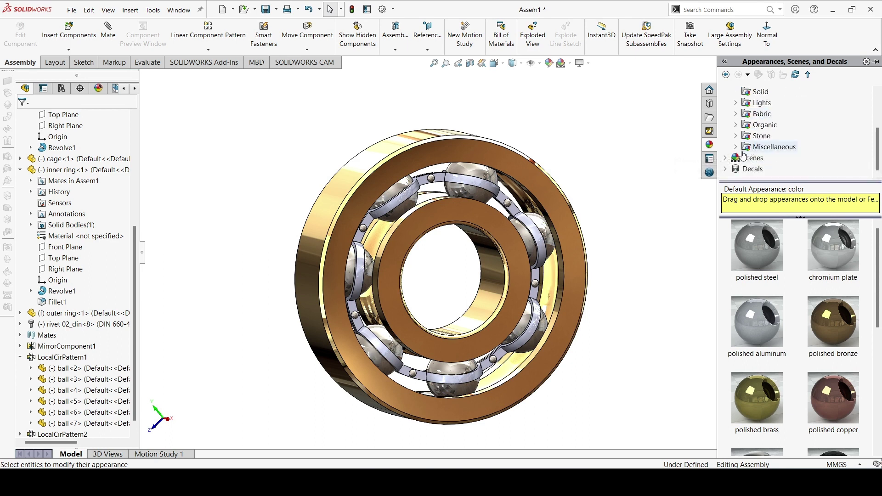
{"action": "scroll", "coordinate": [742, 154], "scroll_direction": "up", "scroll_amount": 3}
{"action": "scroll", "coordinate": [743, 153], "scroll_direction": "up", "scroll_amount": 3}
{"action": "scroll", "coordinate": [743, 152], "scroll_direction": "down", "scroll_amount": 3}
{"action": "scroll", "coordinate": [744, 149], "scroll_direction": "up", "scroll_amount": 3}
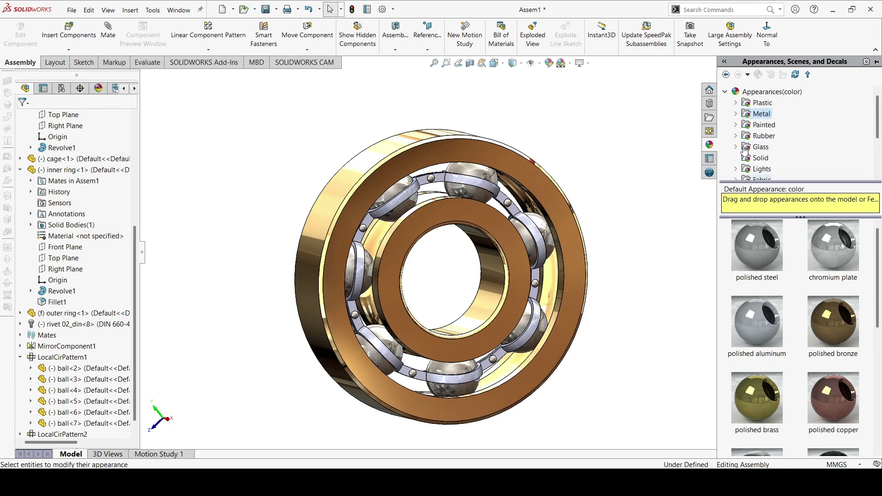
Step: Apply gloss blue car paint to the outer ring's chamfer face only
{"action": "left_click", "coordinate": [735, 125]}
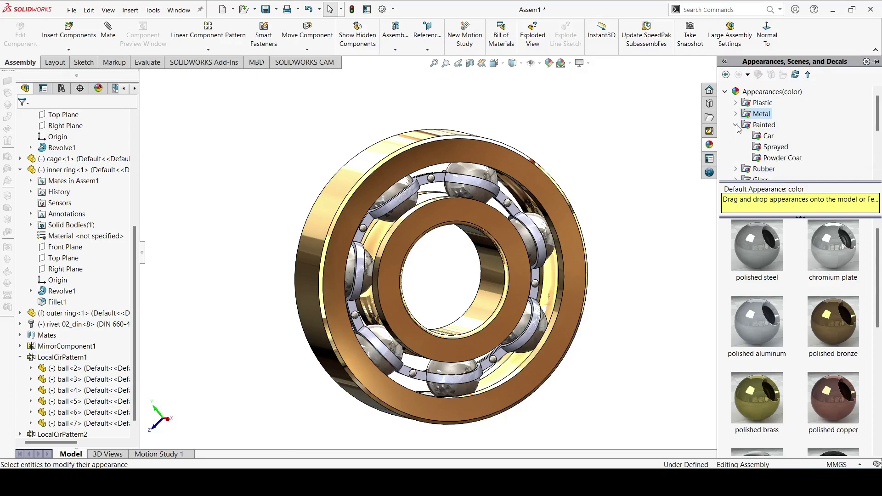
{"action": "left_click", "coordinate": [758, 137]}
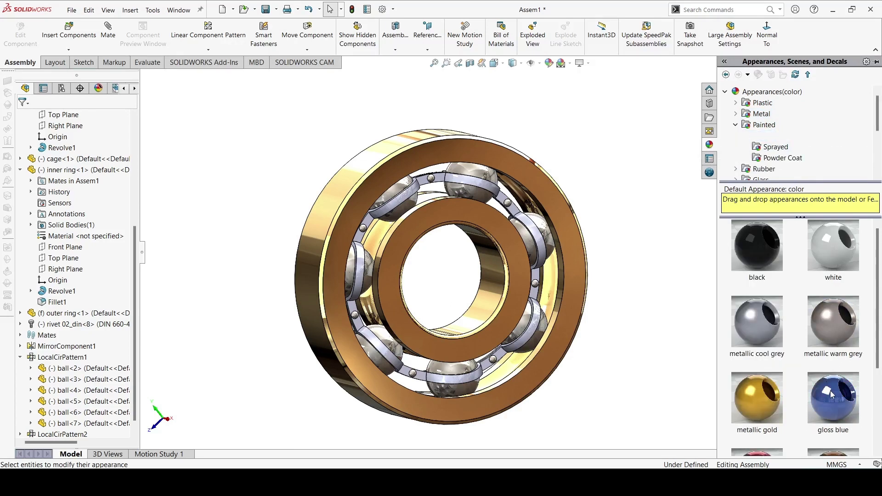
{"action": "left_click_drag", "start_coordinate": [832, 394], "coordinate": [404, 153]}
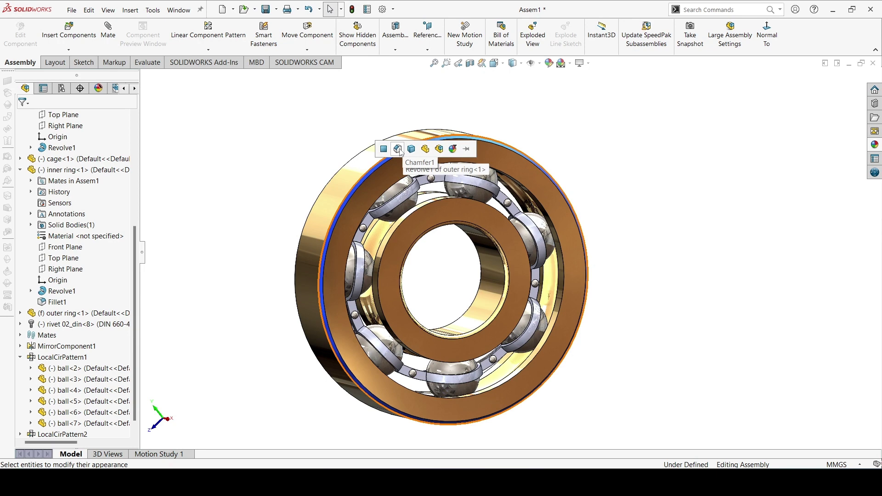
{"action": "left_click", "coordinate": [398, 149]}
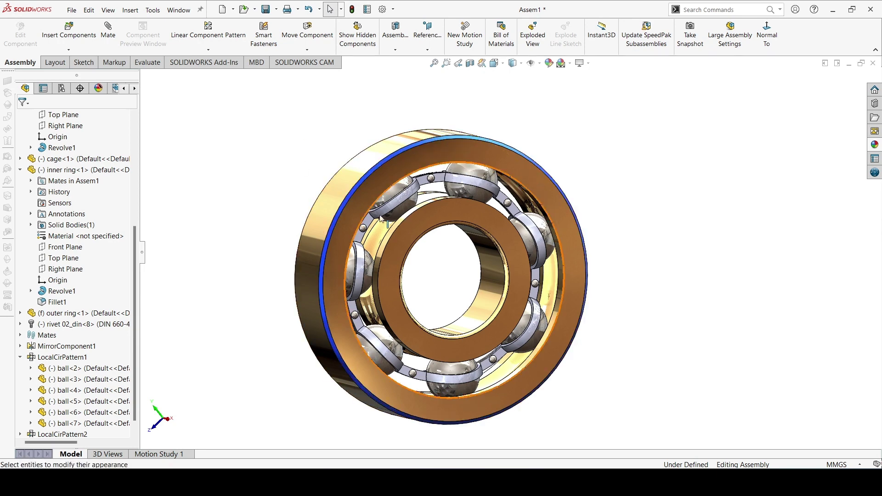
Step: Copy the blue chamfer appearance and paste it onto the inner ring's fillet edge
{"action": "mouse_move", "coordinate": [305, 181]}
{"action": "middle_mouse_down"}
{"action": "mouse_move", "coordinate": [420, 188]}
{"action": "mouse_move", "coordinate": [304, 186]}
{"action": "middle_mouse_up"}
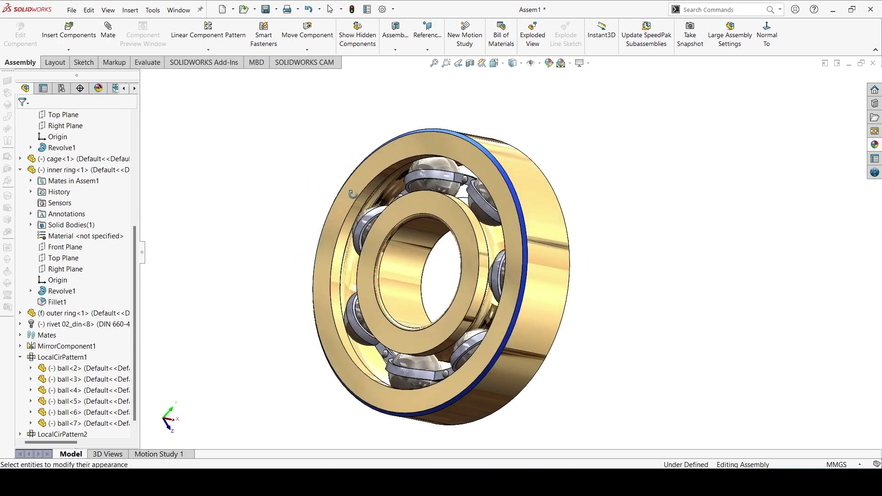
{"action": "scroll", "coordinate": [305, 186], "scroll_direction": "down", "scroll_amount": 5}
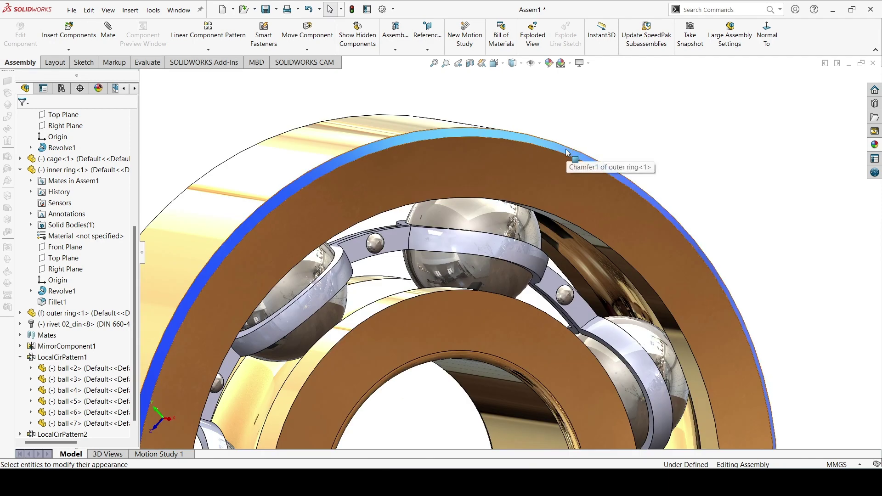
{"action": "left_click", "coordinate": [568, 152]}
{"action": "right_click", "coordinate": [567, 152]}
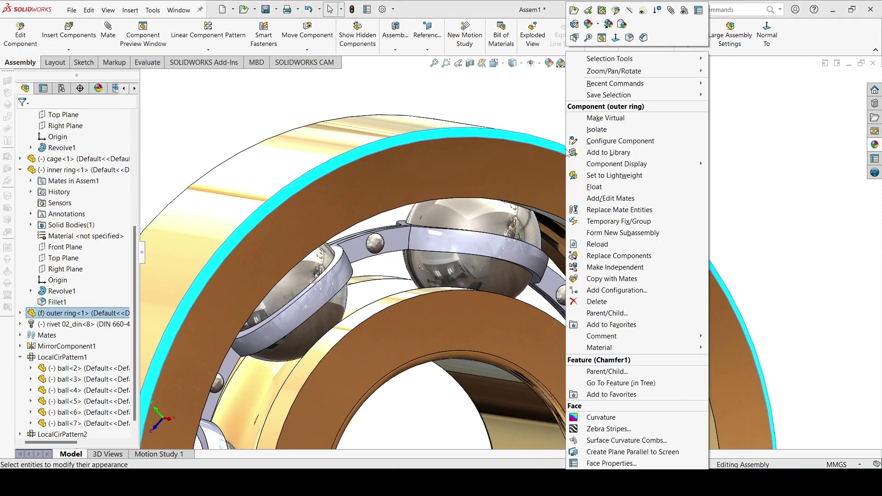
{"action": "left_click", "coordinate": [609, 25]}
{"action": "scroll", "coordinate": [586, 260], "scroll_direction": "up", "scroll_amount": 3}
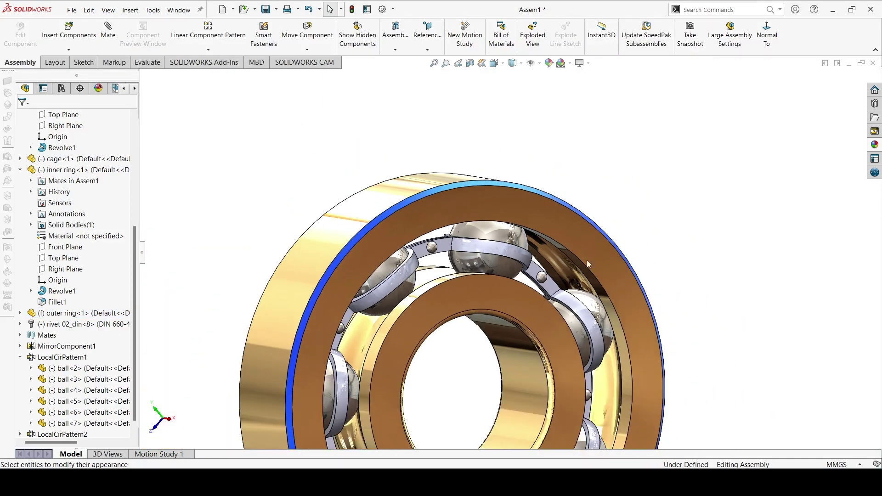
{"action": "left_click", "coordinate": [542, 358]}
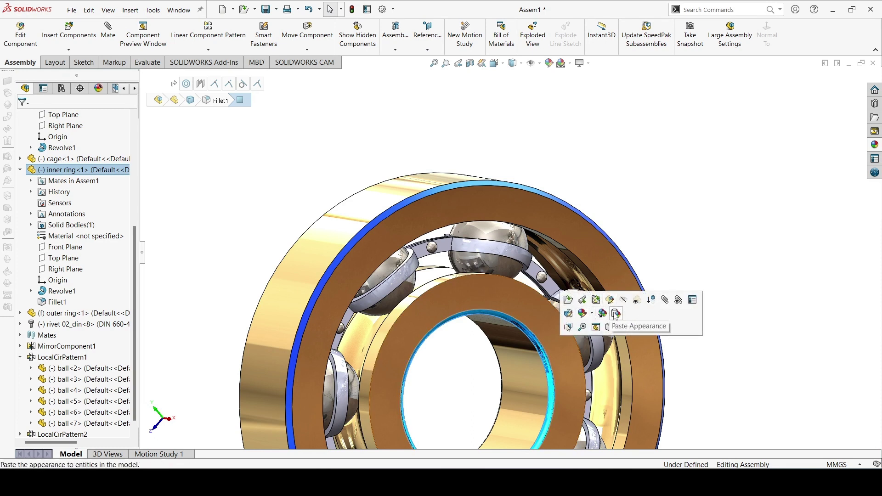
{"action": "left_click", "coordinate": [615, 315]}
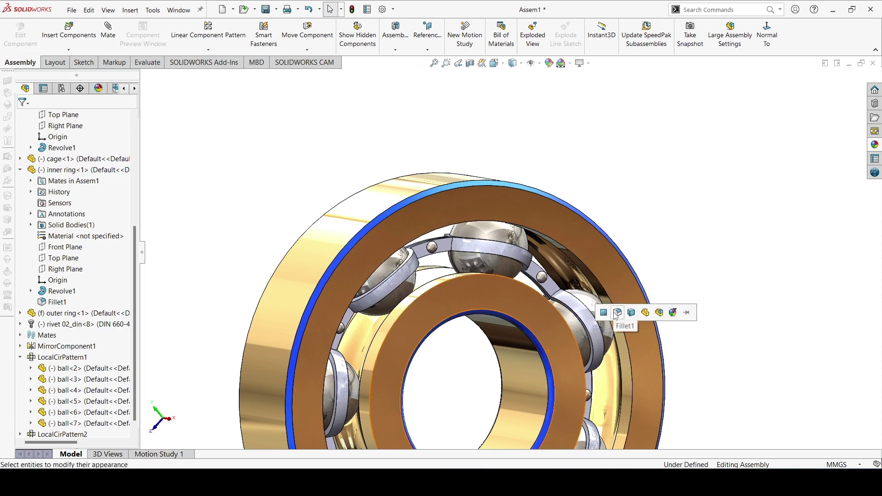
{"action": "key", "text": "z"}
{"action": "key", "text": "z"}
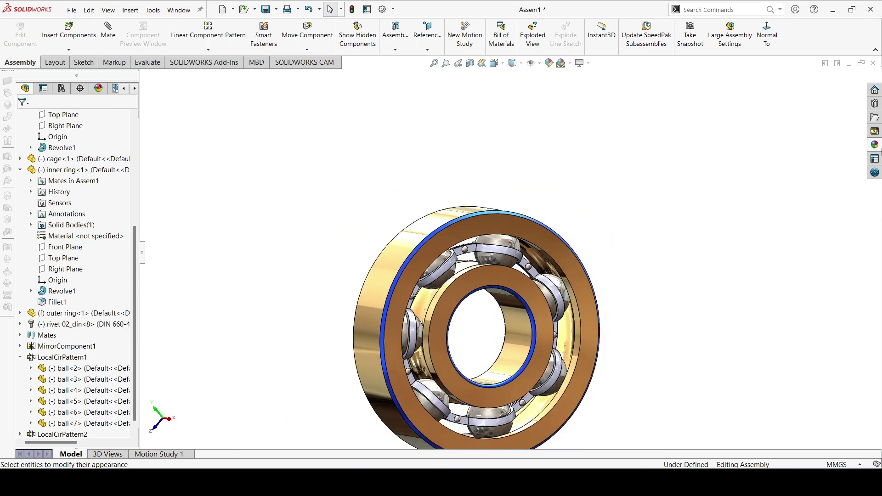
{"action": "left_click", "coordinate": [874, 145]}
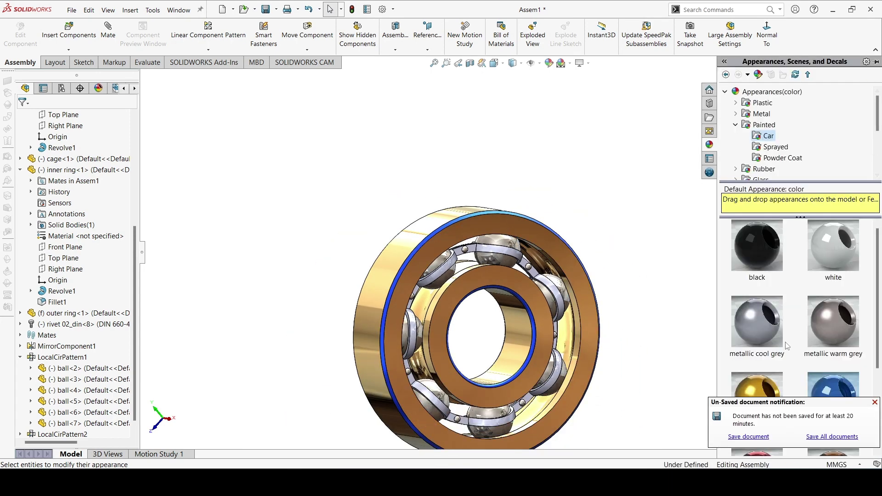
Step: Apply a white finish to a ring face and to the inner ring face
{"action": "scroll", "coordinate": [787, 346], "scroll_direction": "down", "scroll_amount": 3}
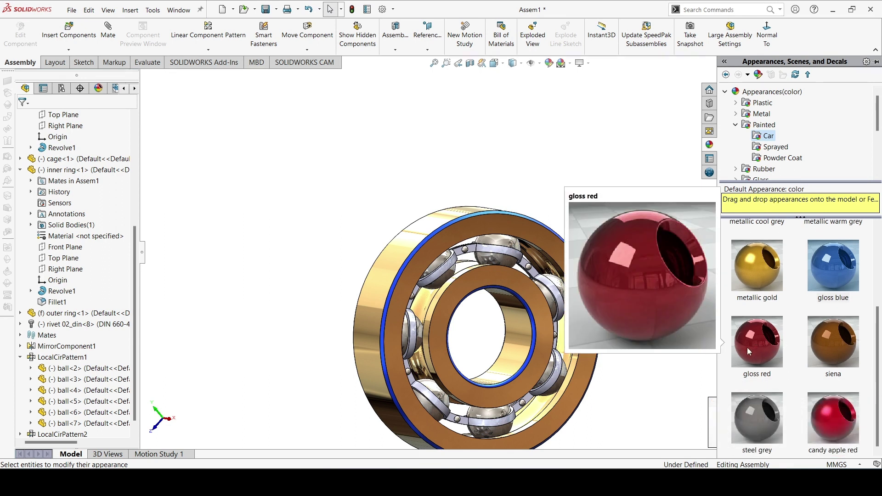
{"action": "scroll", "coordinate": [747, 347], "scroll_direction": "up", "scroll_amount": 3}
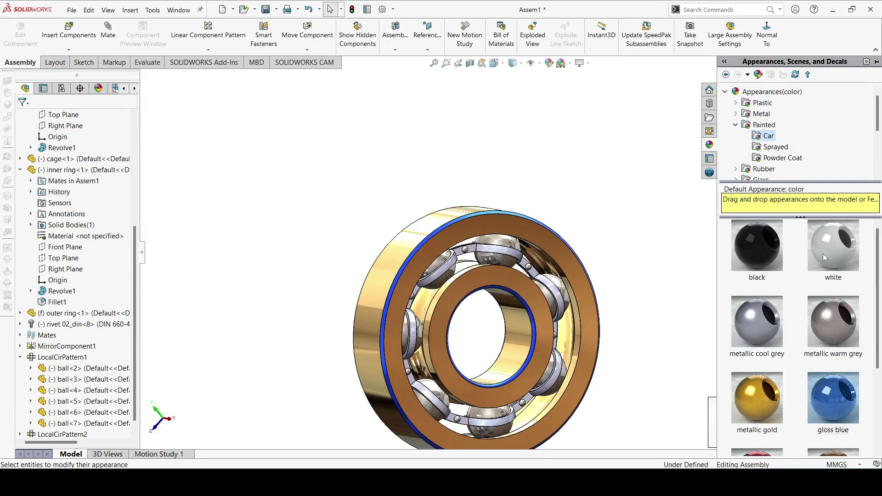
{"action": "mouse_move", "coordinate": [823, 253]}
{"action": "left_mouse_down"}
{"action": "mouse_move", "coordinate": [558, 329]}
{"action": "mouse_move", "coordinate": [566, 323]}
{"action": "left_mouse_up"}
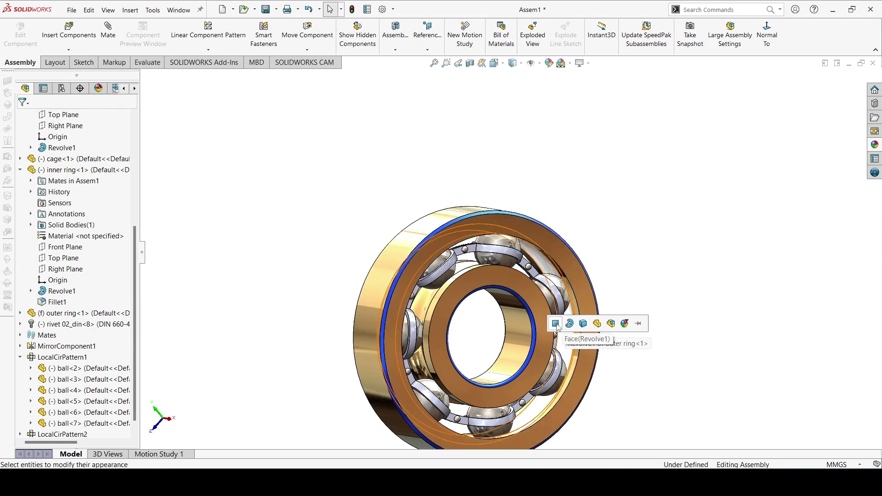
{"action": "left_click", "coordinate": [556, 323]}
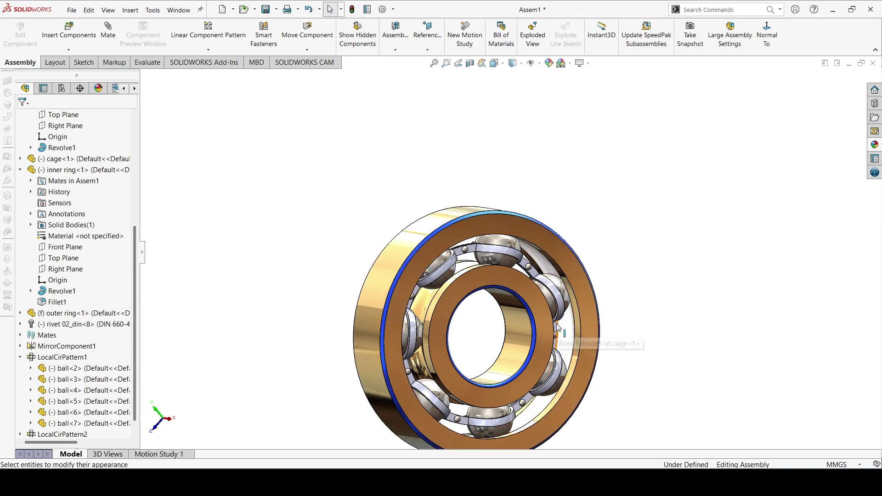
{"action": "left_click", "coordinate": [875, 146]}
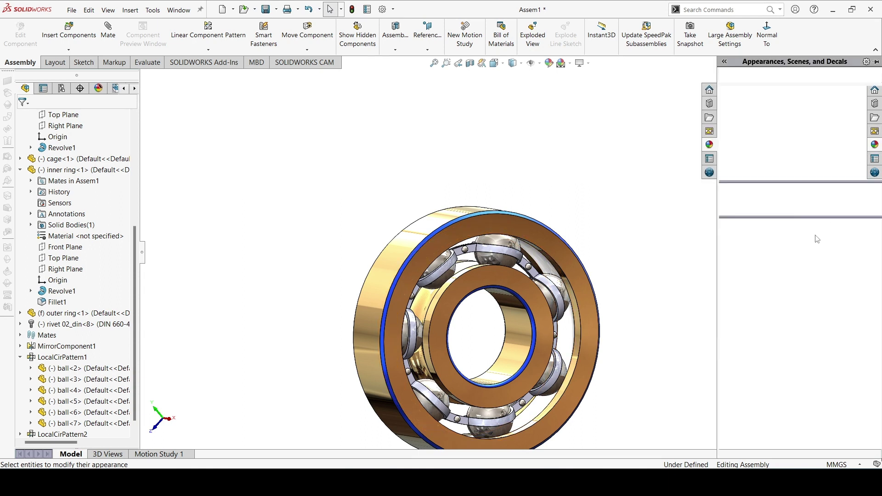
{"action": "left_click_drag", "start_coordinate": [834, 250], "coordinate": [425, 299]}
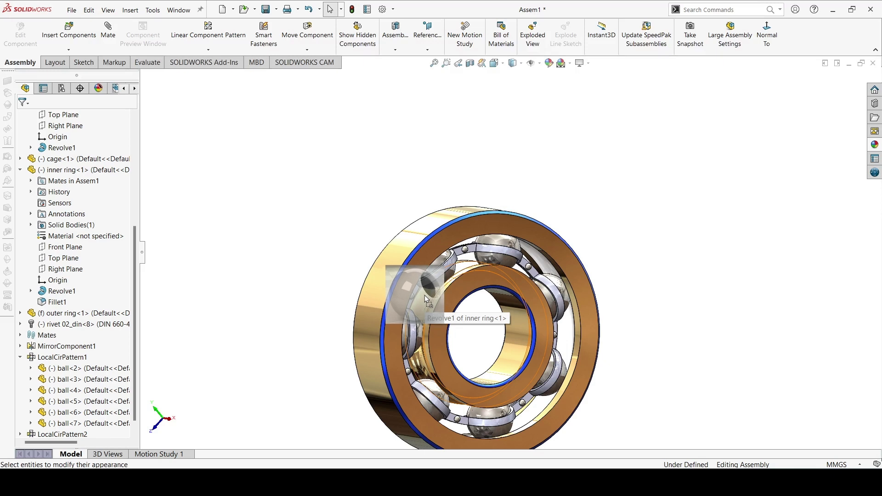
{"action": "left_click_drag", "start_coordinate": [425, 298], "coordinate": [424, 296]}
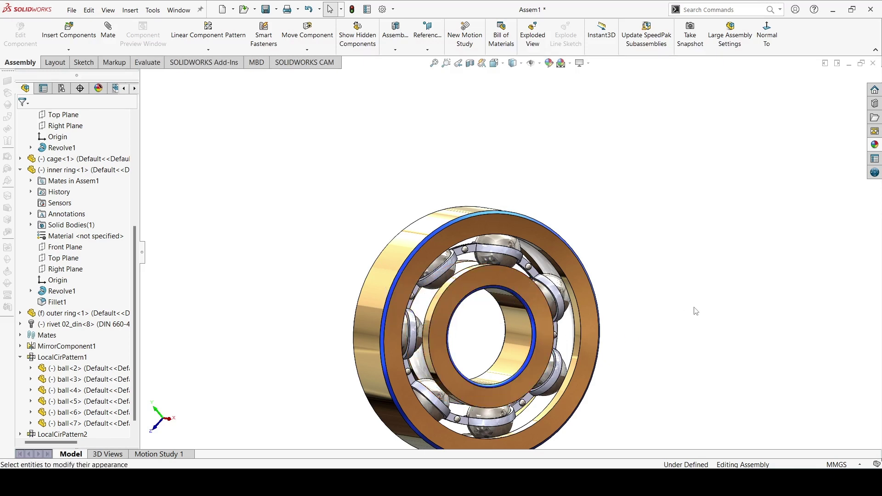
Step: Drag candy apple red onto the outer ring's inner face
{"action": "scroll", "coordinate": [695, 313], "scroll_direction": "up", "scroll_amount": 2}
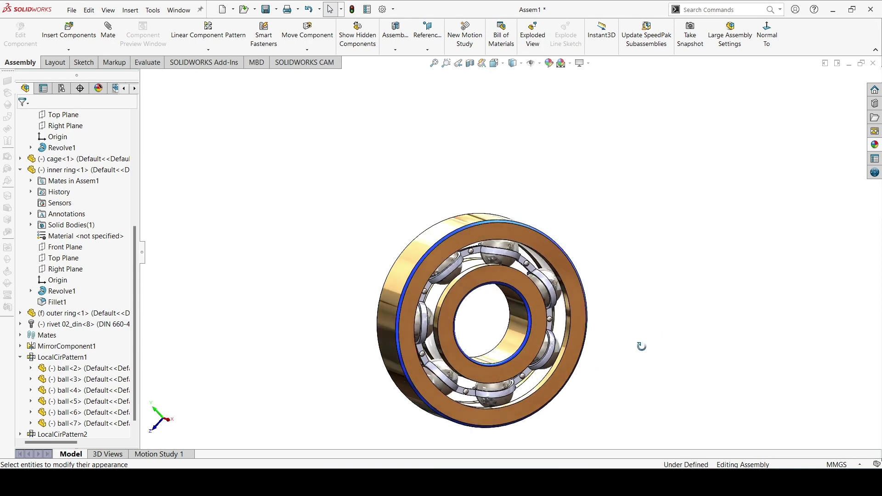
{"action": "left_click", "coordinate": [874, 144]}
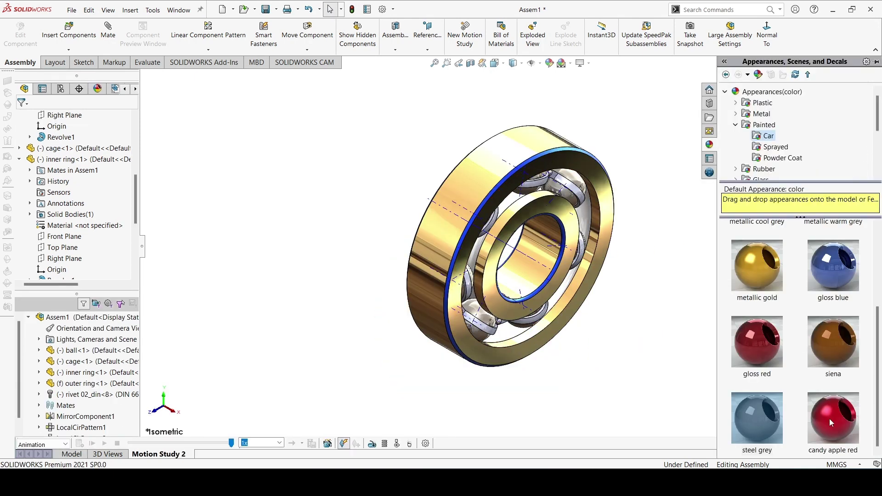
{"action": "mouse_move", "coordinate": [832, 417]}
{"action": "left_click_drag", "start_coordinate": [829, 421], "coordinate": [580, 274]}
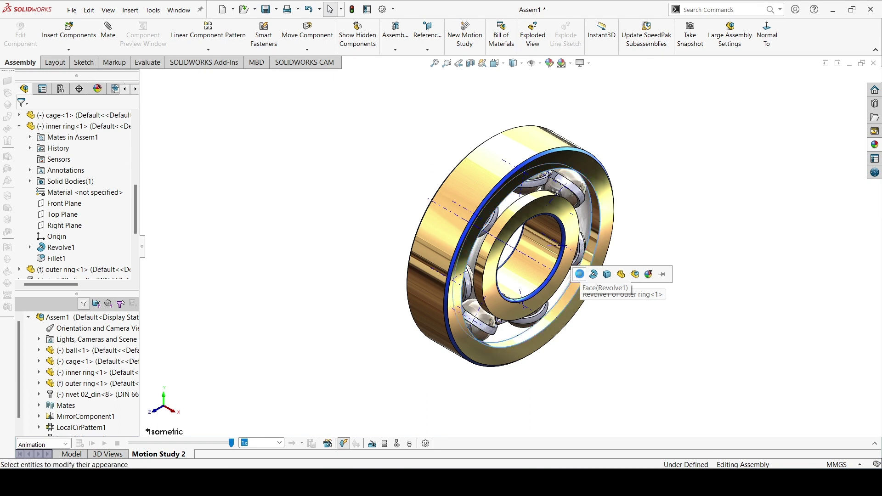
Step: Apply candy apple red to the outer ring's inner face and paste it onto the inner ring's outer face
{"action": "left_click", "coordinate": [580, 274]}
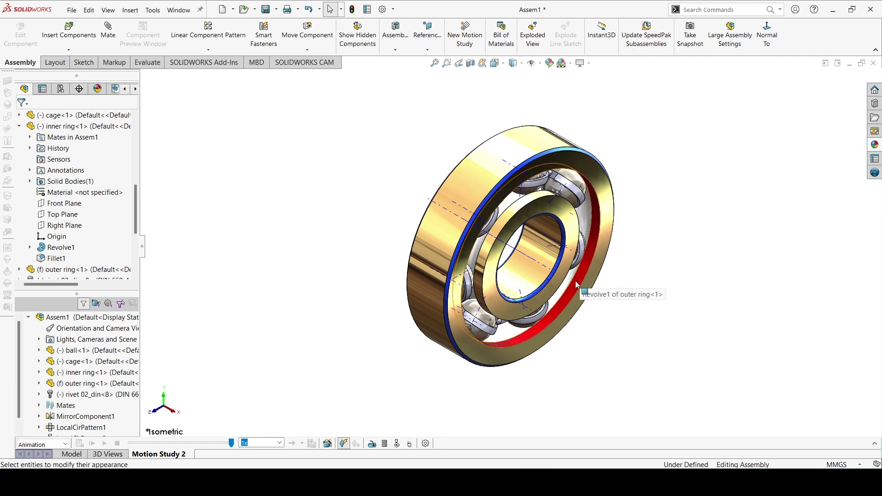
{"action": "right_click", "coordinate": [579, 280]}
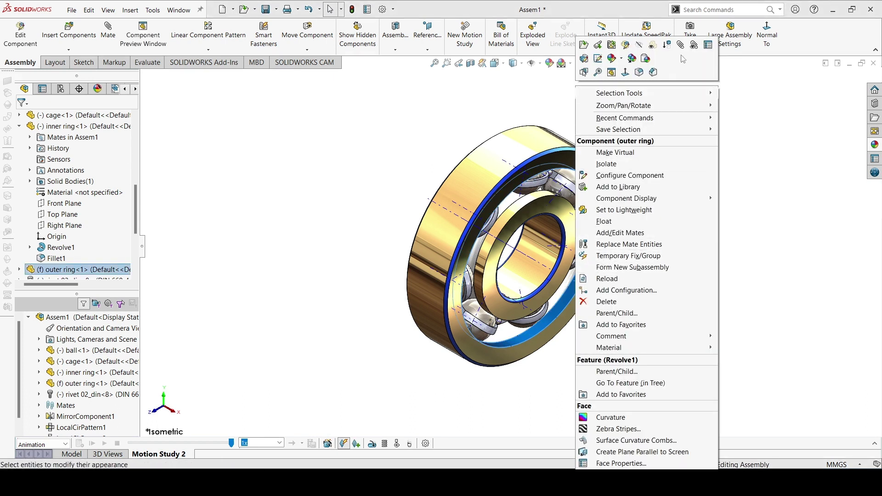
{"action": "left_click", "coordinate": [632, 59]}
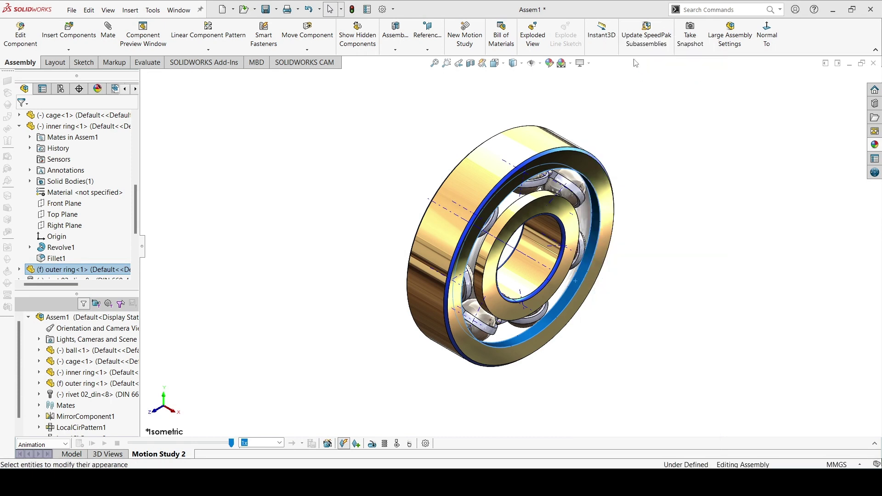
{"action": "right_click", "coordinate": [504, 219]}
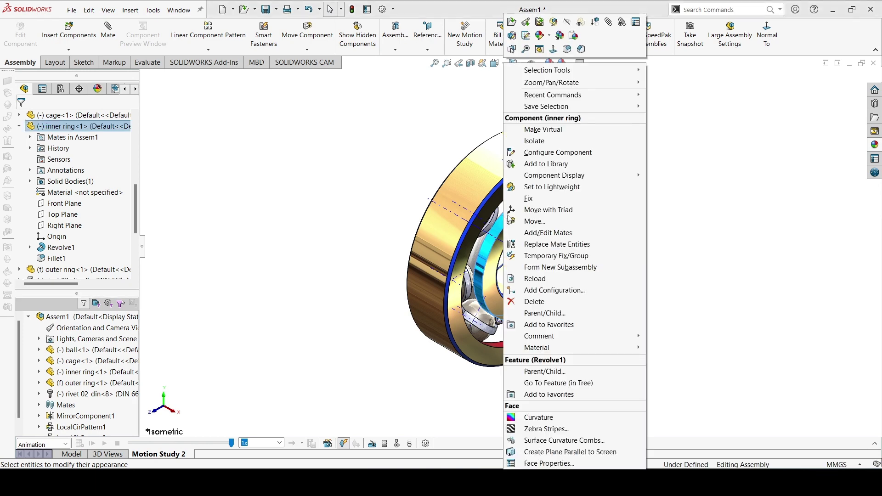
{"action": "left_click", "coordinate": [582, 47]}
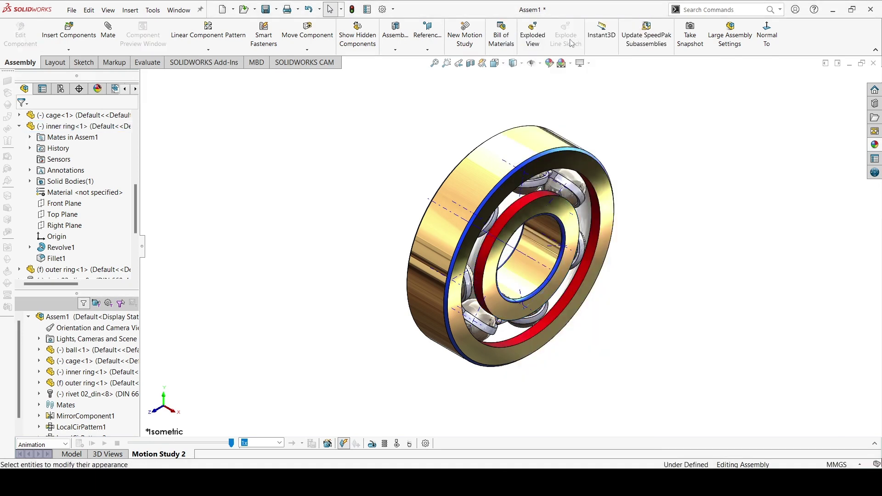
Step: Paste the red onto the outer ring's back face, applied to the face only
{"action": "mouse_move", "coordinate": [433, 187]}
{"action": "middle_mouse_down"}
{"action": "mouse_move", "coordinate": [465, 216]}
{"action": "mouse_move", "coordinate": [450, 230]}
{"action": "middle_mouse_up"}
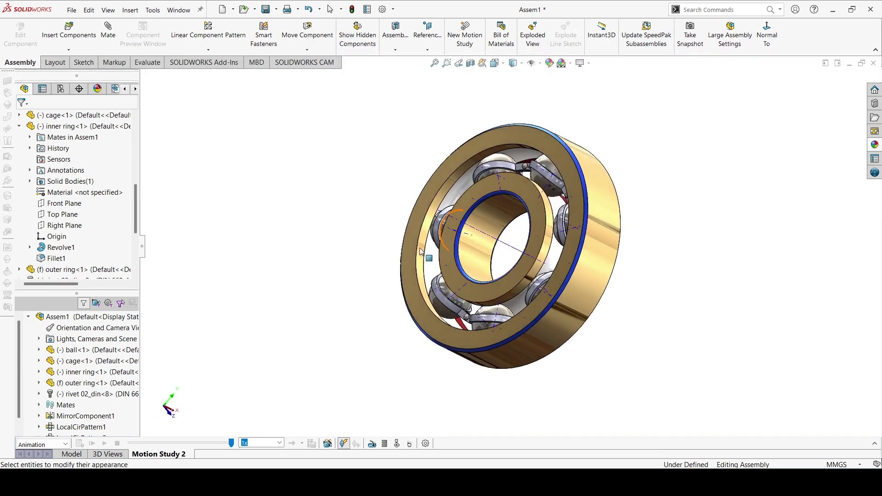
{"action": "right_click", "coordinate": [423, 255]}
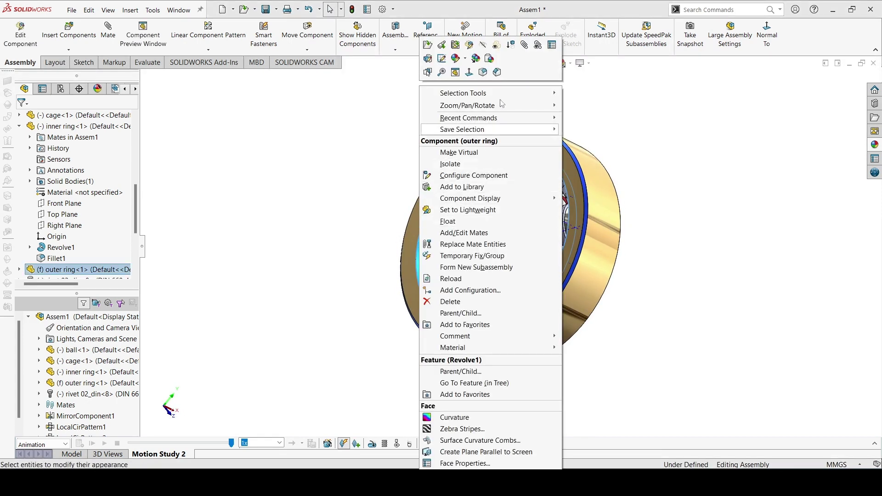
{"action": "left_click", "coordinate": [496, 72]}
{"action": "left_click", "coordinate": [491, 65]}
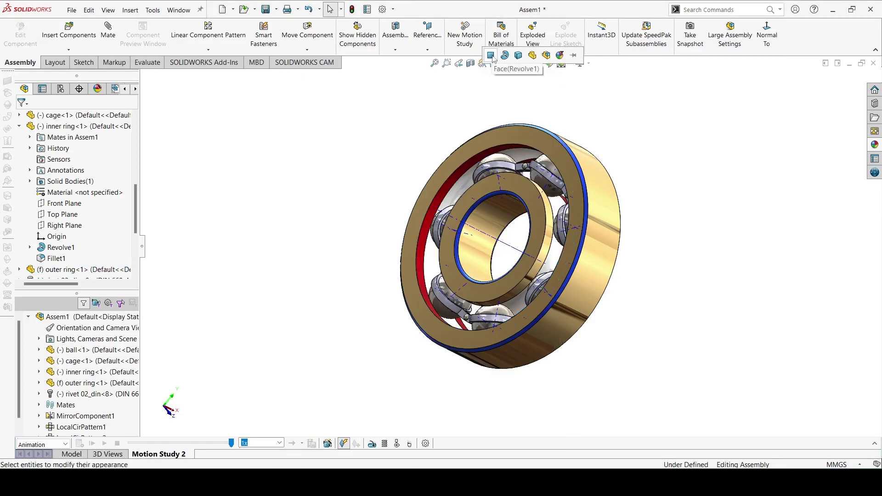
Step: Review the inner ring face's appearance, then close the flyout without changes
{"action": "right_click", "coordinate": [551, 198]}
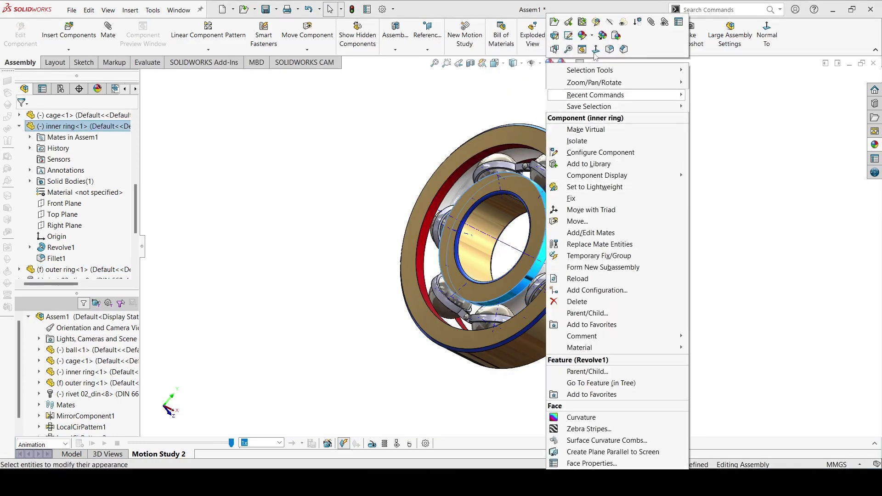
{"action": "left_click", "coordinate": [574, 52]}
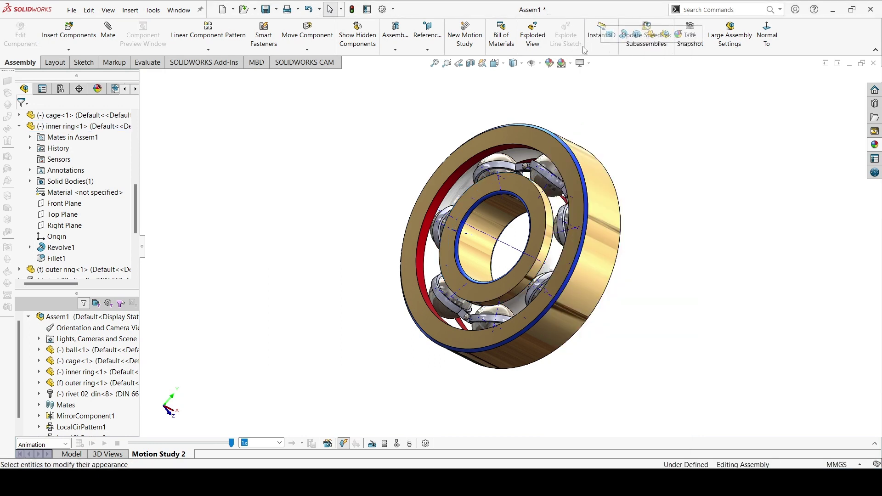
{"action": "left_click", "coordinate": [610, 34]}
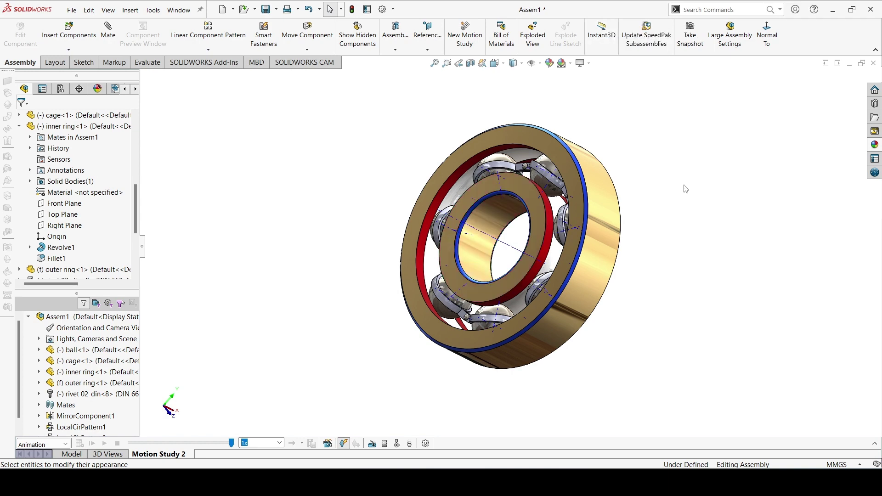
Step: Snap to isometric view and drag the cage to spin the balls between the rings
{"action": "middle_click_drag", "start_coordinate": [702, 231], "coordinate": [656, 245]}
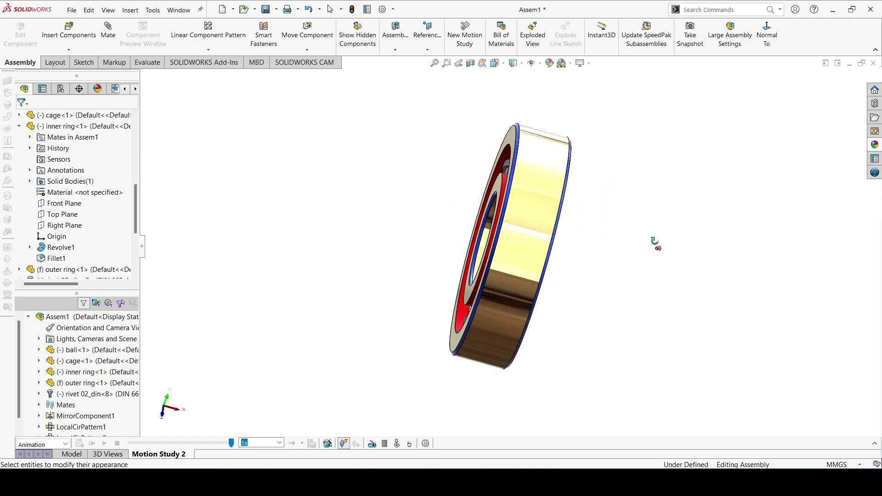
{"action": "key", "text": "ctrl+7"}
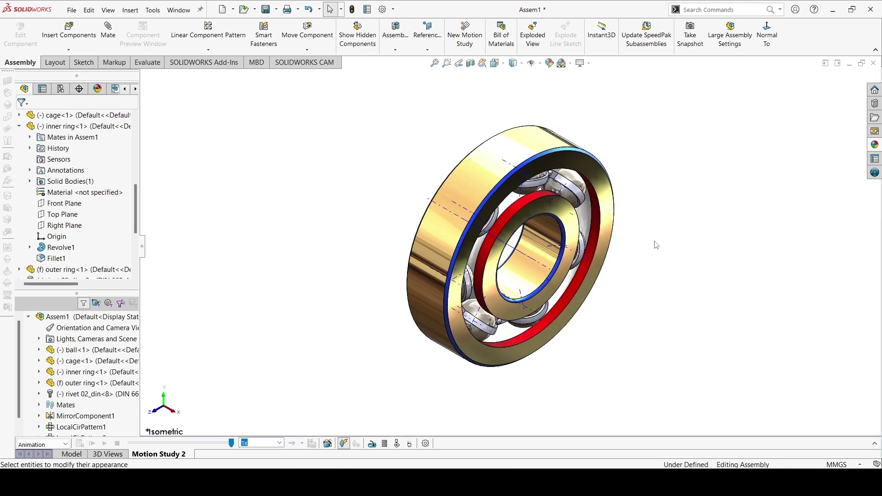
{"action": "middle_click_drag", "start_coordinate": [635, 237], "coordinate": [575, 300]}
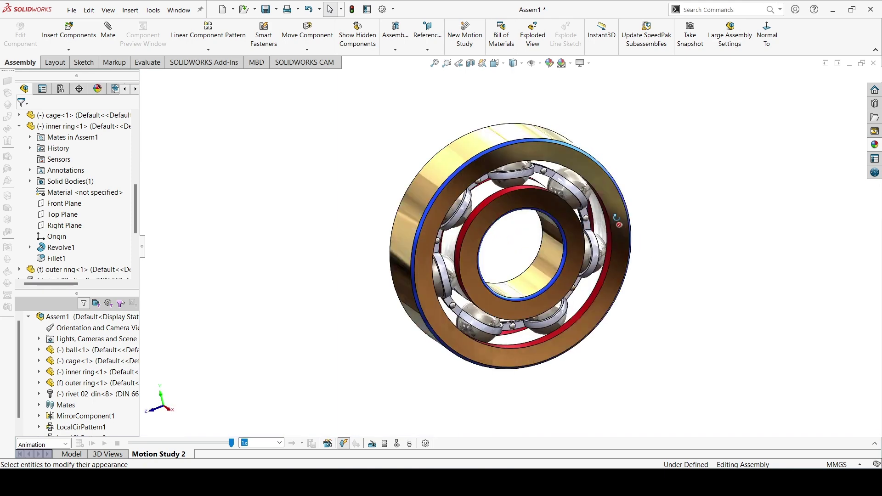
{"action": "left_click_drag", "start_coordinate": [576, 300], "coordinate": [691, 310]}
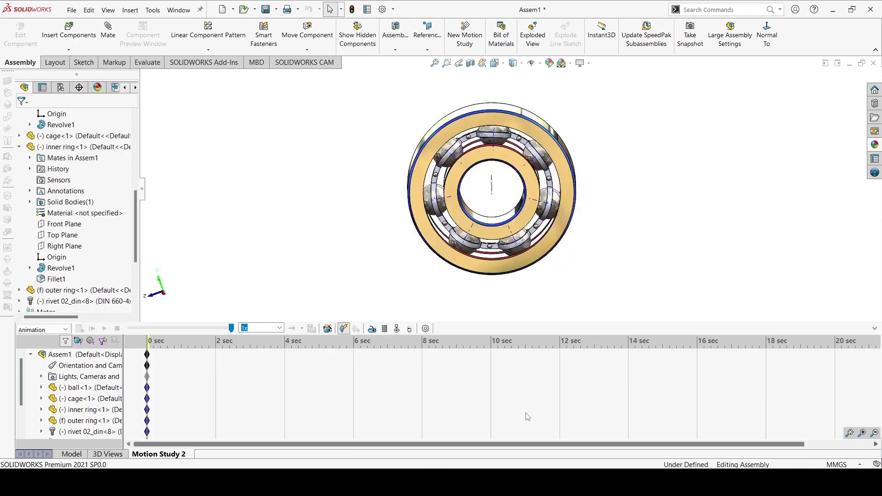
Step: Add a 70 RPM rotary motor on the inner ring's axis, relative to the outer ring
{"action": "left_click", "coordinate": [372, 328]}
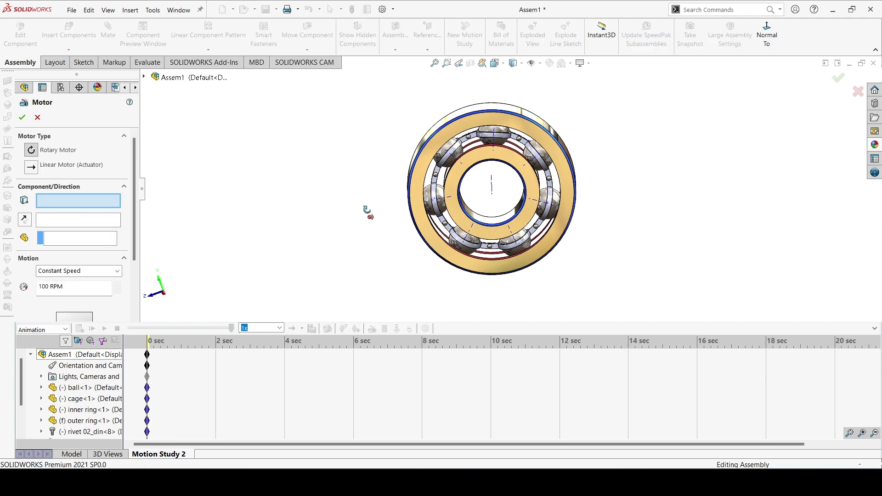
{"action": "middle_click_drag", "start_coordinate": [366, 211], "coordinate": [271, 216]}
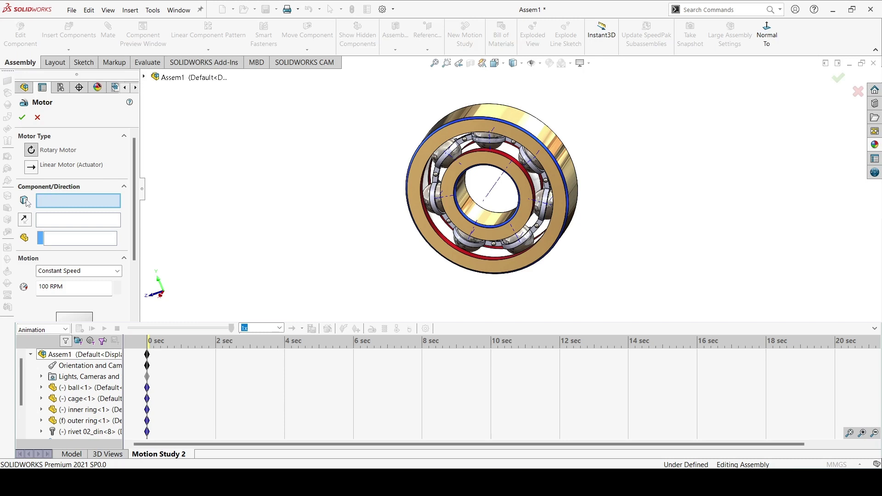
{"action": "left_click", "coordinate": [496, 186]}
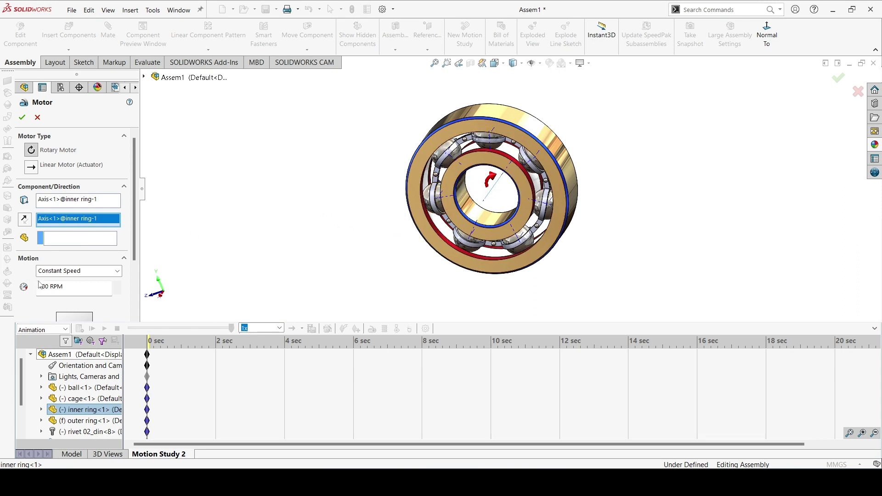
{"action": "left_click_drag", "start_coordinate": [49, 286], "coordinate": [44, 288]}
{"action": "type", "text": "7"}
{"action": "left_click", "coordinate": [101, 237]}
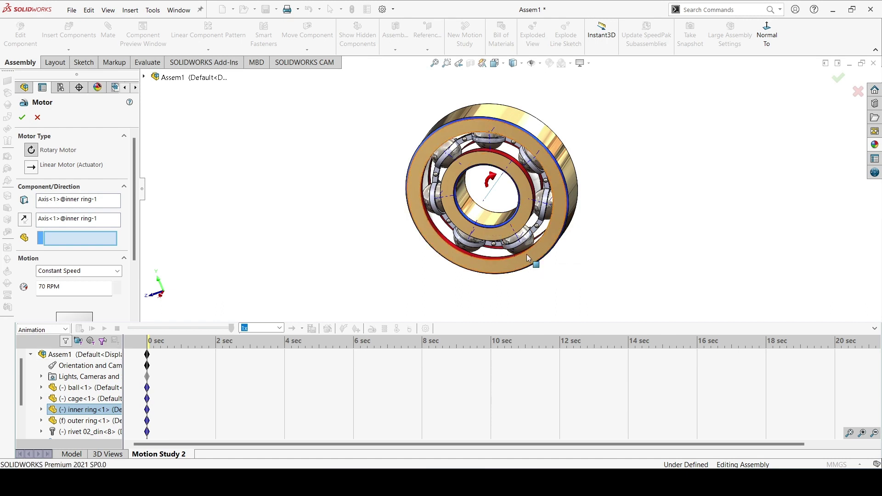
{"action": "left_click", "coordinate": [566, 166]}
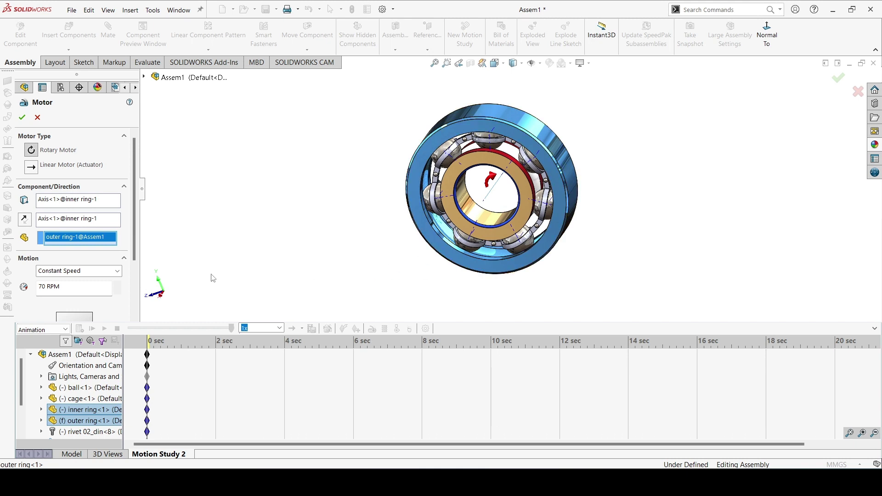
{"action": "left_click", "coordinate": [27, 119]}
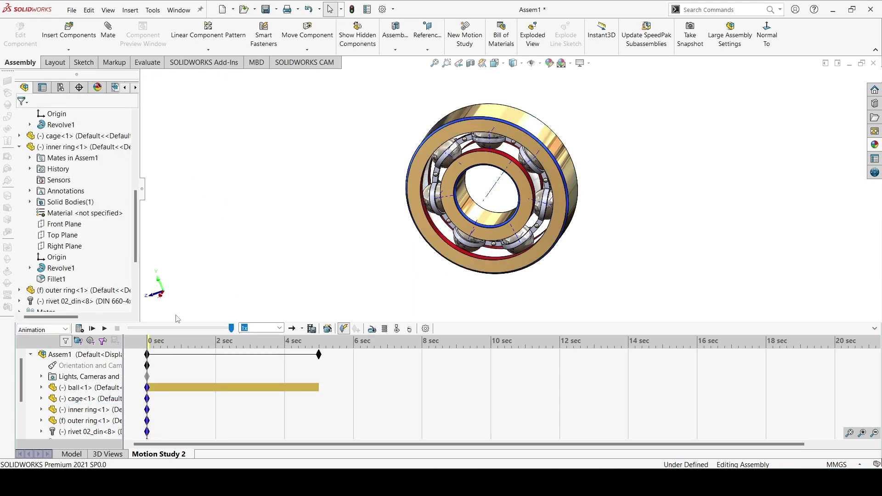
Step: Play the five-second bearing motion study twice, then open and cancel Save Animation
{"action": "left_click", "coordinate": [105, 329]}
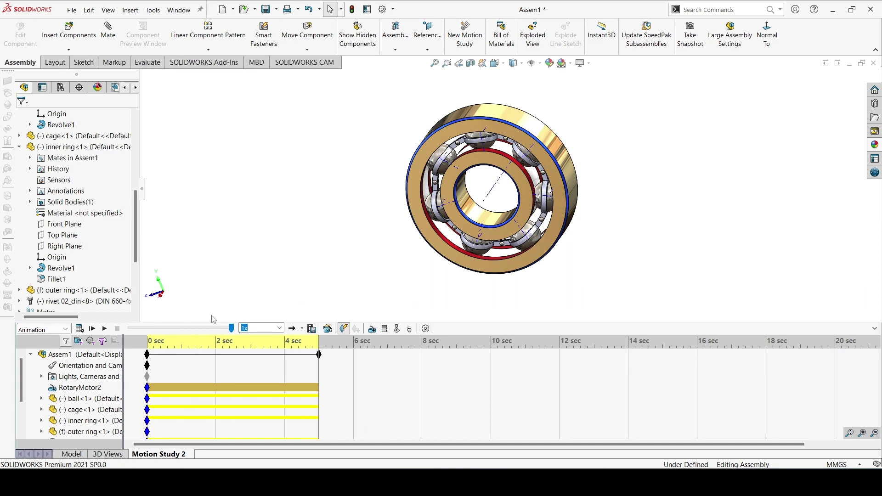
{"action": "left_click", "coordinate": [105, 329]}
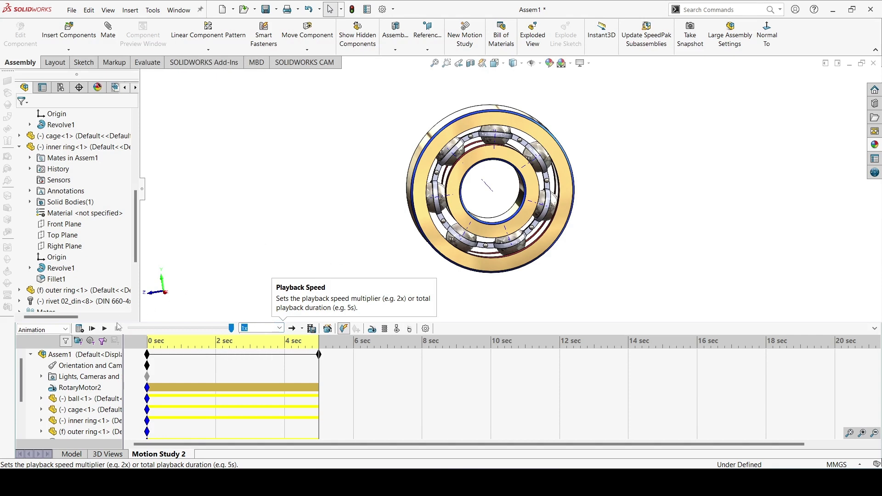
{"action": "left_click", "coordinate": [310, 331]}
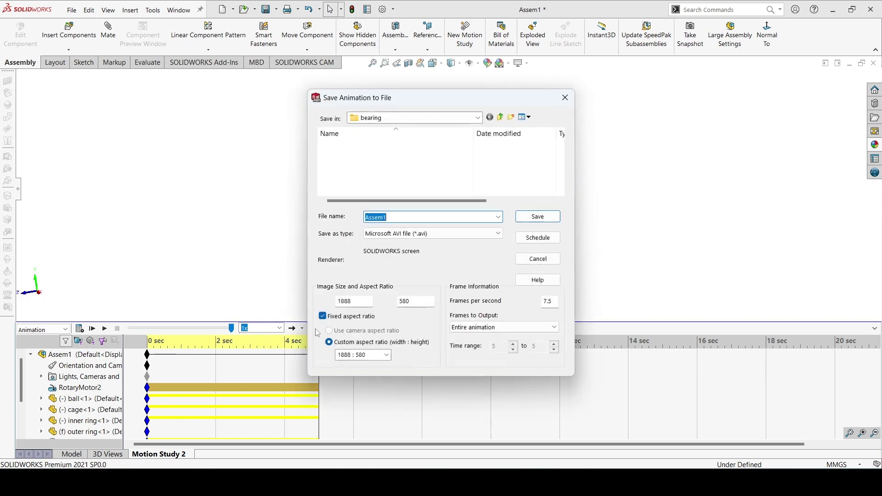
{"action": "left_click", "coordinate": [565, 98]}
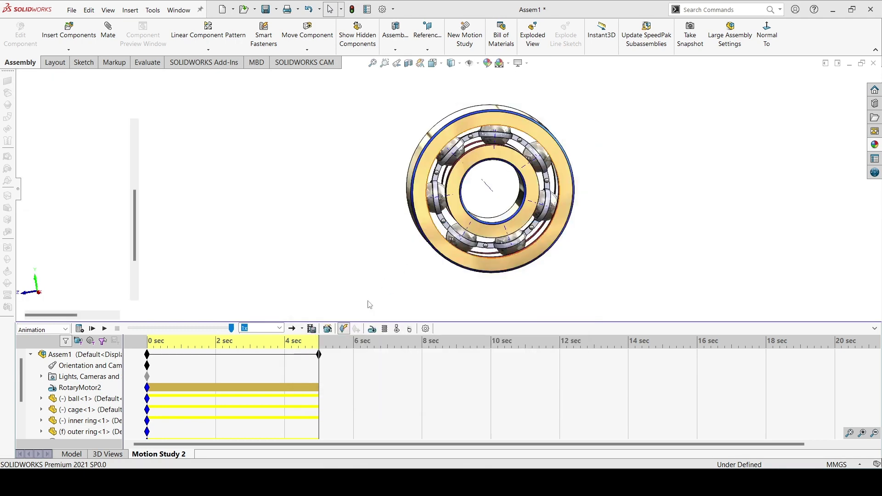
Step: Use the Animation Wizard to add a one-turn clockwise Y-axis rotation, 4 seconds long, starting at 0
{"action": "left_click", "coordinate": [329, 329]}
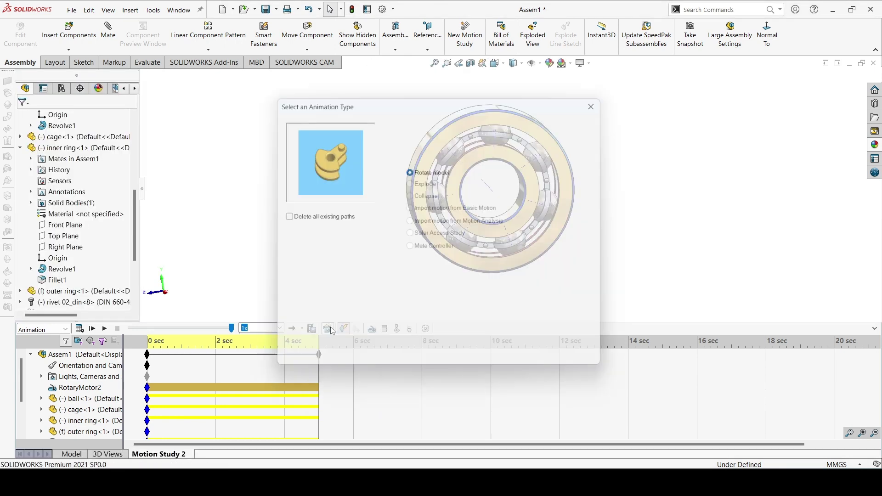
{"action": "left_click", "coordinate": [480, 362]}
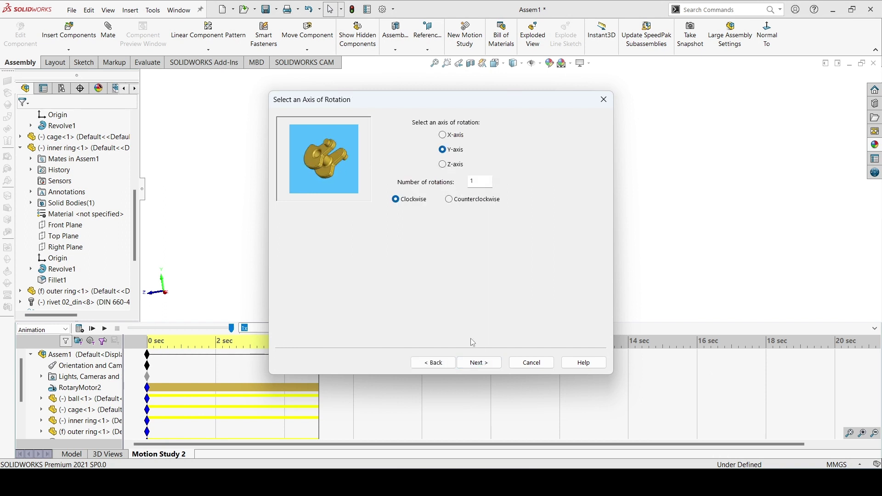
{"action": "left_click", "coordinate": [475, 363]}
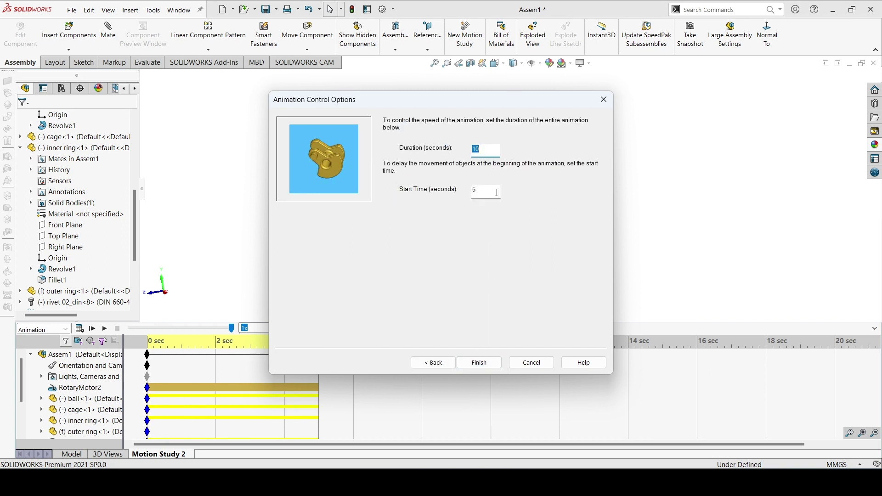
{"action": "double_click", "coordinate": [474, 192]}
{"action": "left_click_drag", "start_coordinate": [481, 150], "coordinate": [469, 152]}
{"action": "type", "text": "4"}
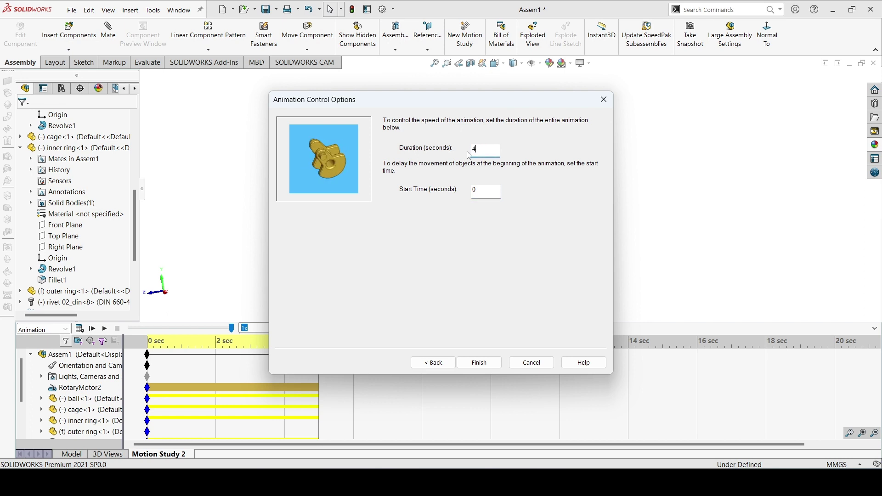
{"action": "left_click", "coordinate": [479, 363]}
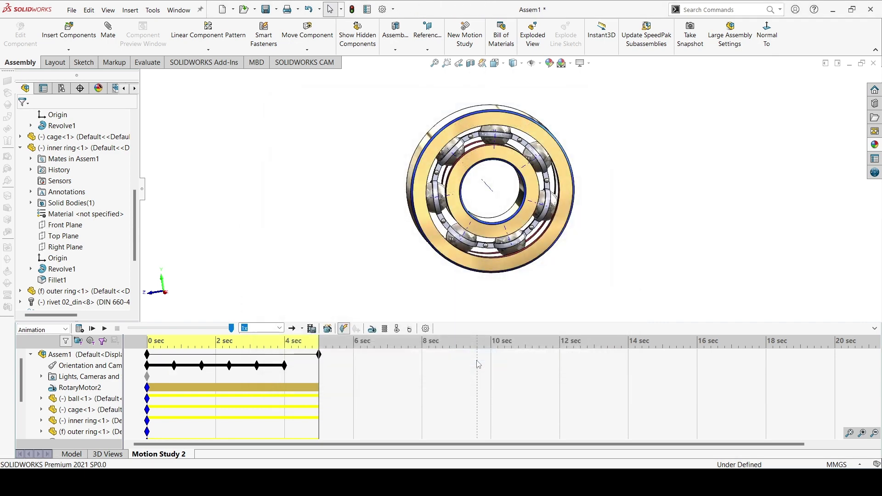
Step: Play the rotation animation, collapse the MotionManager timeline, and replay it in the enlarged view
{"action": "left_click", "coordinate": [106, 329]}
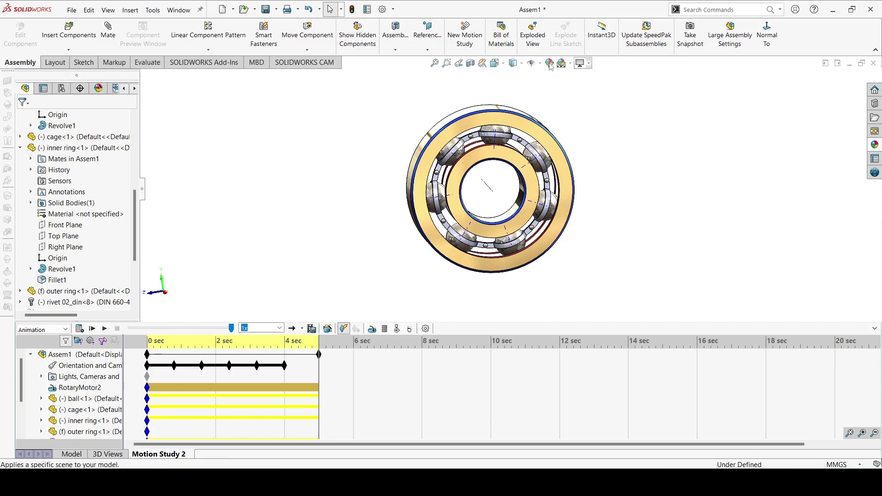
{"action": "left_click", "coordinate": [541, 64]}
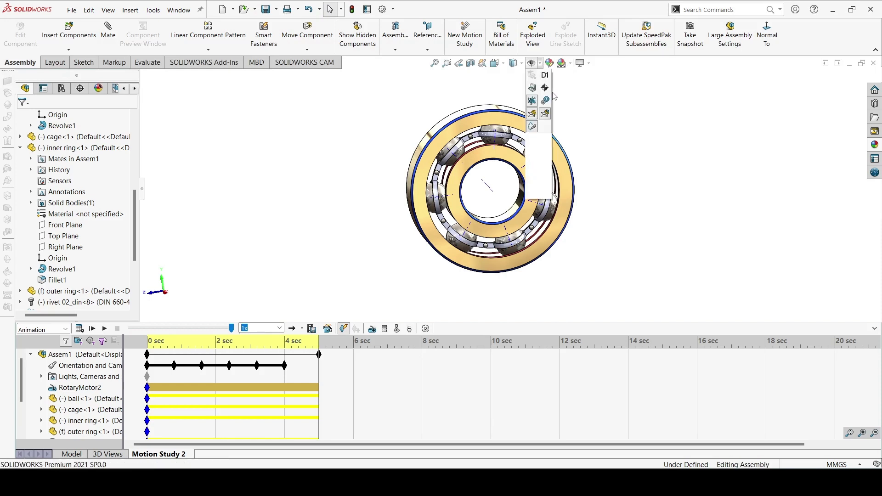
{"action": "left_click", "coordinate": [633, 163]}
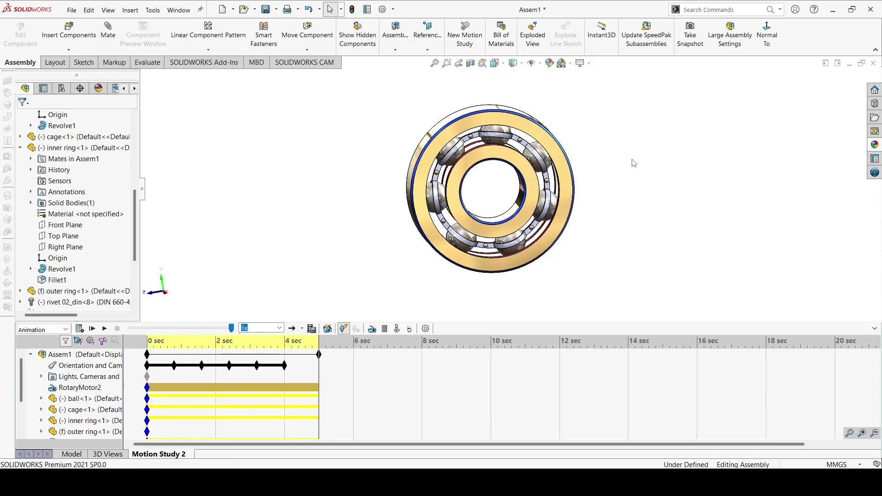
{"action": "left_click", "coordinate": [874, 329]}
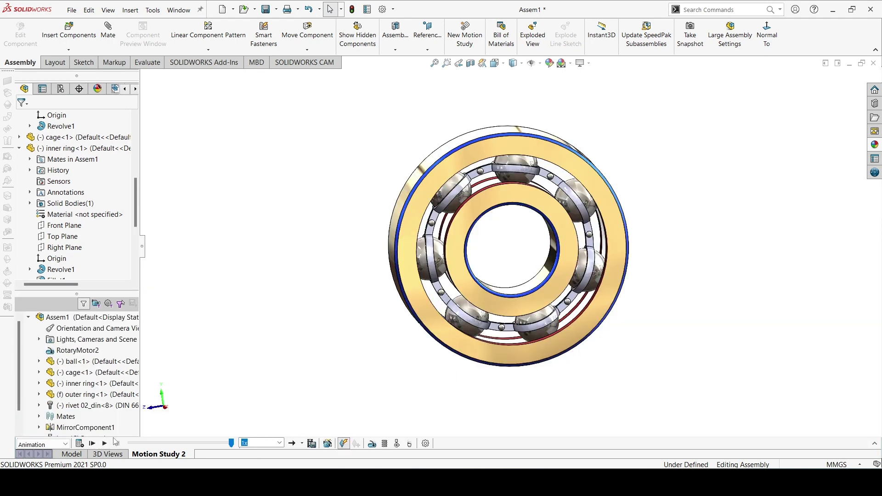
{"action": "left_click", "coordinate": [106, 443]}
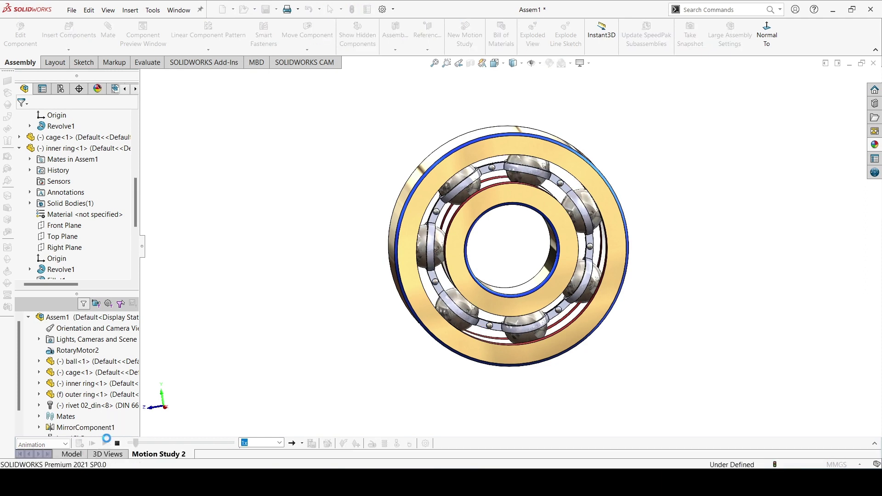